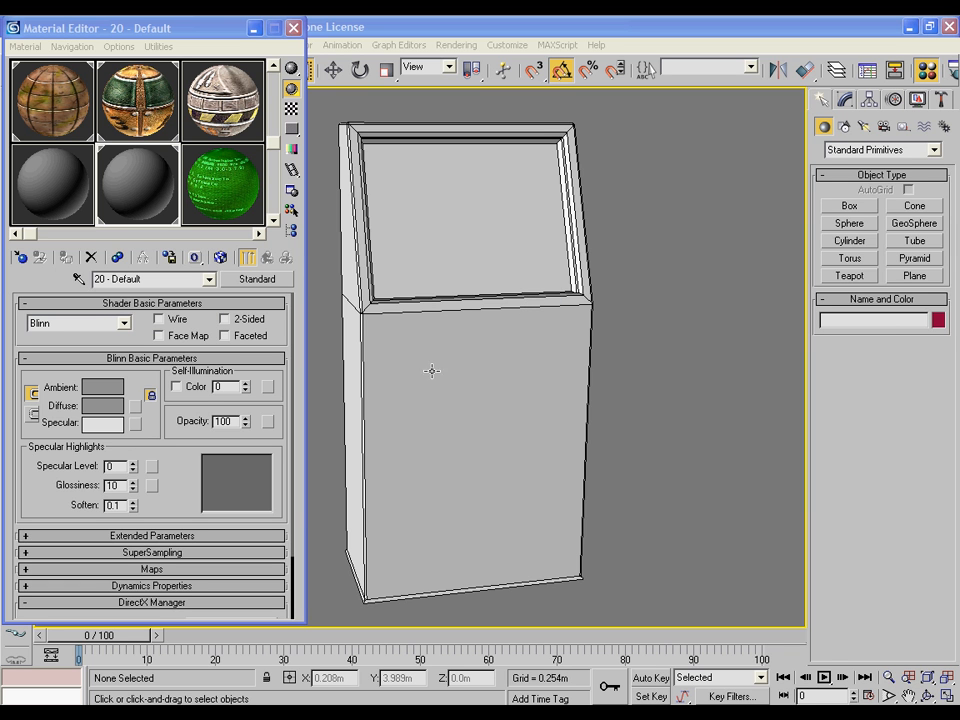
Select the console and examine its untextured shape from several angles
left_click_drag(423, 350, 540, 360)
mouse_move(228, 35)
left_mouse_down()
mouse_move(228, 234)
mouse_move(245, 39)
mouse_move(230, 36)
left_mouse_up()
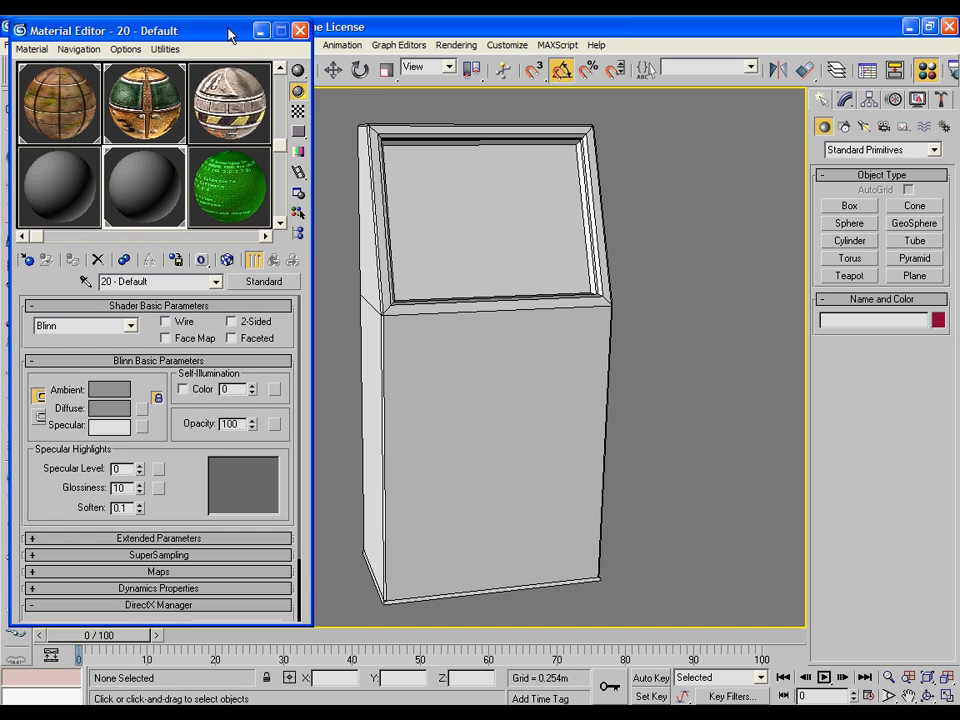
left_click(557, 323)
left_click(676, 339)
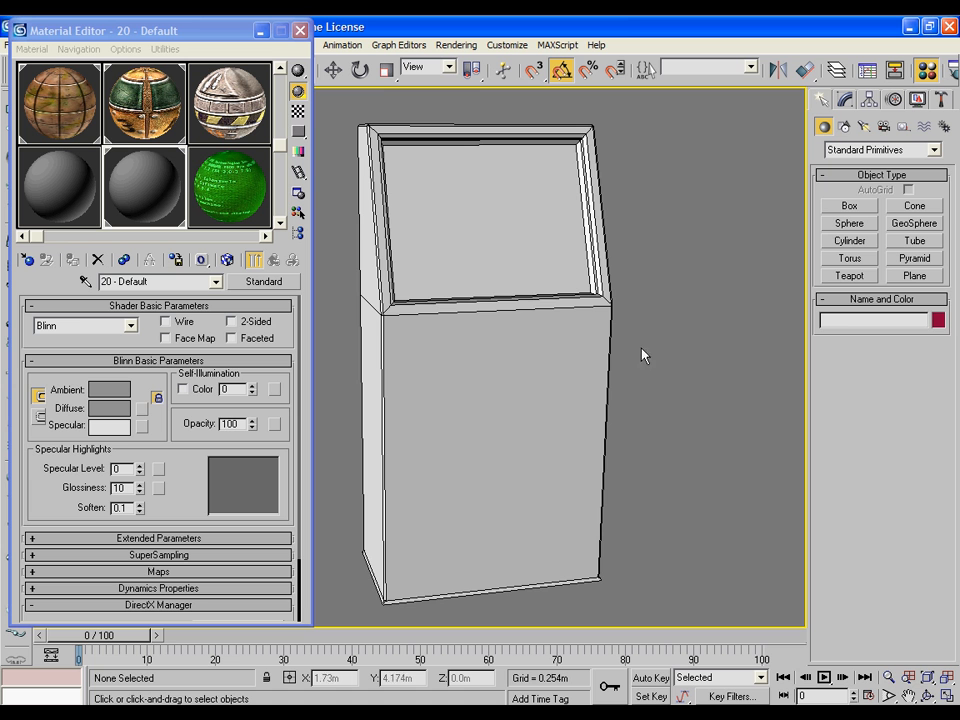
left_click_drag(587, 330, 754, 489)
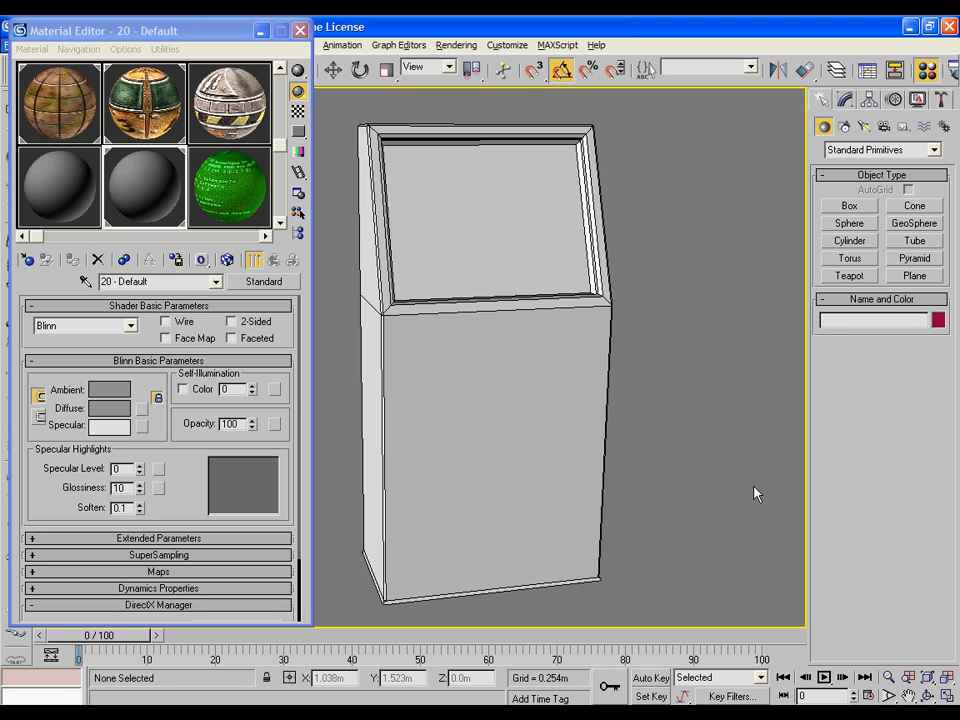
left_click(546, 347)
left_click(928, 697)
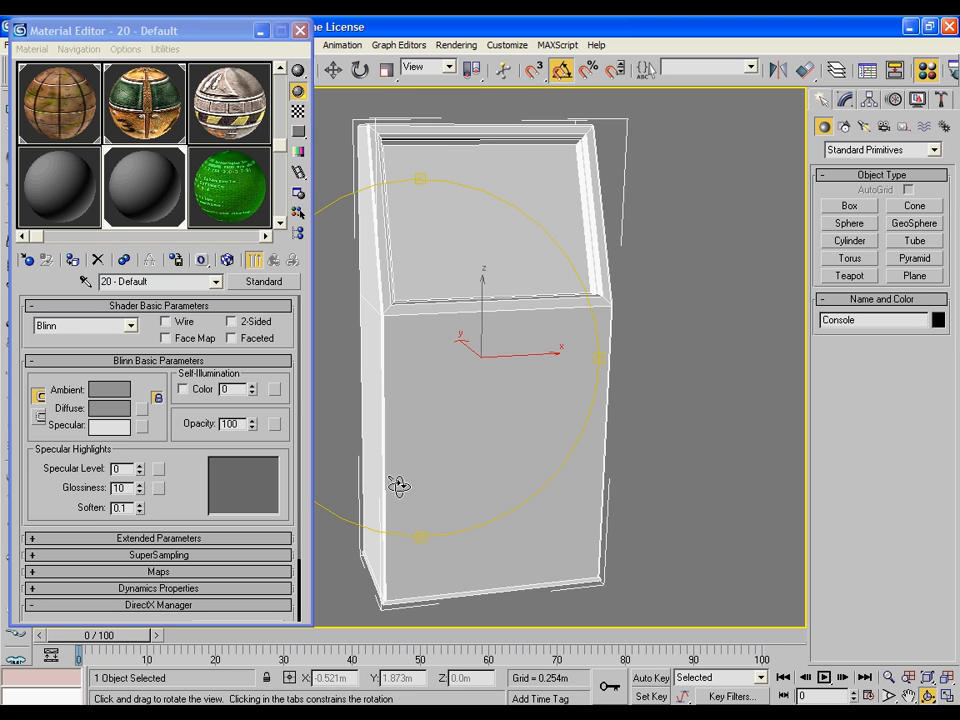
left_click_drag(396, 488, 411, 364)
left_click_drag(926, 697, 926, 697)
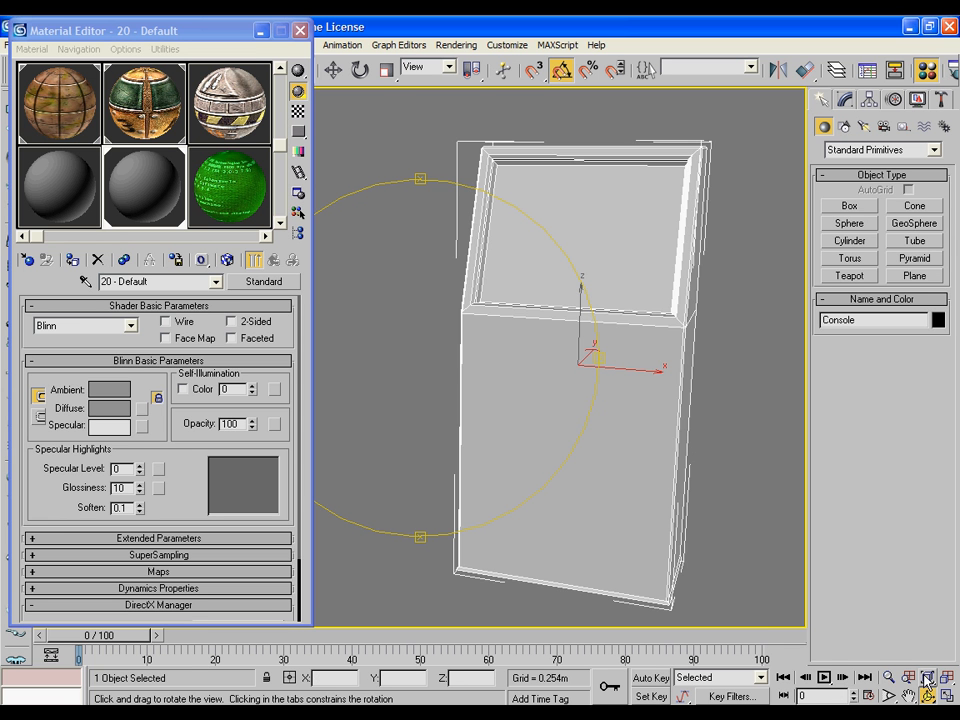
left_click_drag(379, 318, 489, 366)
right_click(489, 366)
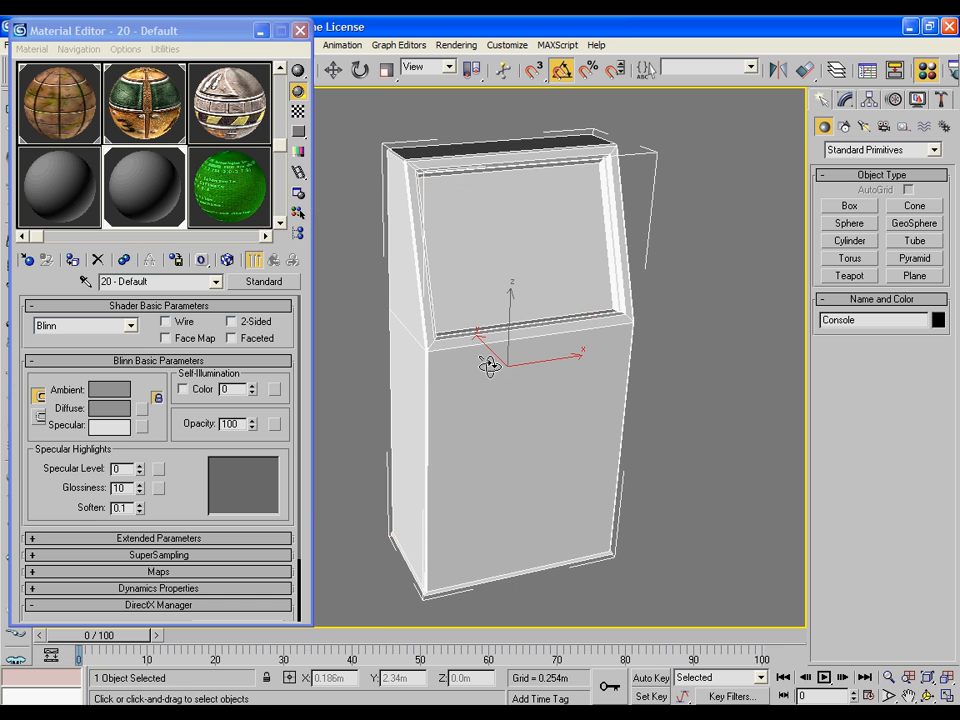
Open the console's Unwrap UVW layout for editing and examine how its front, side and back faces are arranged
left_click(841, 99)
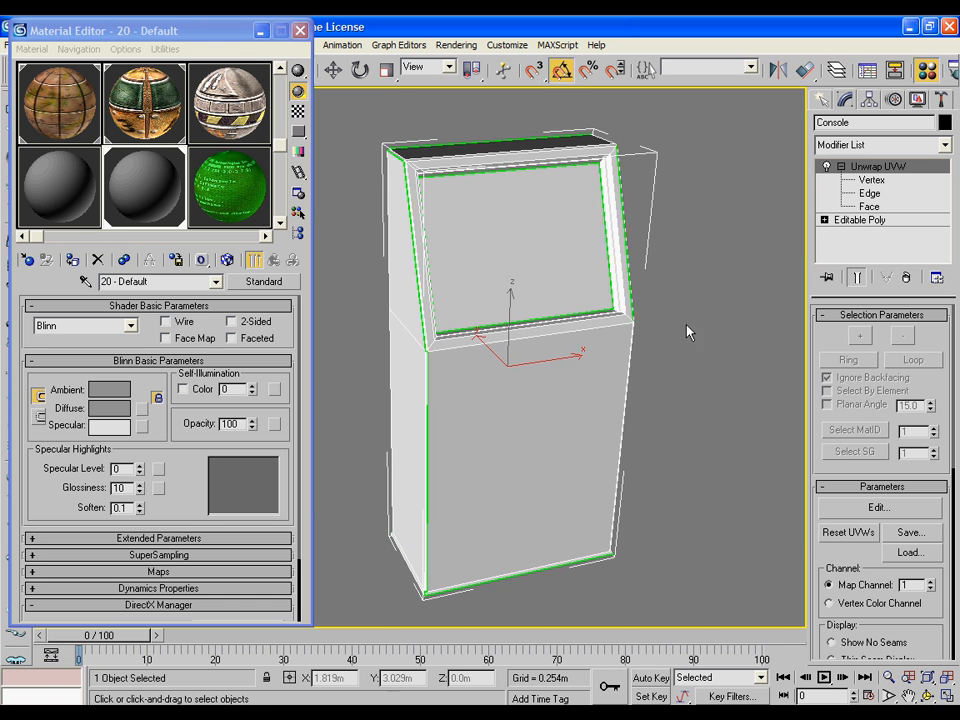
left_click(907, 514)
left_click_drag(396, 94, 293, 75)
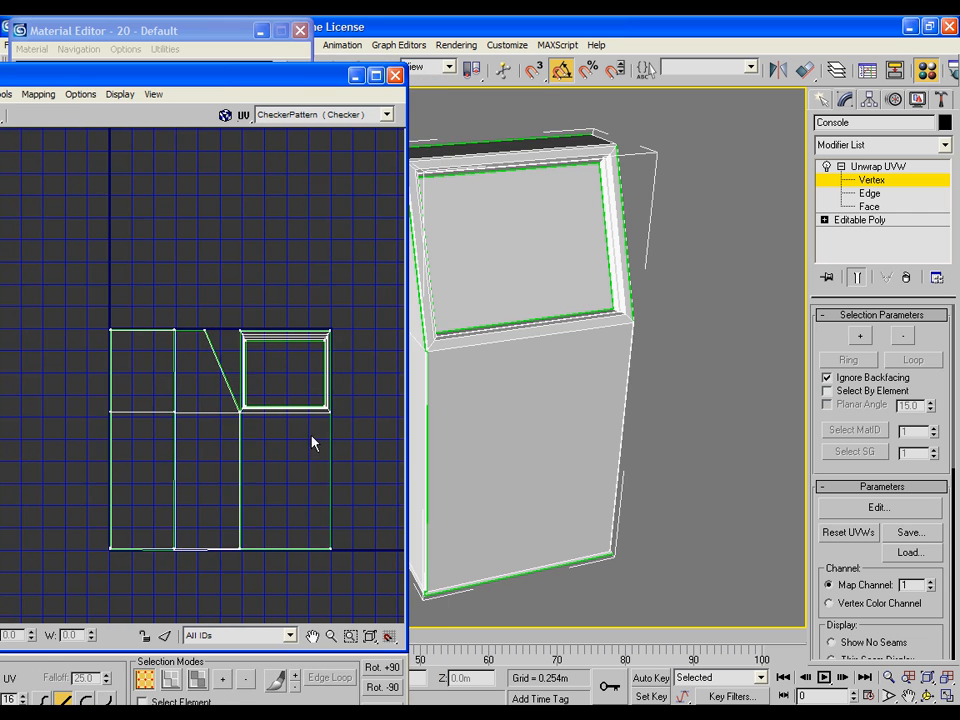
scroll(268, 405, "up", 3)
scroll(326, 394, "down", 3)
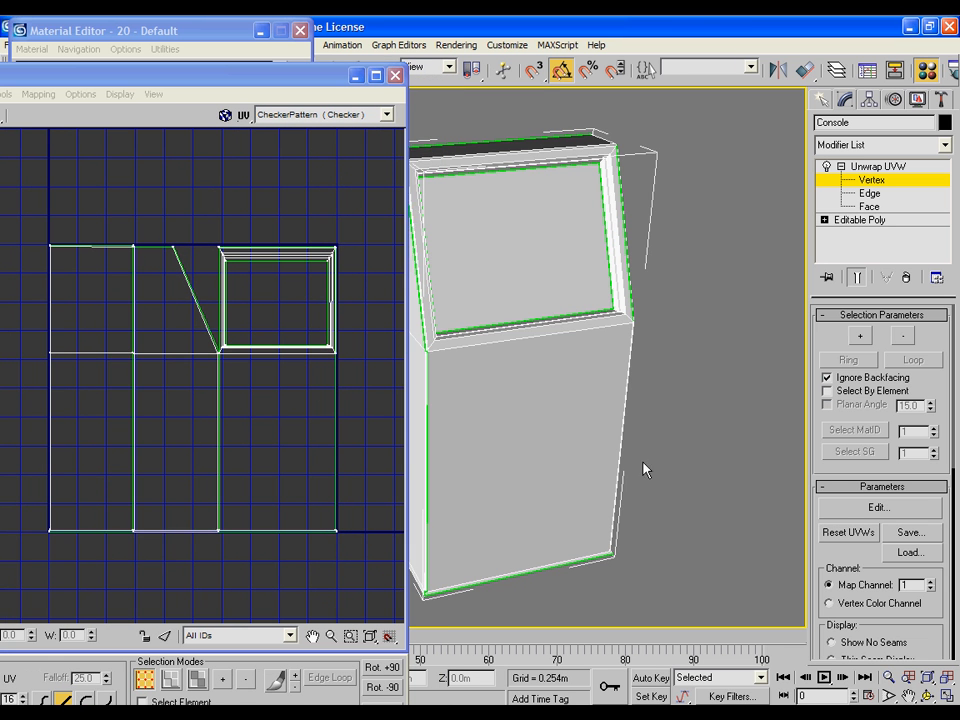
left_click_drag(643, 469, 560, 386)
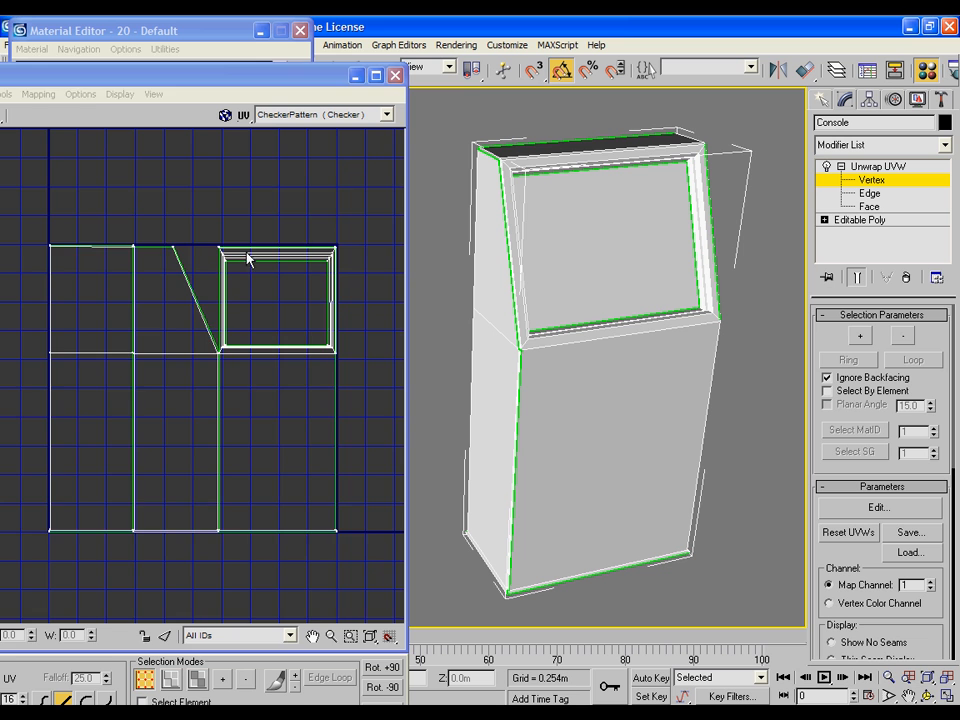
scroll(250, 272, "up", 2)
left_click_drag(251, 278, 283, 278)
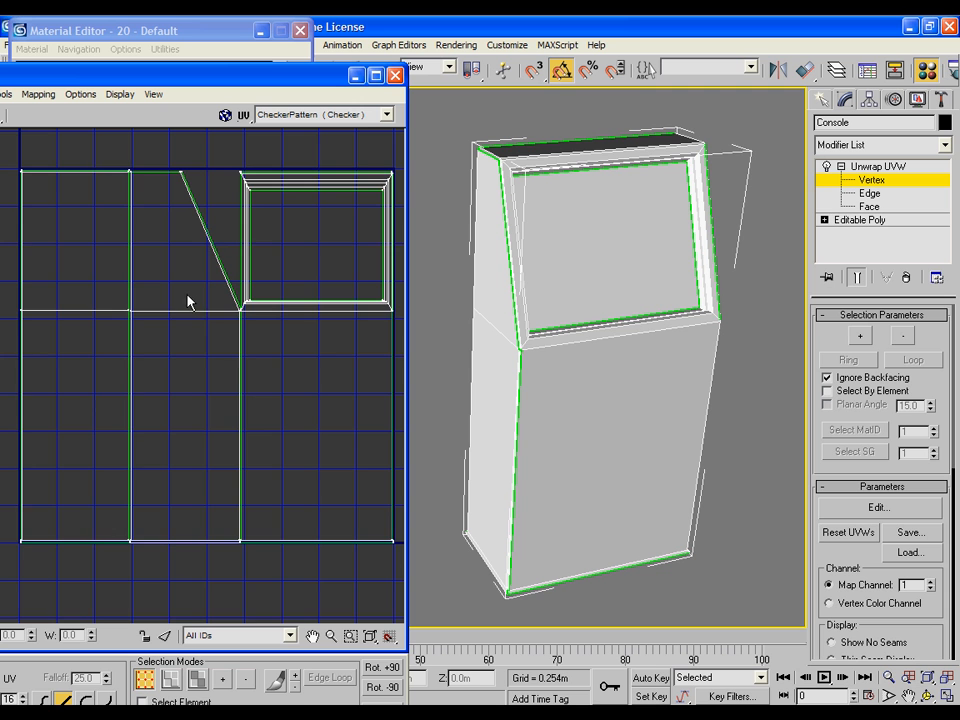
mouse_move(231, 369)
left_mouse_down()
mouse_move(204, 357)
mouse_move(231, 362)
left_mouse_up()
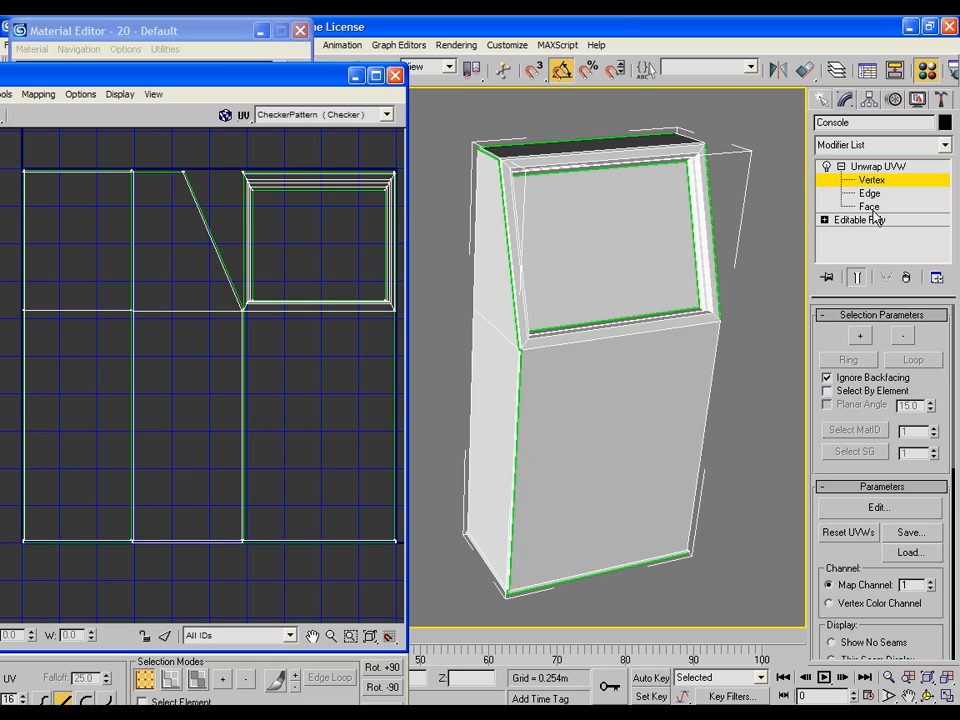
Select the console's top face at Face level to locate it in the UV layout, and clear the selection
key("3")
left_click(544, 142)
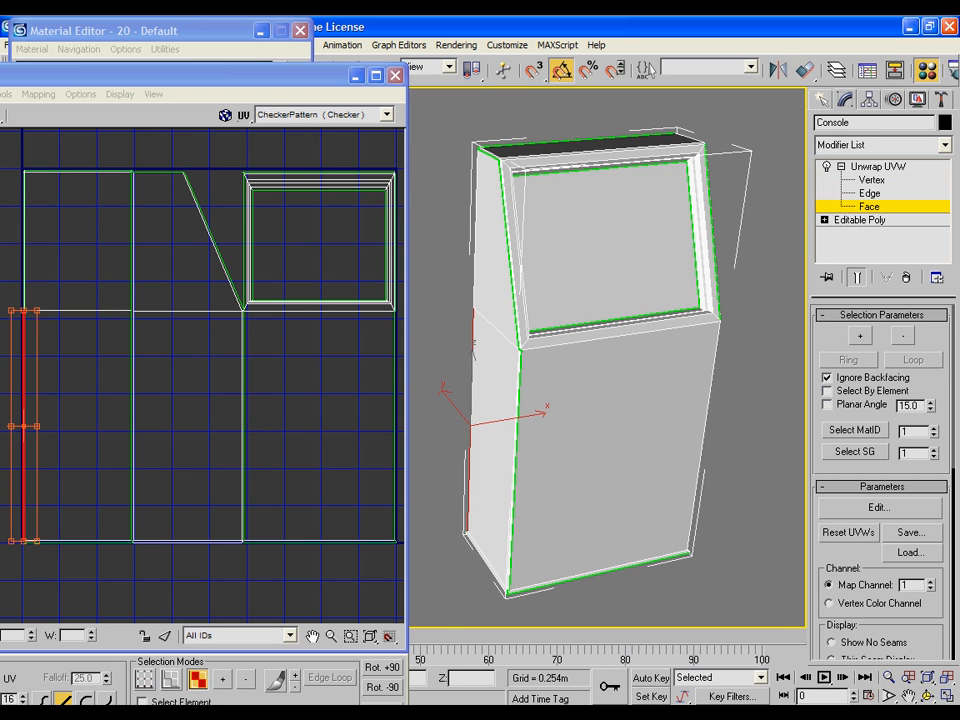
key("alt+Tab")
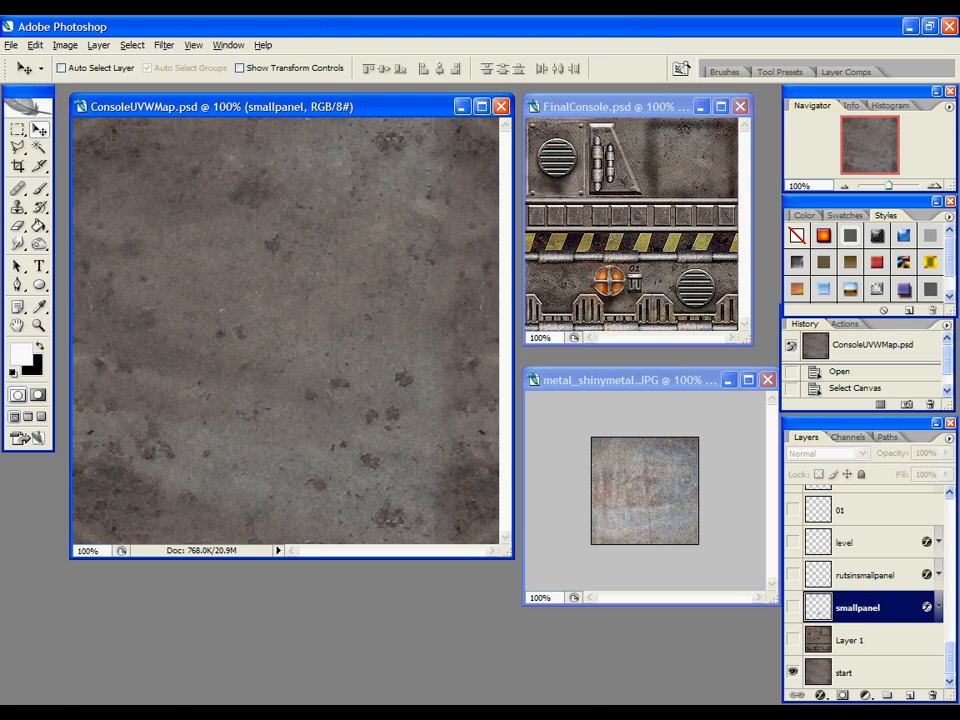
key("alt+Tab")
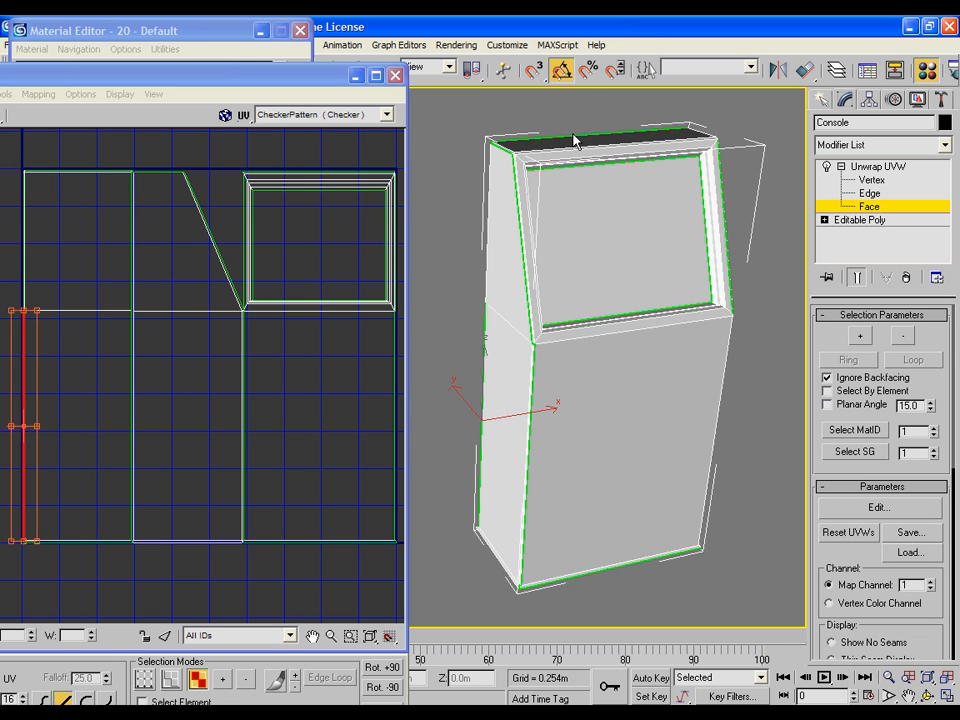
left_click(574, 139)
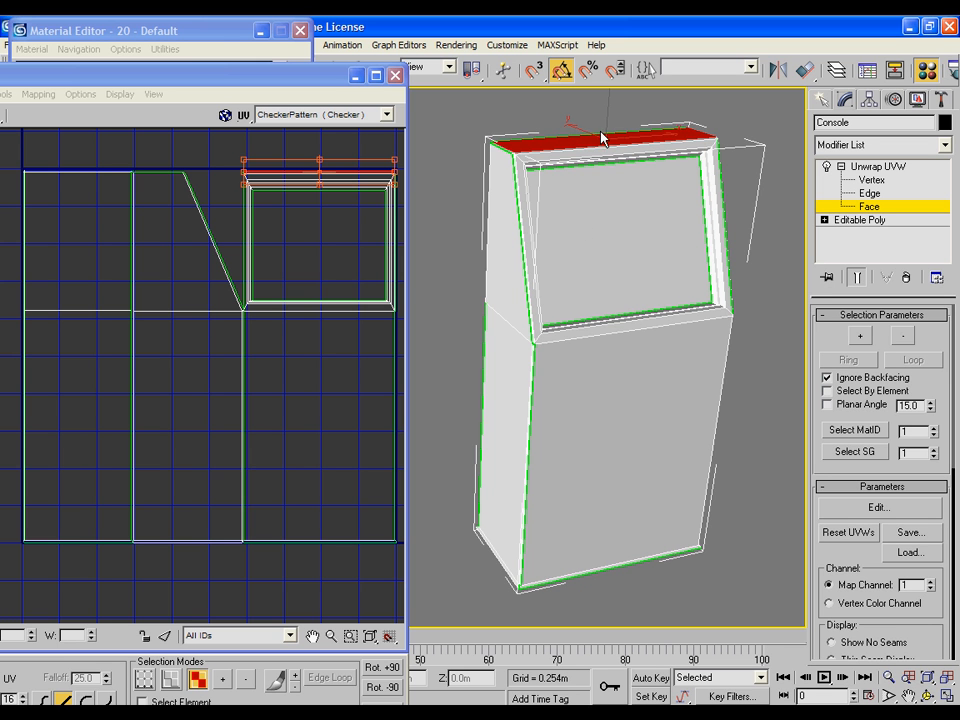
left_click(470, 434)
mouse_move(266, 384)
left_mouse_down()
mouse_move(289, 390)
mouse_move(274, 391)
left_mouse_up()
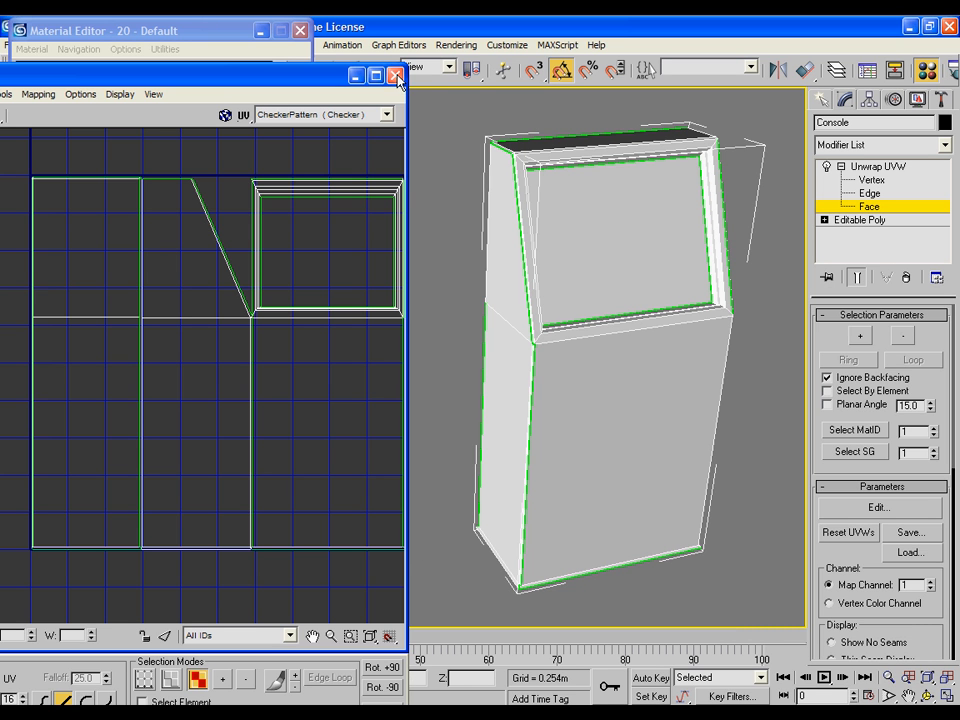
Close the UV layout and assign the hazard-striped metal material to the console and the green text material to its screen
left_click(297, 58)
left_click(821, 99)
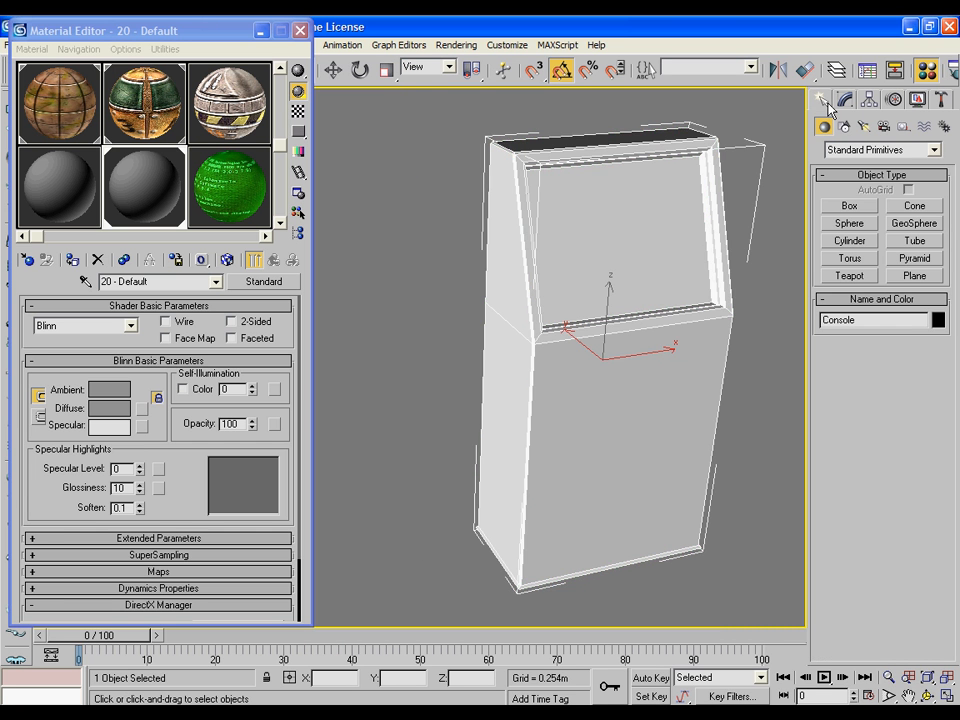
left_click(467, 375)
left_click_drag(250, 128, 557, 390)
left_click_drag(214, 195, 621, 283)
Render the textured console in the Perspective view and close the rendered image
scroll(513, 317, "down", 3)
left_click_drag(513, 317, 549, 221)
left_click_drag(712, 62, 607, 64)
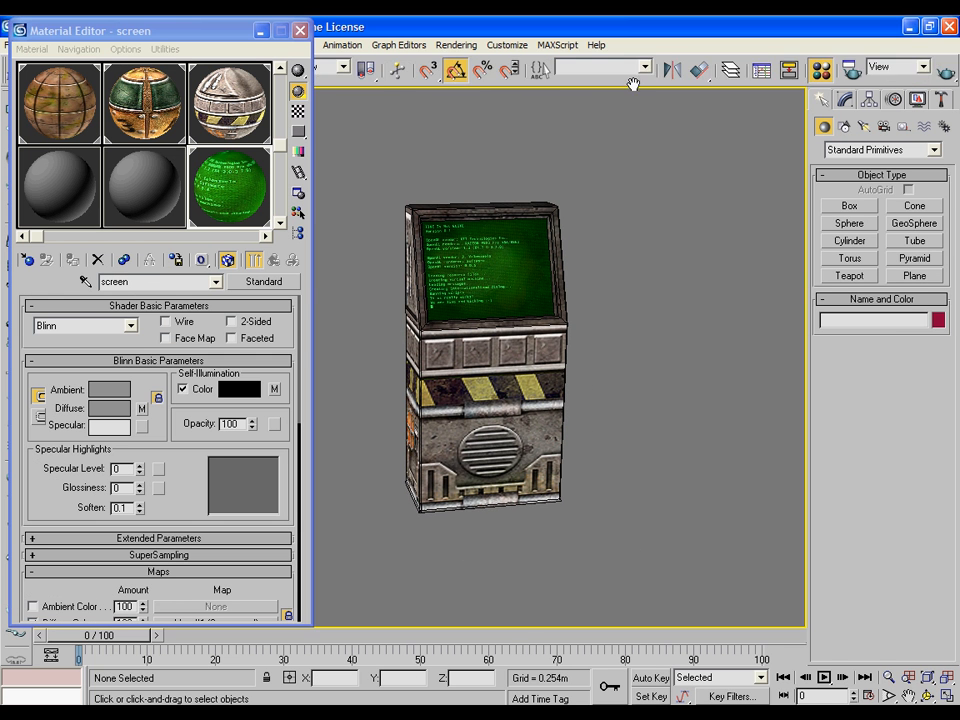
left_click(953, 72)
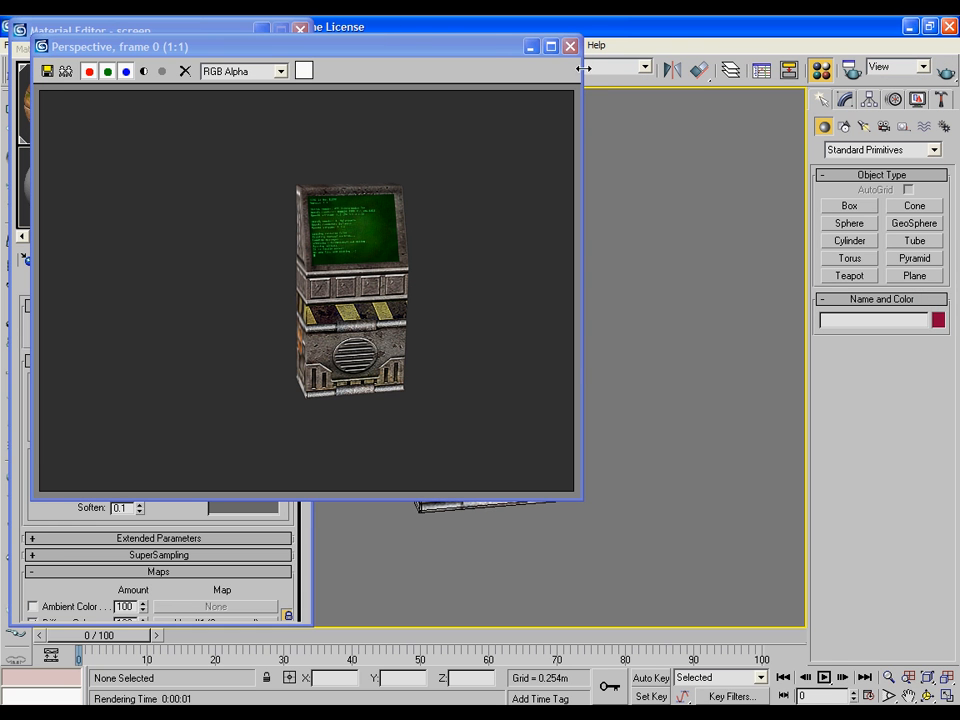
left_click(339, 27)
Select the textured console and reopen its Unwrap UVW layout for editing
left_click_drag(642, 457, 378, 438)
left_click(467, 473)
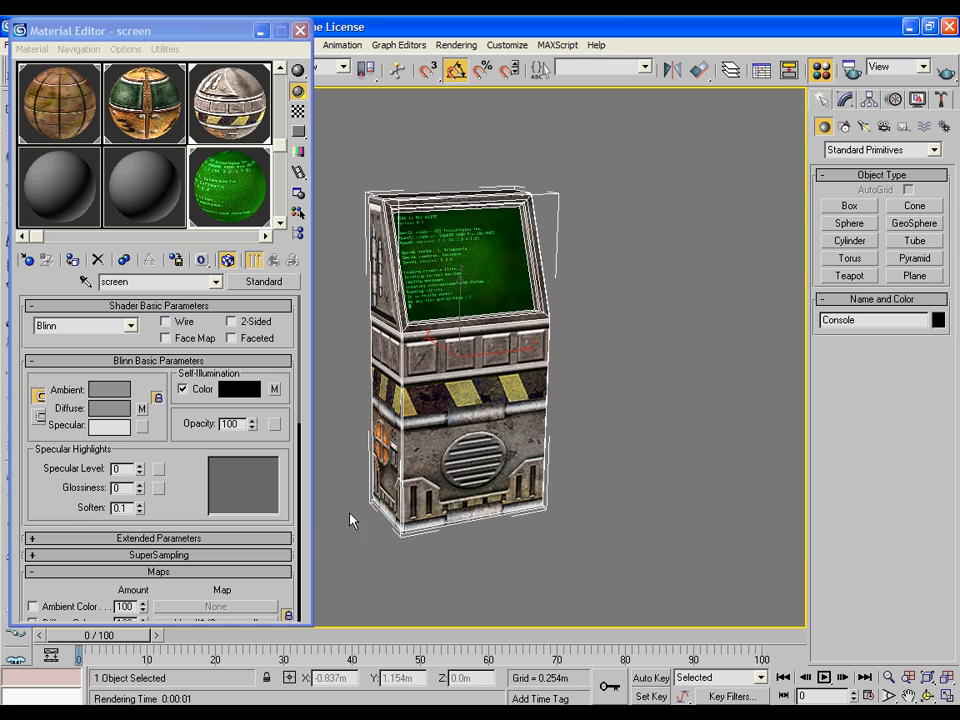
left_click_drag(579, 446, 609, 461)
left_click(579, 433)
left_click(530, 395)
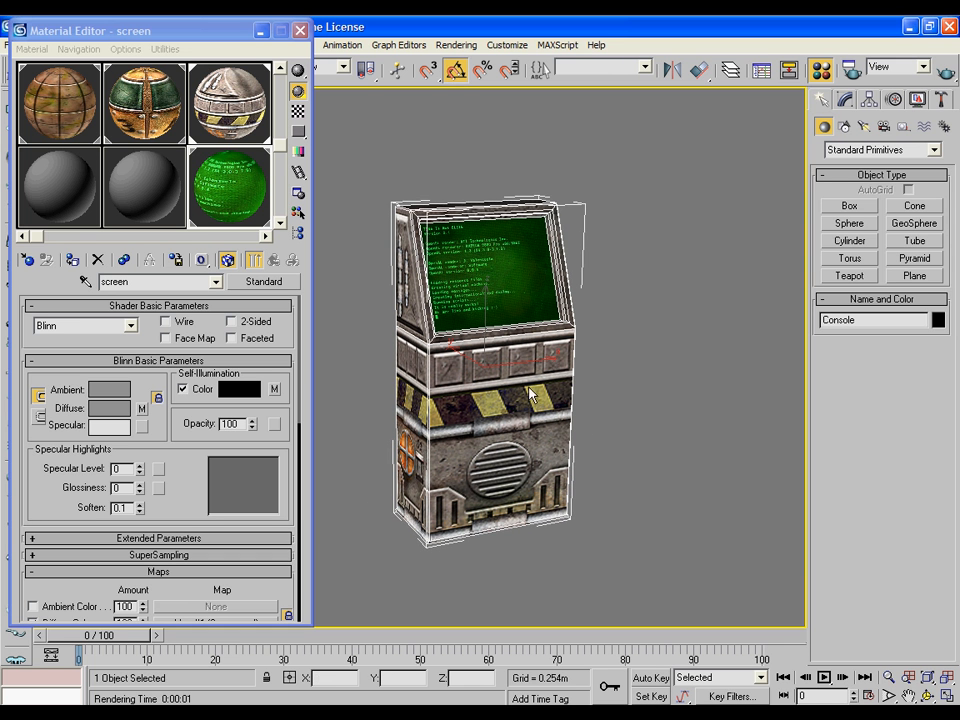
left_click(845, 99)
left_click(879, 507)
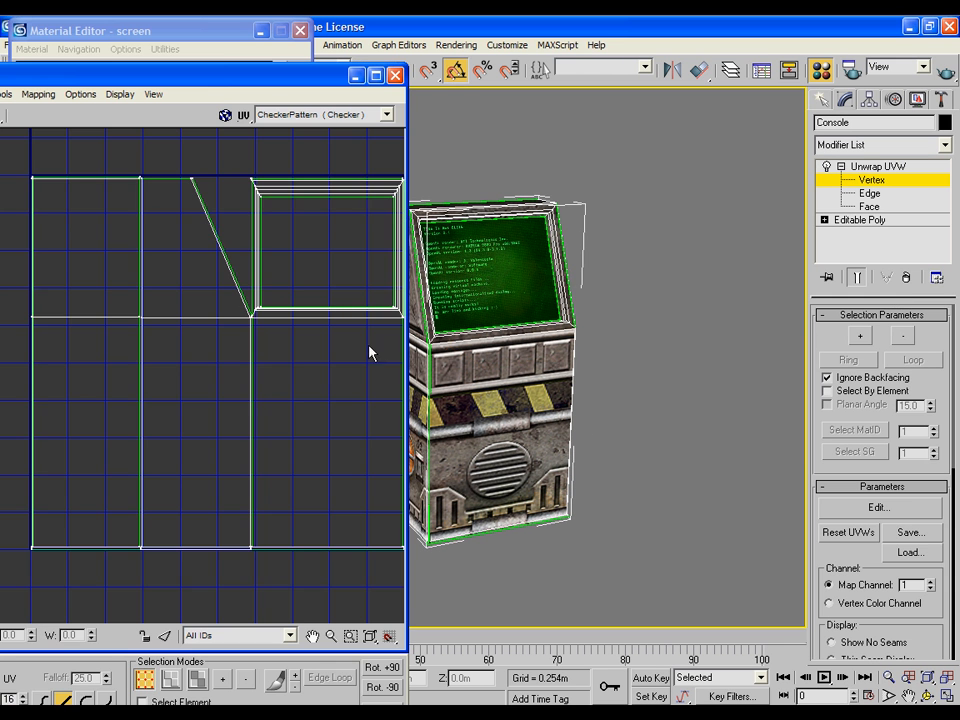
Select the console's lower front face at Face level to locate it in the UV layout
left_click_drag(354, 317, 388, 347)
left_click(870, 207)
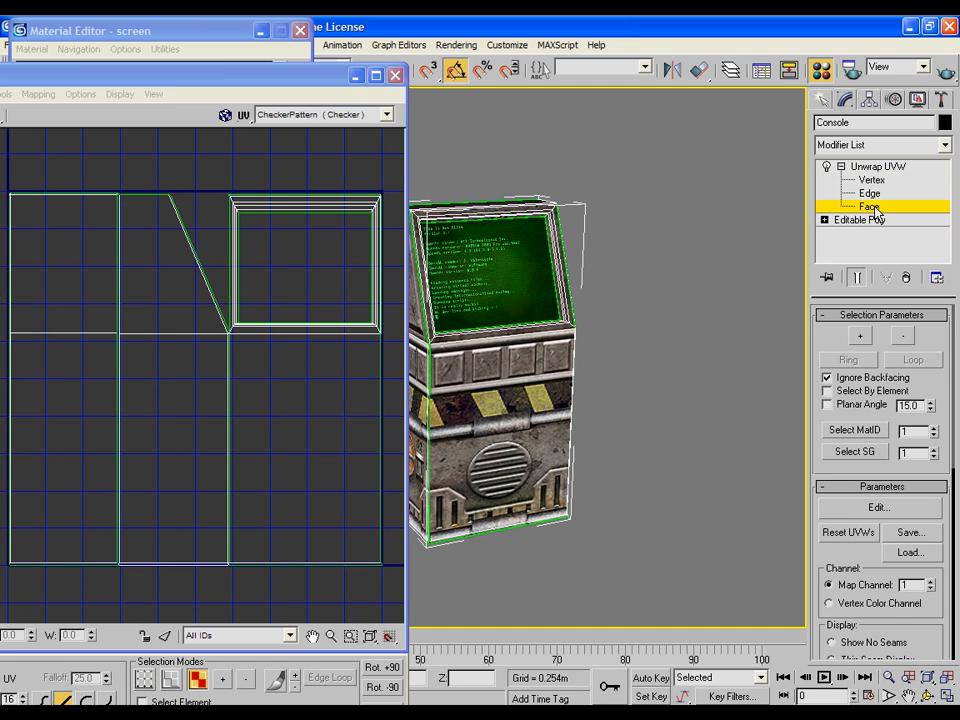
left_click(524, 429)
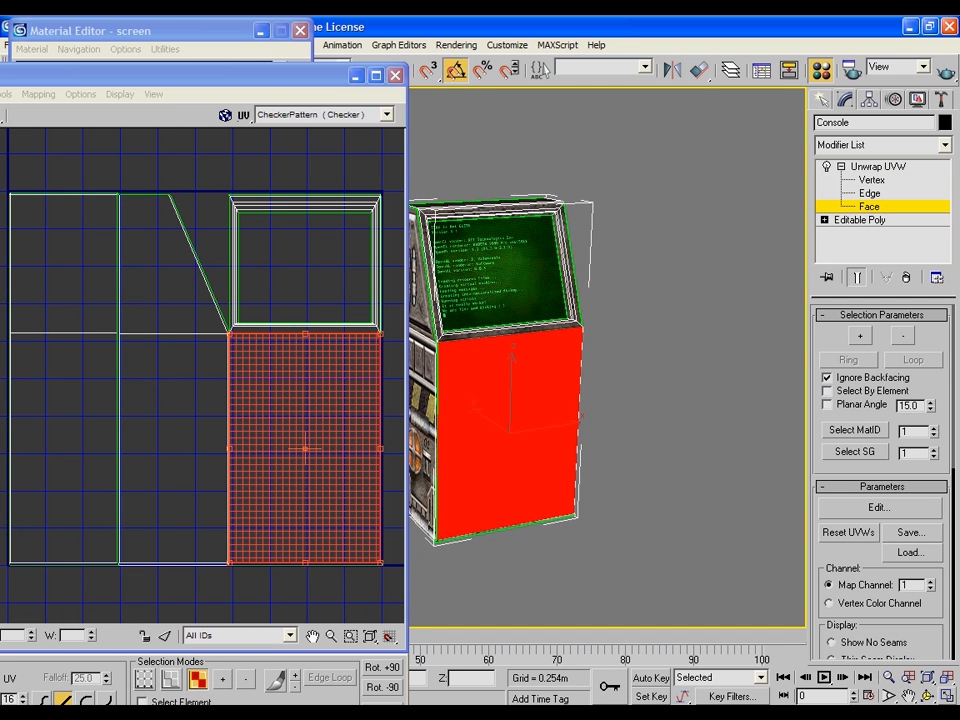
Show all four viewports and select the console's faces with a region around the whole model in the Front view
key("alt+w")
right_click(638, 274)
scroll(630, 297, "up", 3)
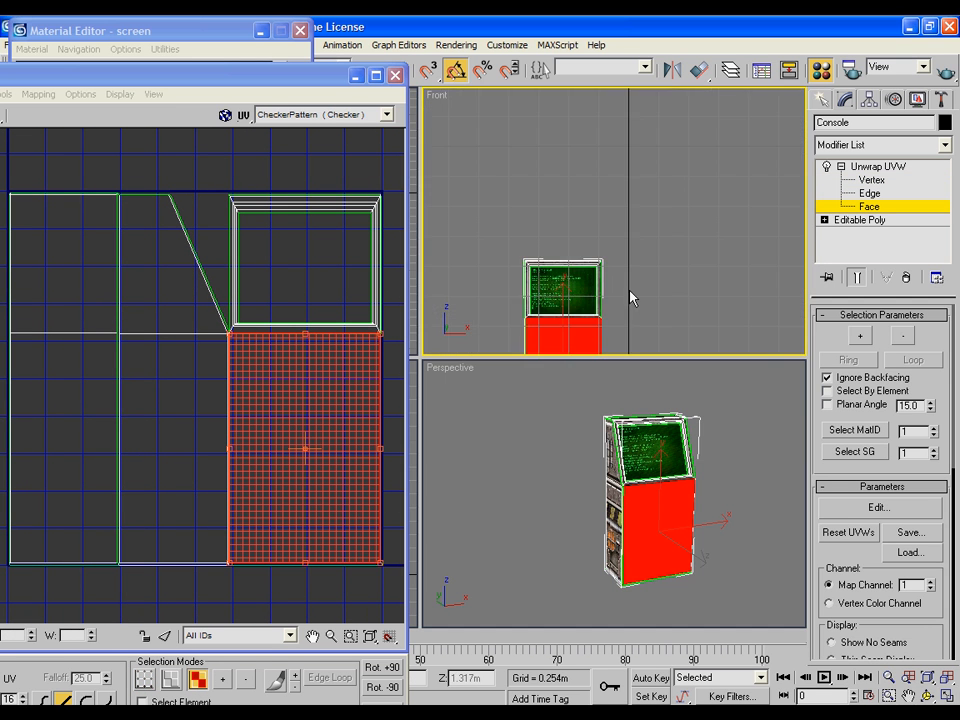
scroll(632, 264, "up", 2)
scroll(628, 236, "down", 1)
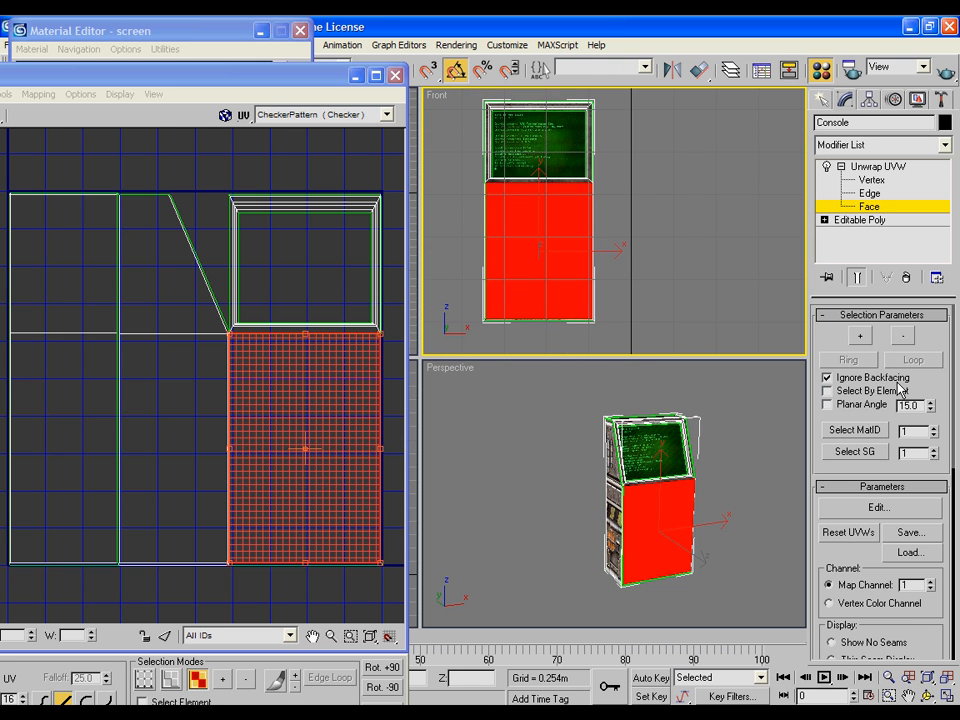
left_click_drag(621, 332, 455, 72)
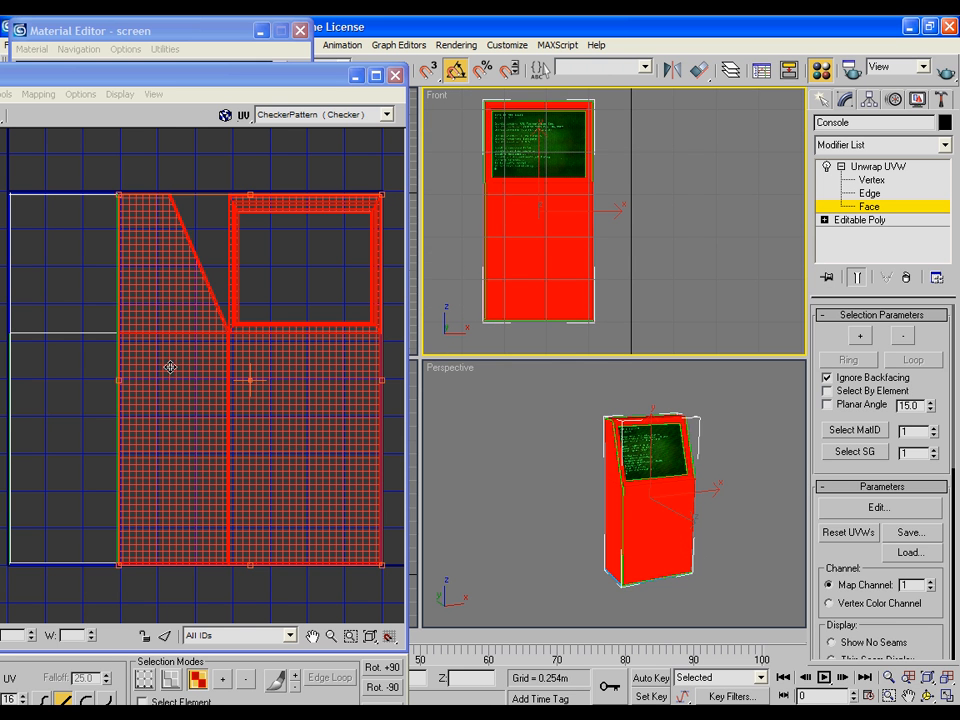
Remove the side faces from the selection in the UV layout, keeping the front panel and screen frame faces selected
left_click_drag(99, 165, 231, 628)
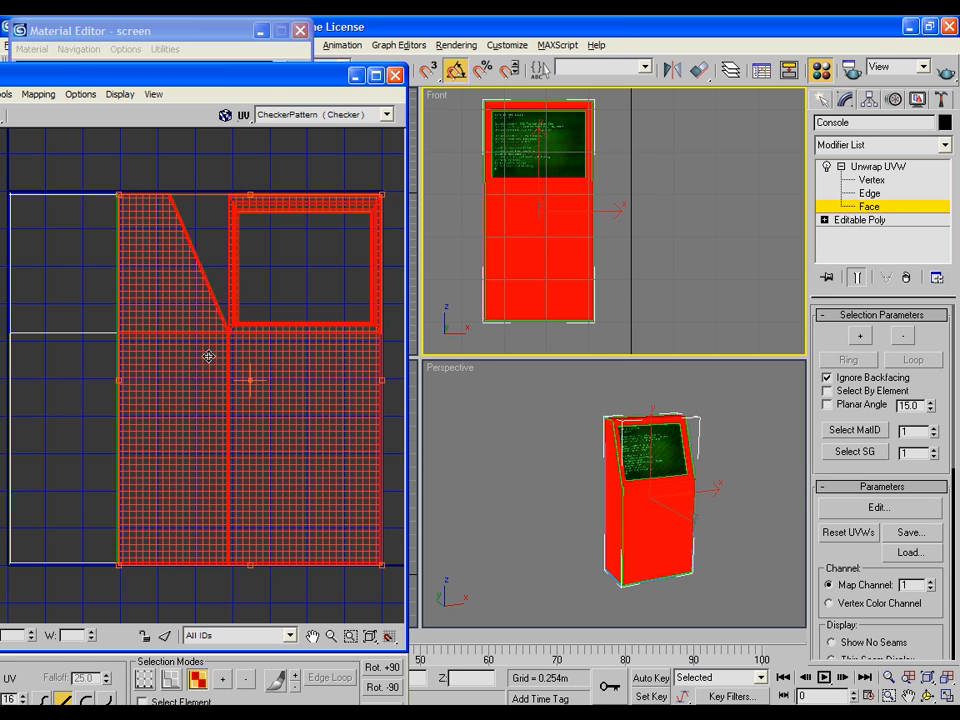
scroll(190, 343, "down", 3)
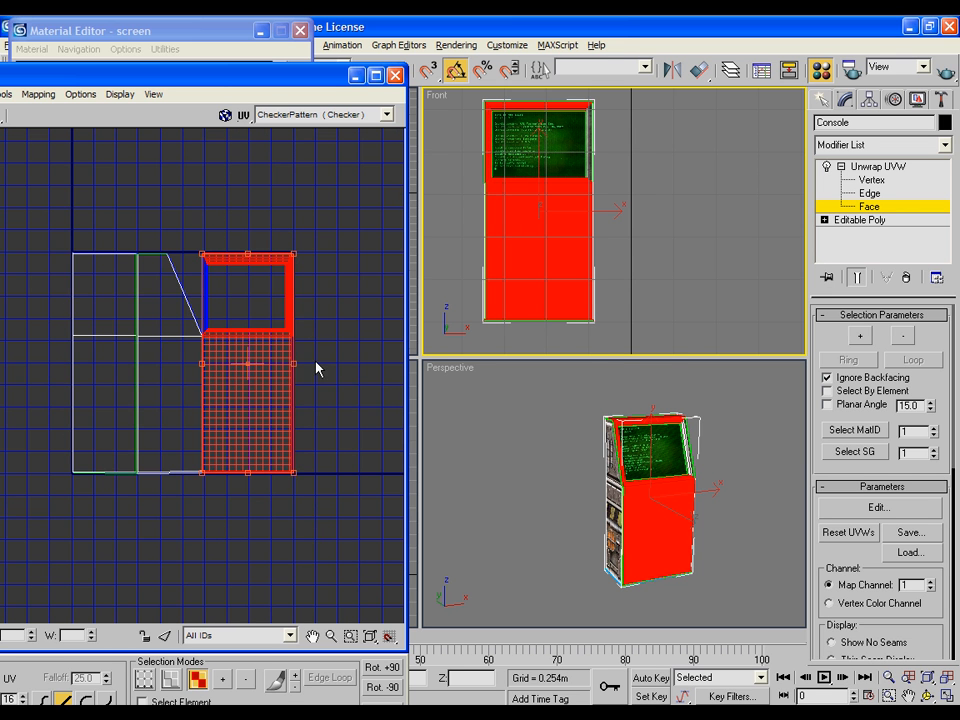
scroll(260, 320, "up", 4)
scroll(270, 313, "down", 1)
left_click_drag(185, 200, 223, 441)
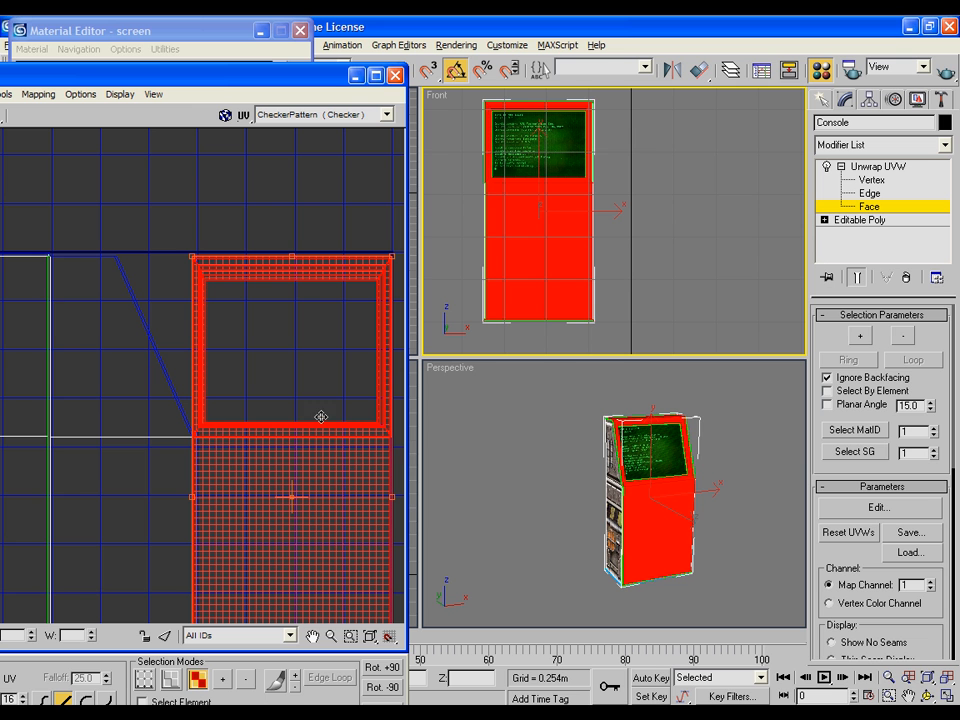
scroll(300, 385, "down", 4)
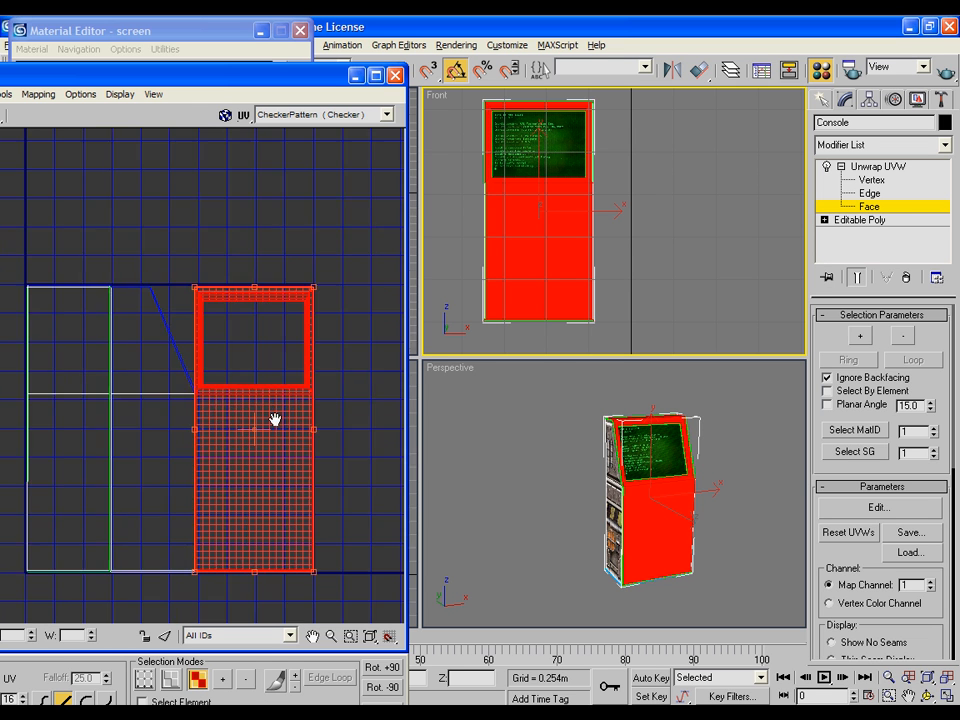
scroll(850, 430, "down", 10)
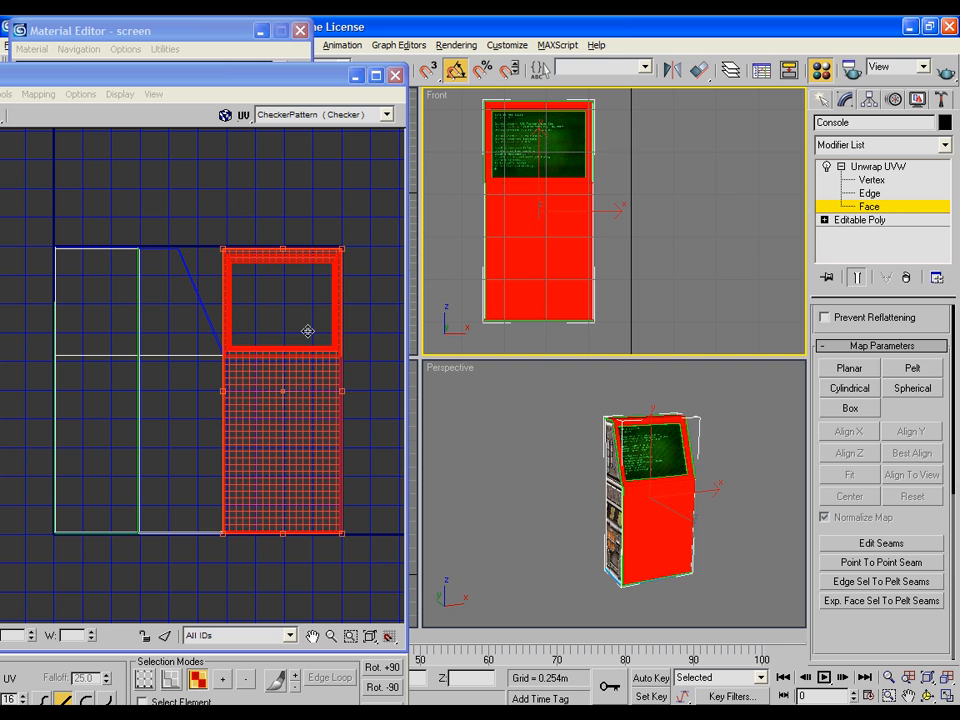
Clear the selection and select the upper and lower faces of the console's left side in the Perspective view
left_click(739, 510)
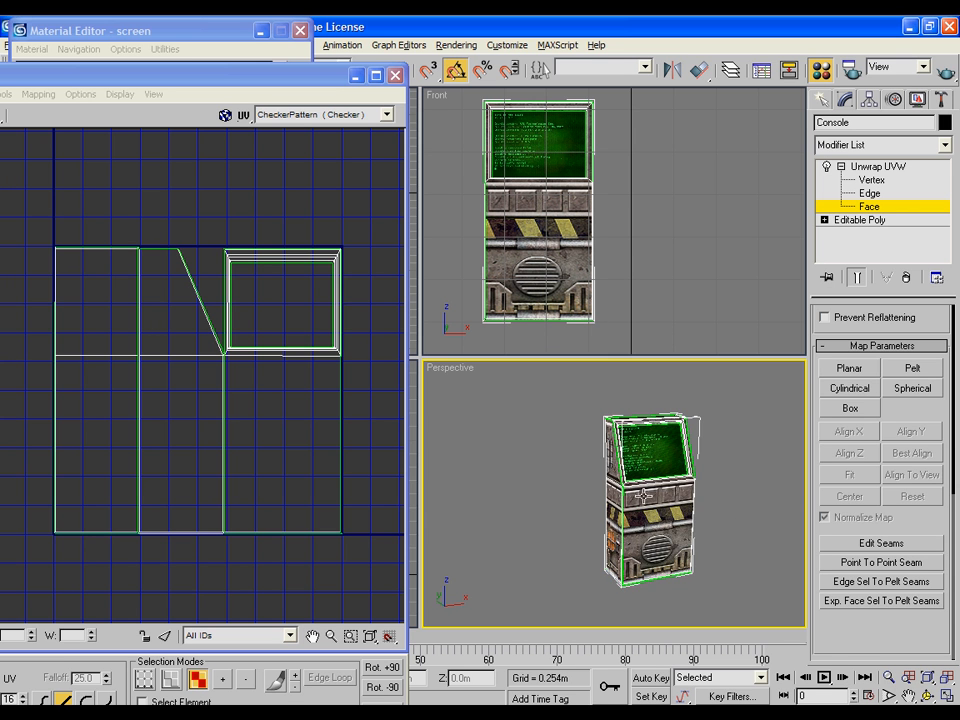
left_click(630, 470)
left_click(634, 508, "ctrl")
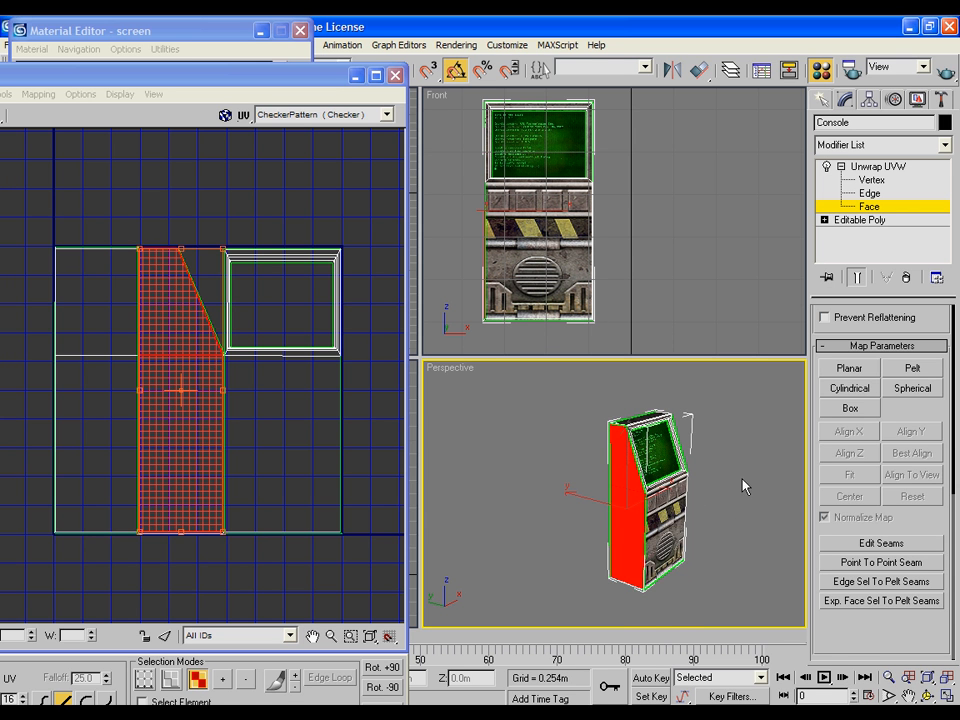
Try a planar mapping on the faces of both console sides
left_click_drag(744, 486, 834, 433)
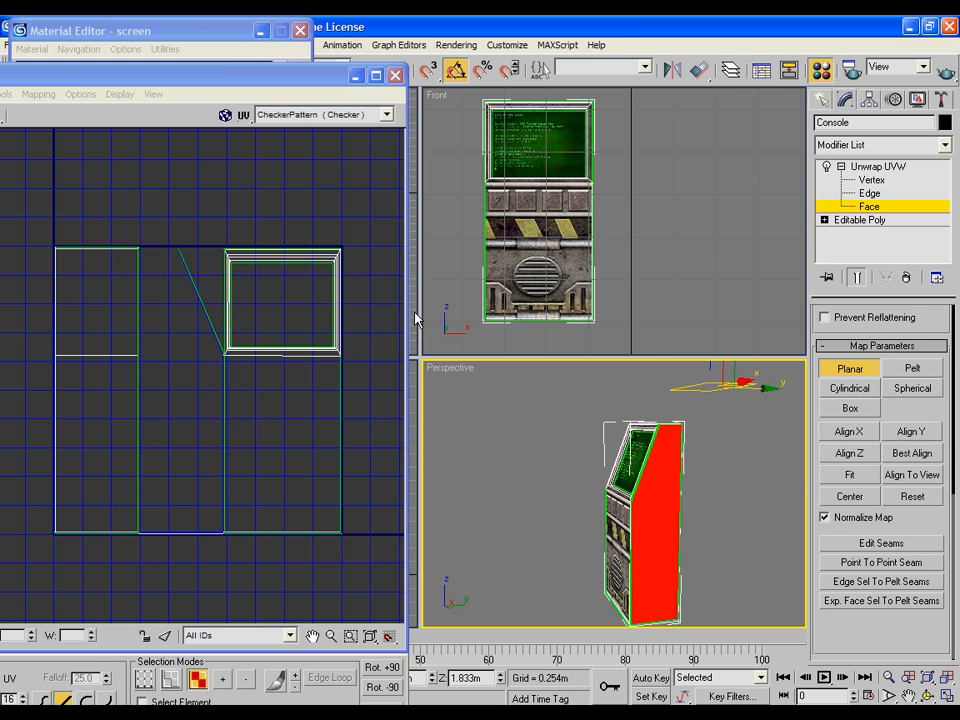
scroll(260, 314, "down", 10)
scroll(270, 395, "up", 5)
key("ctrl+z")
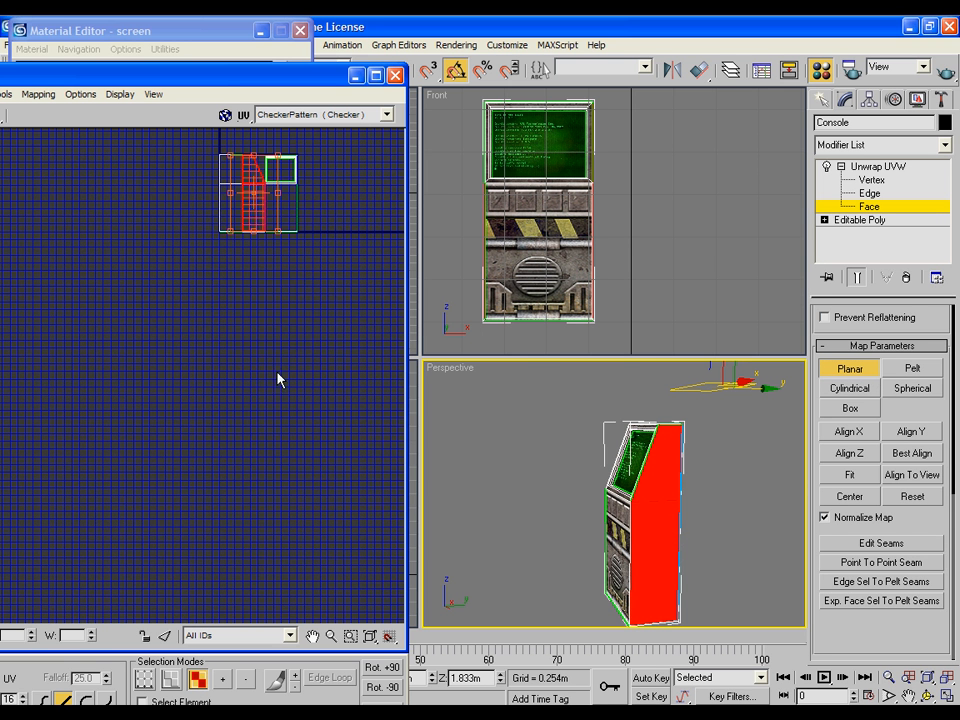
left_click_drag(278, 380, 195, 450)
scroll(195, 450, "up", 5)
left_click_drag(272, 268, 253, 471)
left_click_drag(198, 375, 304, 440)
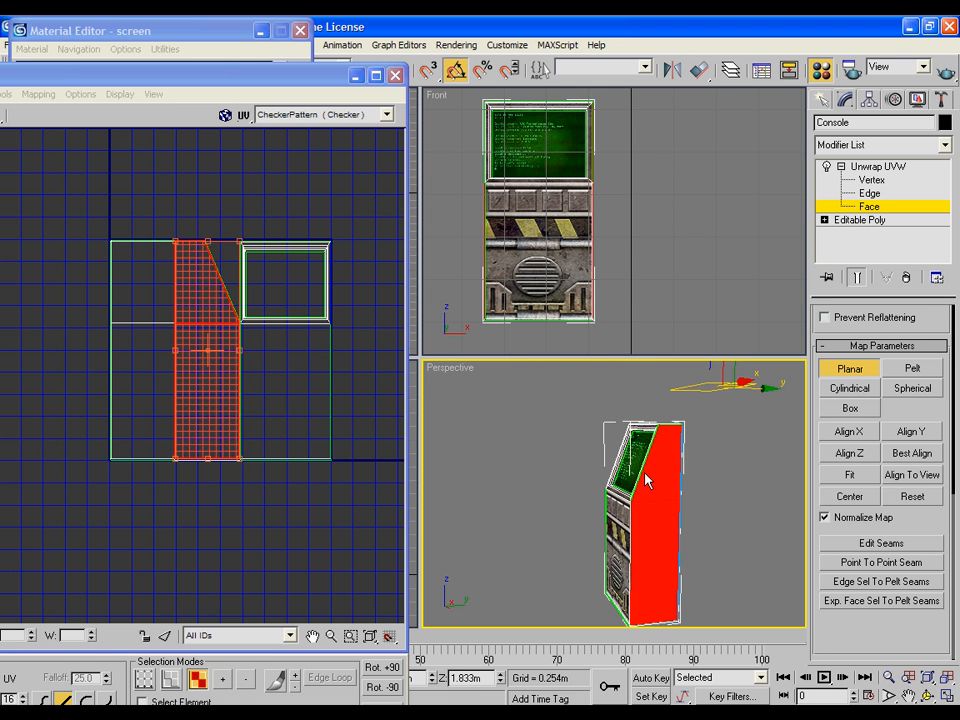
Reposition the Edit UVWs window so its whole layout and tools are visible, and turn off planar mapping
left_click_drag(658, 503, 465, 478)
left_click_drag(202, 79, 333, 90)
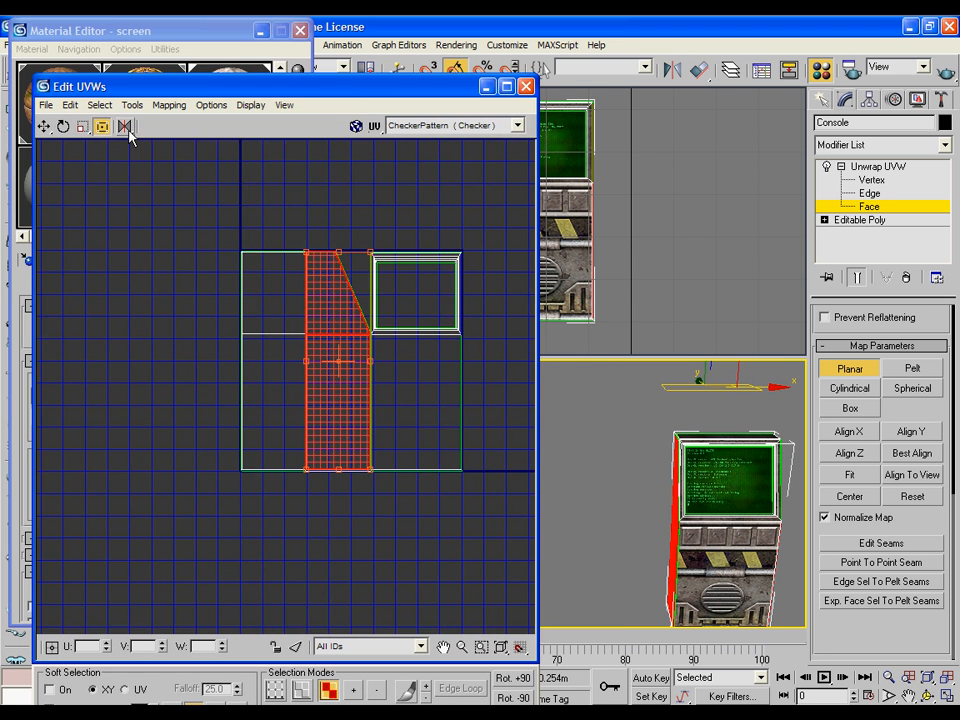
left_click_drag(126, 127, 204, 106)
scroll(435, 448, "up", 2)
scroll(465, 445, "up", 2)
left_click_drag(465, 443, 431, 463)
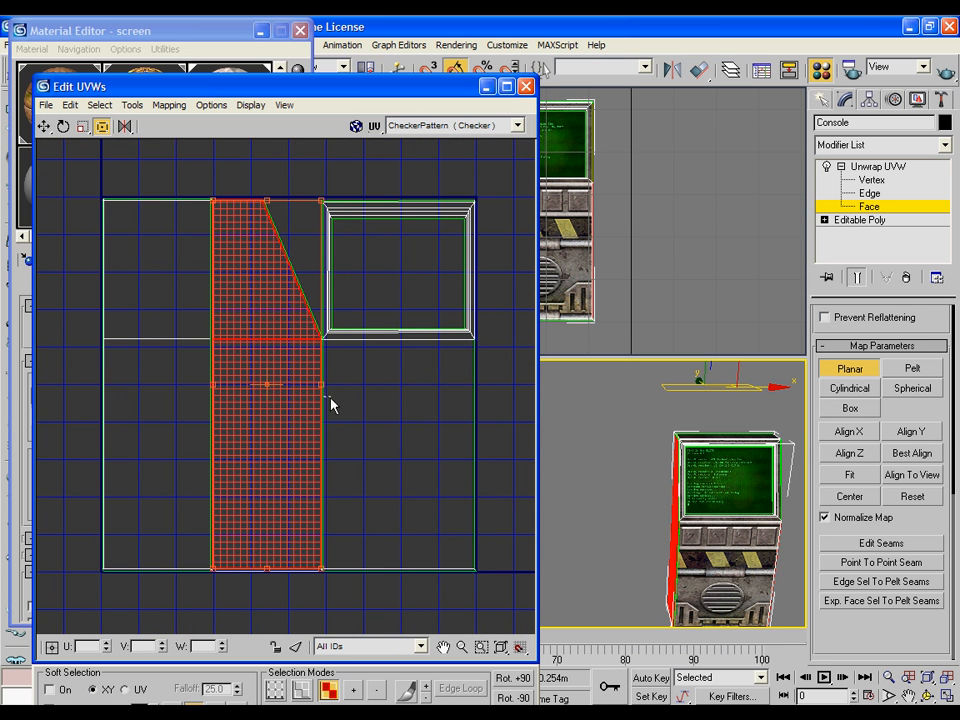
left_click_drag(332, 397, 395, 375)
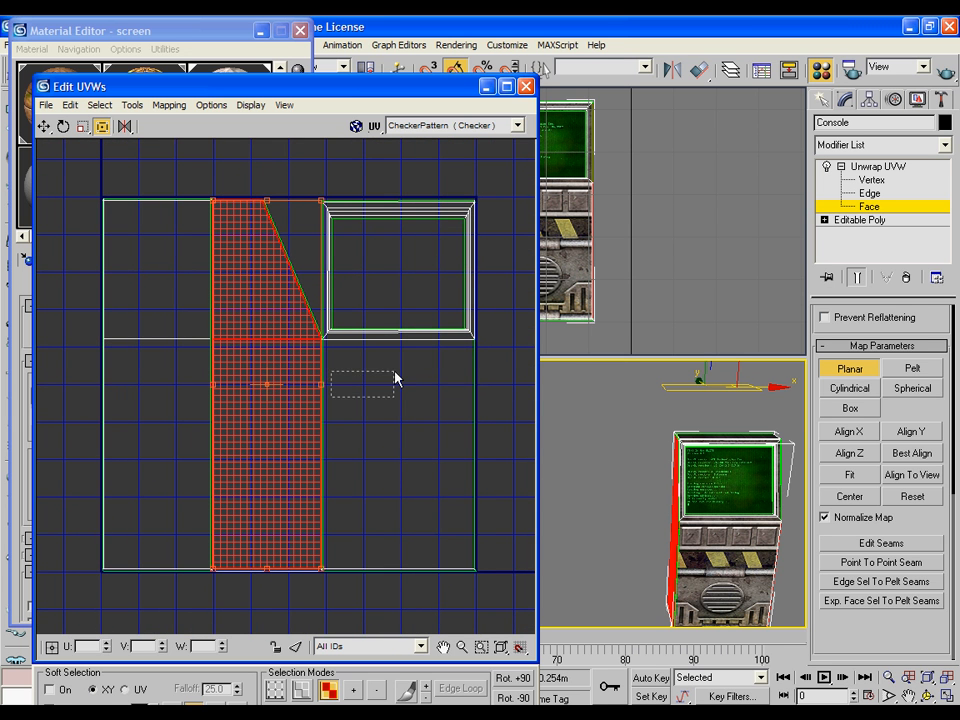
left_click(849, 368)
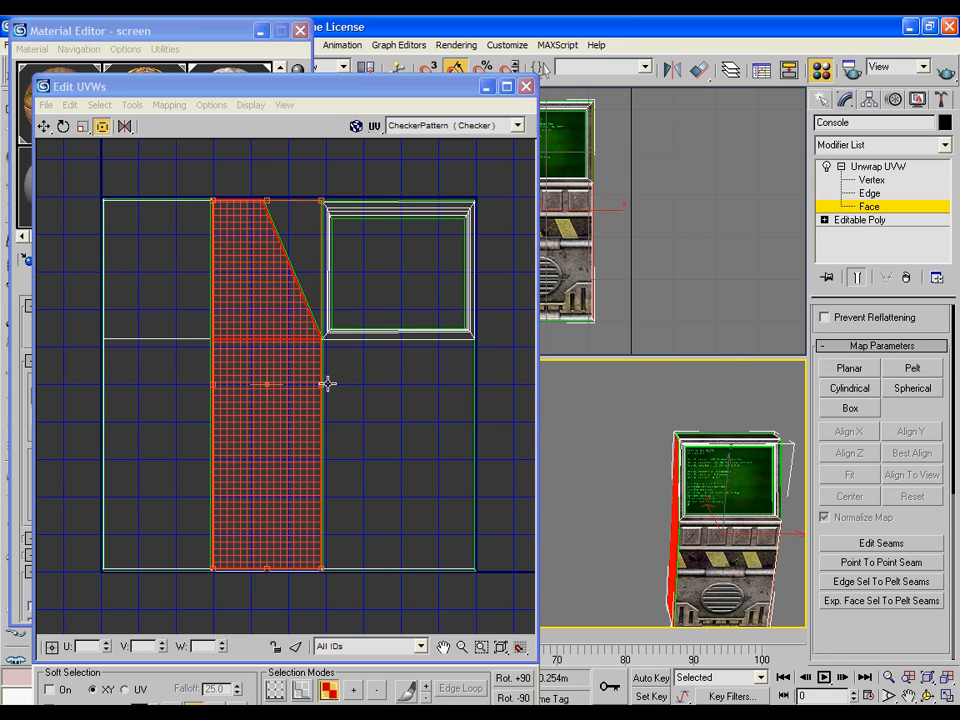
Try to scale down the console's side faces in the UV layout
left_click_drag(326, 384, 239, 471)
left_click(83, 127)
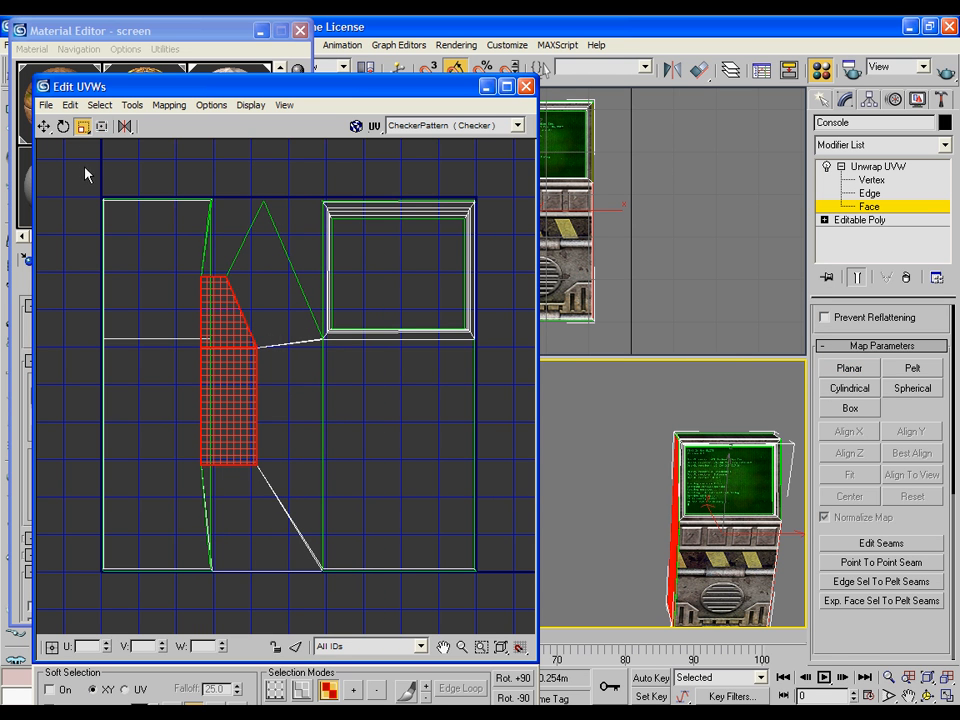
key("ctrl+z")
left_click(506, 336)
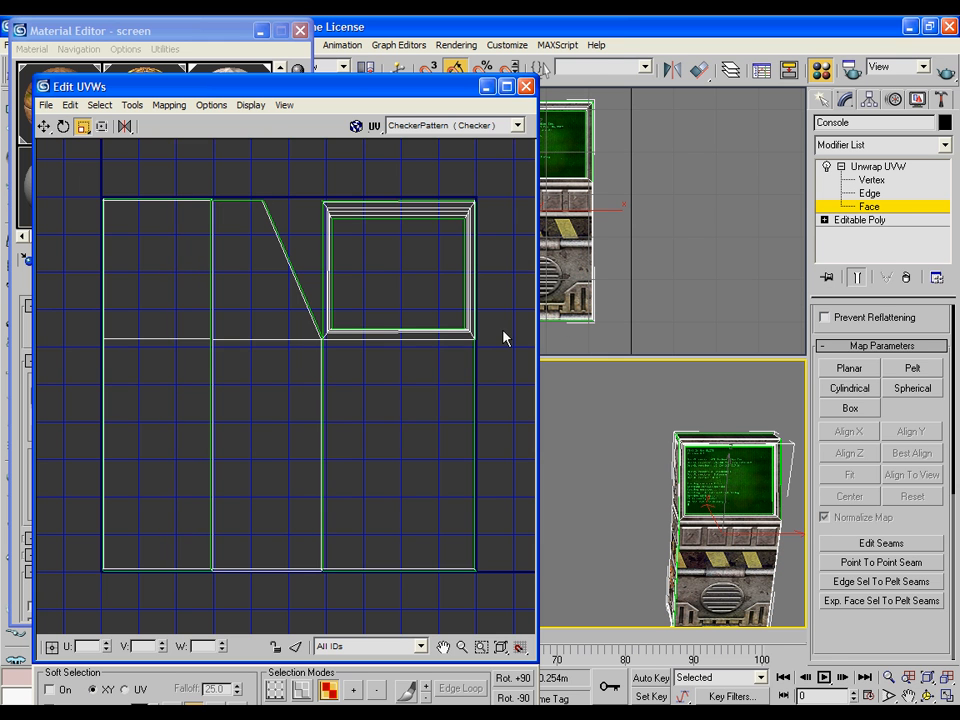
At Face level, pick individual side and screen-frame faces in the UV layout to locate them on the console, and clear the selection
left_click_drag(426, 400, 443, 386)
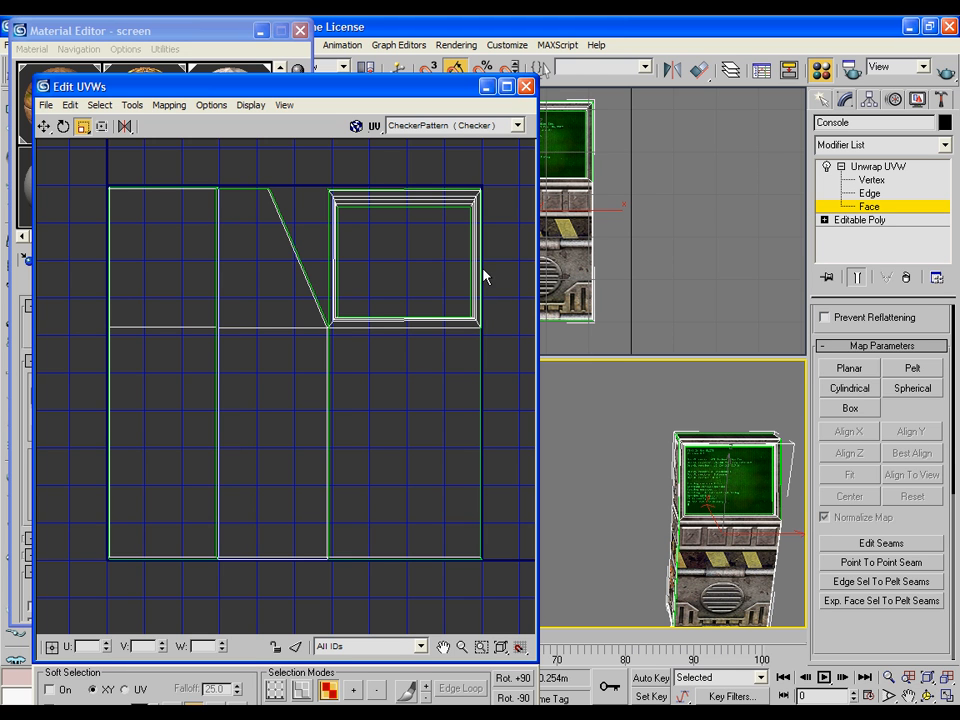
left_click(872, 180)
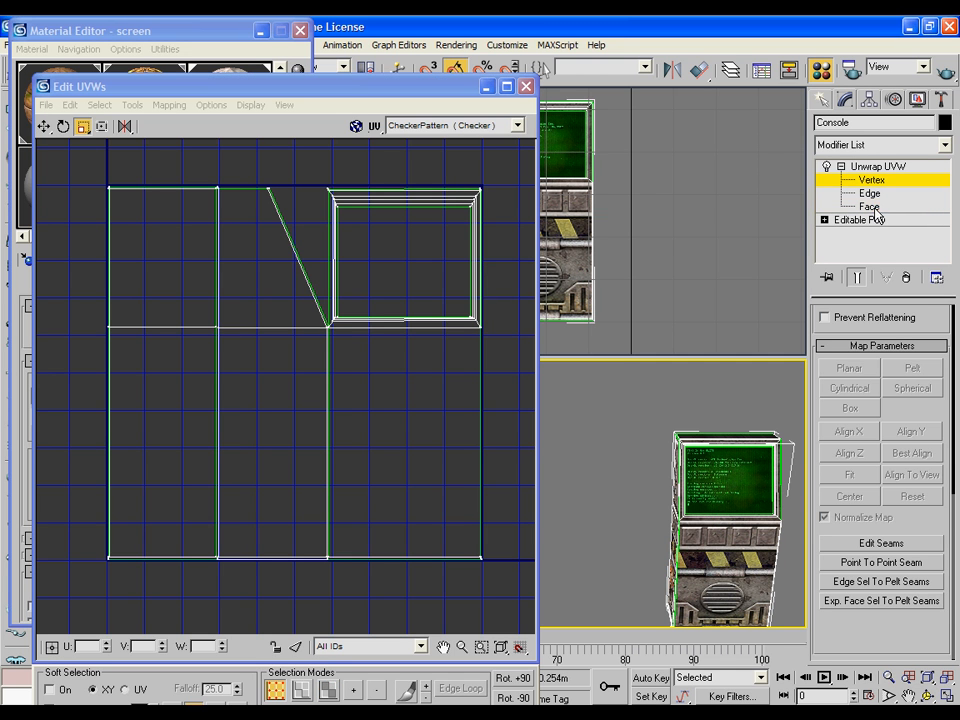
left_click(869, 206)
left_click(396, 462)
left_click(290, 418)
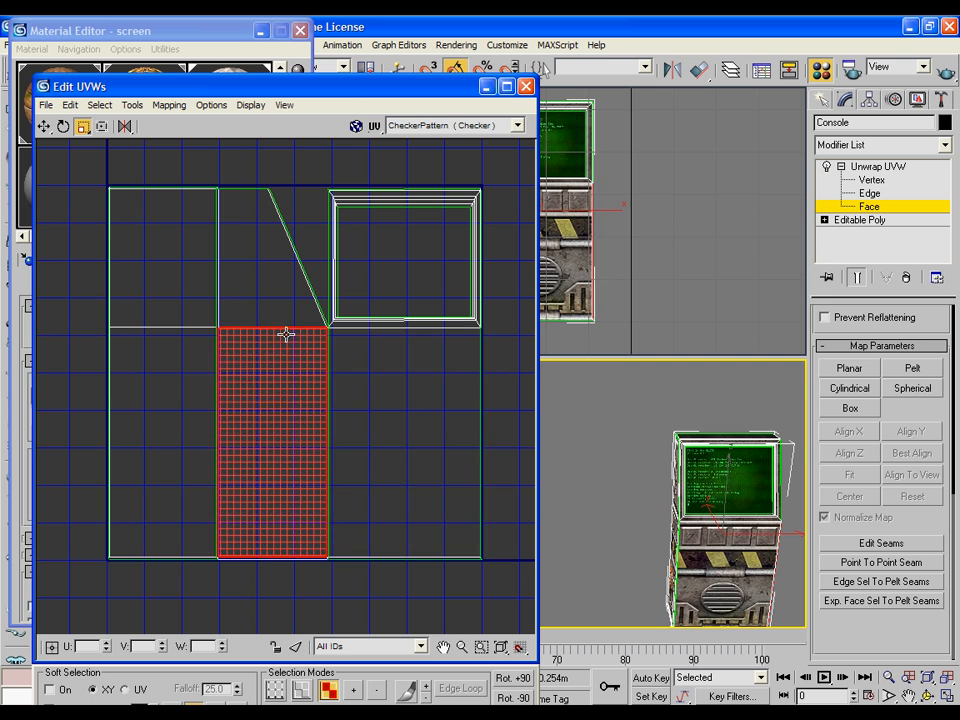
left_click(189, 306)
left_click(193, 417)
left_click(446, 332)
left_click(447, 325)
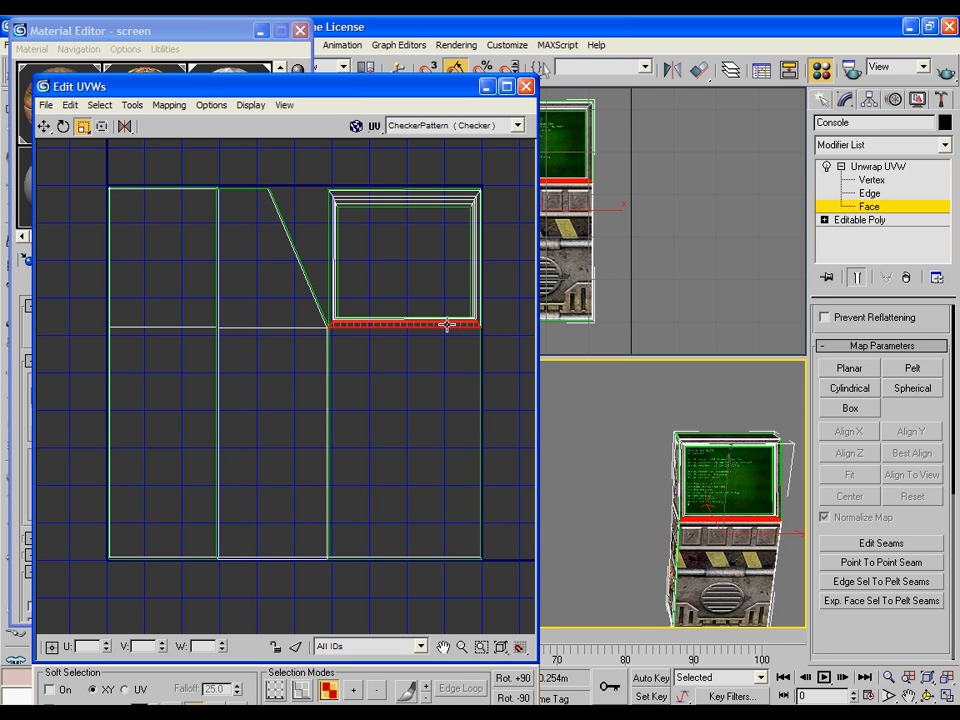
left_click(43, 127)
left_click(316, 200)
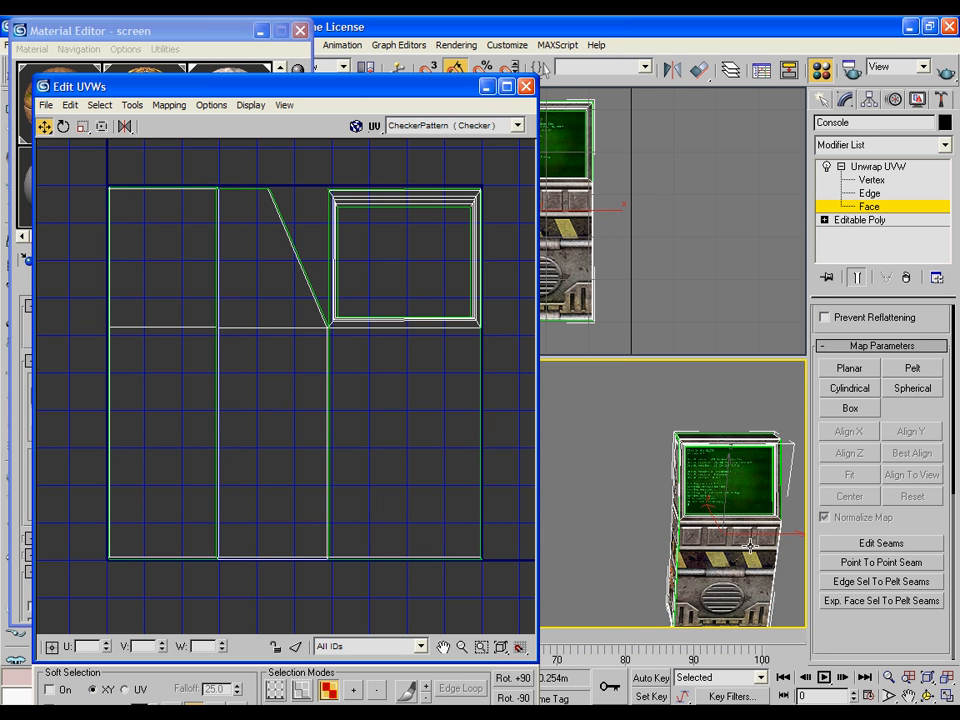
Examine the textured console's front and left side in the Perspective view alongside its UV layout
scroll(741, 537, "up", 3)
left_click_drag(726, 440, 560, 410)
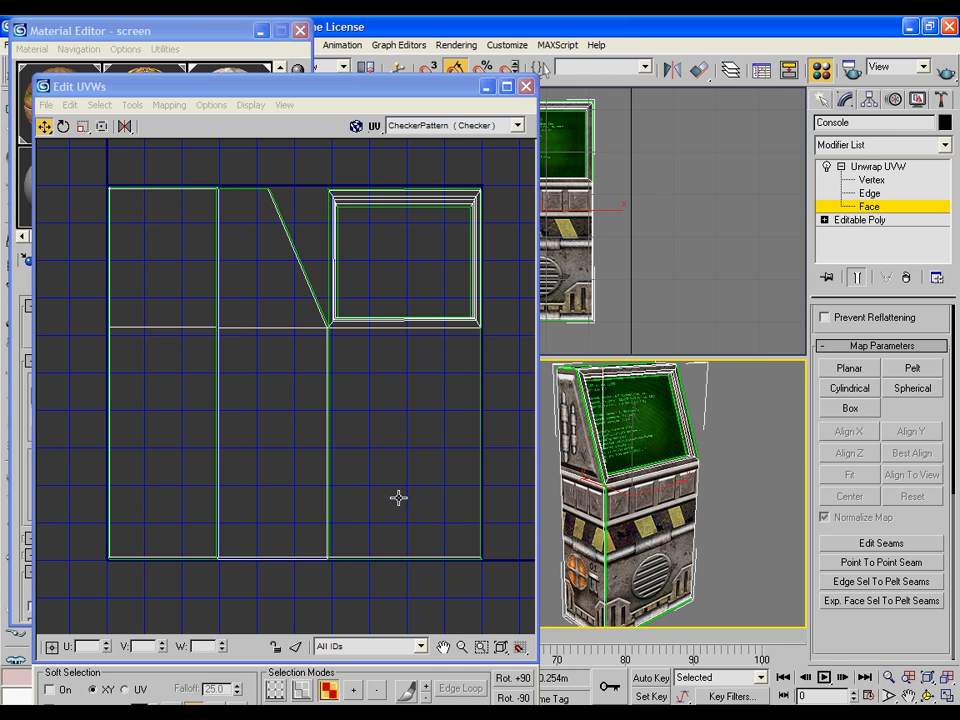
scroll(625, 481, "up", 3)
mouse_move(625, 481)
left_mouse_down()
mouse_move(641, 474)
mouse_move(620, 480)
mouse_move(619, 496)
left_mouse_up()
scroll(619, 496, "down", 3)
left_click_drag(690, 536, 642, 513)
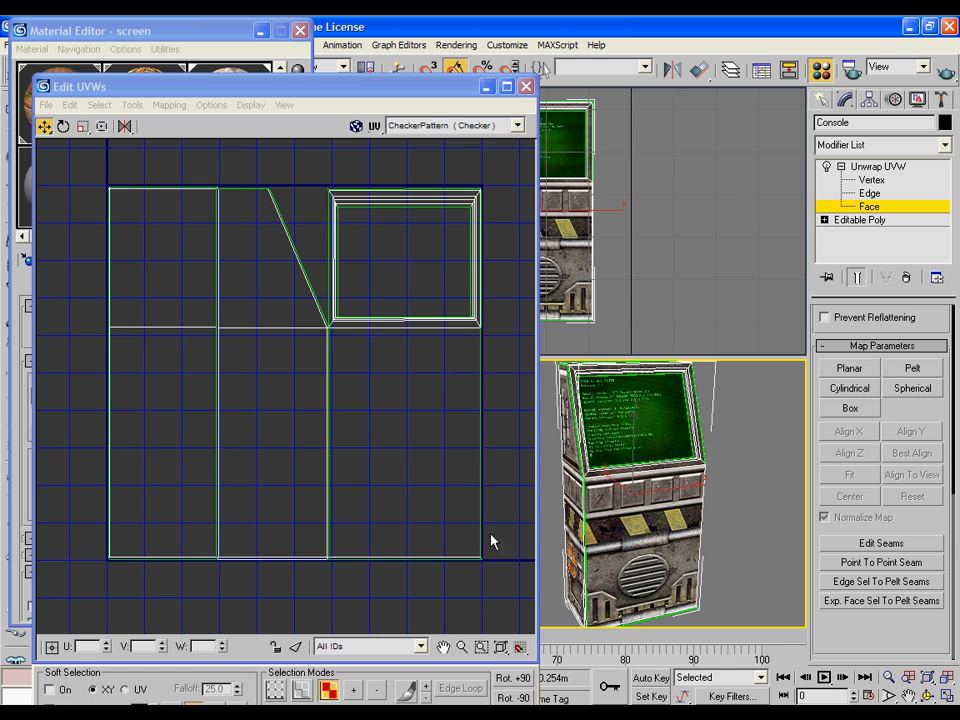
scroll(471, 497, "up", 2)
scroll(446, 484, "down", 2)
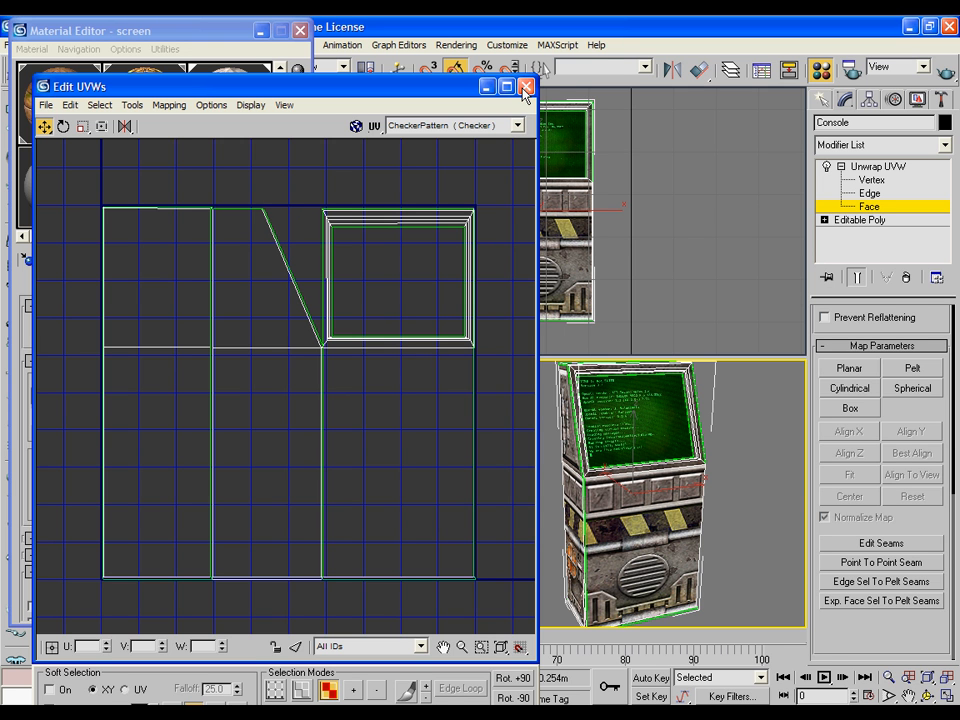
Close the Edit UVWs window and the Material Editor
left_click(526, 88)
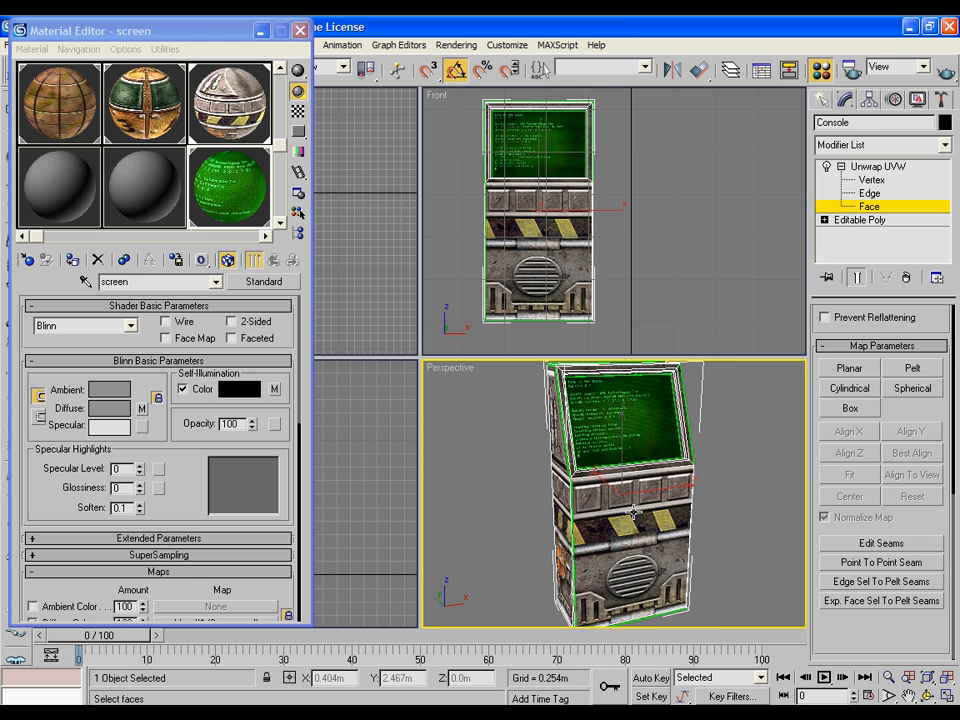
left_click_drag(540, 255, 653, 260)
left_click(299, 30)
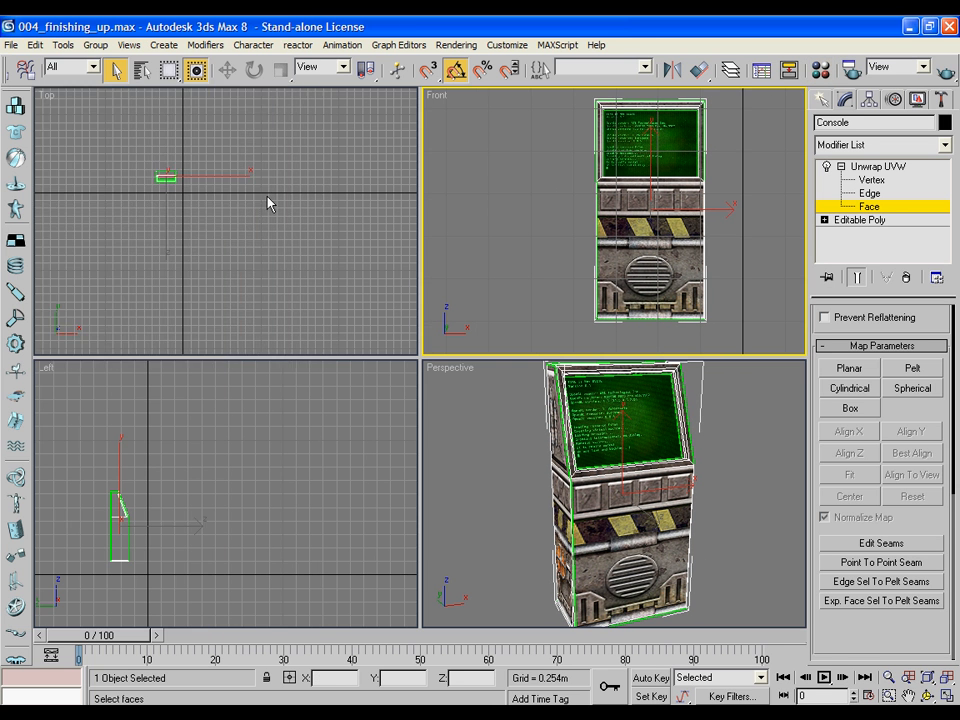
Examine the console's outline up close in the Top and Left views
left_click_drag(204, 210, 312, 290)
scroll(268, 264, "up", 5)
left_click_drag(255, 380, 255, 279)
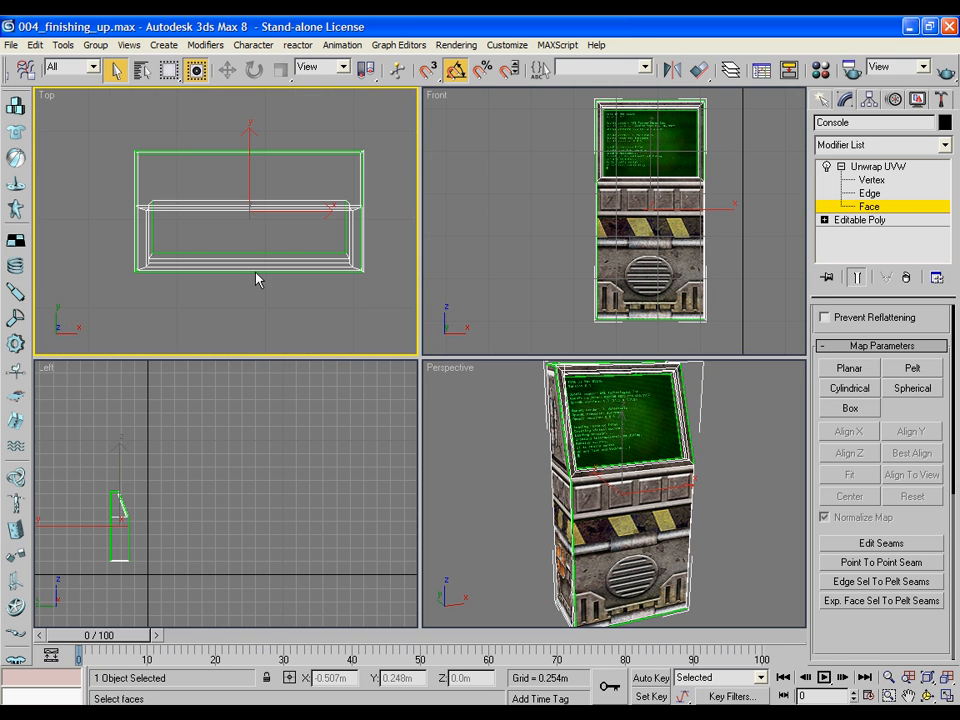
left_click_drag(145, 477, 156, 474)
scroll(214, 452, "up", 3)
left_click_drag(214, 452, 308, 508)
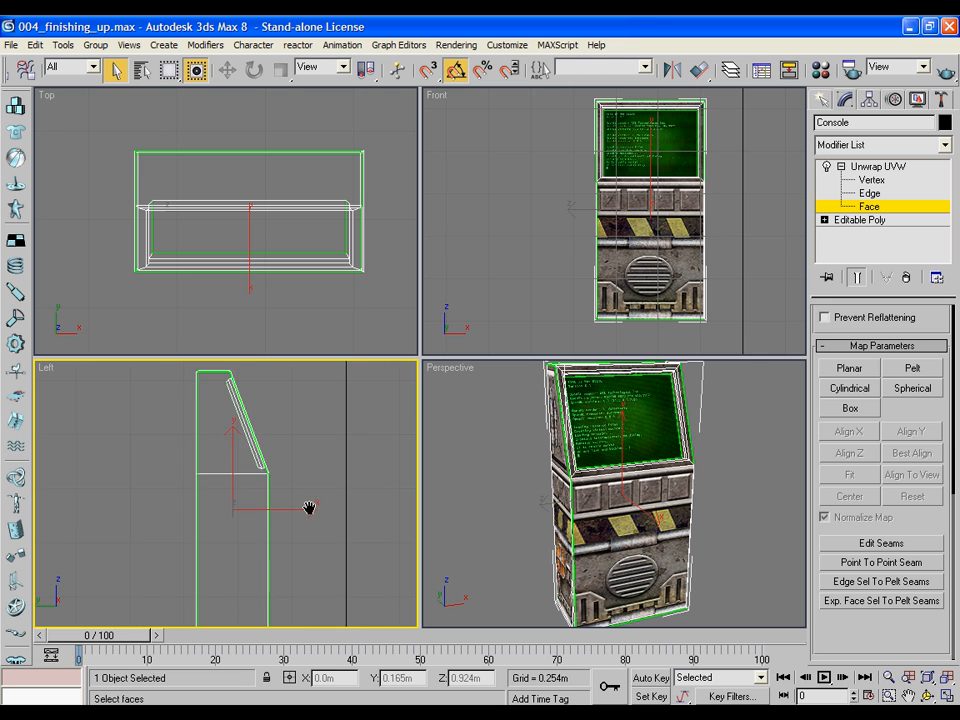
scroll(320, 490, "up", 2)
Switch to Photoshop and enlarge the FinalConsole.psd window so the entire texture fits inside it
key("alt+Tab")
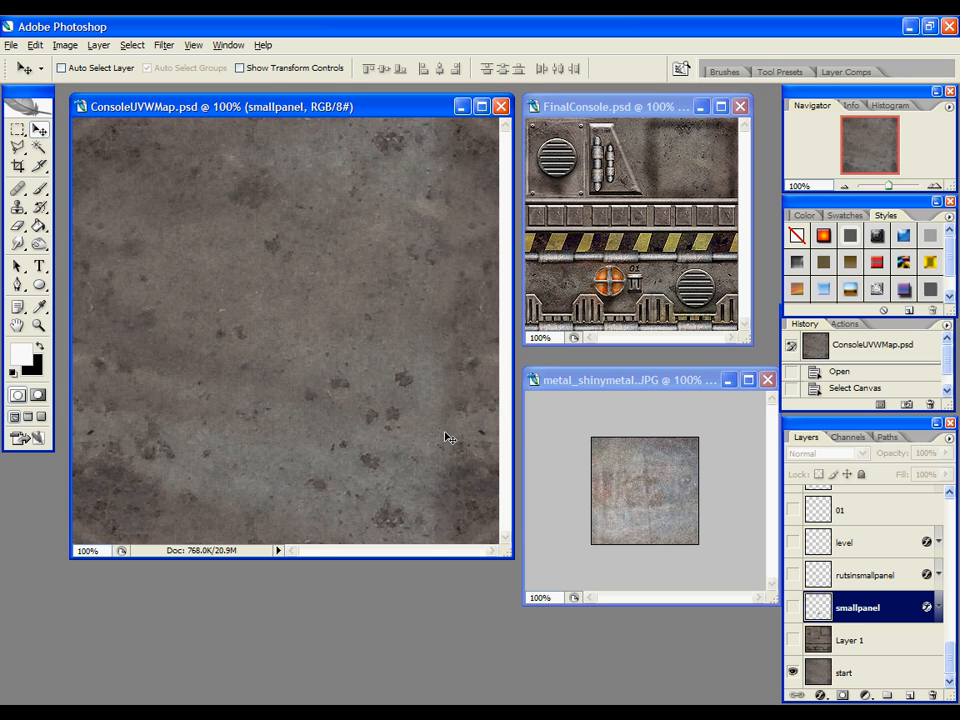
left_click(545, 420)
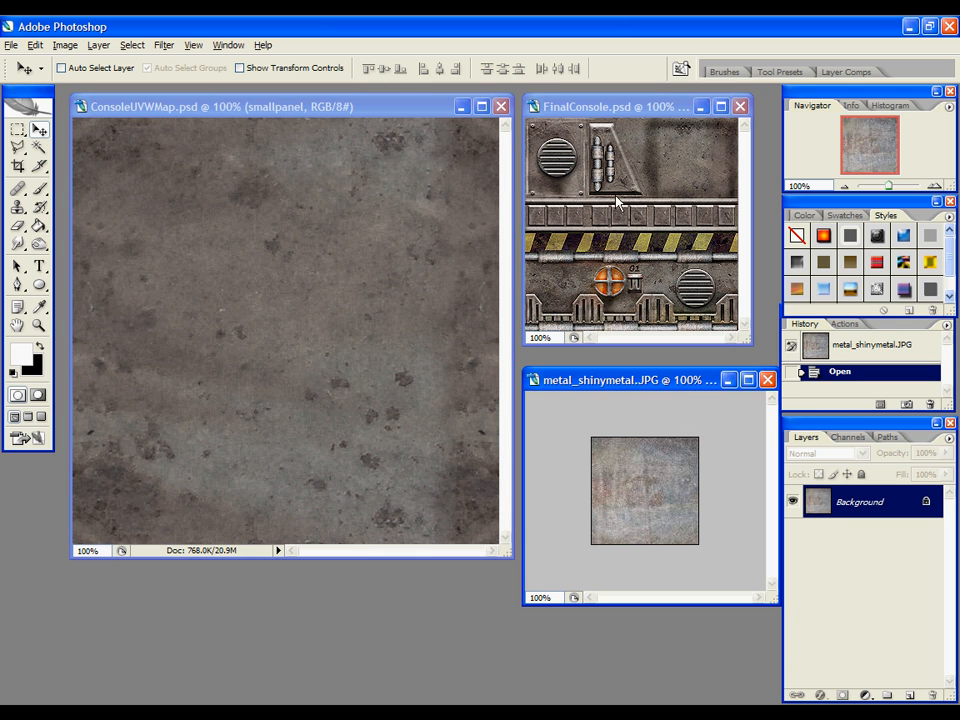
left_click(399, 110)
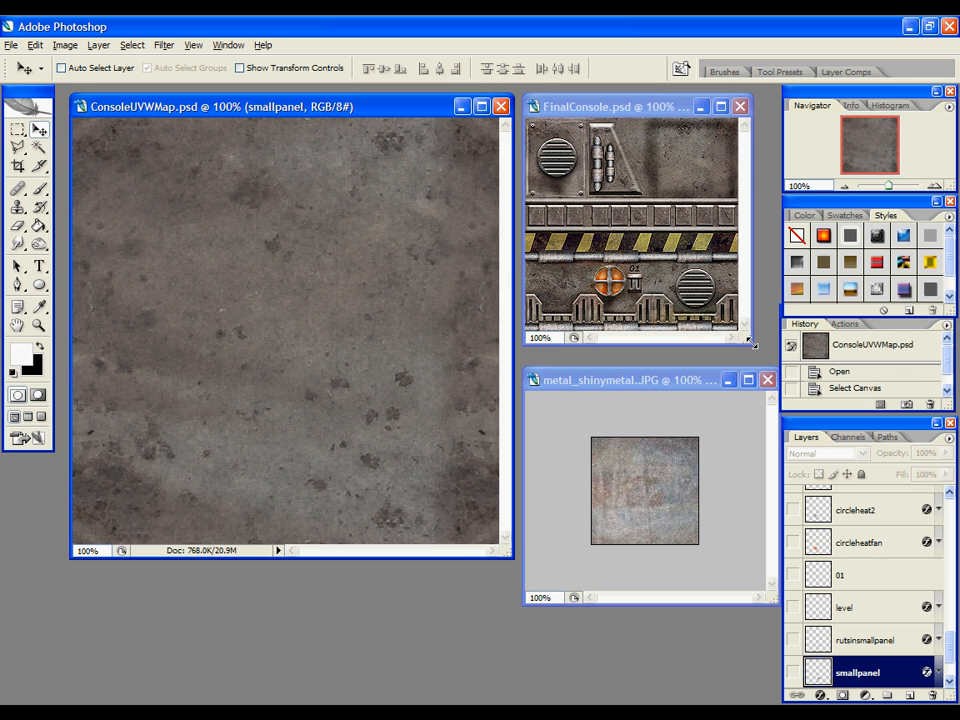
left_click_drag(748, 340, 766, 359)
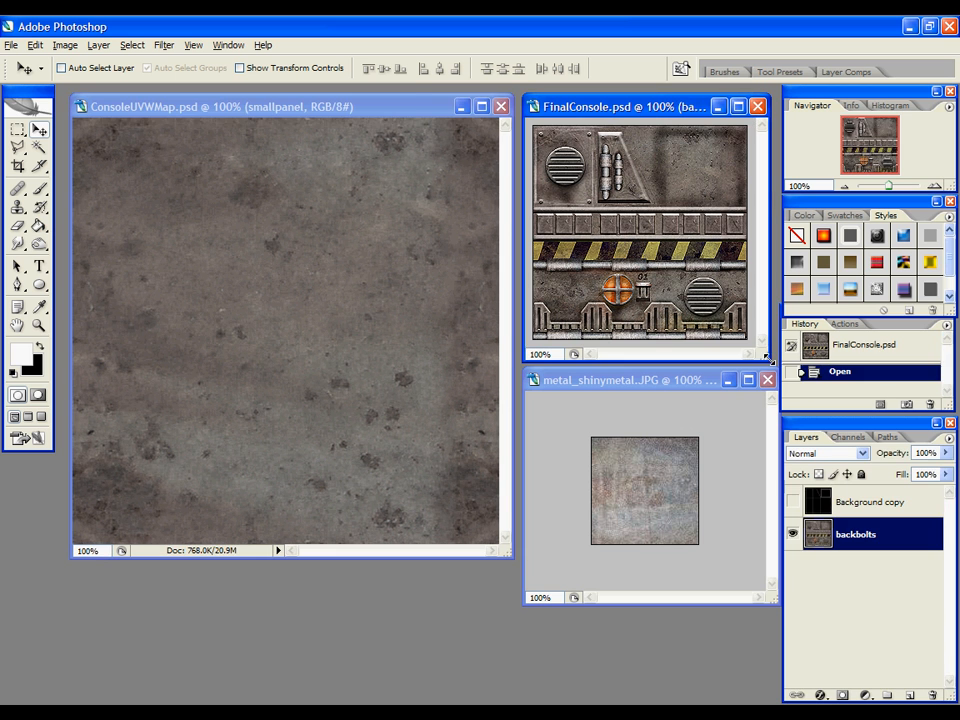
Select Layer 1 in ConsoleUVWMap.psd and preview its shading by turning the layer's visibility on and off
left_click(413, 107)
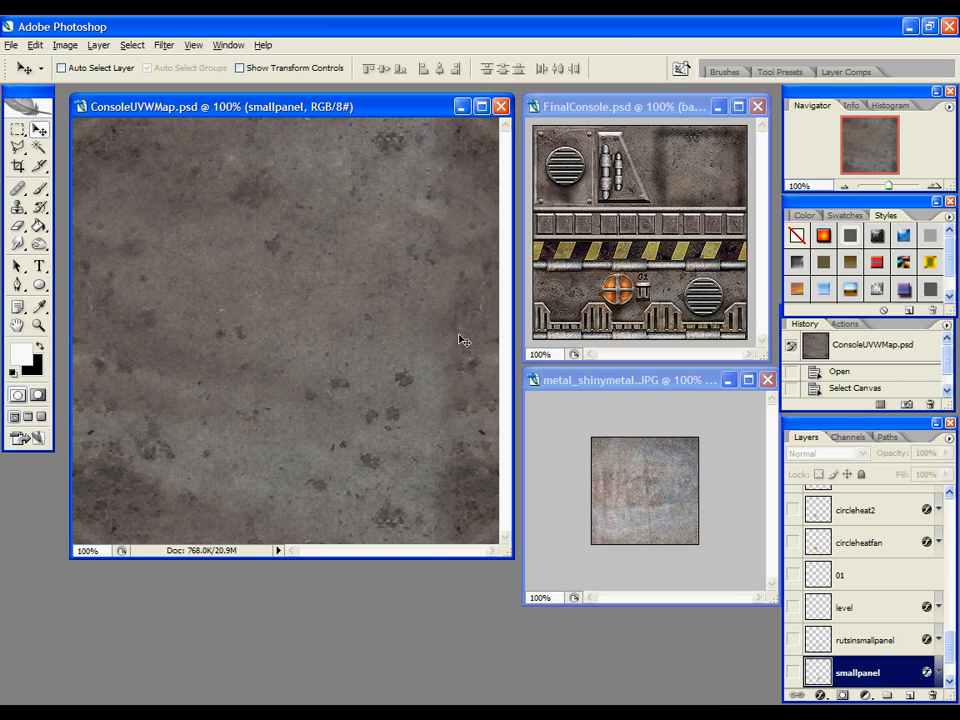
scroll(935, 549, "down", 2)
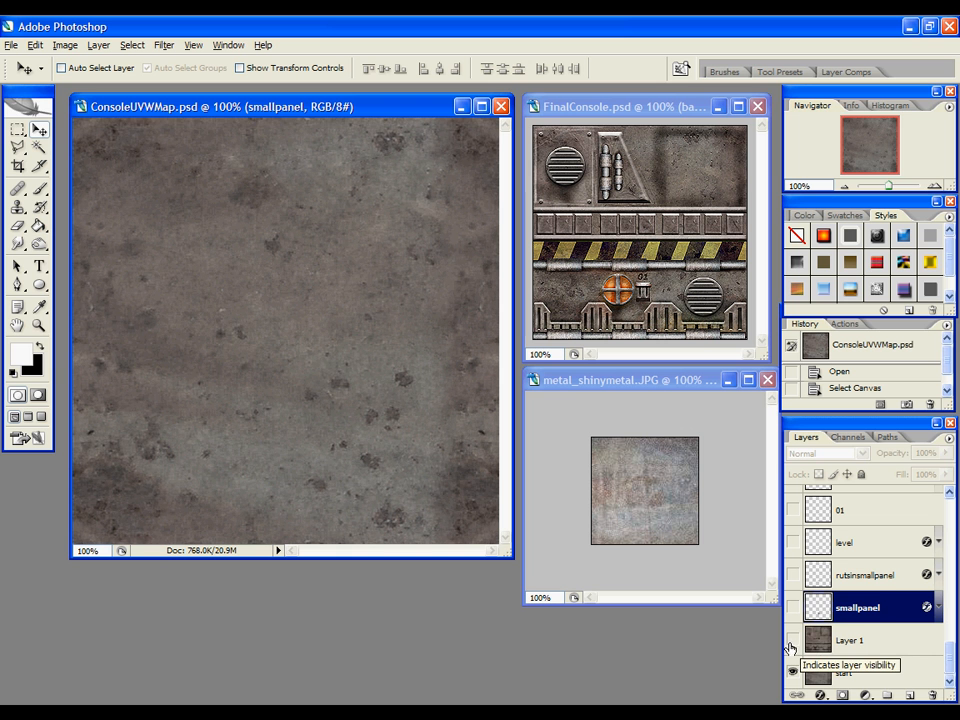
left_click(855, 643)
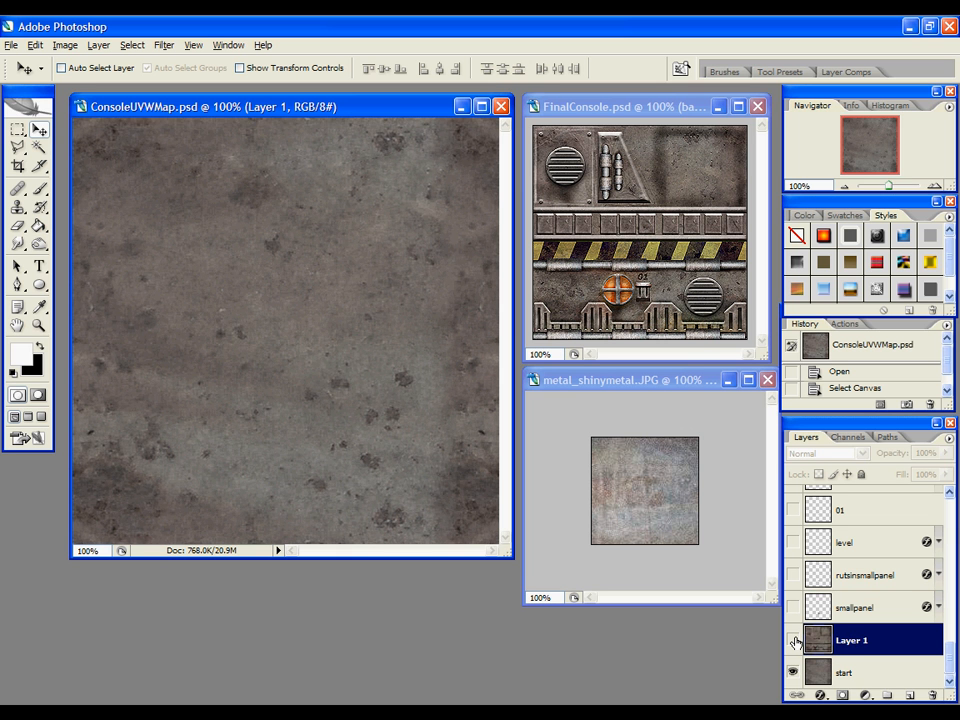
left_click(794, 641)
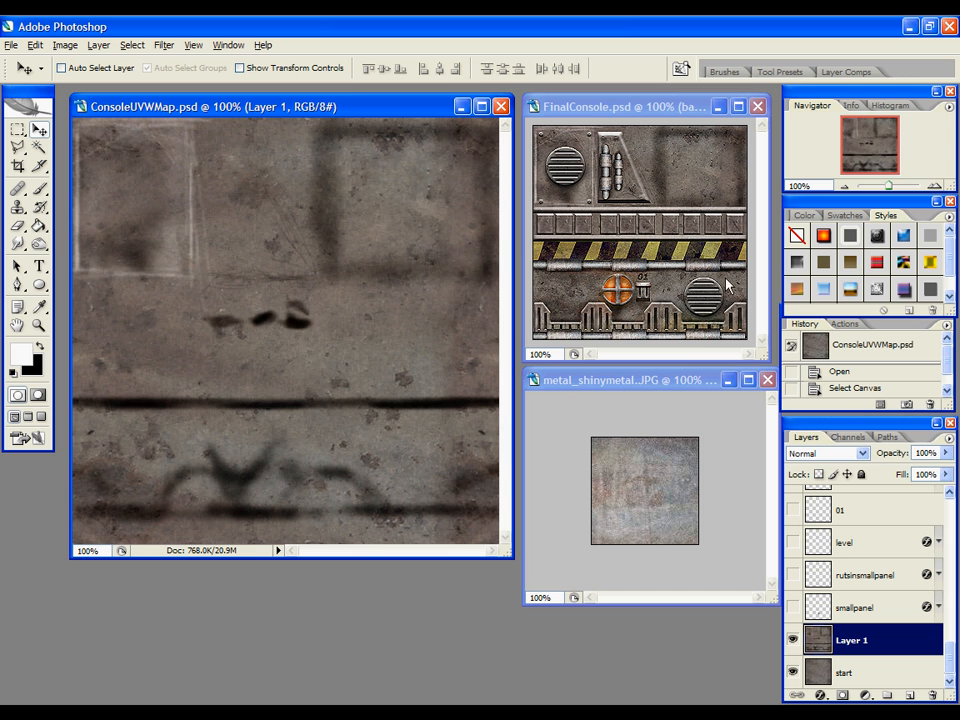
left_click(792, 639)
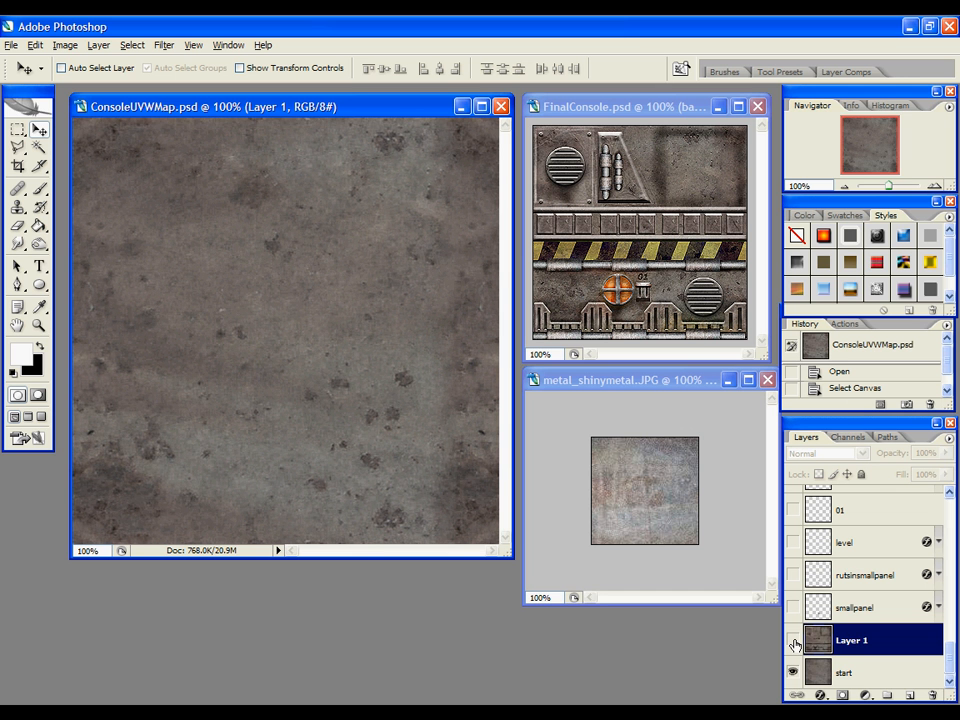
Inspect the panel detail below the 01 marking in FinalConsole.psd at 400% zoom, restore actual pixels and return to ConsoleUVWMap.psd
left_click(683, 252)
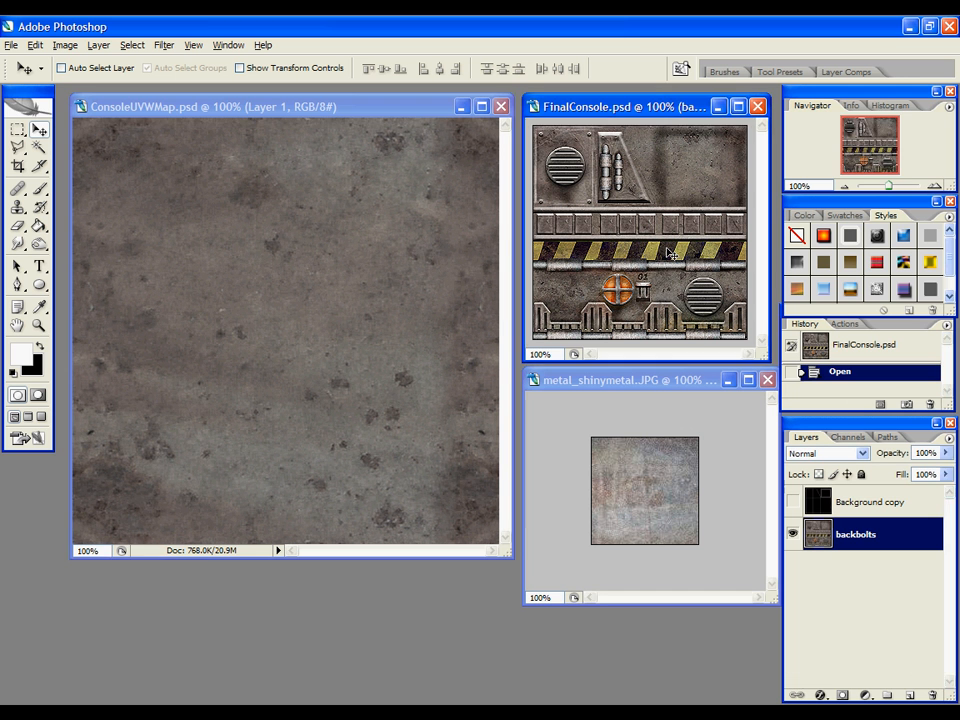
key("super")
key("Escape")
key("z")
left_click(646, 290)
left_click(622, 237)
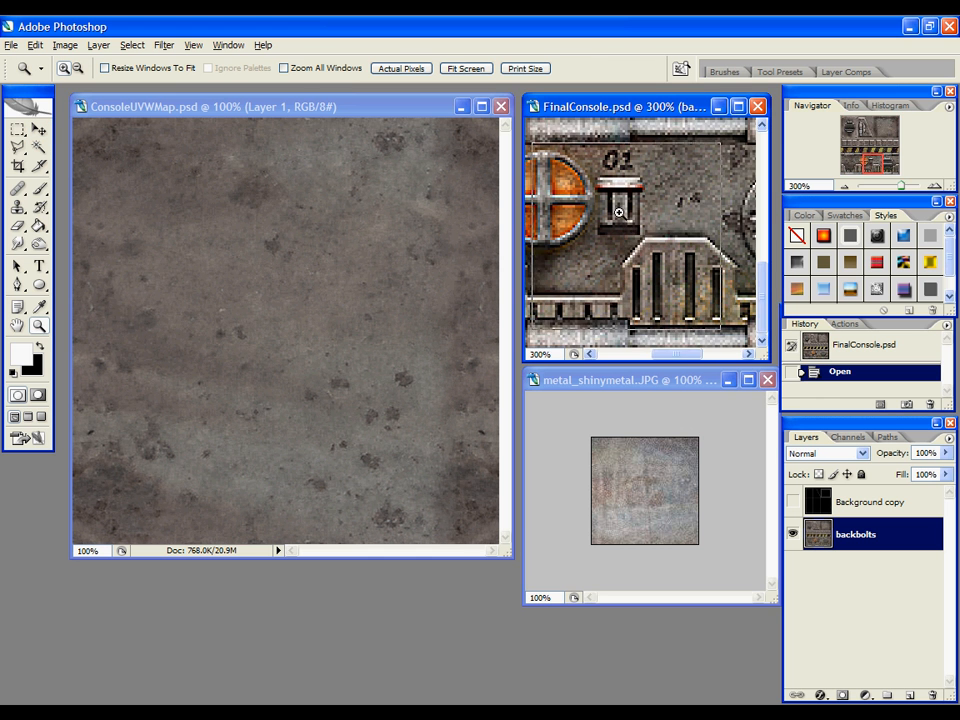
left_click(640, 200)
right_click(658, 185)
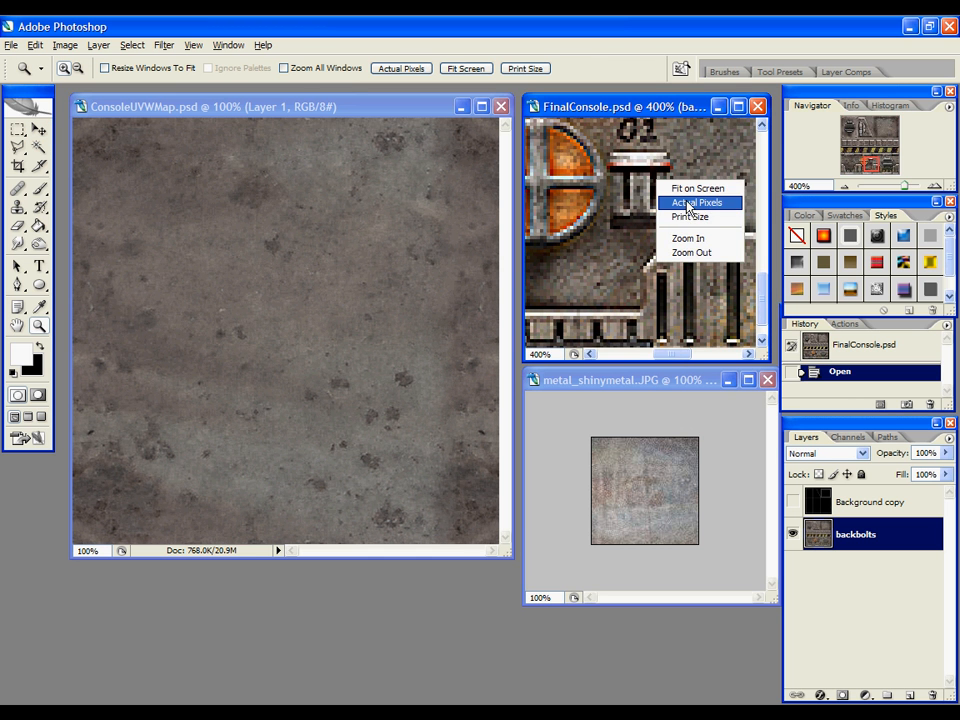
left_click(690, 204)
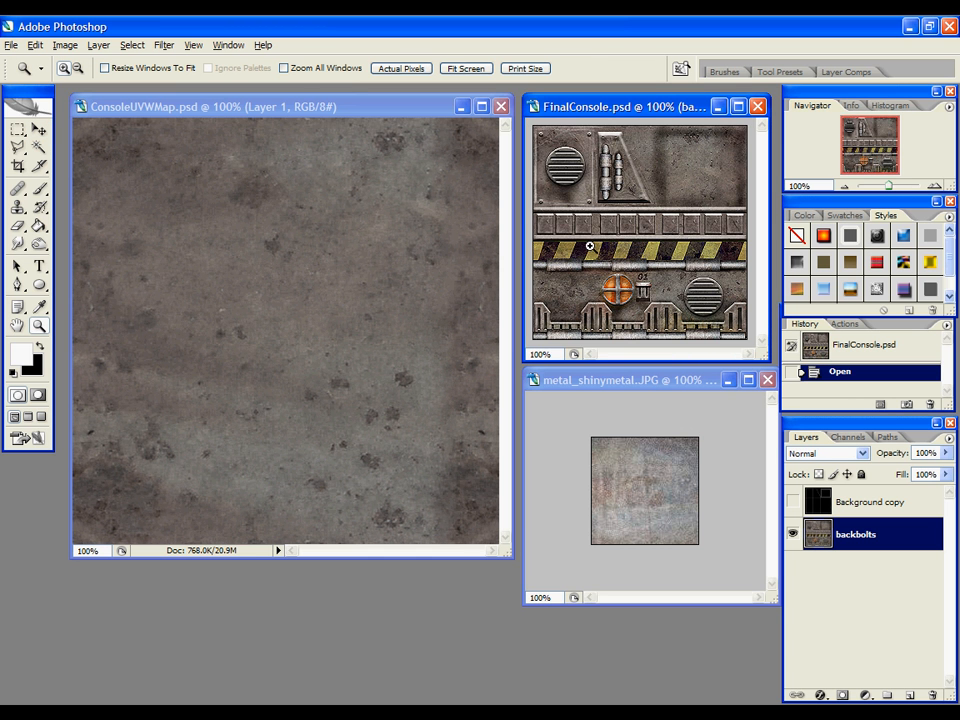
left_click(438, 312)
scroll(878, 566, "down", 1)
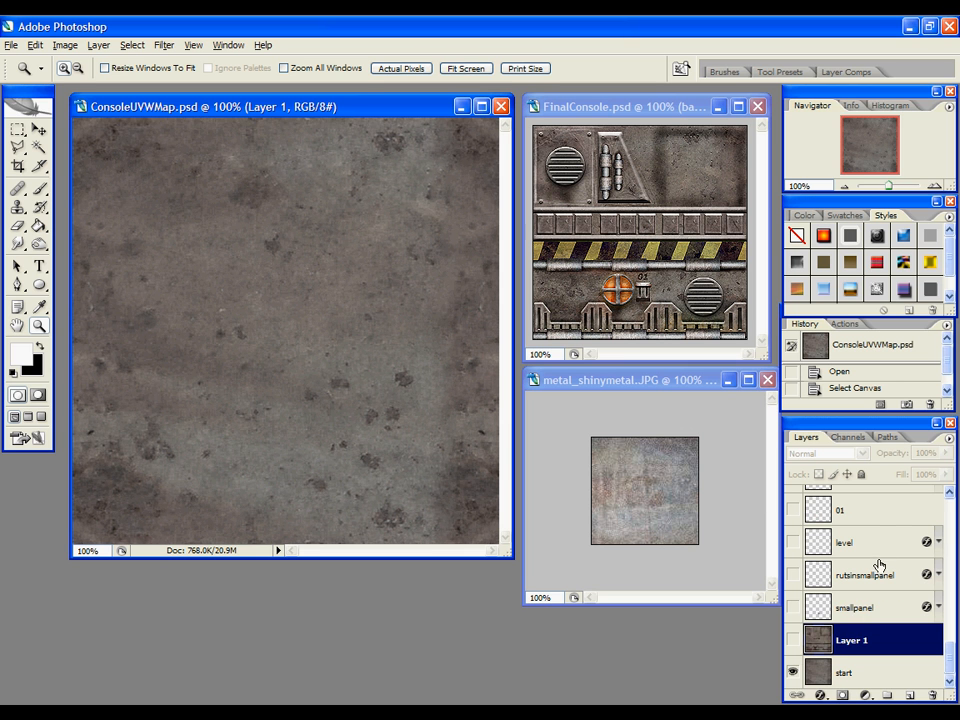
Show the smallpanel layer and examine its bevelled panel at 300% zoom
left_click(798, 607)
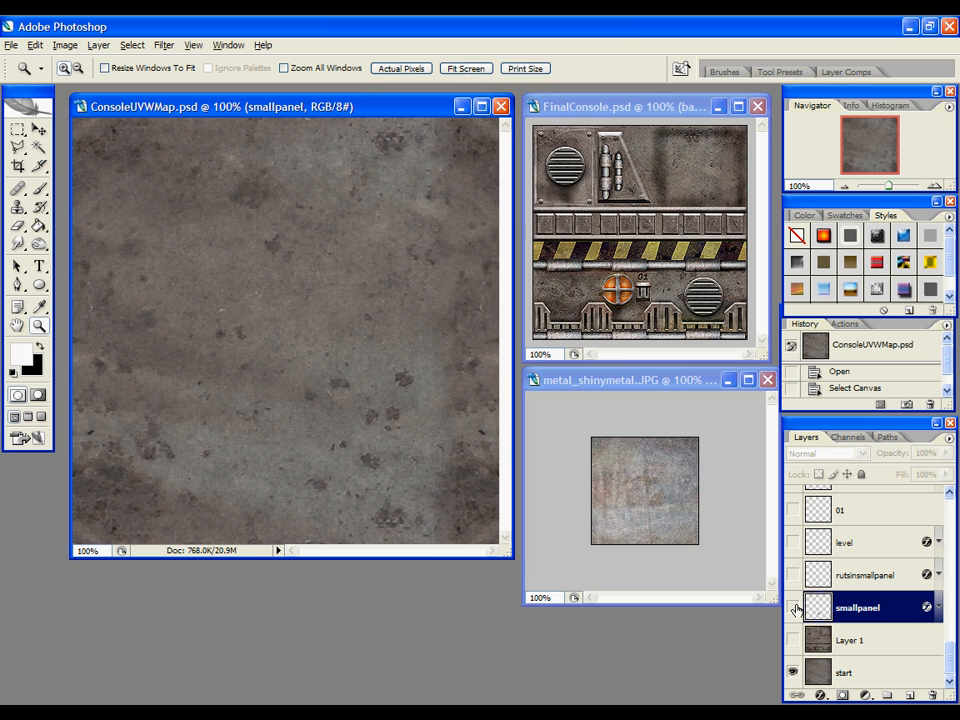
left_click(794, 609)
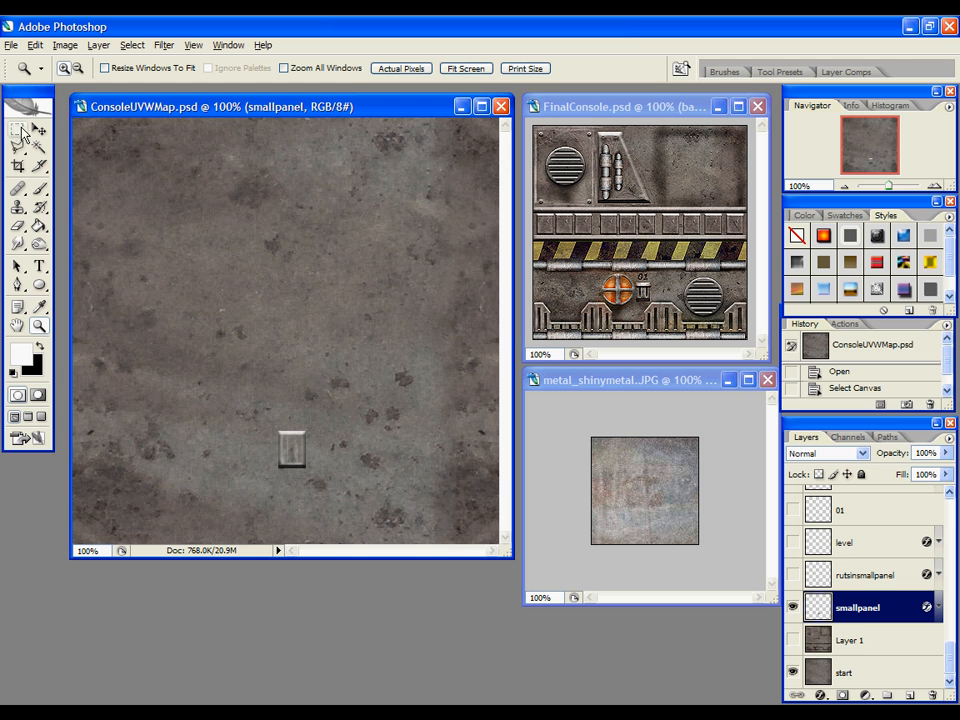
left_click(305, 461)
left_click(246, 343)
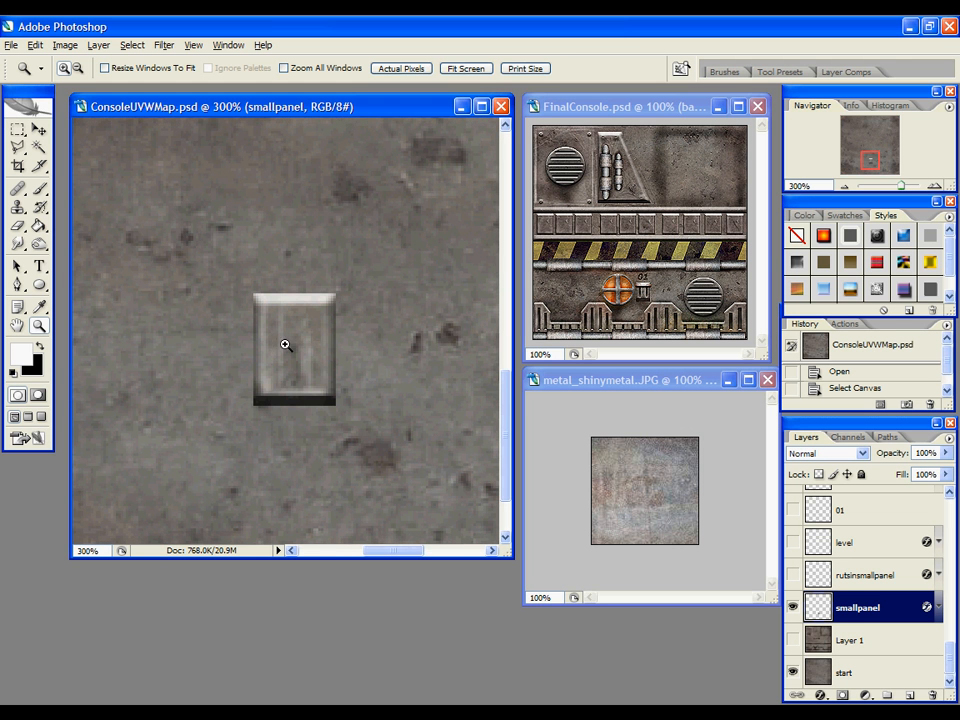
On the start layer, marquee-select a rectangle slightly larger than the small panel beside it, and hide the smallpanel layer
left_click(18, 130)
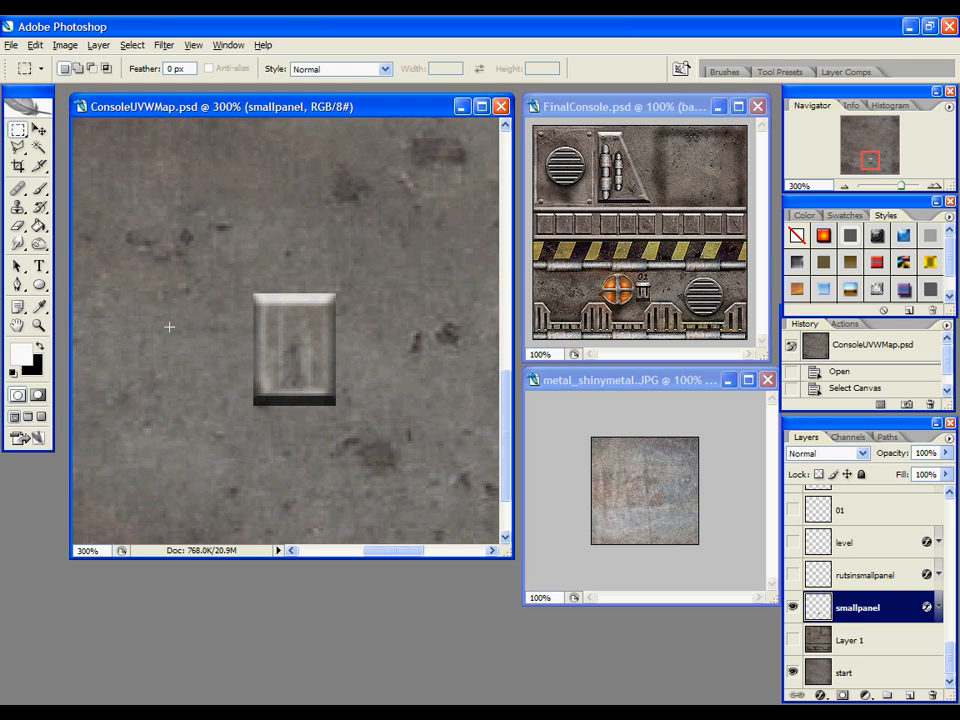
left_click(845, 672)
scroll(367, 410, "down", 1)
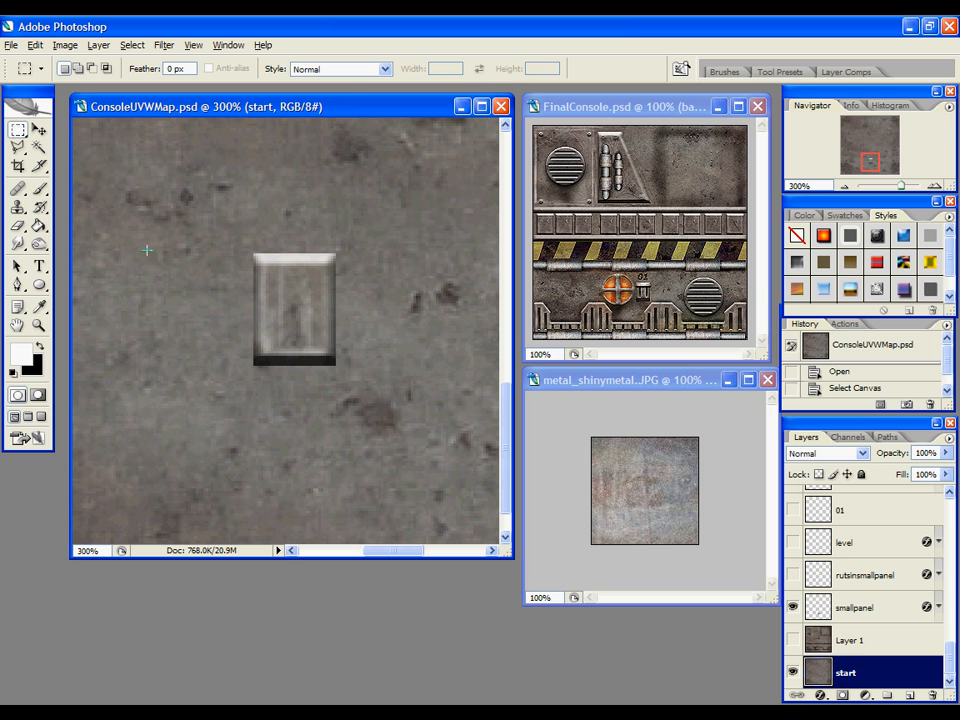
left_click_drag(232, 369, 234, 370)
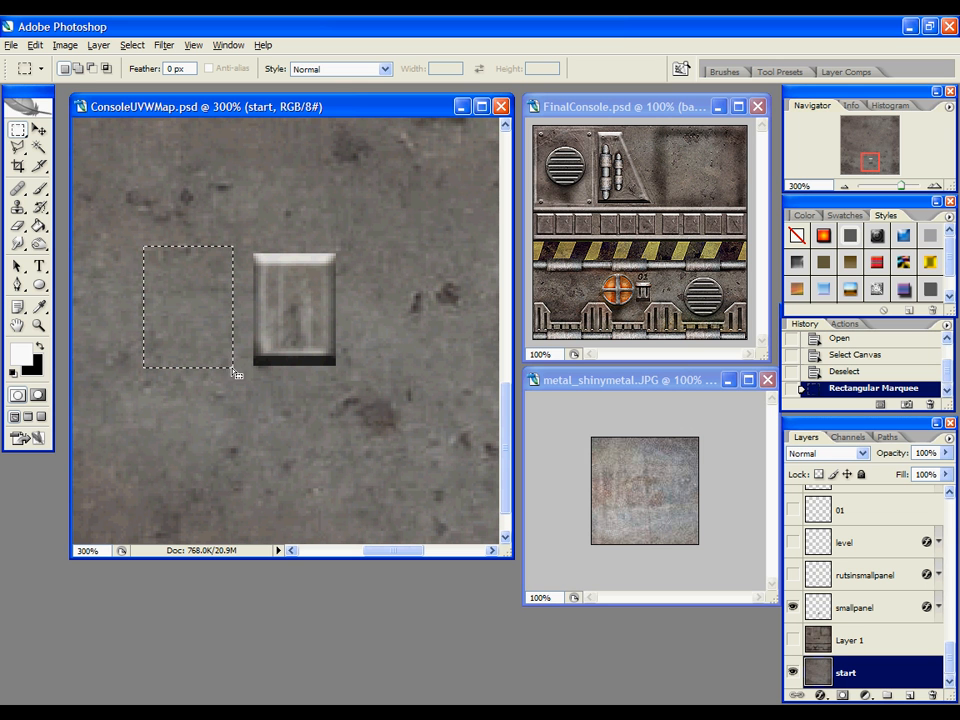
left_click(793, 673)
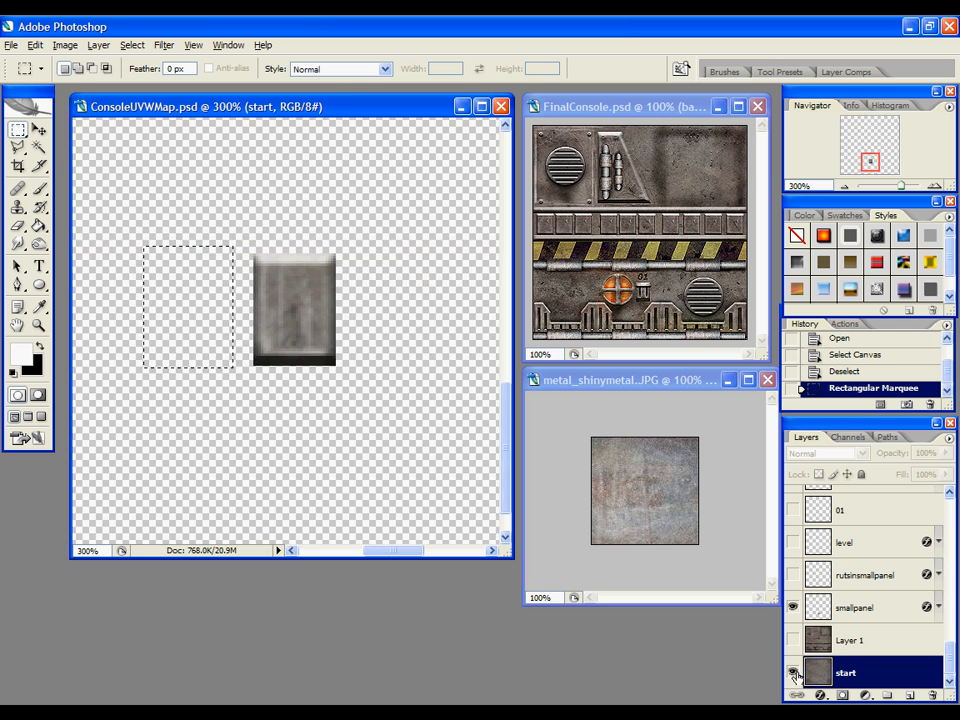
left_click(793, 673)
left_click(793, 607)
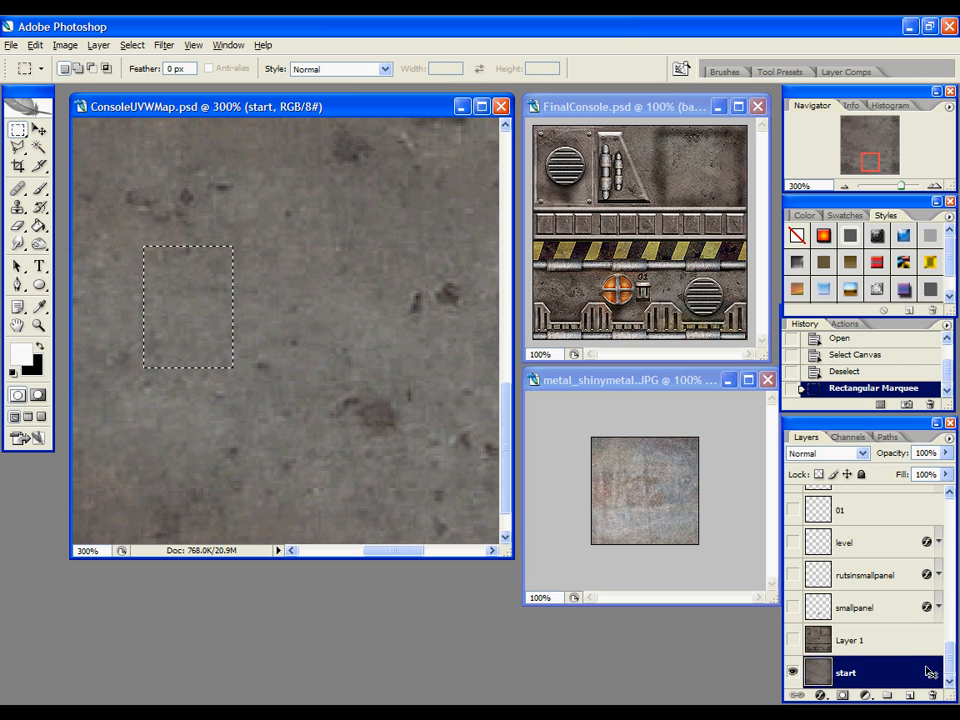
Paste a copy of the selected metal area as a new layer and name it panel1
key("ctrl+v")
double_click(848, 671)
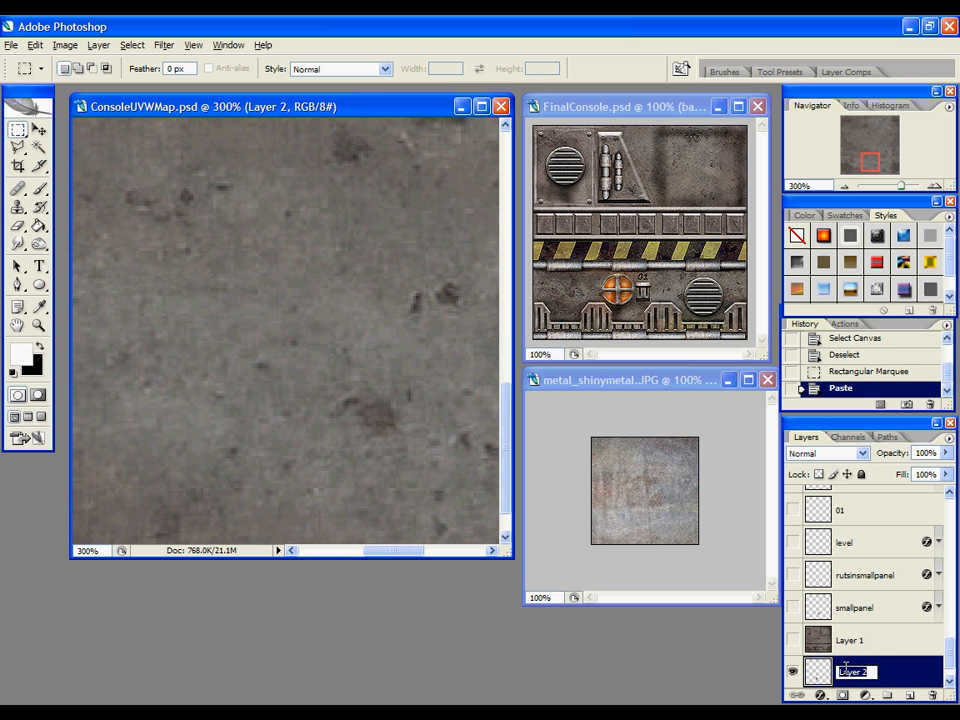
type("panel1")
key("Return")
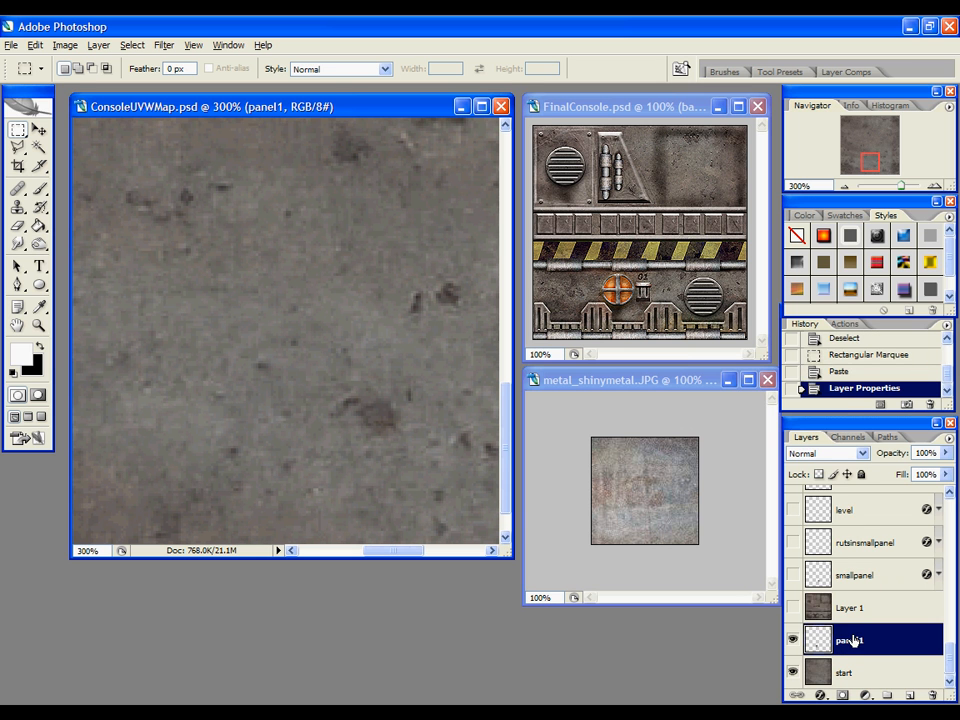
Apply an Inner Bevel to panel1 with global light off, a 90° angle and 301% depth
right_click(851, 640)
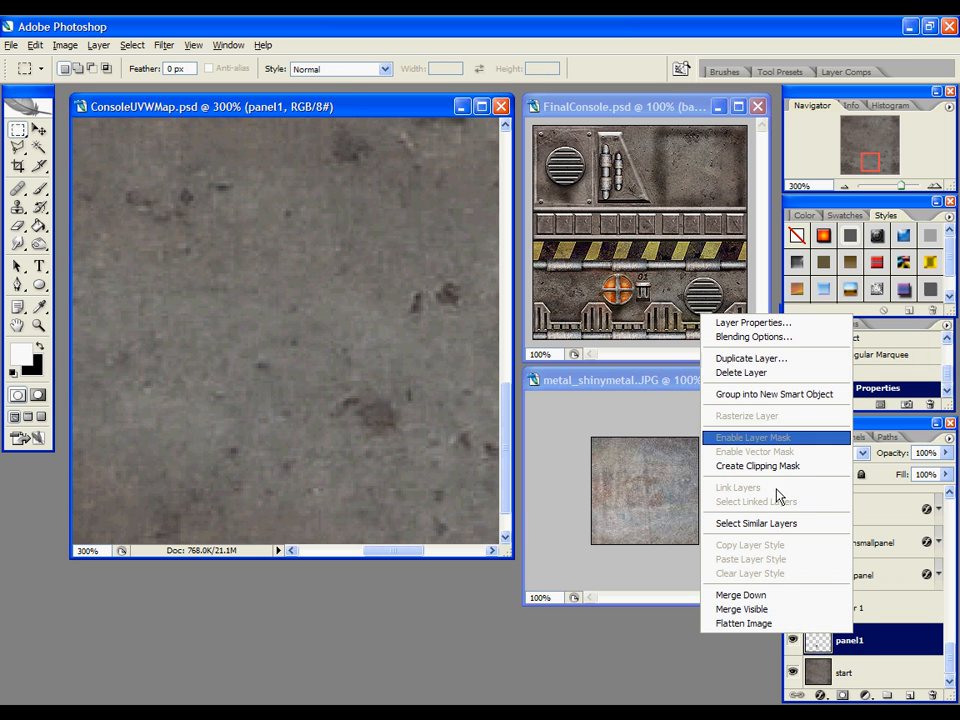
left_click(774, 338)
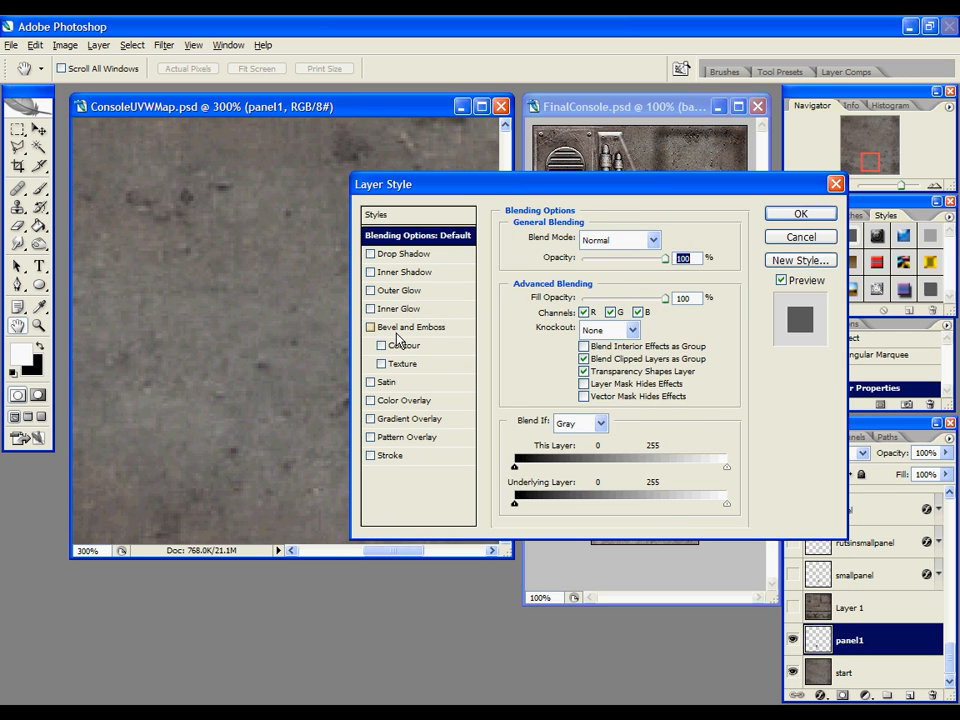
left_click(397, 330)
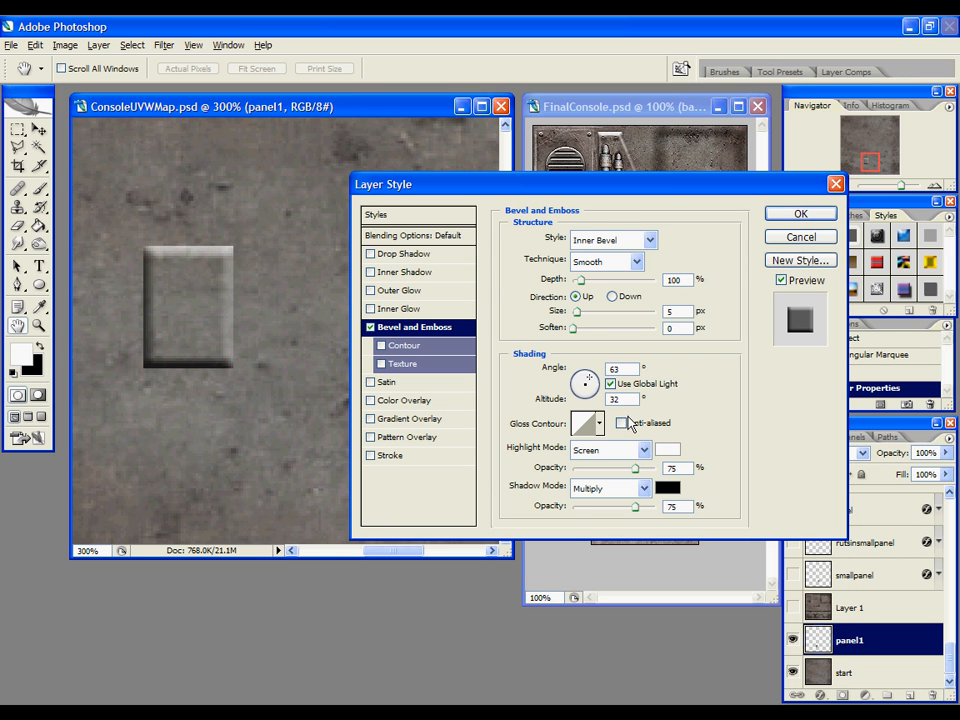
left_click(610, 383)
type("90")
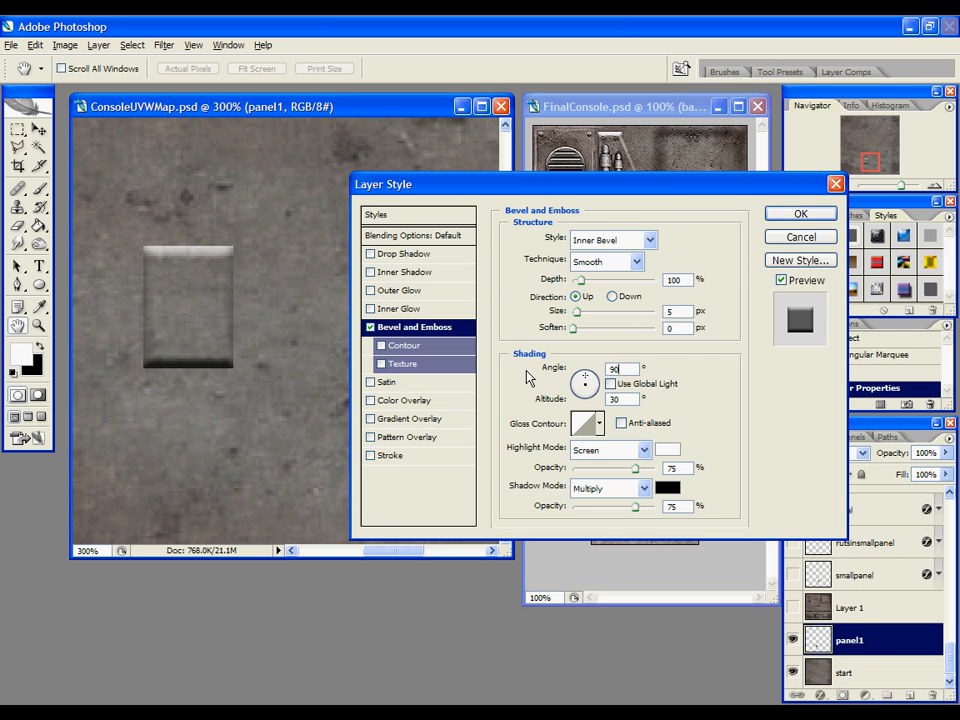
left_click(580, 283)
left_click_drag(580, 283, 600, 283)
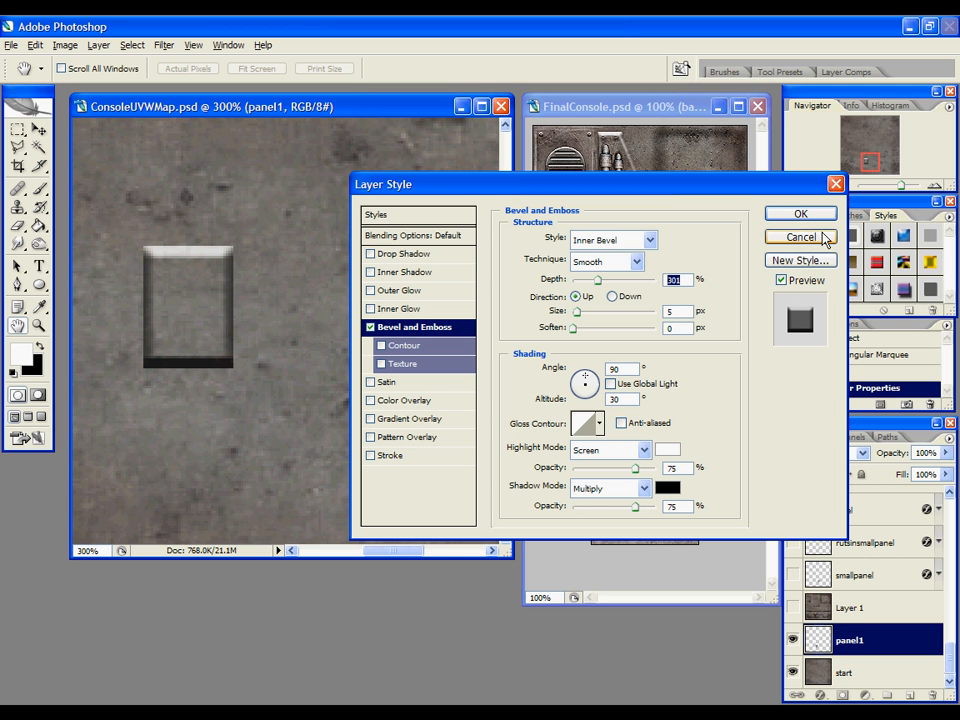
left_click(800, 213)
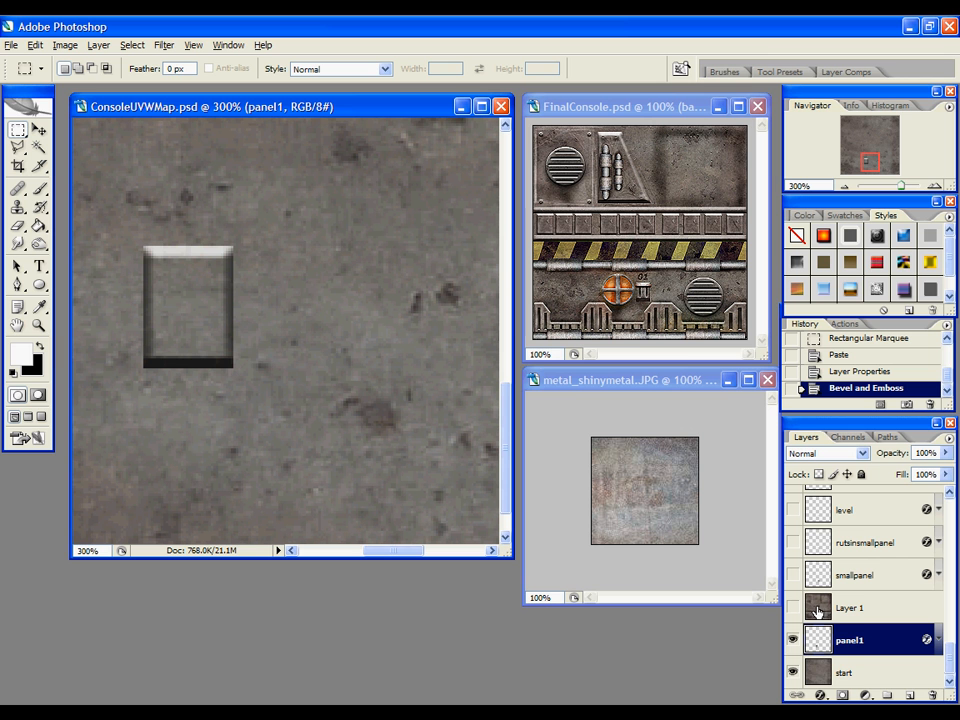
Show smallpanel for reference and lighten parts of panel1's face with the Dodge tool at 21% exposure
left_click(793, 576)
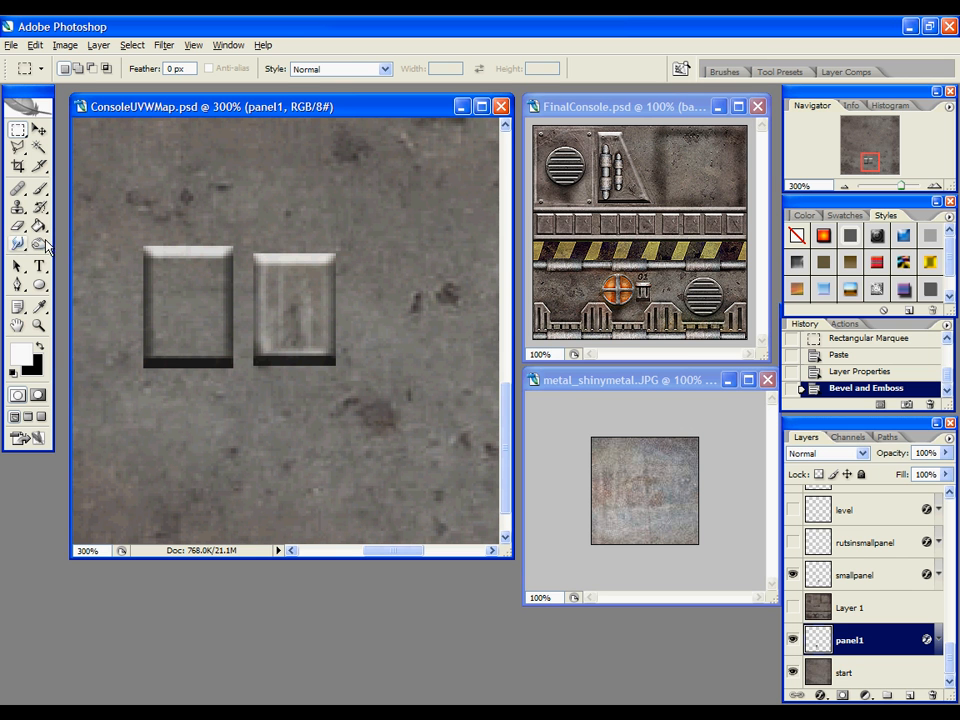
left_click_drag(38, 243, 100, 243)
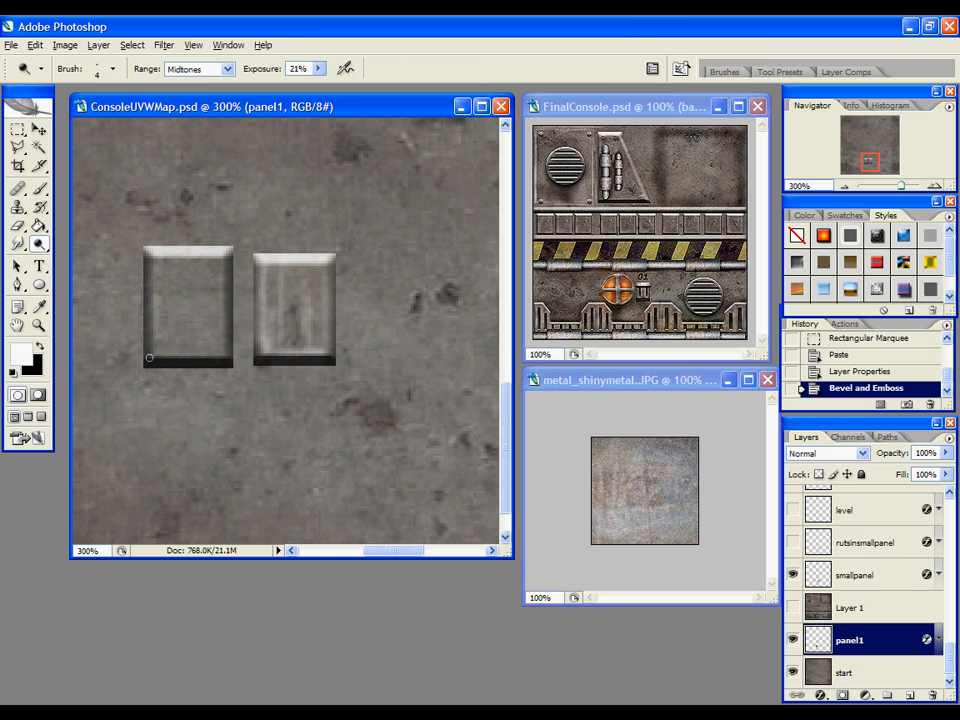
left_click_drag(151, 323, 169, 357)
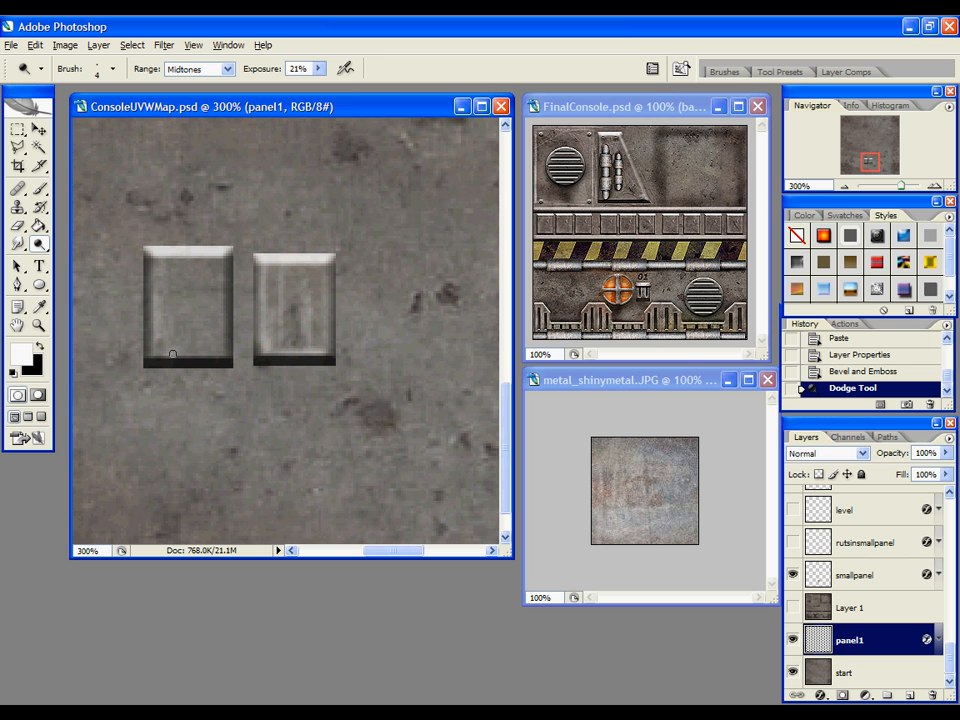
left_click_drag(203, 279, 189, 275)
left_click(199, 260)
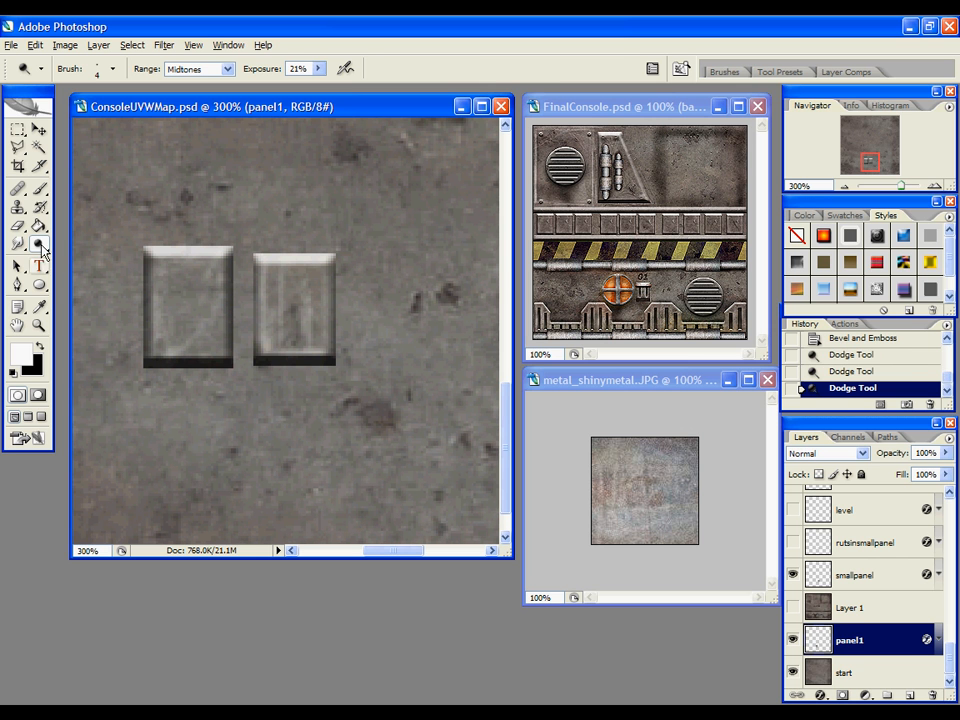
Darken streaks on panel1's face with the Burn tool at 30% exposure and return to 100% zoom
left_click_drag(39, 243, 95, 257)
mouse_move(203, 349)
left_mouse_down()
mouse_move(173, 294)
mouse_move(159, 351)
mouse_move(177, 353)
mouse_move(178, 318)
left_mouse_up()
left_click_drag(178, 354, 197, 330)
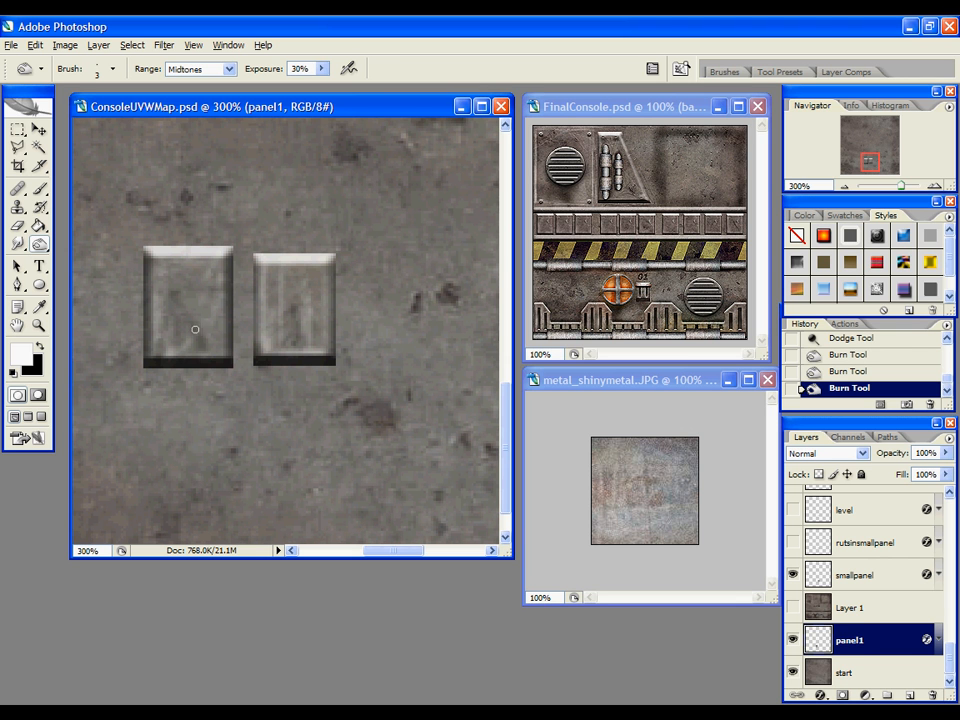
left_click(191, 297)
key("z")
left_click(345, 348, "alt")
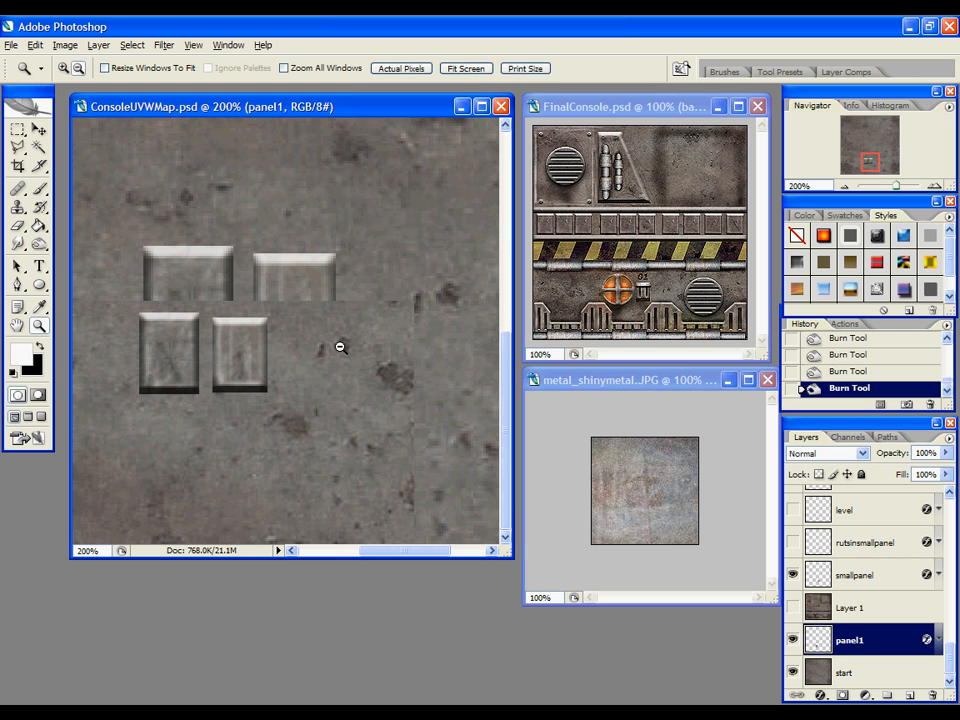
left_click(264, 360, "alt")
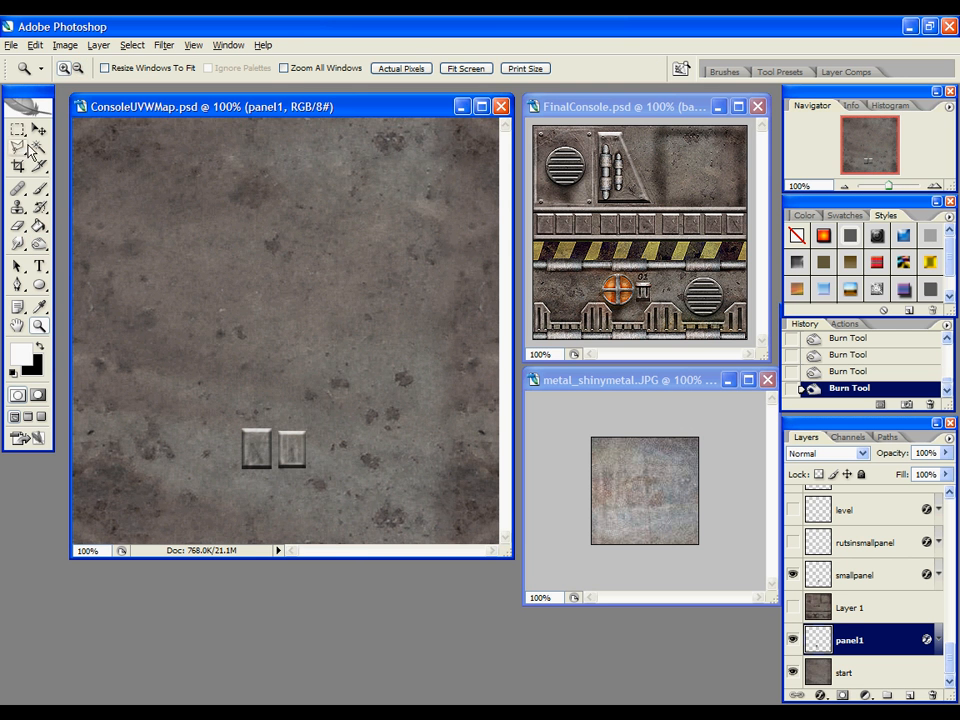
Show the rutsinsmallpanel layer and view both panels at 200% zoom
key("v")
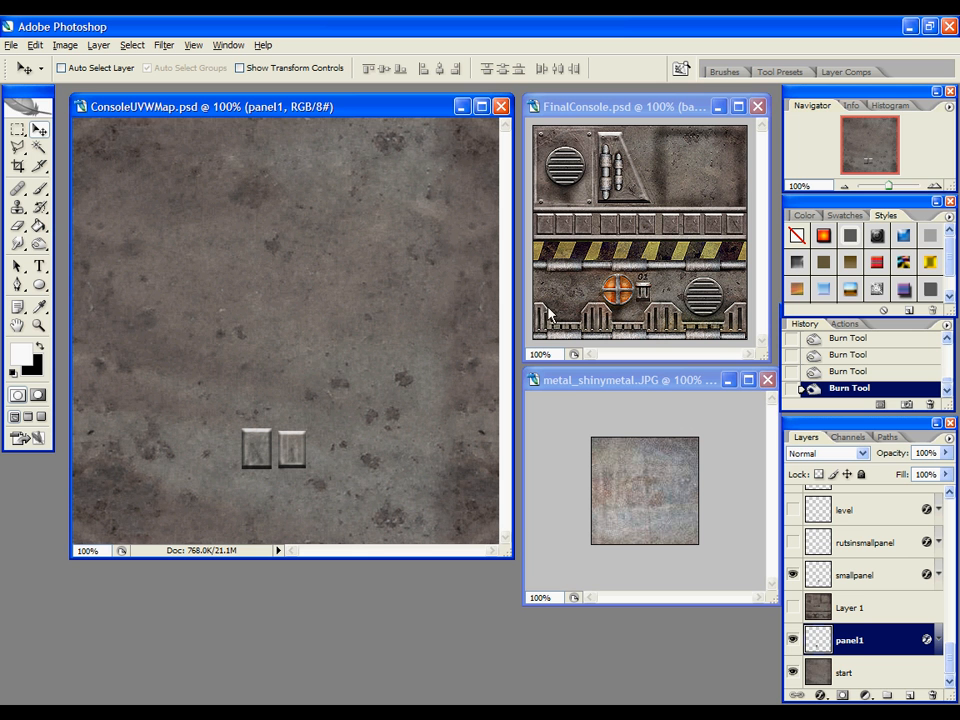
left_click(794, 543)
key("z")
left_click(292, 449)
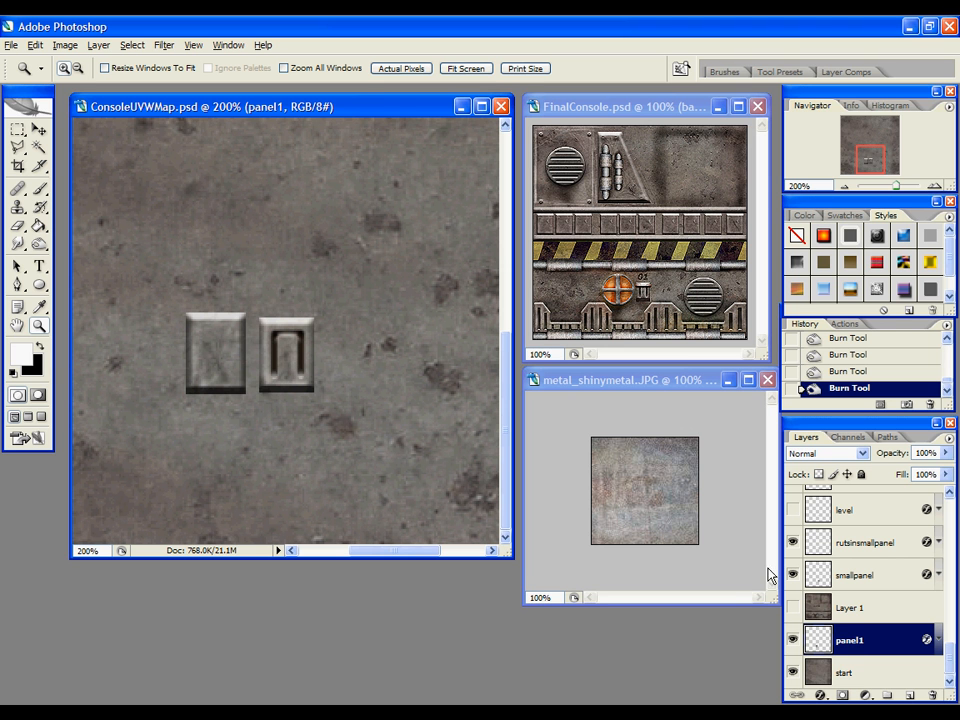
Add a new layer above panel1, name it ruts, and check rutsinsmallpanel's layer effects
left_click(911, 700)
double_click(850, 641)
type("ruts")
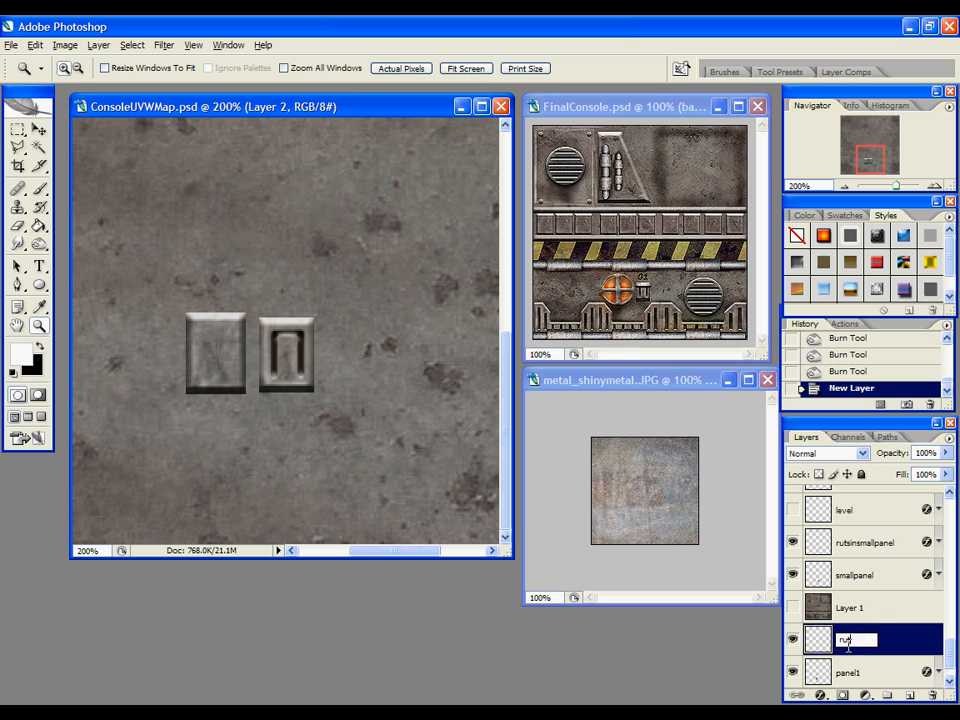
key("Return")
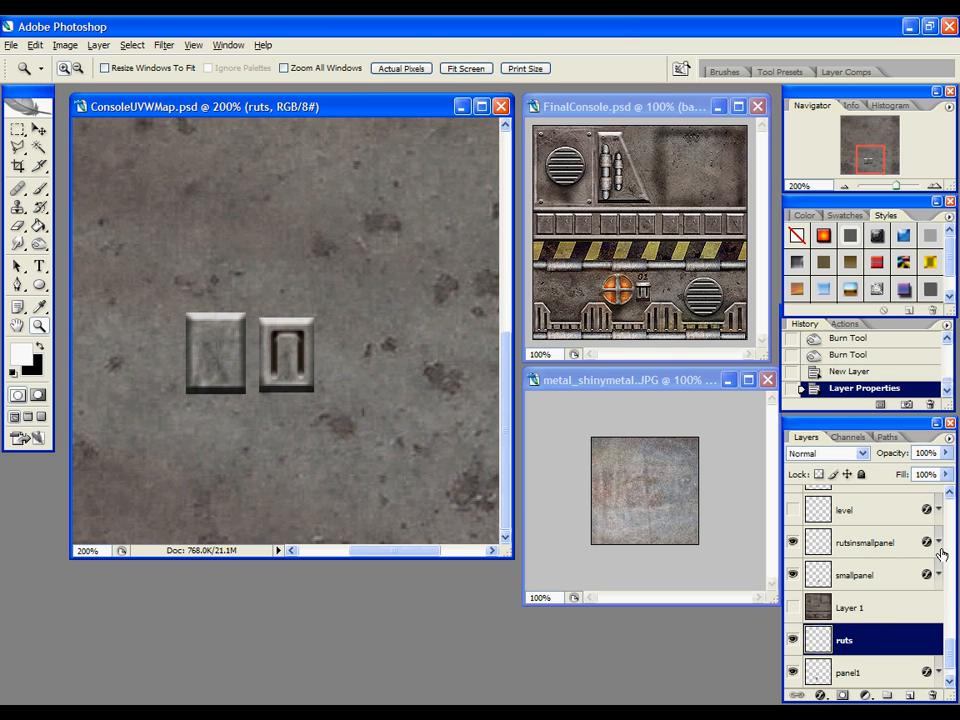
left_click(937, 543)
left_click(937, 543)
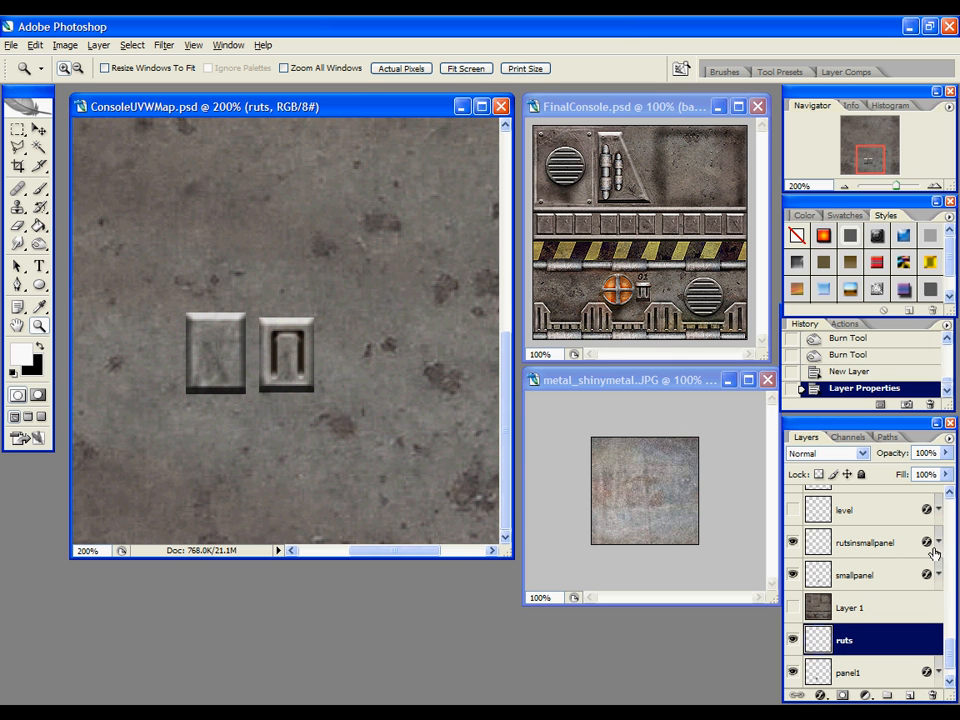
Choose the hard round 9 px brush for painting on the ruts layer
left_click(40, 188)
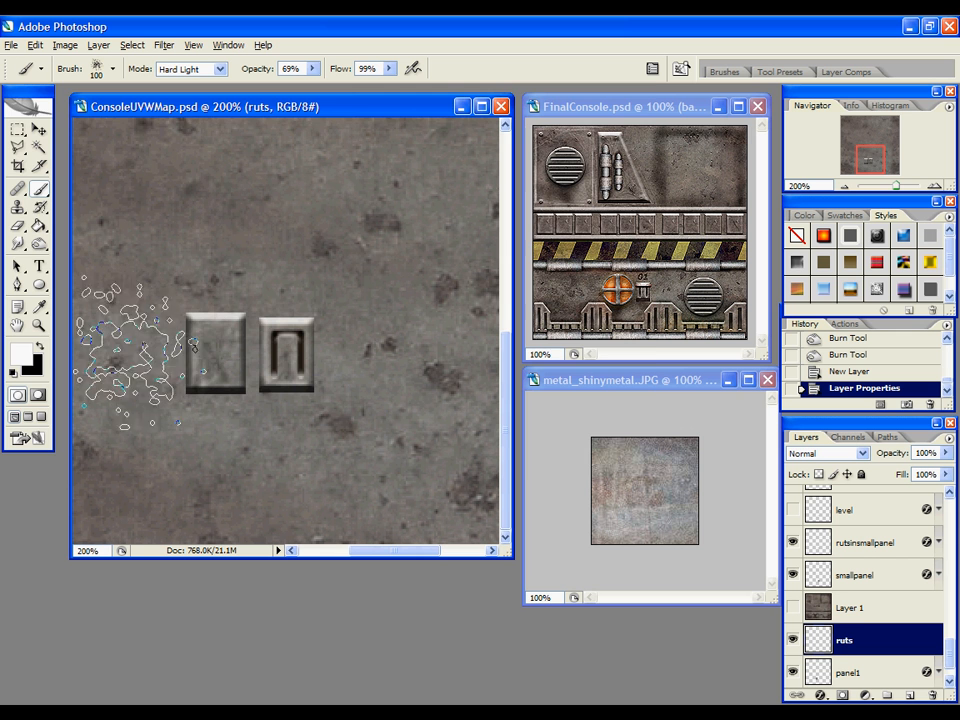
left_click(113, 69)
scroll(300, 320, "up", 3)
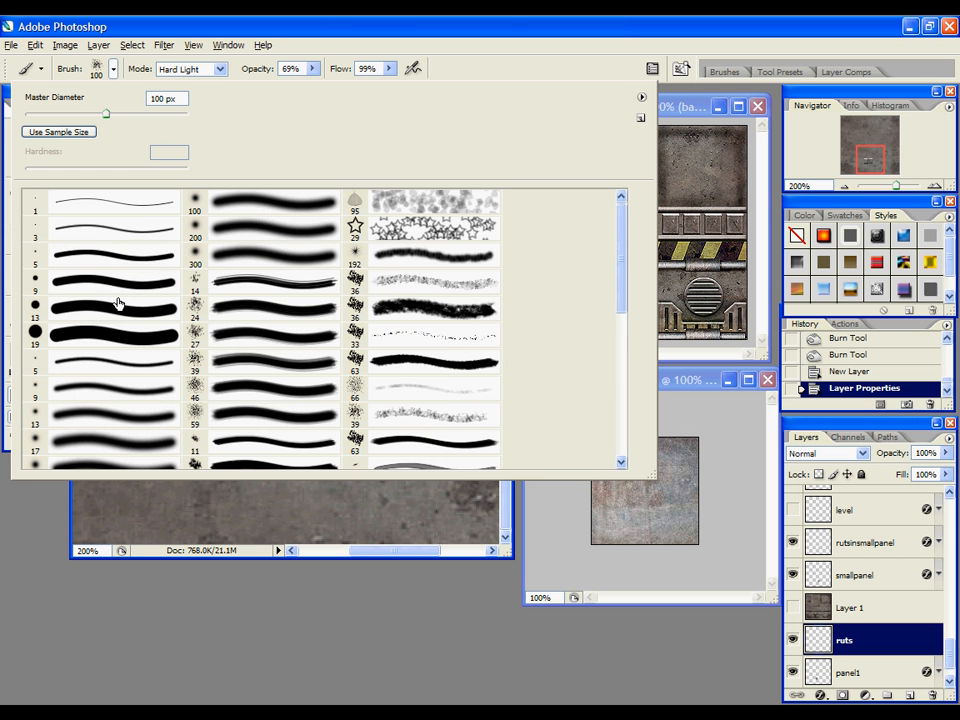
left_click(135, 272)
left_click(367, 22)
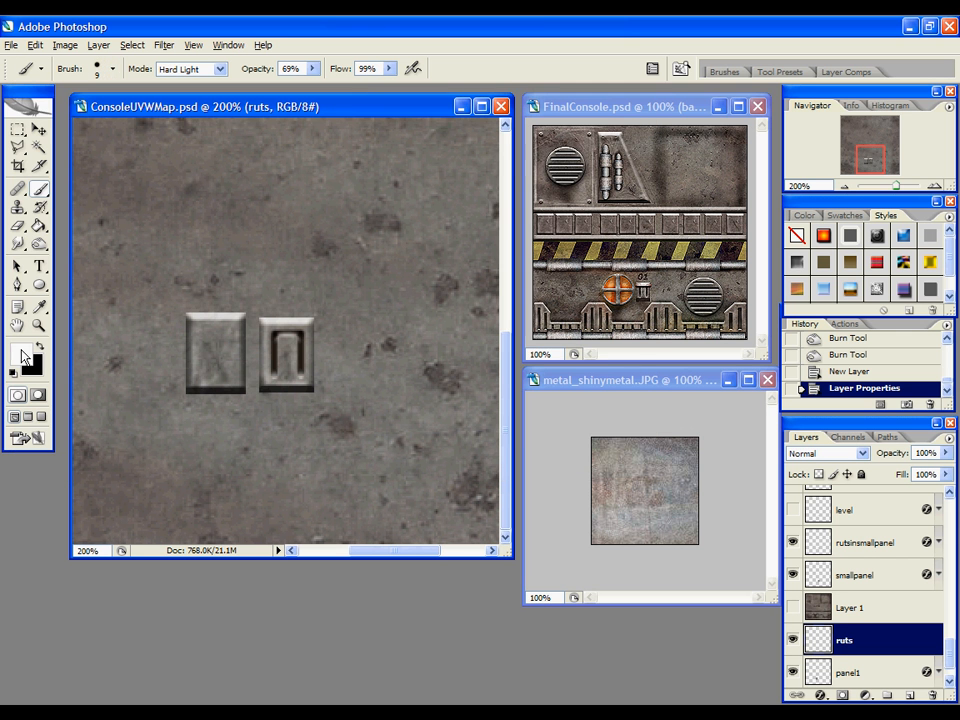
Set the foreground colour to dark grey
left_click(40, 306)
left_click(20, 352)
left_click_drag(567, 582, 548, 600)
left_click(921, 441)
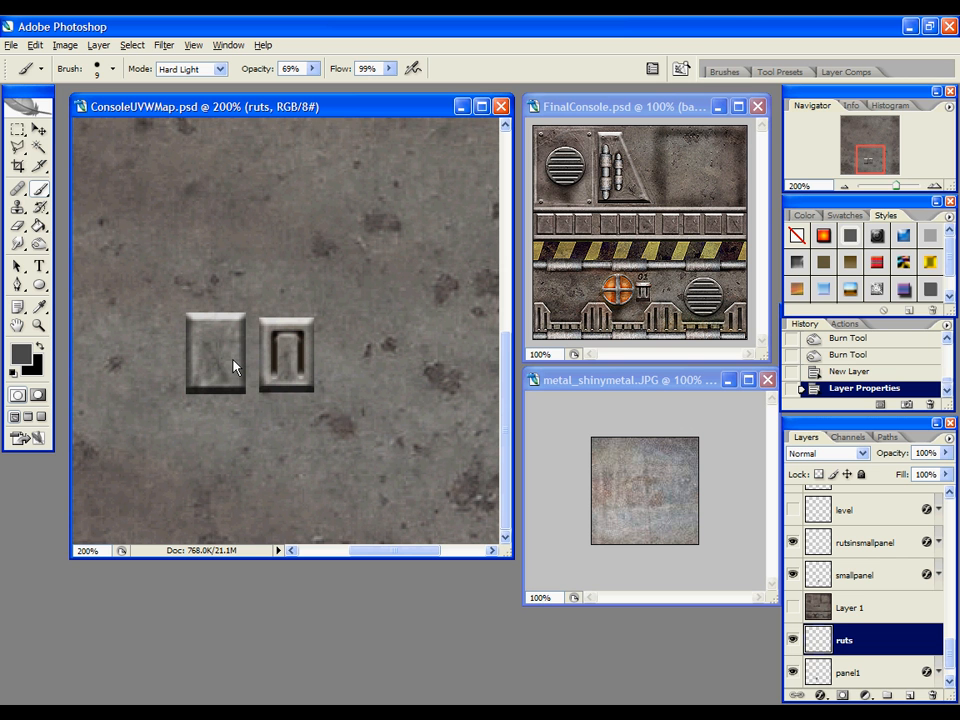
Try a grey dab on the larger panel, reduce the brush to 1 px and undo the dab
key("bracketleft")
key("bracketleft")
left_click(239, 369)
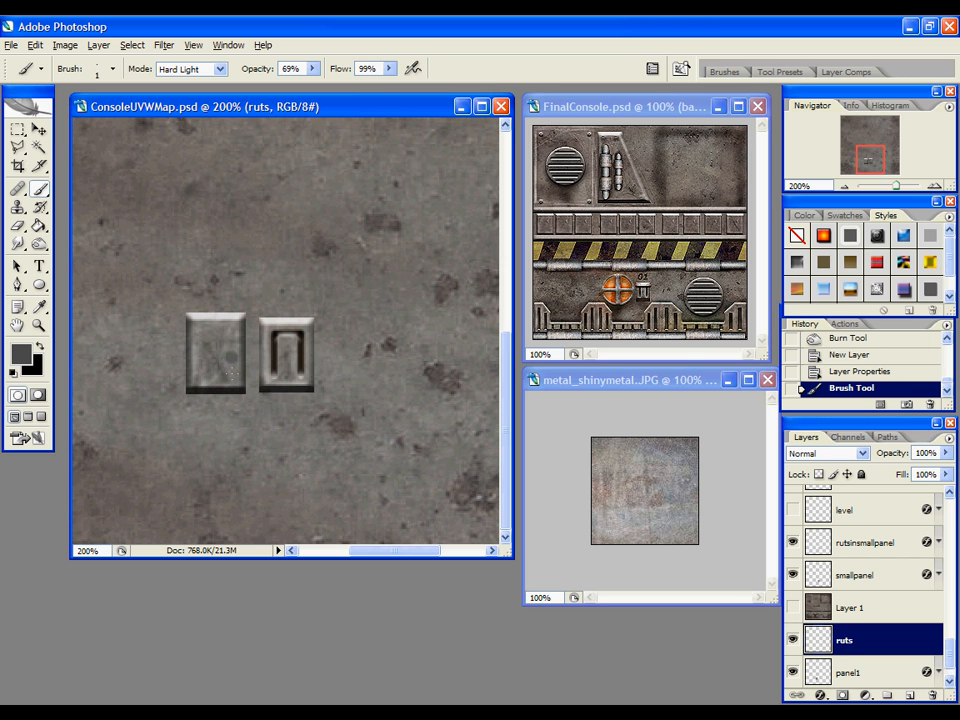
left_click(835, 371)
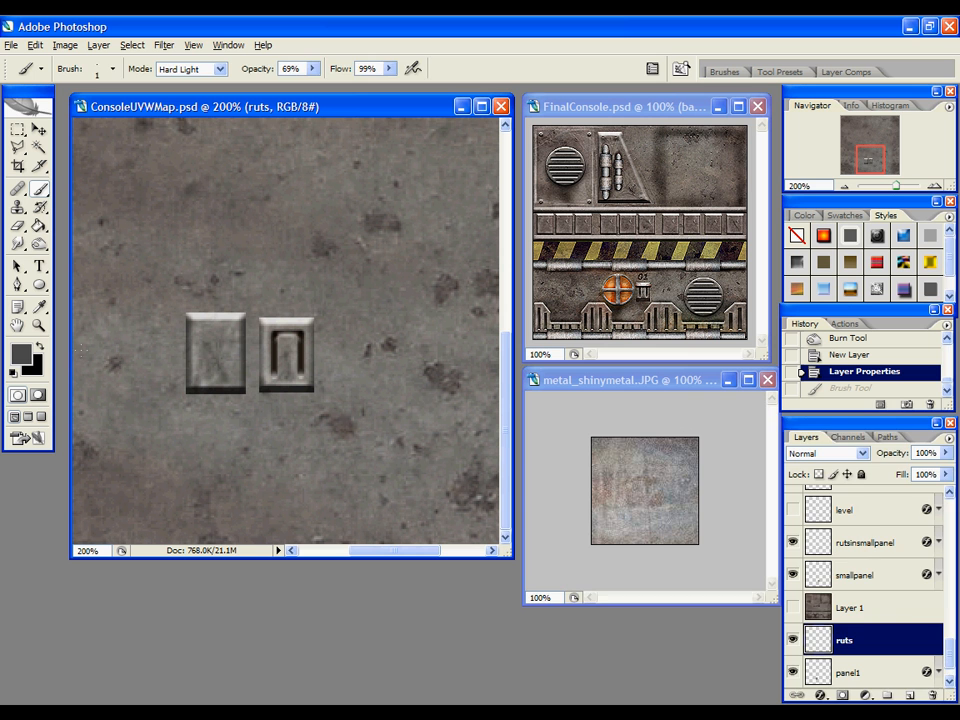
Paint the rut outline inside the larger panel in dark grey 2e2e2e with a 3 px brush
left_click(18, 356)
left_click_drag(558, 624, 541, 626)
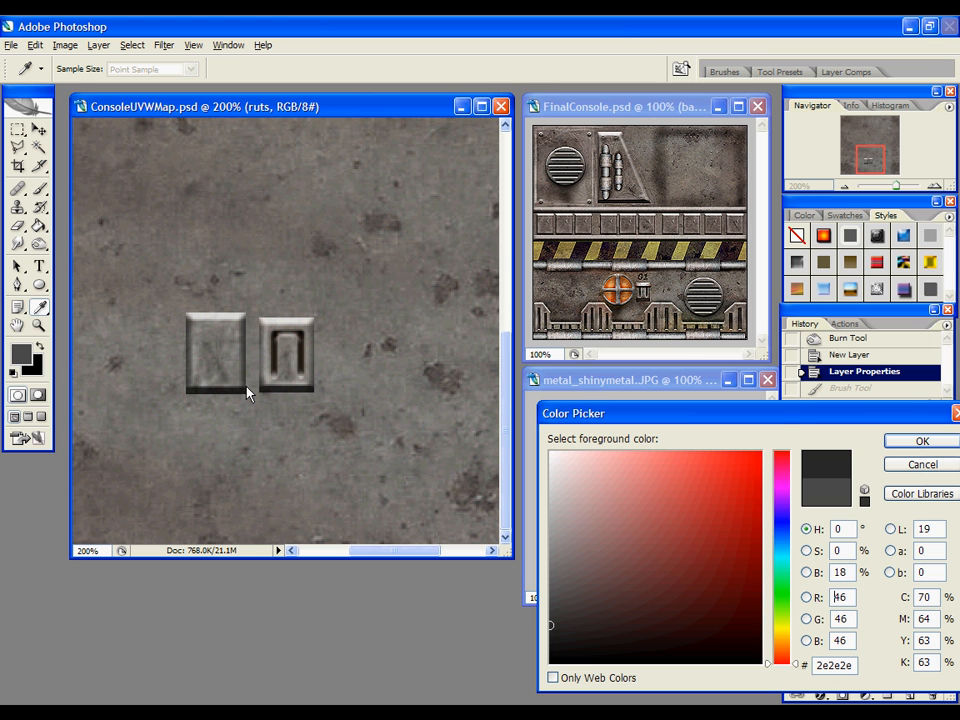
key("Return")
key("b")
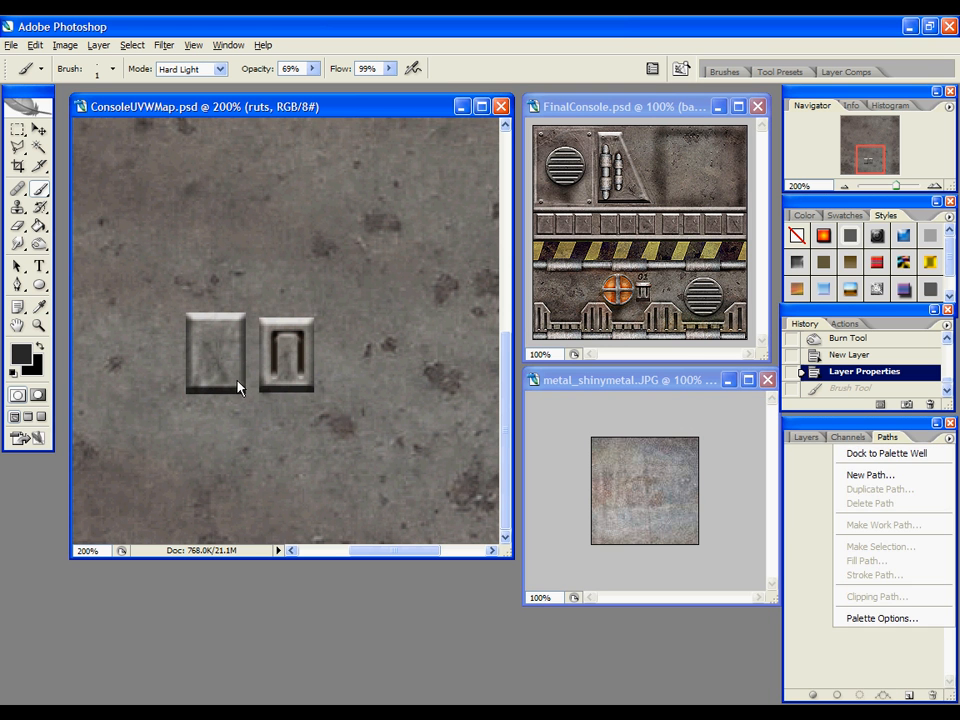
left_click(238, 381)
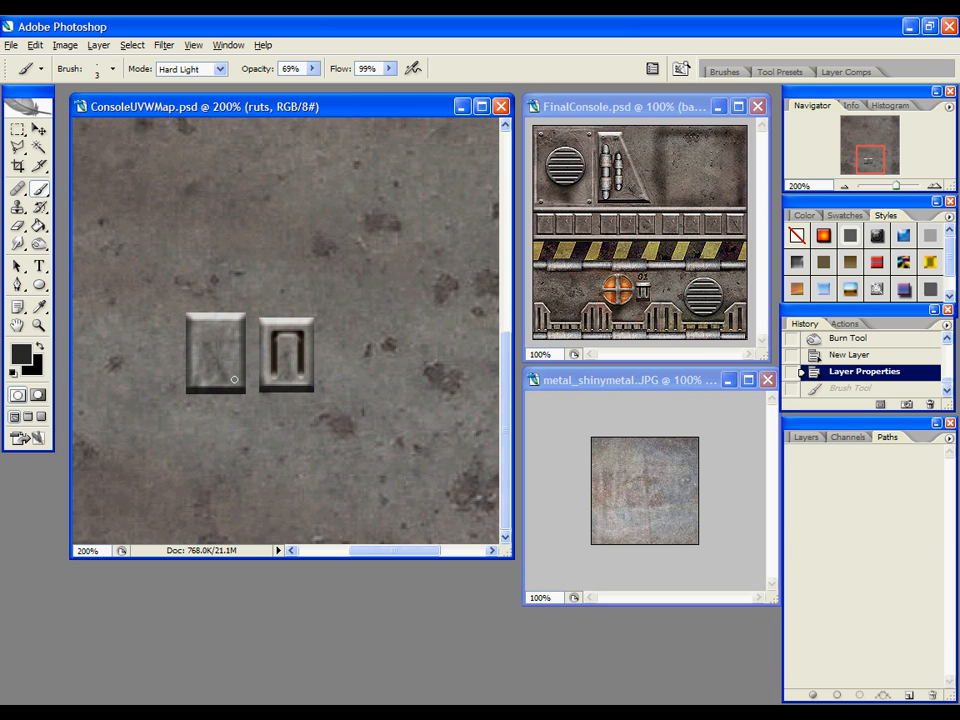
mouse_move(190, 390)
left_mouse_down()
mouse_move(193, 330)
mouse_move(211, 331)
left_mouse_up()
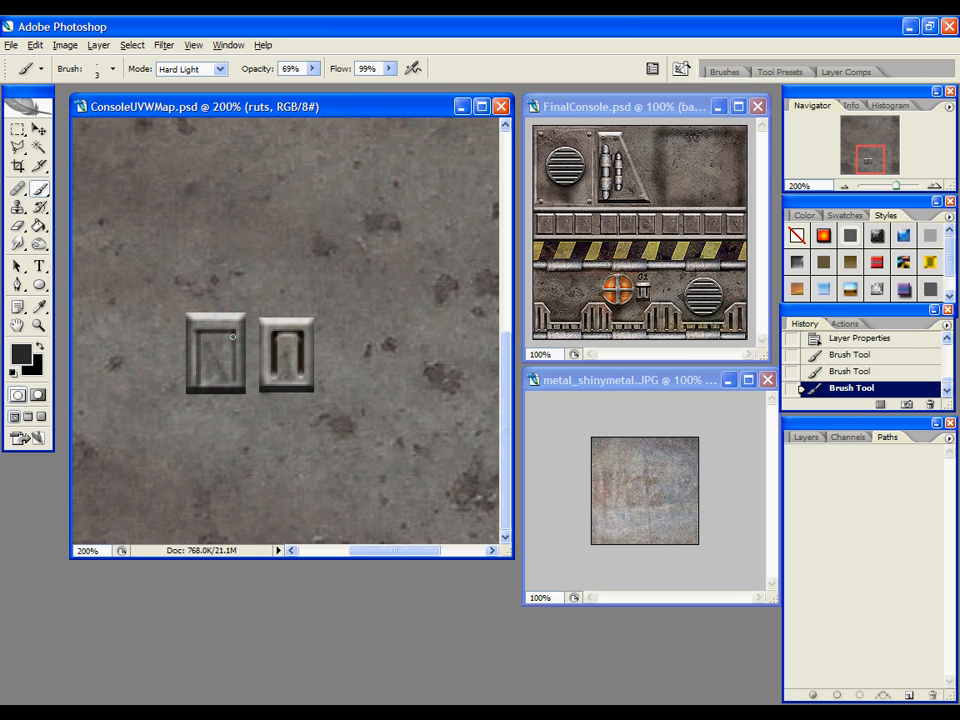
mouse_move(235, 375)
left_mouse_down()
mouse_move(235, 333)
mouse_move(198, 381)
left_mouse_up()
Clean up the painted ruts inside the larger panel with a 10 px eraser at 100% opacity
key("e")
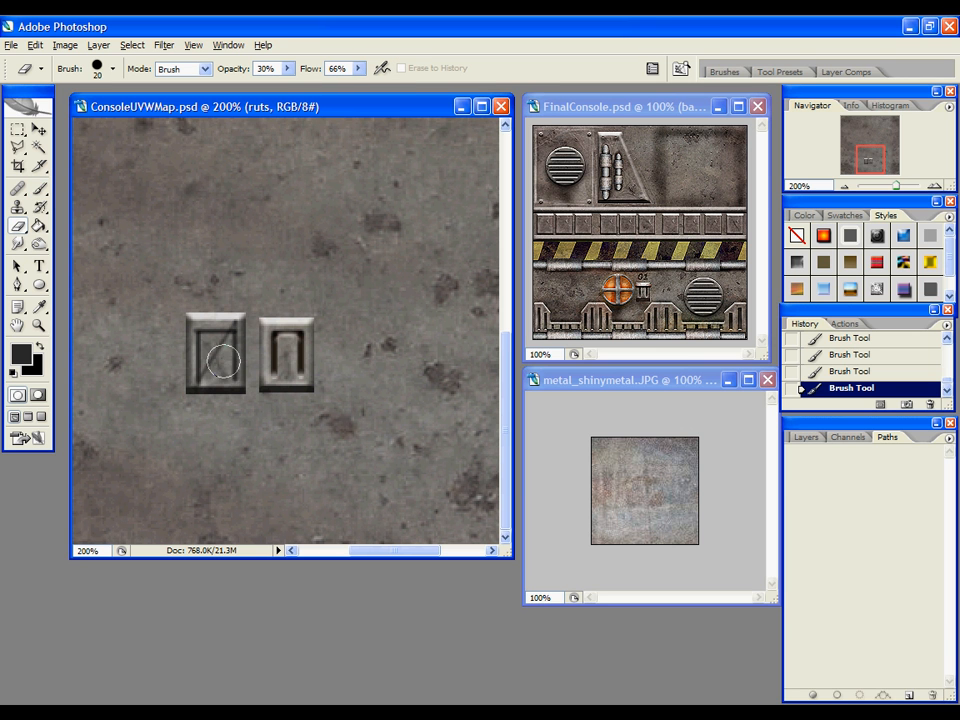
mouse_move(216, 358)
left_mouse_down()
mouse_move(226, 338)
mouse_move(217, 342)
left_mouse_up()
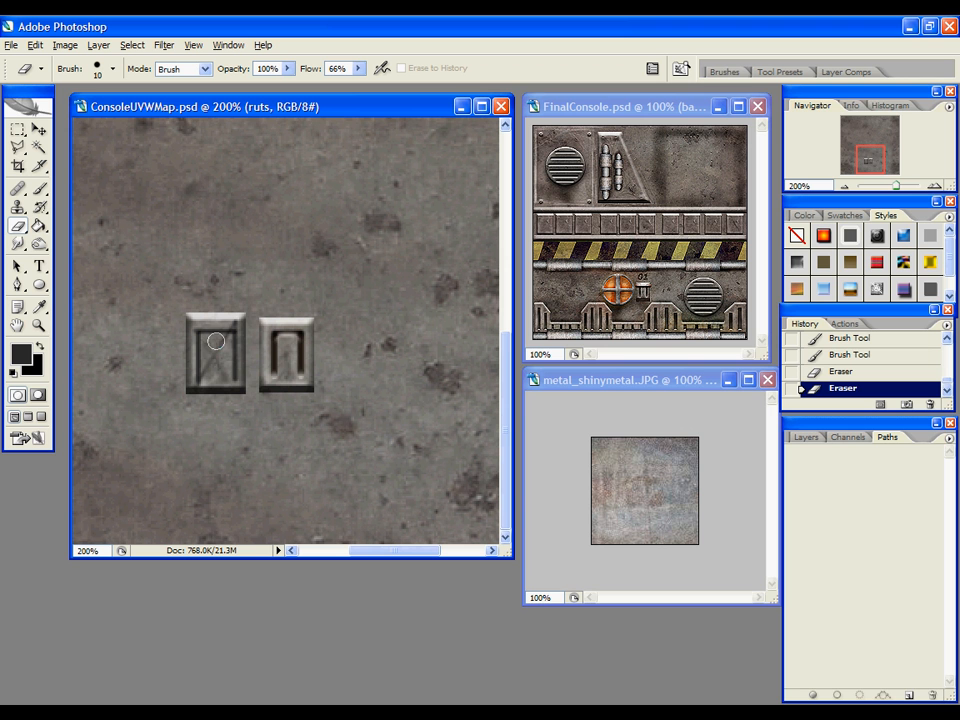
mouse_move(216, 341)
left_mouse_down()
mouse_move(203, 377)
mouse_move(224, 361)
mouse_move(230, 335)
mouse_move(190, 378)
mouse_move(232, 335)
mouse_move(234, 375)
mouse_move(202, 379)
left_mouse_up()
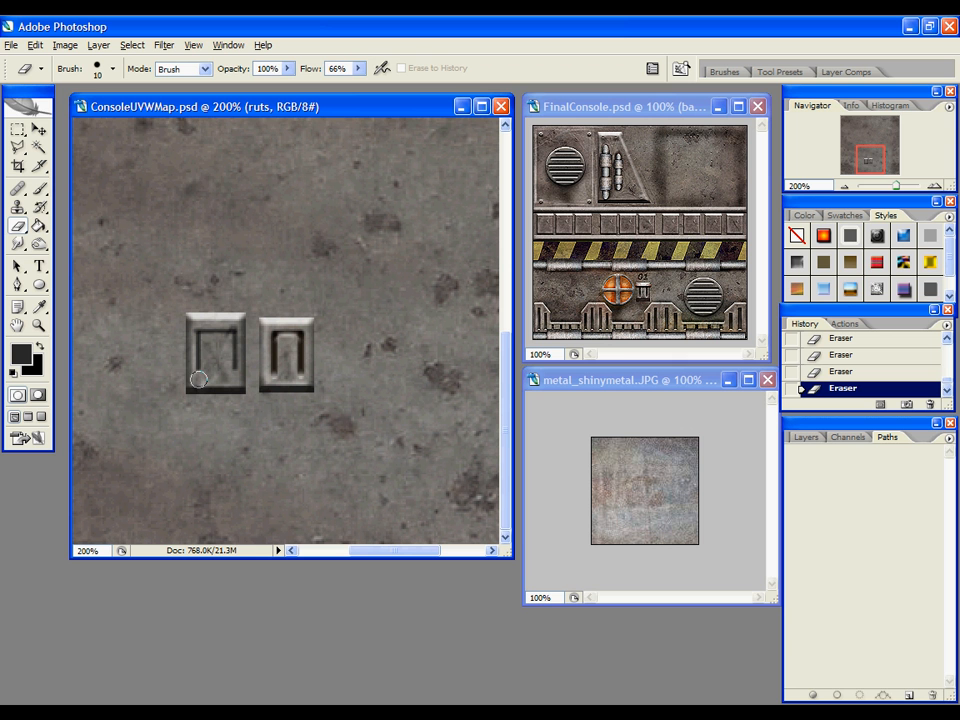
Set the Brush tool to Normal mode with 100% opacity
left_click(40, 188)
left_click(218, 69)
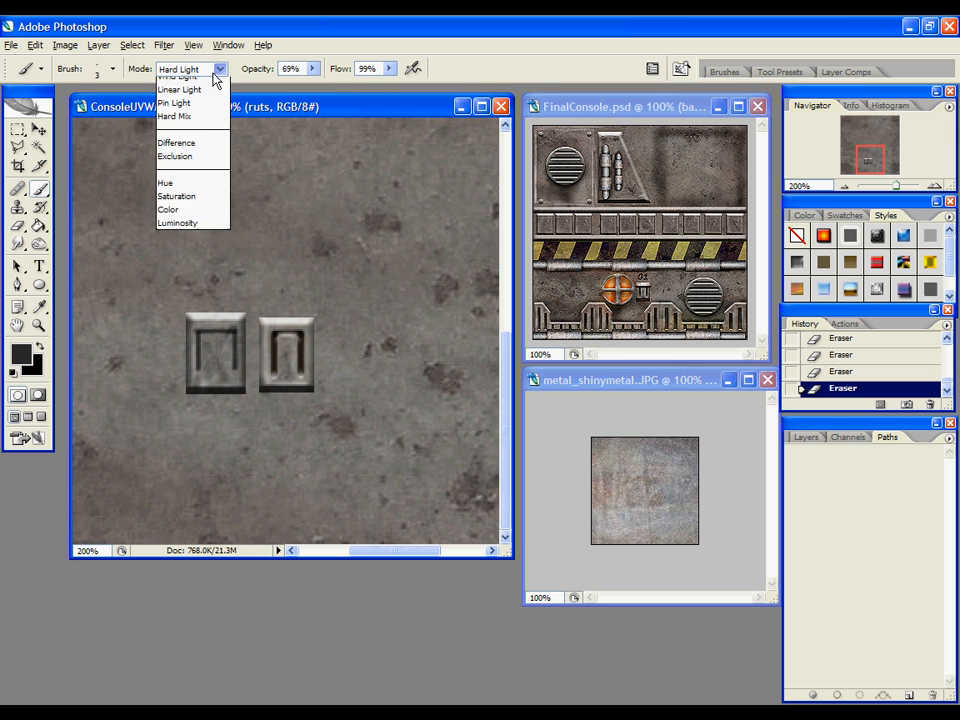
left_click(200, 79)
left_click_drag(312, 69, 390, 104)
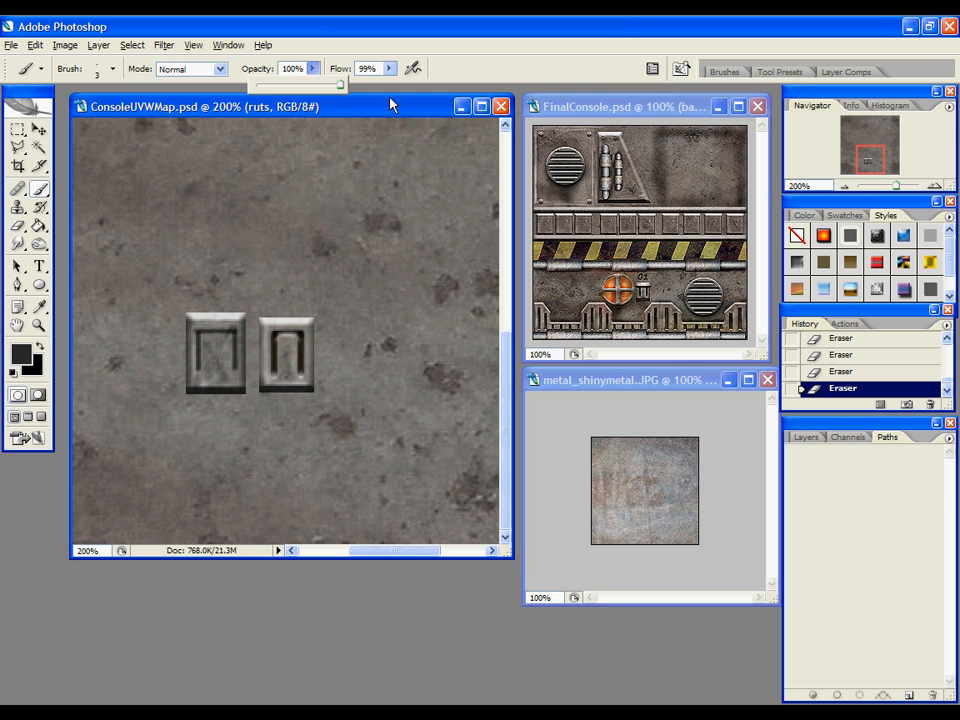
Apply Bevel and Emboss to the ruts layer with depth 271%, Global Light off, angle -85° and altitude 26°
left_click(806, 437)
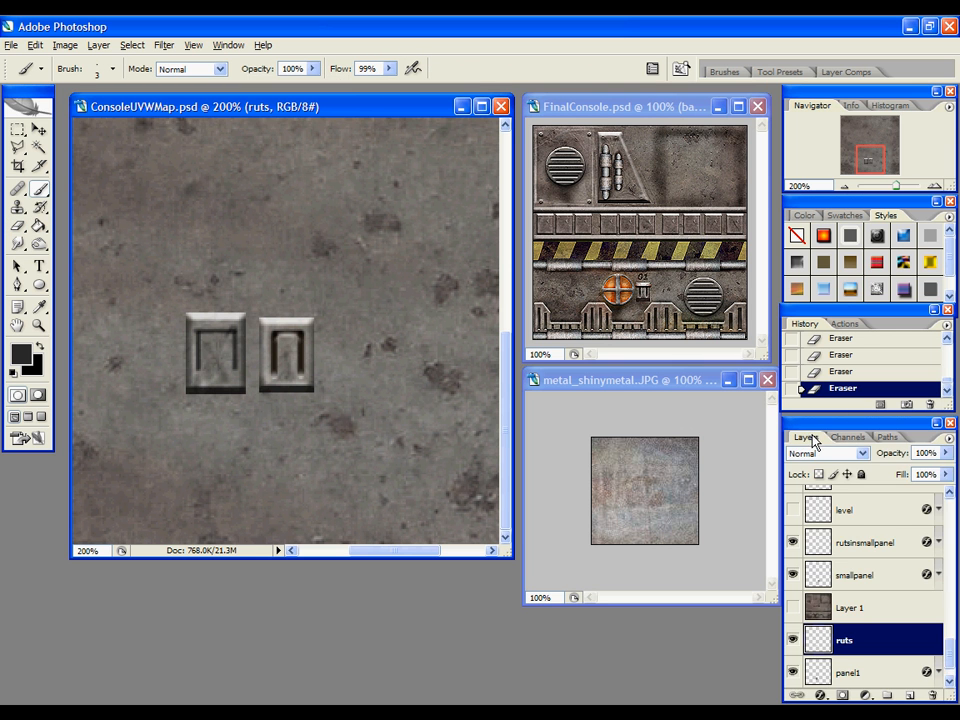
right_click(891, 648)
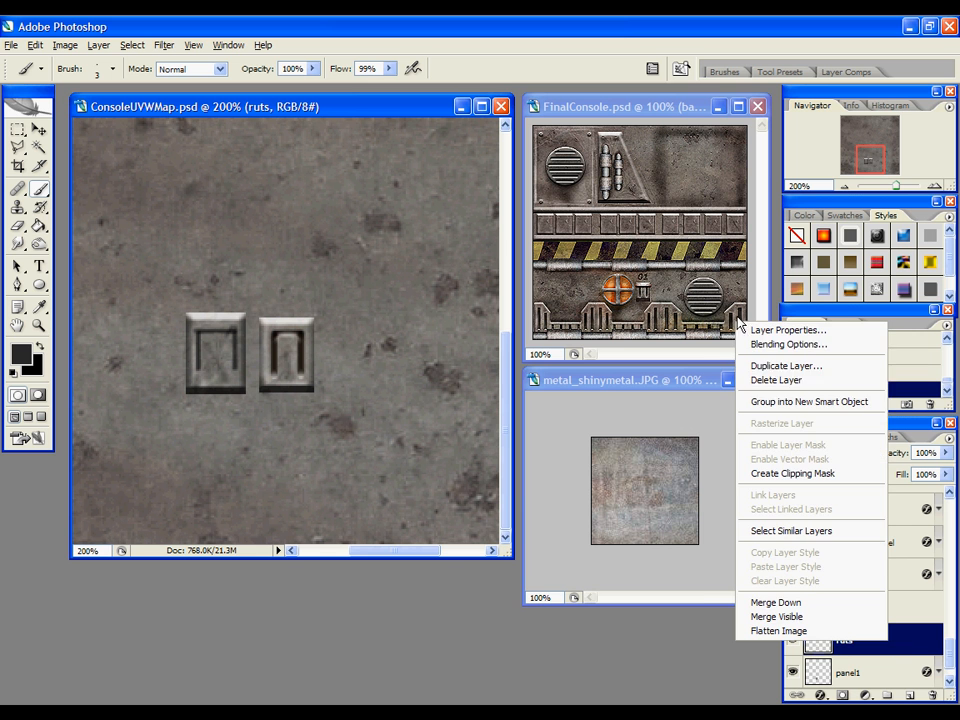
left_click(812, 345)
left_click(414, 327)
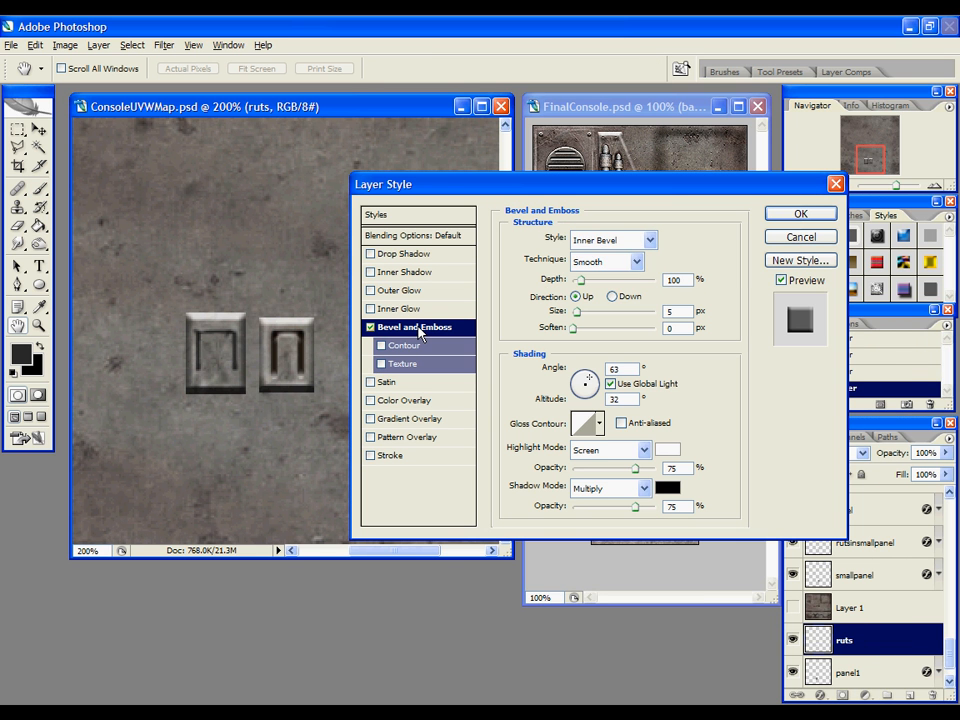
left_click(649, 240)
left_click(649, 240)
left_click(610, 383)
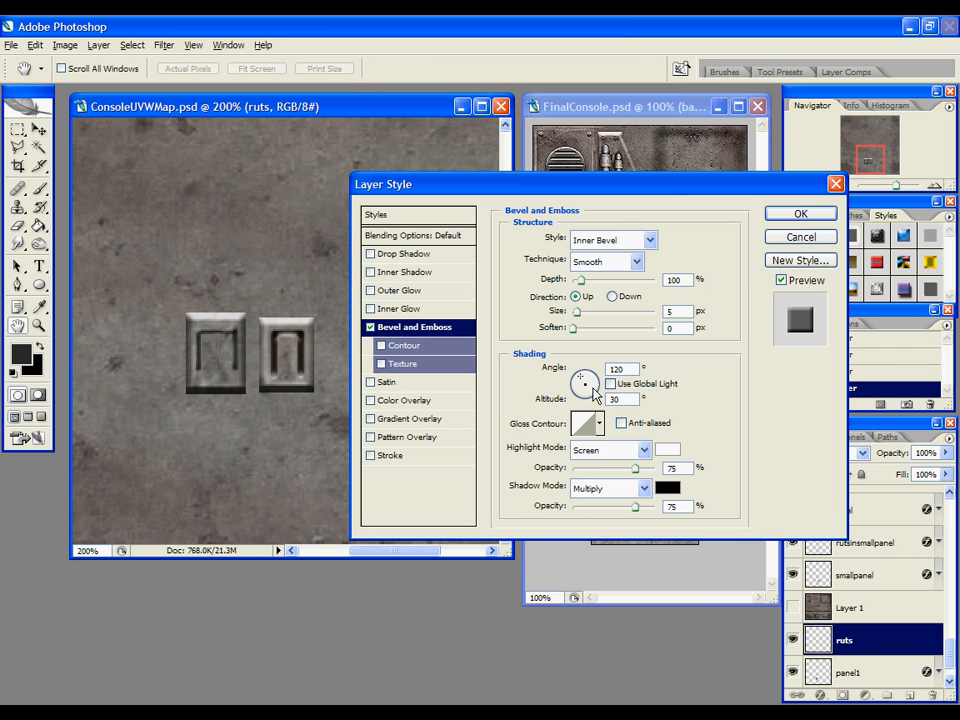
mouse_move(593, 387)
left_mouse_down()
mouse_move(586, 375)
mouse_move(587, 400)
left_mouse_up()
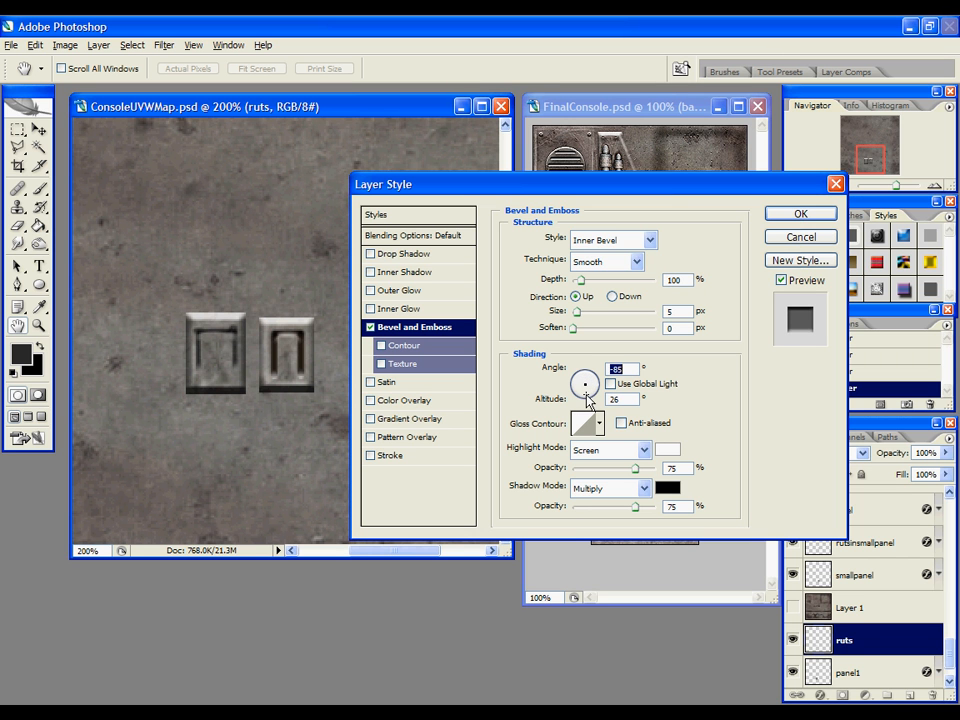
mouse_move(598, 280)
left_mouse_down()
mouse_move(619, 286)
mouse_move(600, 296)
left_mouse_up()
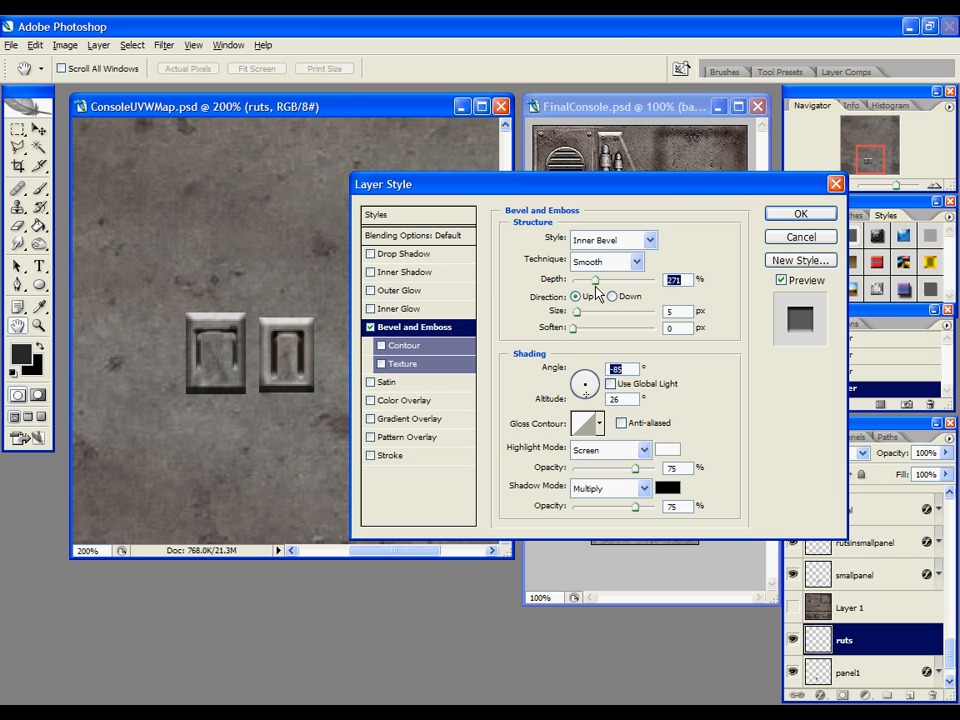
left_click(801, 222)
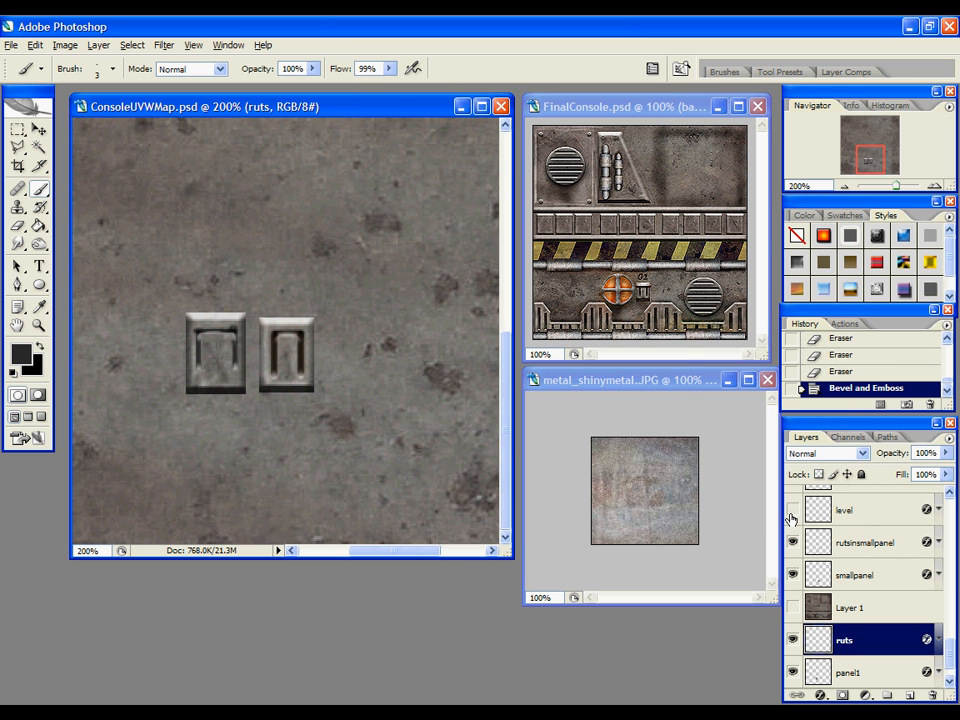
Show the level layer and add a new layer named slider above ruts
left_click(791, 512)
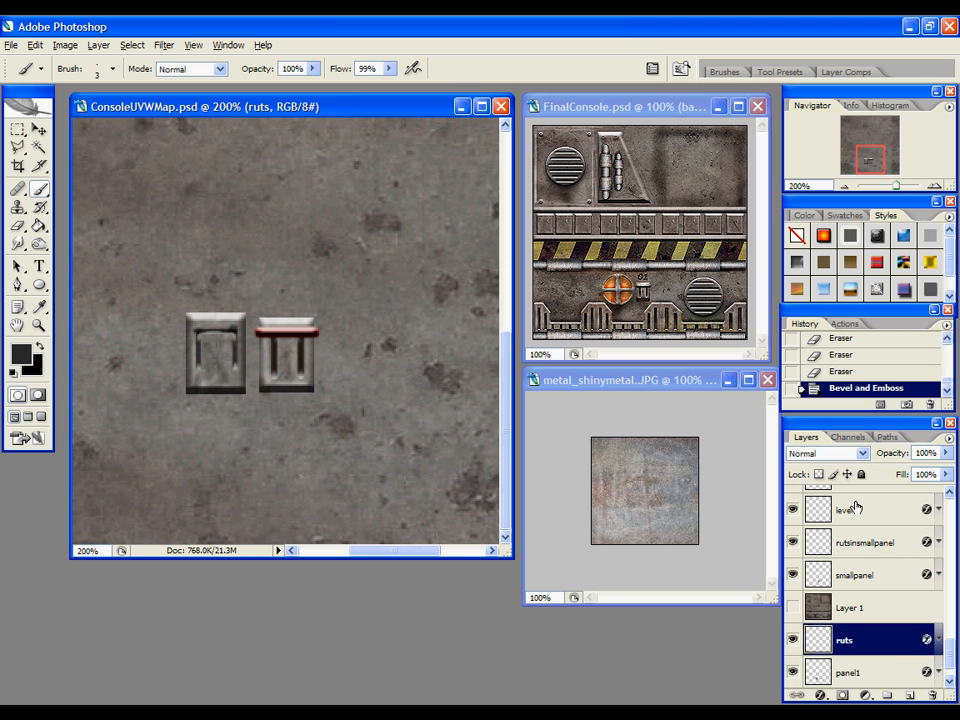
left_click(909, 694)
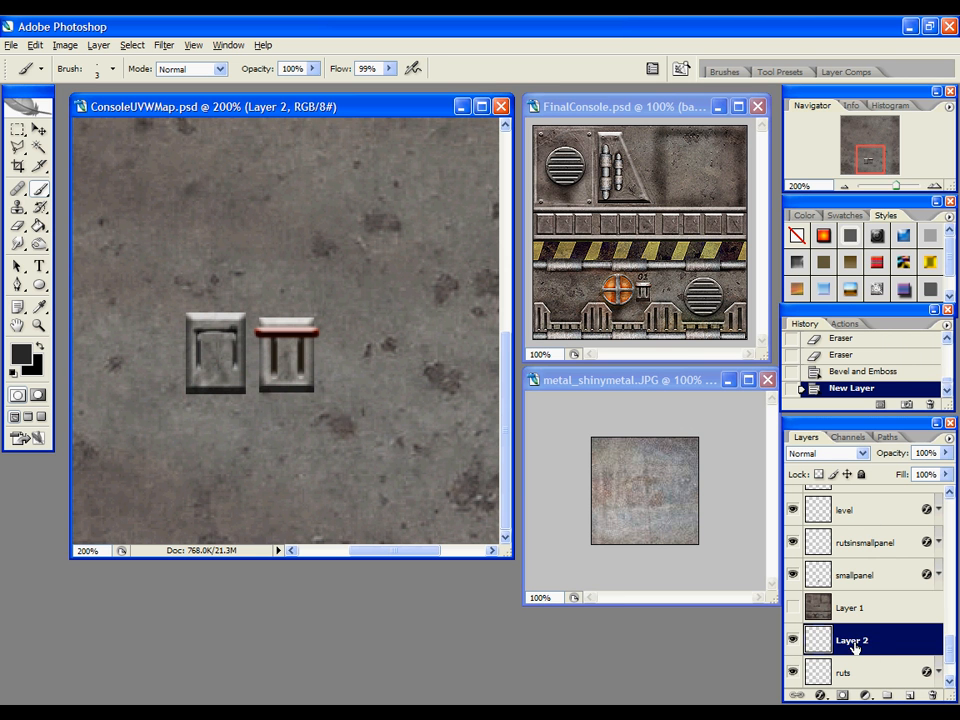
double_click(852, 640)
type("slider")
key("Return")
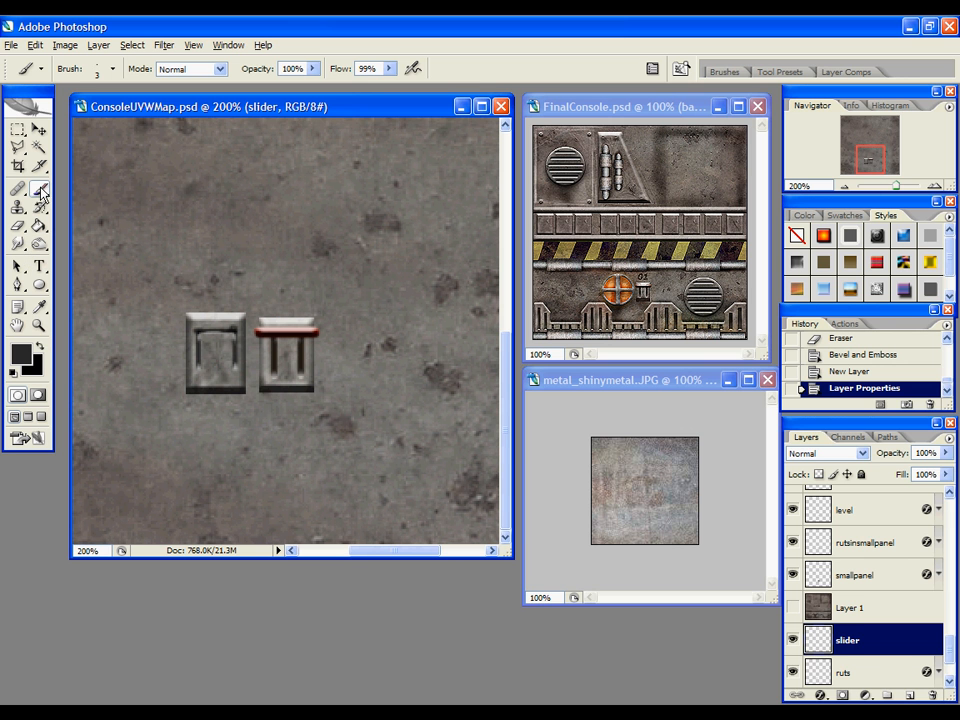
Set the background colour to red d41414
left_click(32, 366)
left_click_drag(790, 468, 761, 454)
left_click(724, 452)
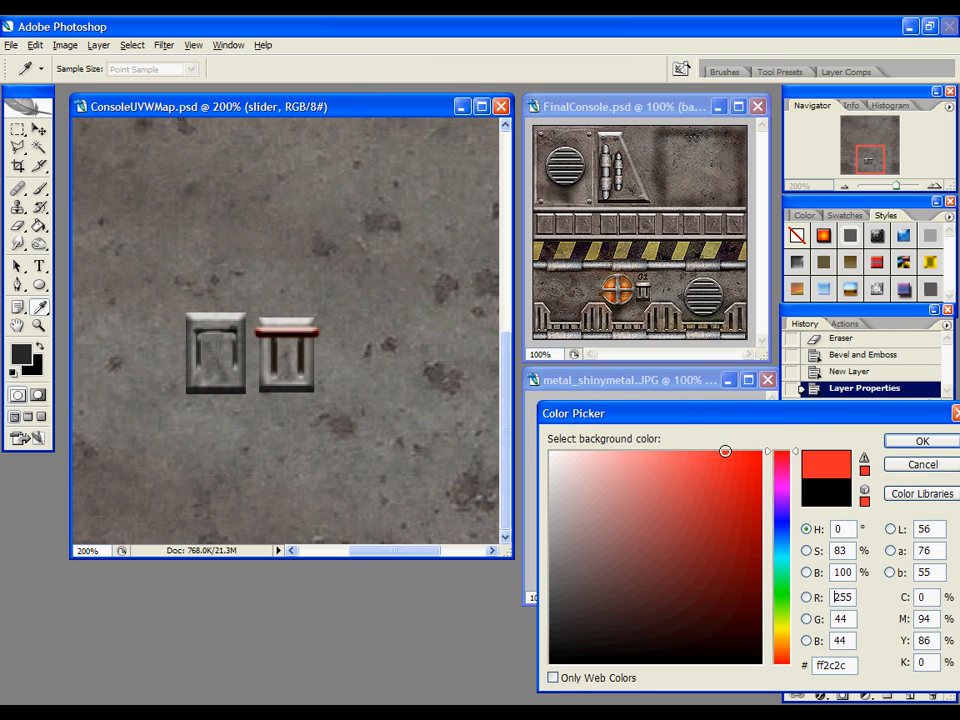
left_click(741, 486)
left_click(922, 441)
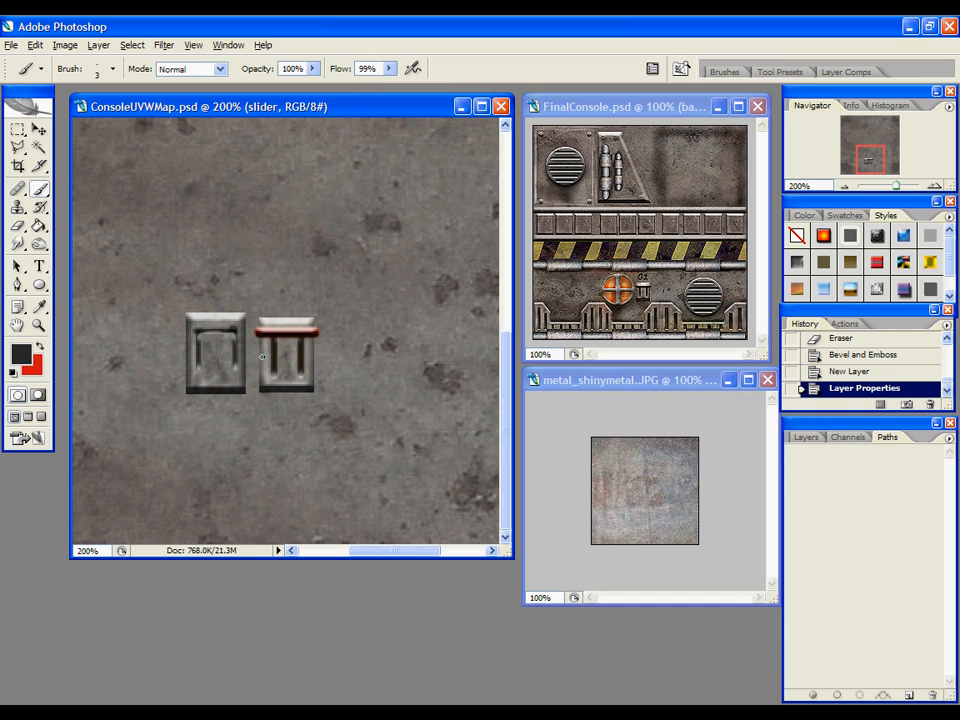
Swap the colours and paint a red bar across the upper part of the larger panel on the slider layer
left_click(806, 438)
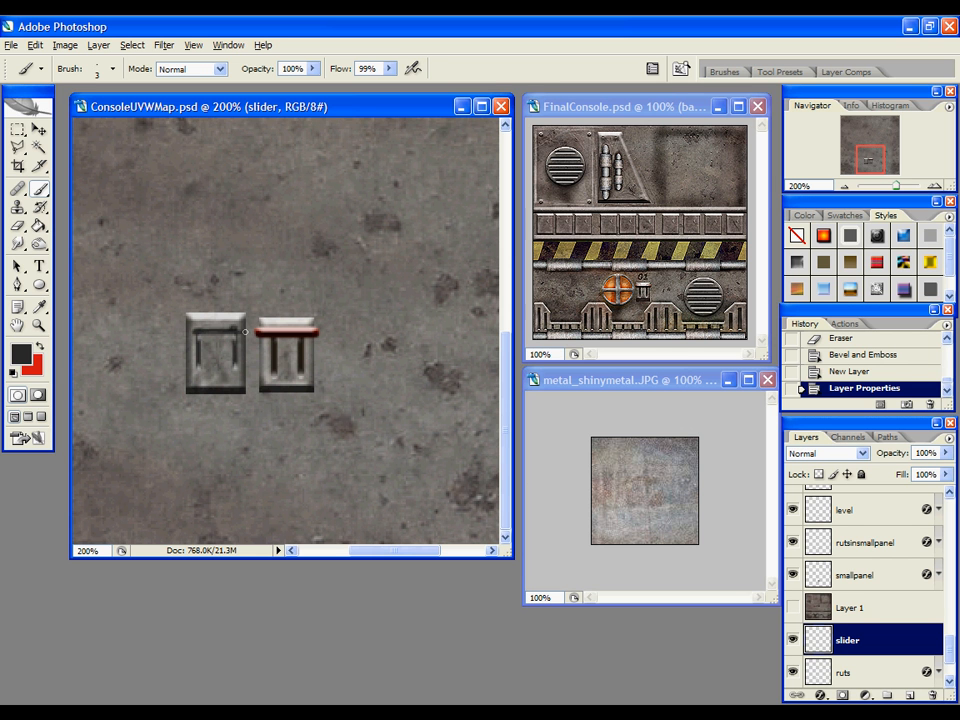
left_click(137, 345)
key("ctrl+z")
left_click(41, 351)
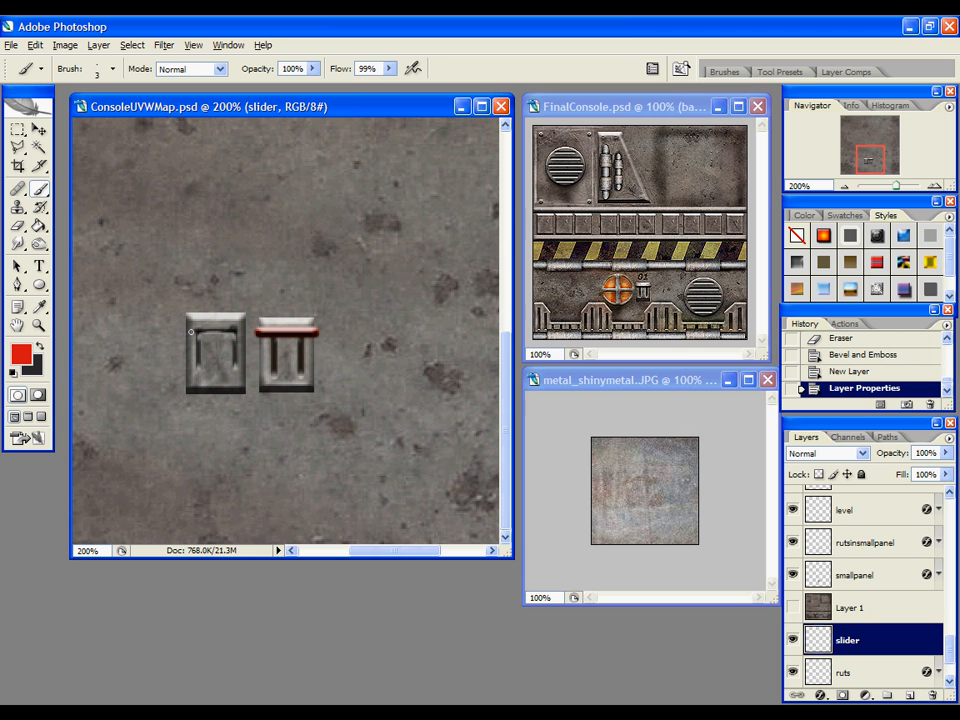
left_click_drag(189, 331, 244, 332)
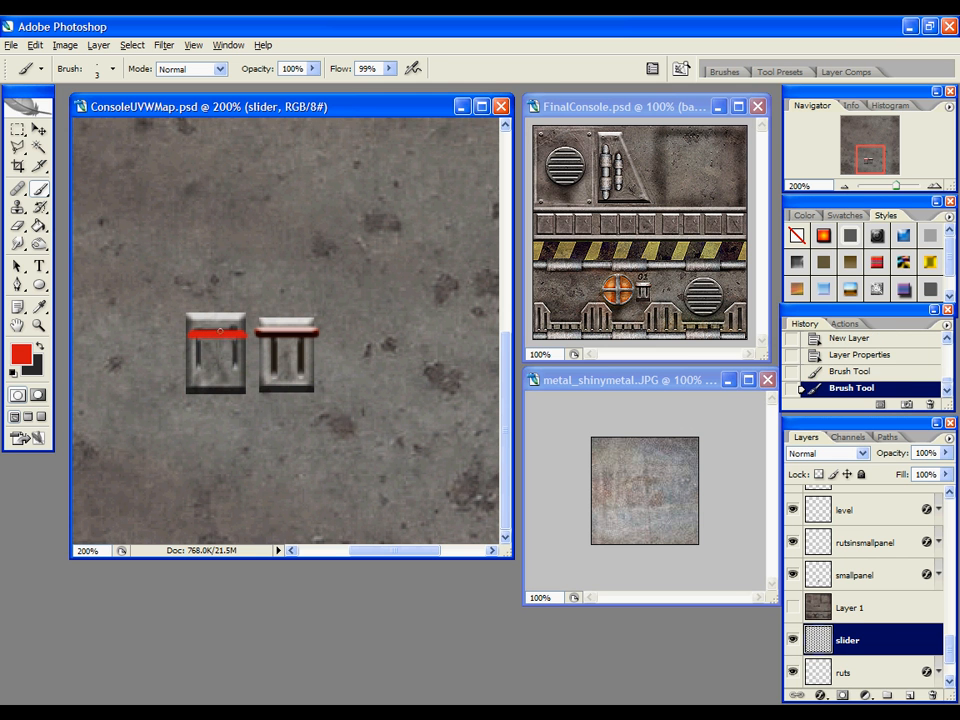
Shade the slider's red bar with a 1 px brush, choosing a dark red and a lighter muted red as foreground colours
right_click(873, 640)
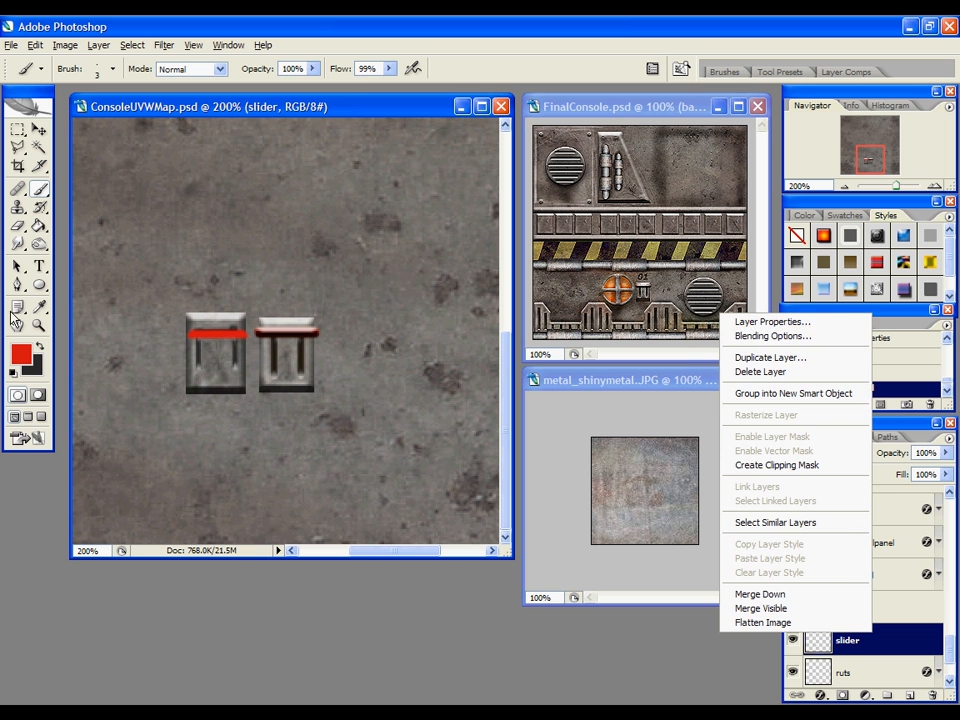
key("Escape")
left_click(21, 353)
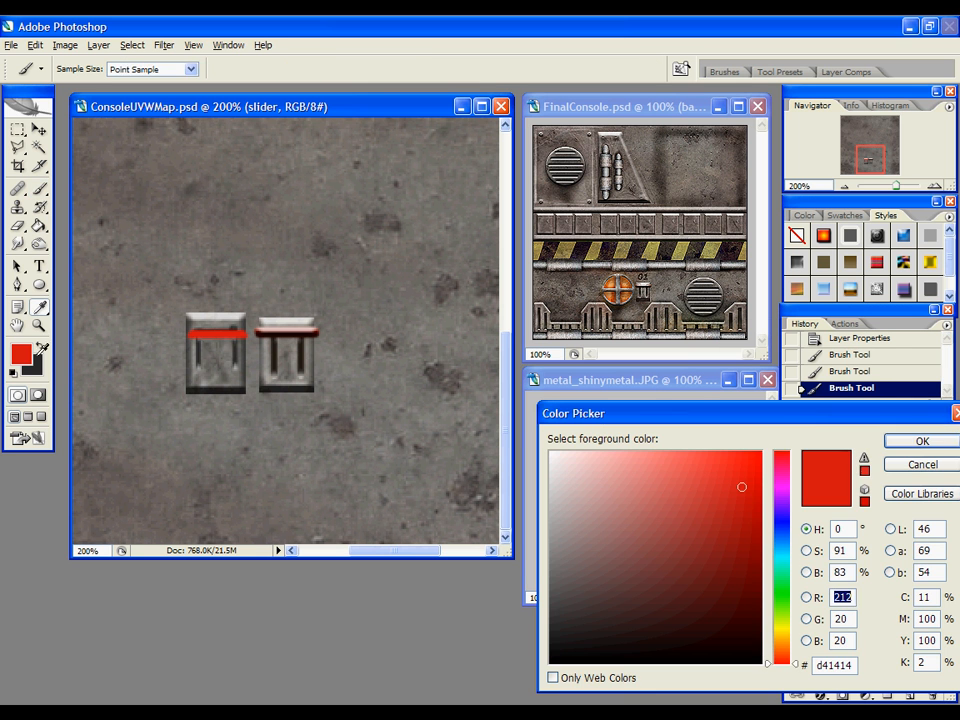
left_click(726, 561)
left_click(880, 443)
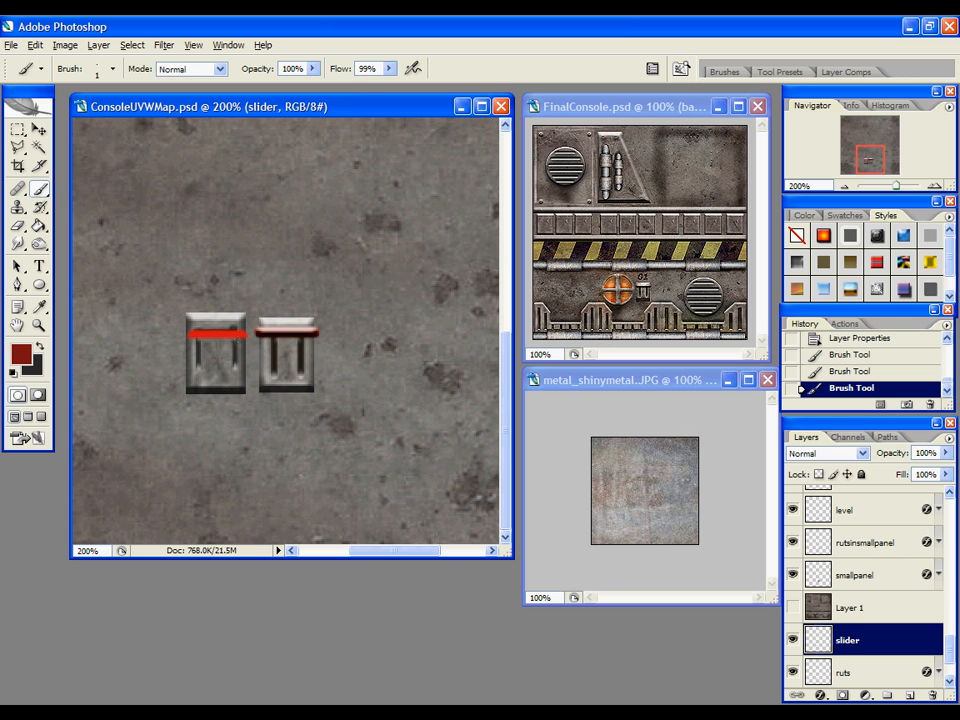
left_click(22, 355)
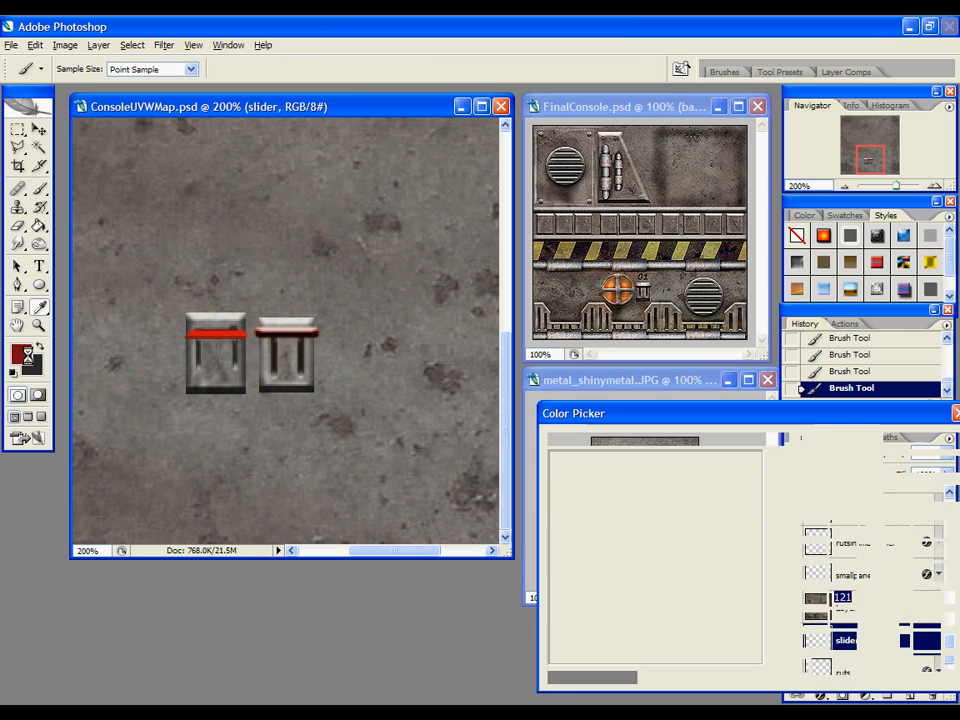
left_click(695, 507)
left_click(922, 441)
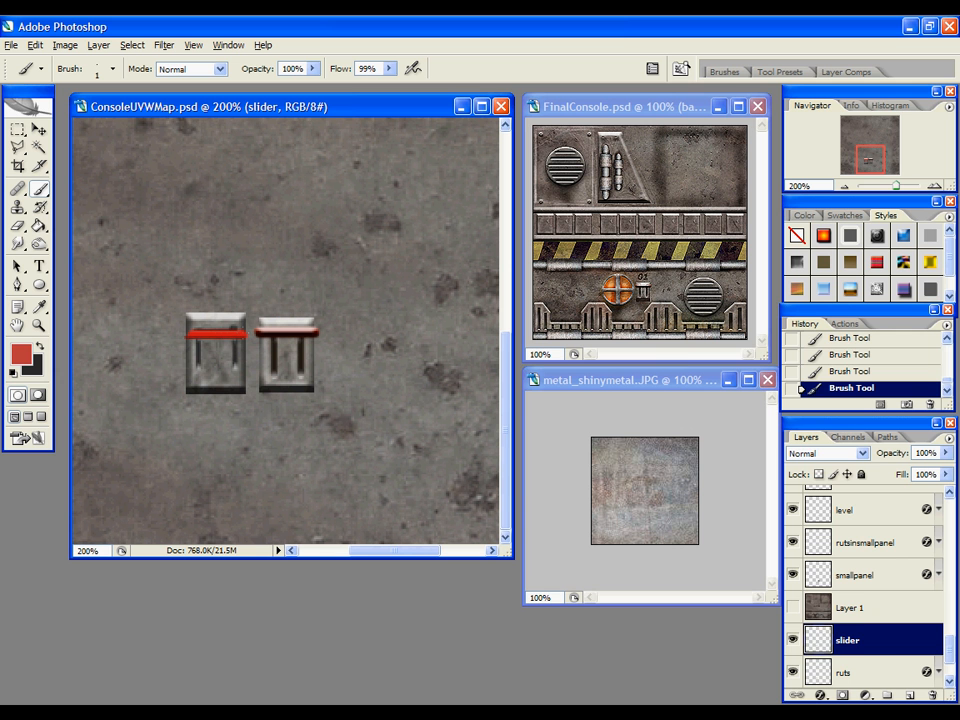
Apply an Inner Bevel to the slider layer with Global Light off and the light angled from nearly straight above
right_click(889, 655)
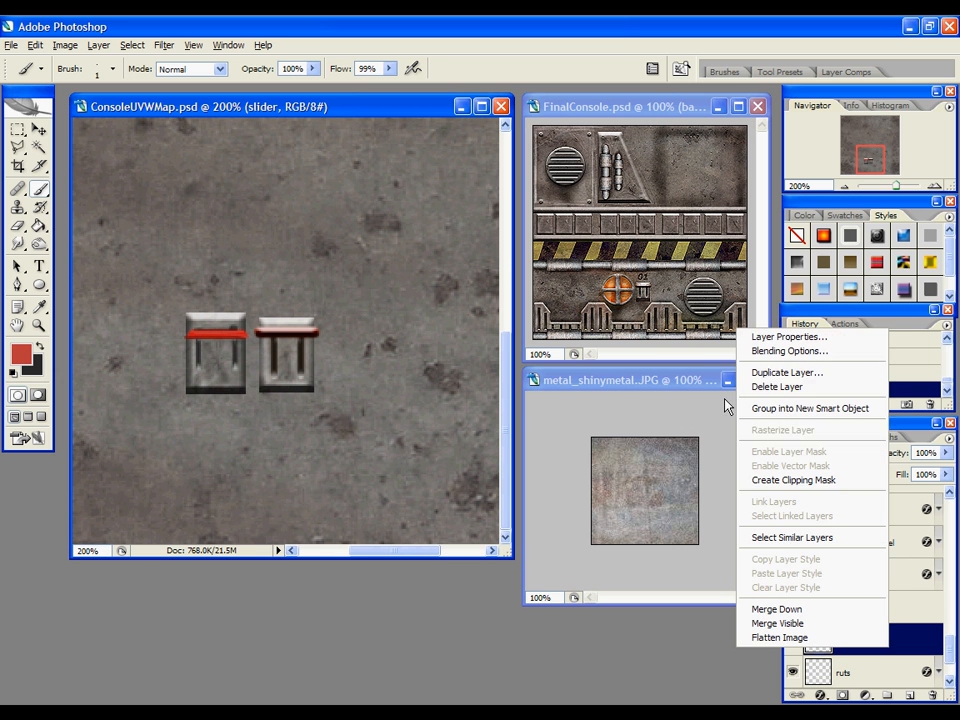
left_click(785, 349)
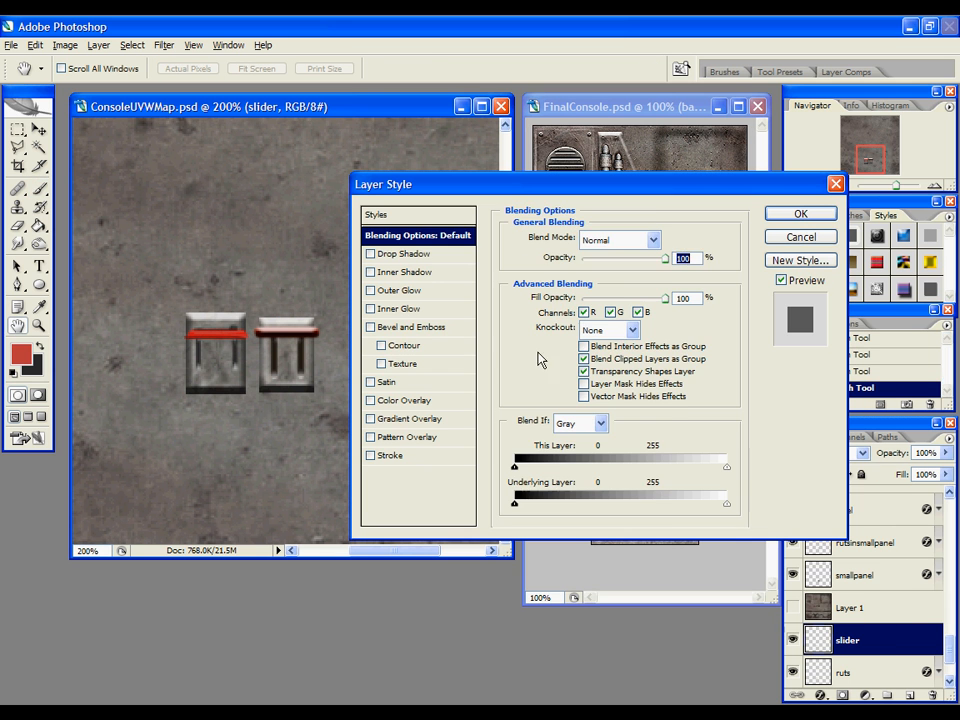
left_click(410, 327)
left_click(613, 385)
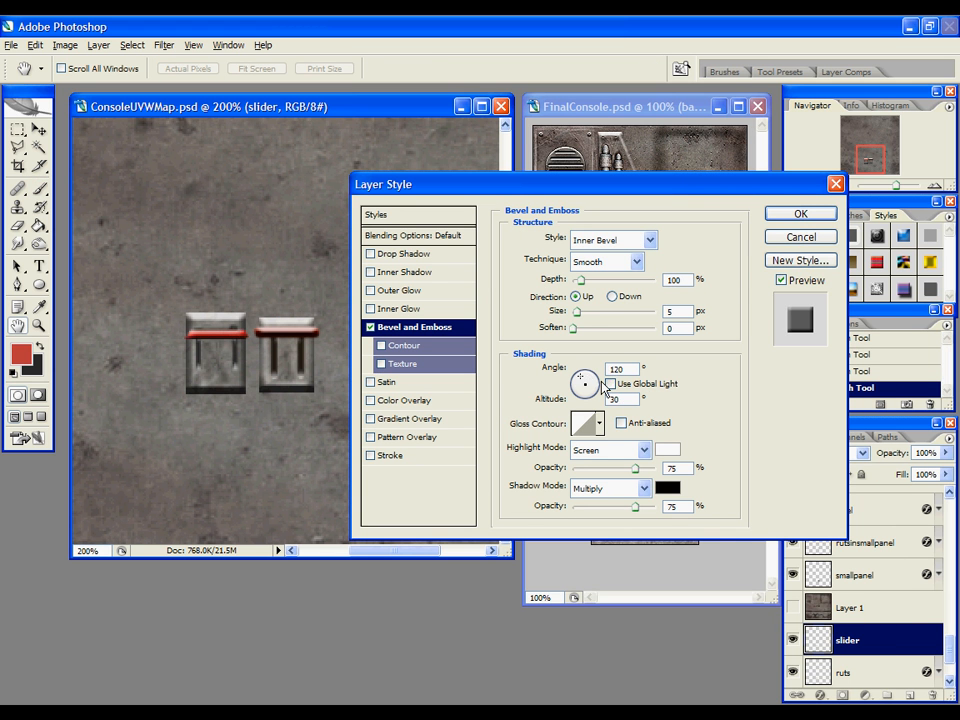
left_click(591, 377)
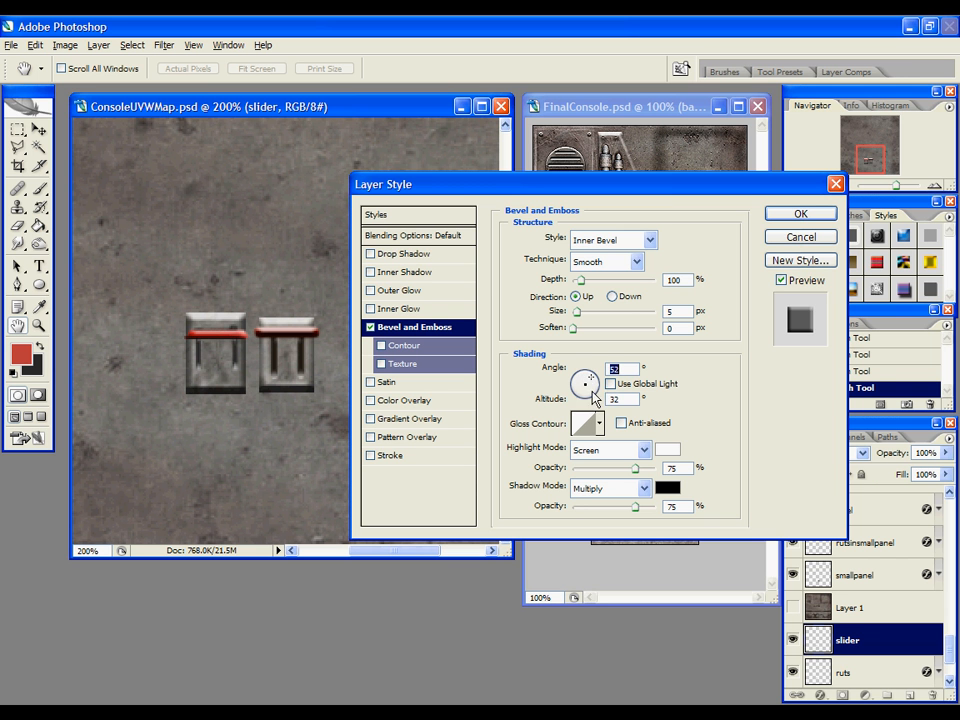
left_click(587, 373)
left_click(790, 216)
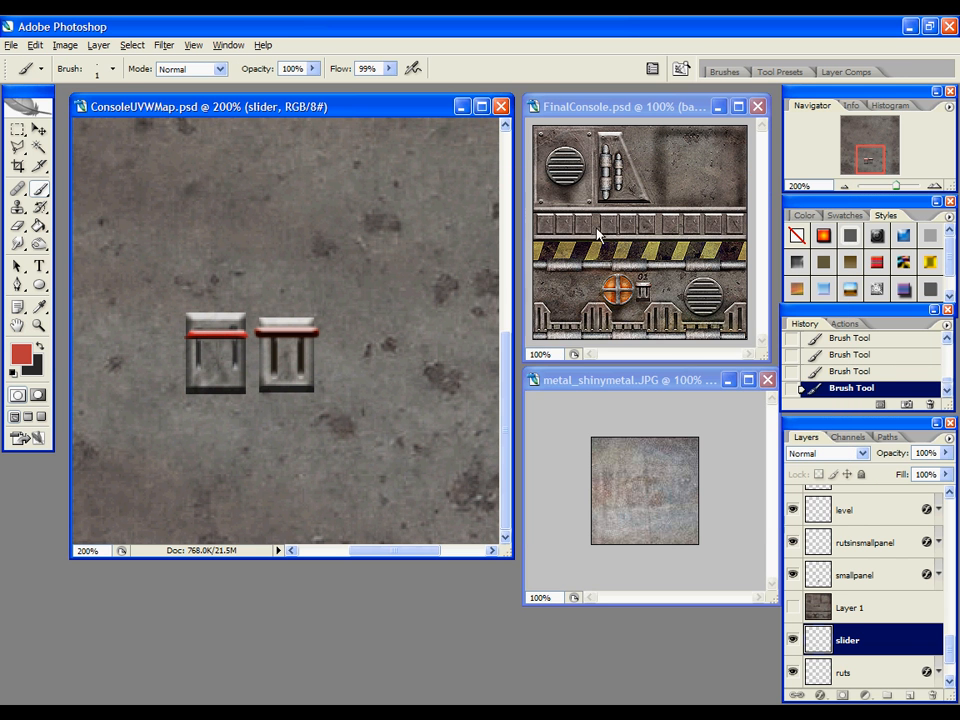
Mute the slider layer's red with Hue/Saturation, setting Saturation to -28 and Lightness to -41
key("ctrl+u")
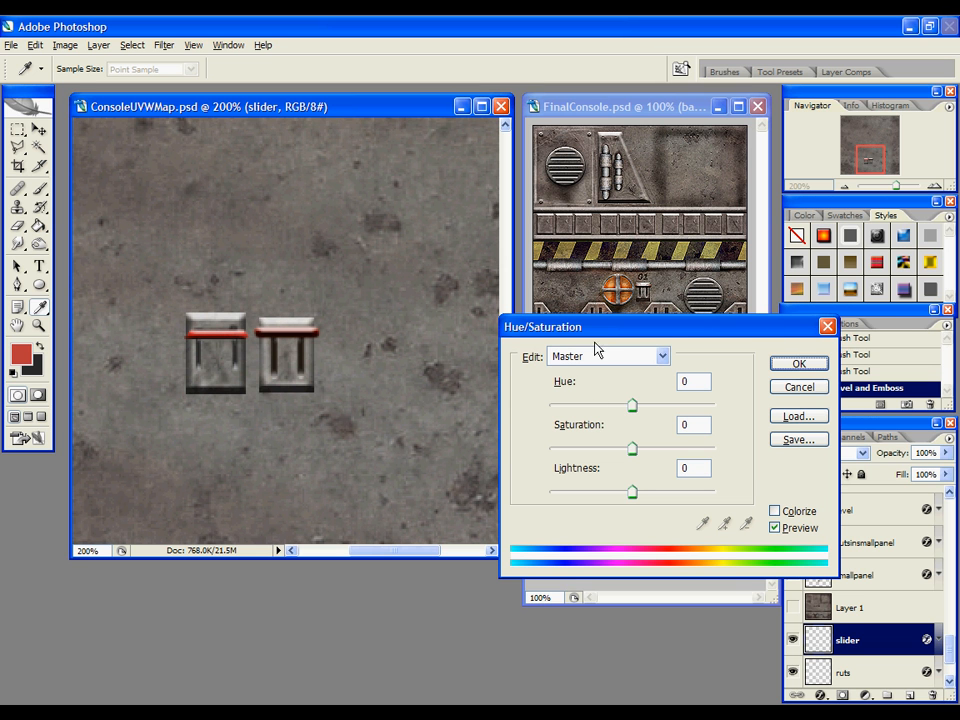
left_click_drag(631, 449, 609, 450)
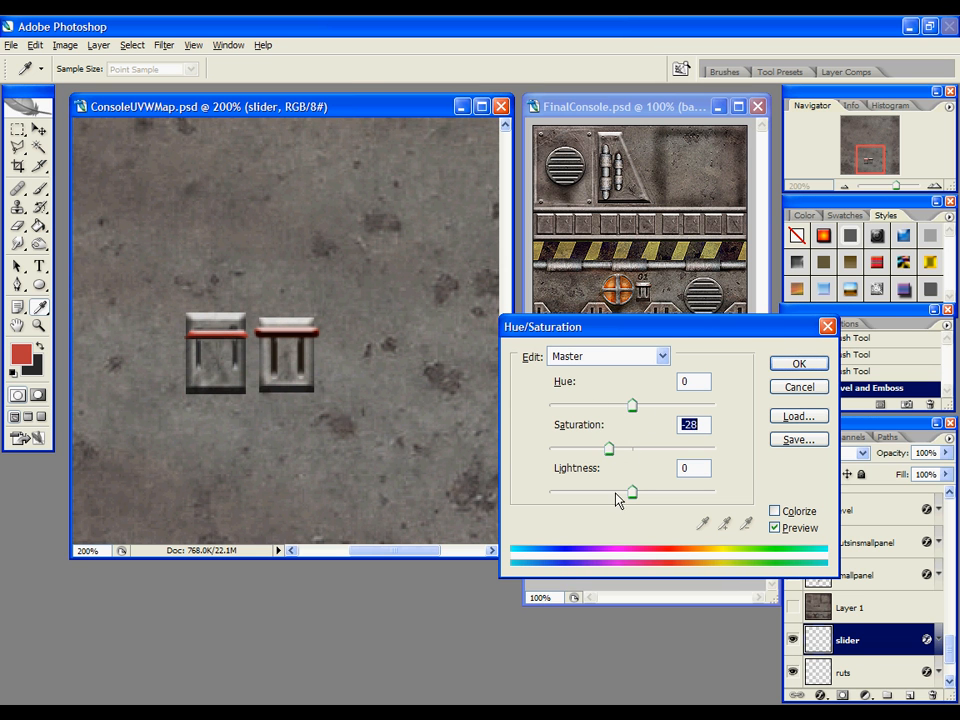
mouse_move(612, 501)
left_mouse_down()
mouse_move(619, 495)
mouse_move(600, 497)
left_mouse_up()
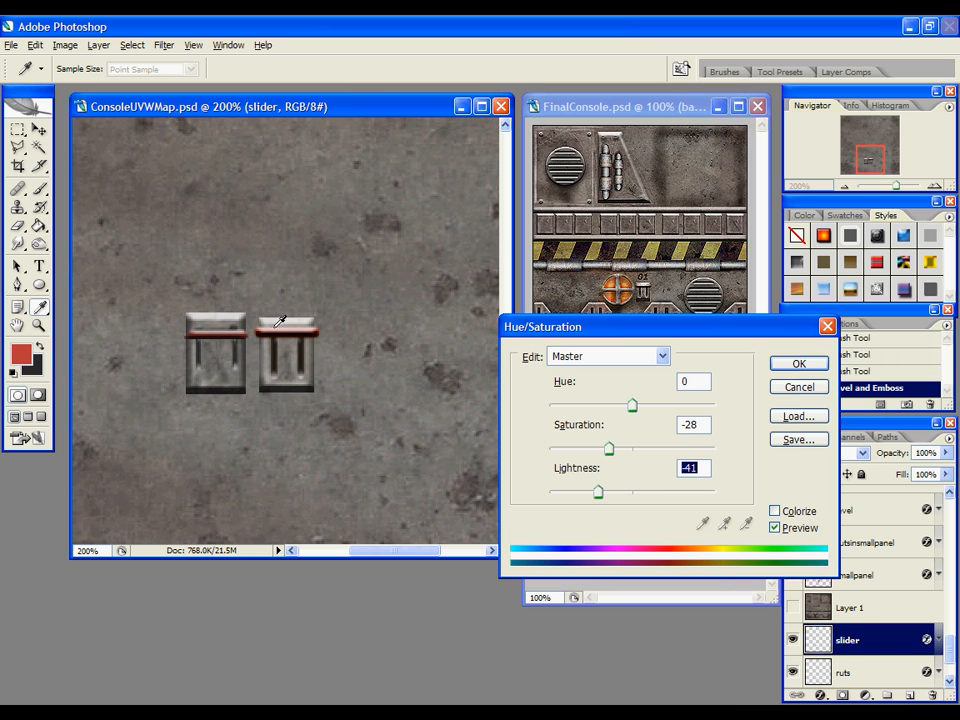
key("Return")
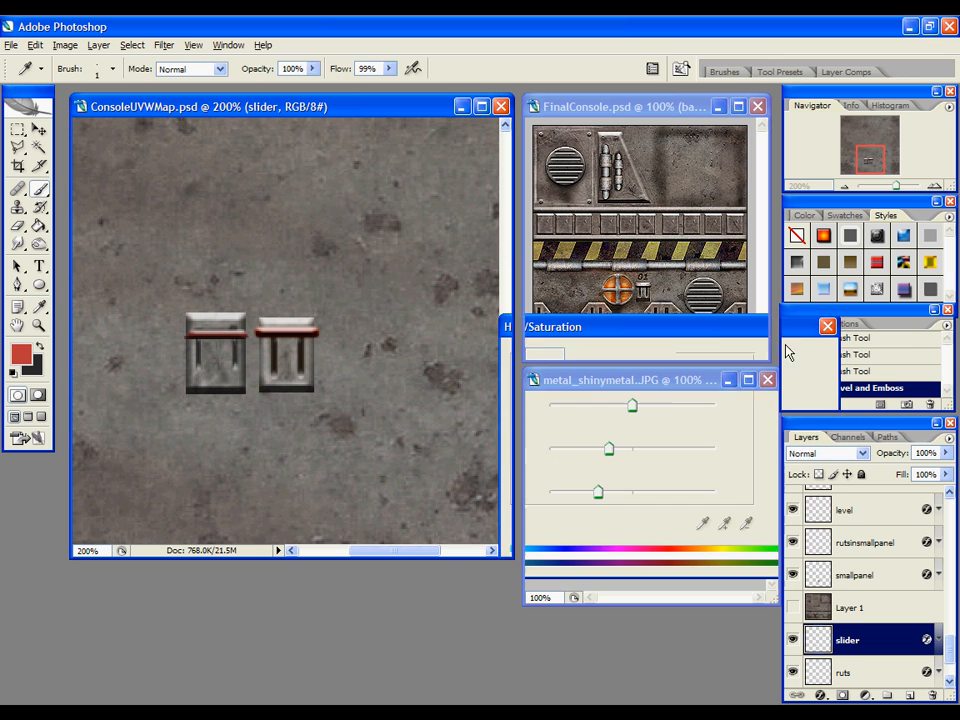
Delete the demonstration panel's slider, ruts and panel1 layers
key("z")
left_click(345, 328, "alt")
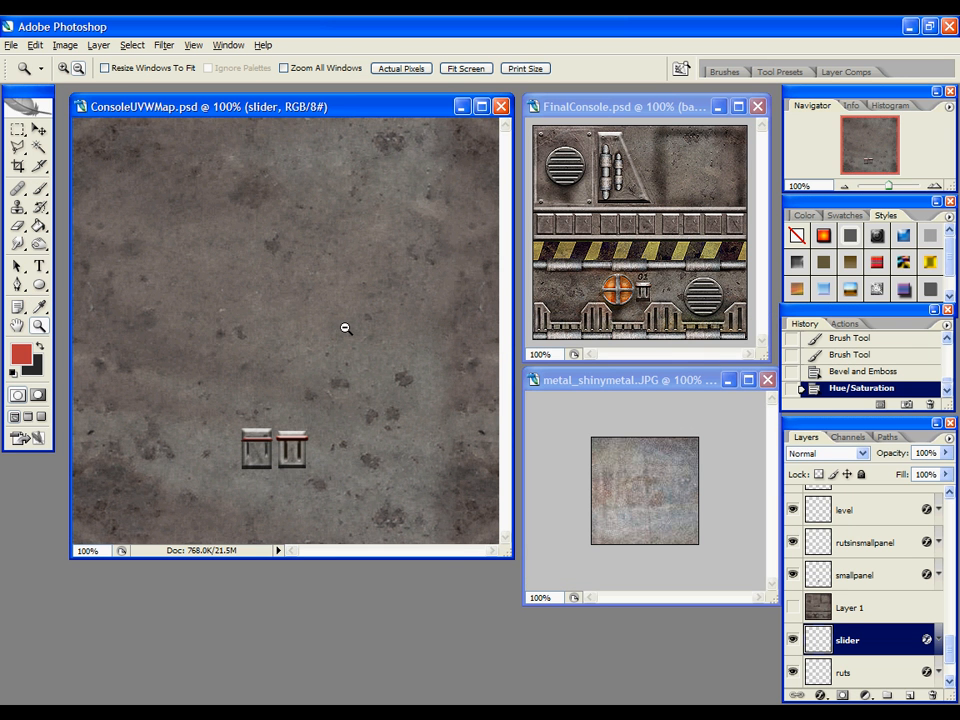
scroll(871, 592, "down", 2)
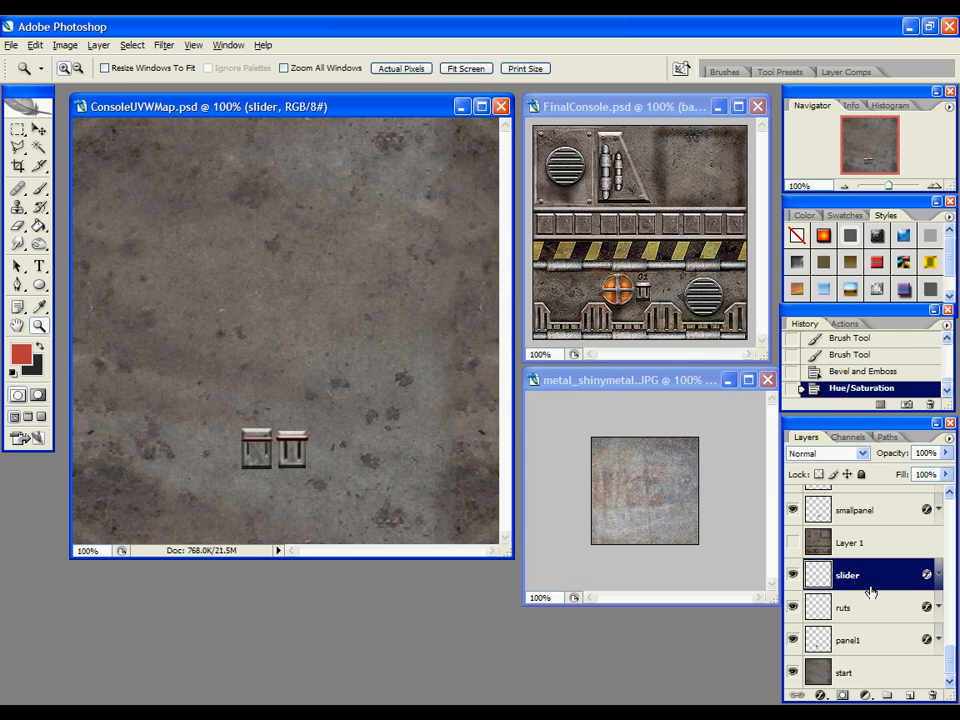
left_click_drag(863, 584, 931, 692)
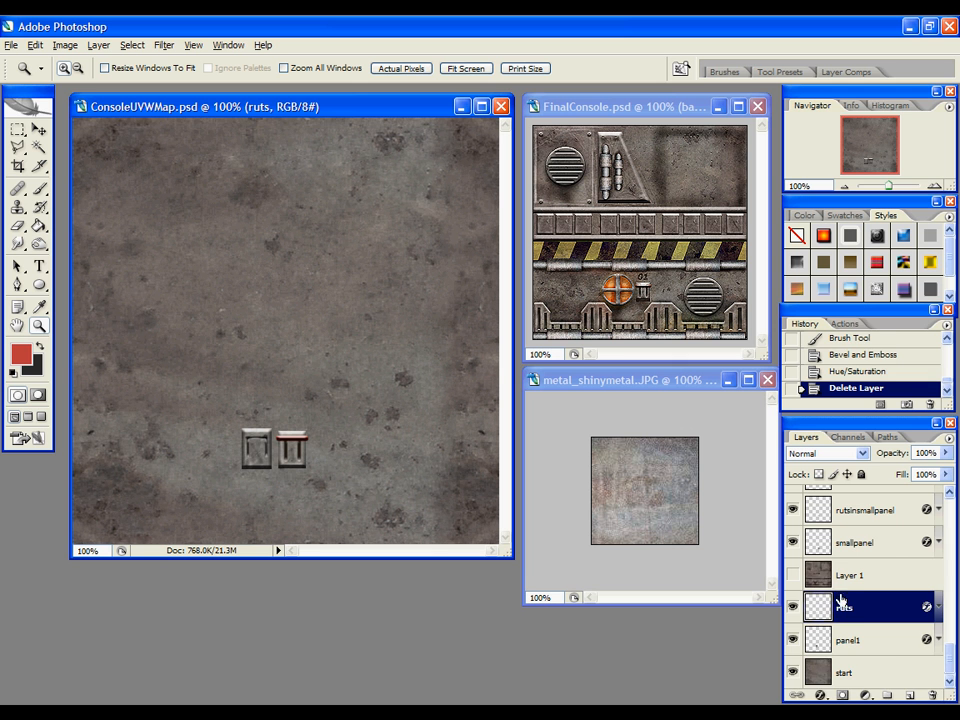
left_click(931, 692)
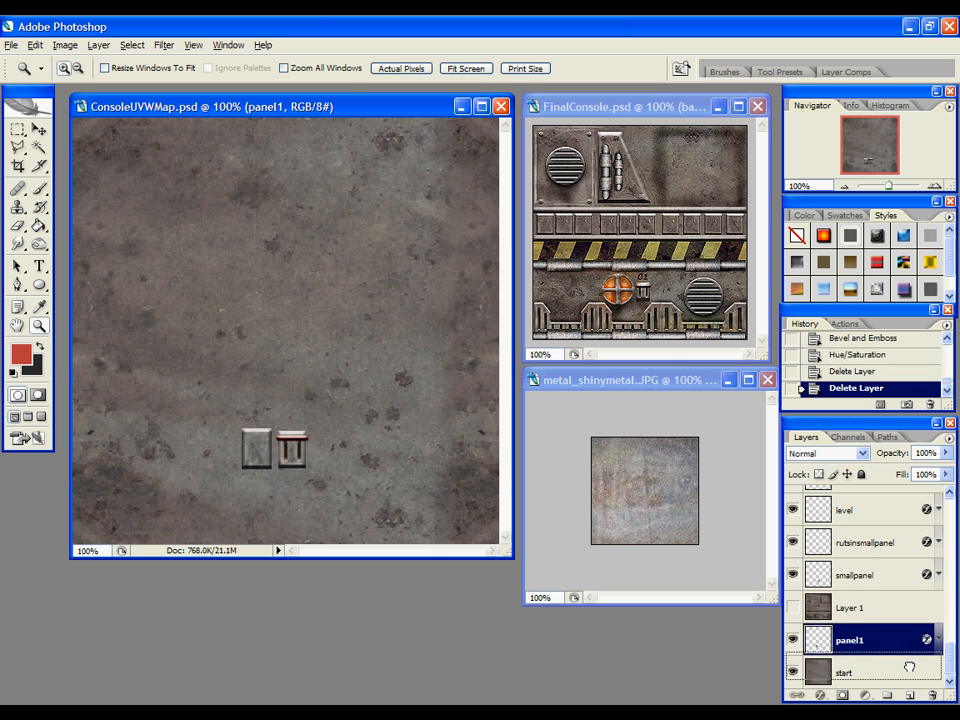
left_click_drag(925, 688, 930, 687)
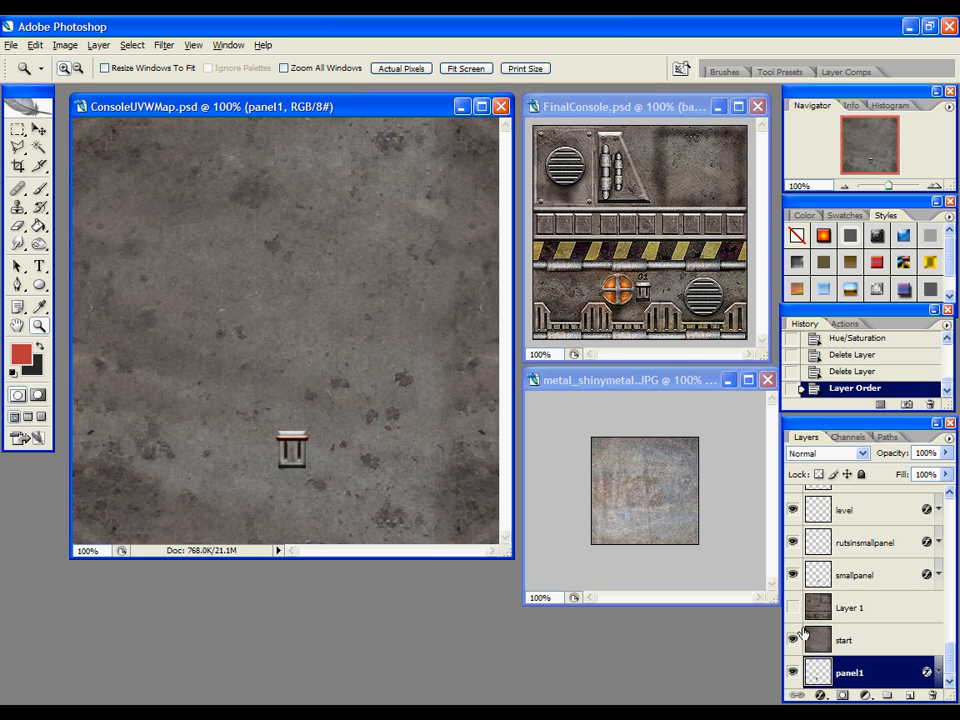
key("ctrl+z")
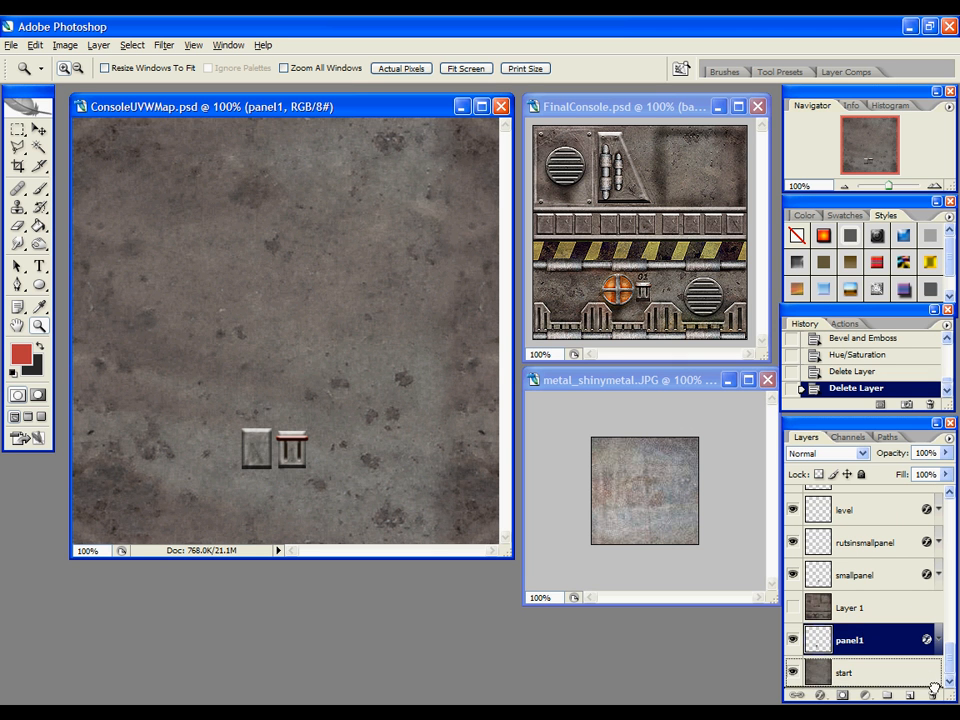
left_click_drag(866, 636, 926, 692)
Create a new layer above Layer 1 and merge the smallpanel, rutsinsmallpanel and level layers down into it
left_click(795, 639)
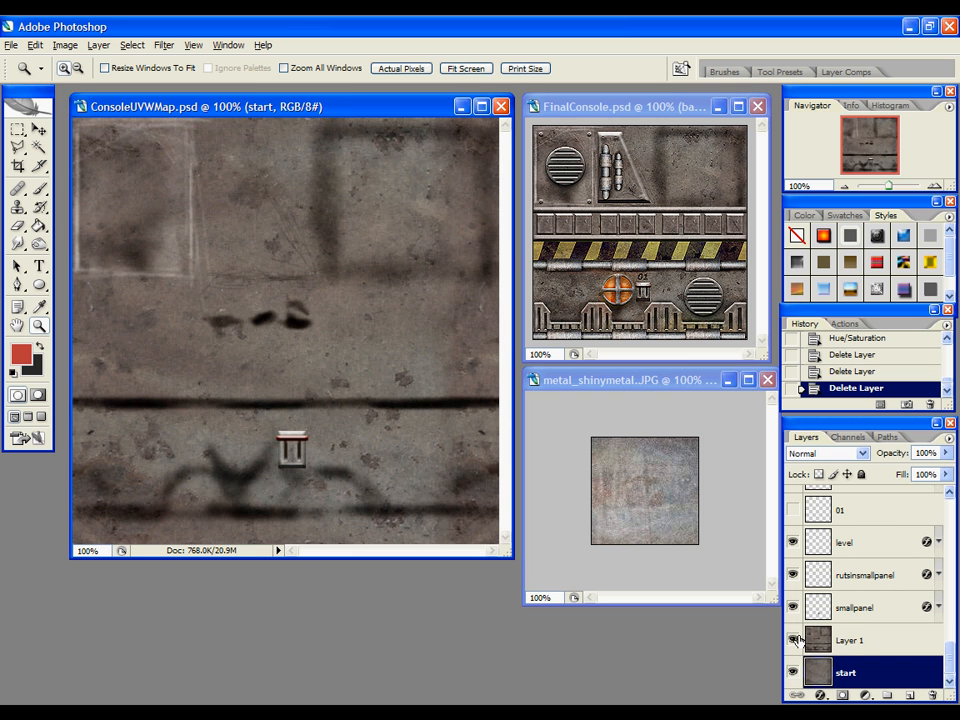
left_click(795, 639)
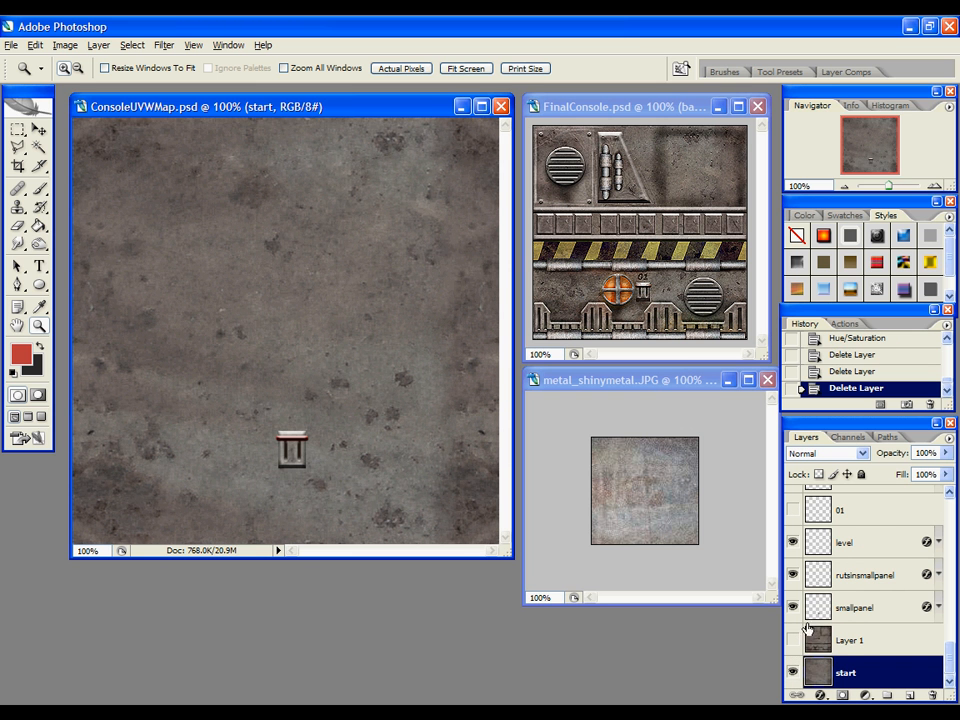
left_click(868, 606)
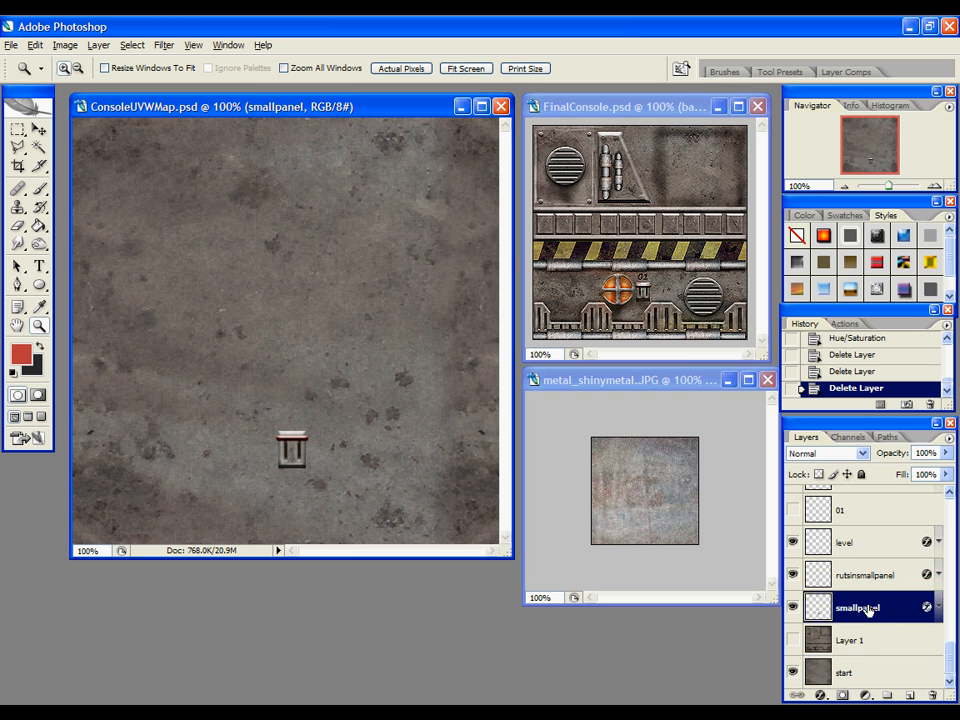
scroll(845, 570, "up", 2)
scroll(866, 557, "down", 1)
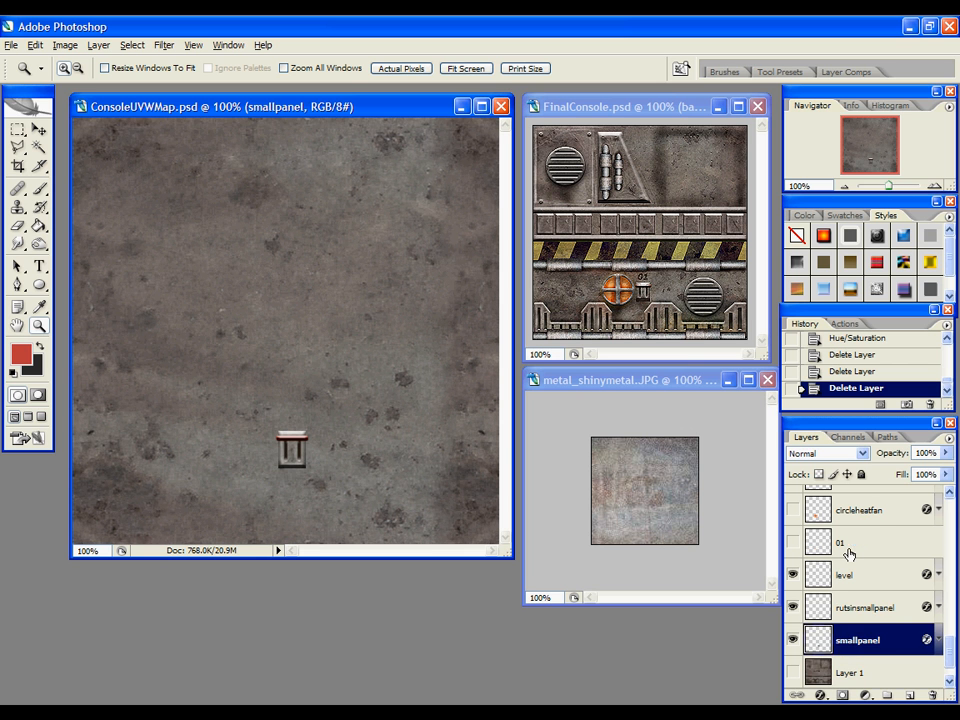
left_click(864, 674)
left_click(908, 695)
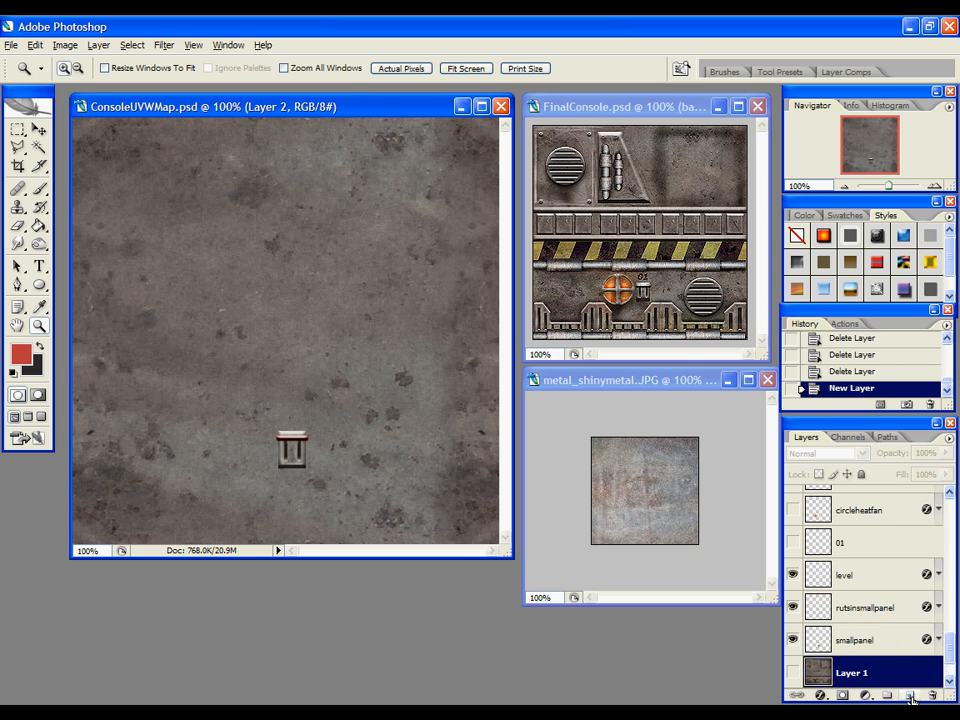
left_click(866, 641)
key("ctrl+e")
left_click(867, 607)
key("ctrl+e")
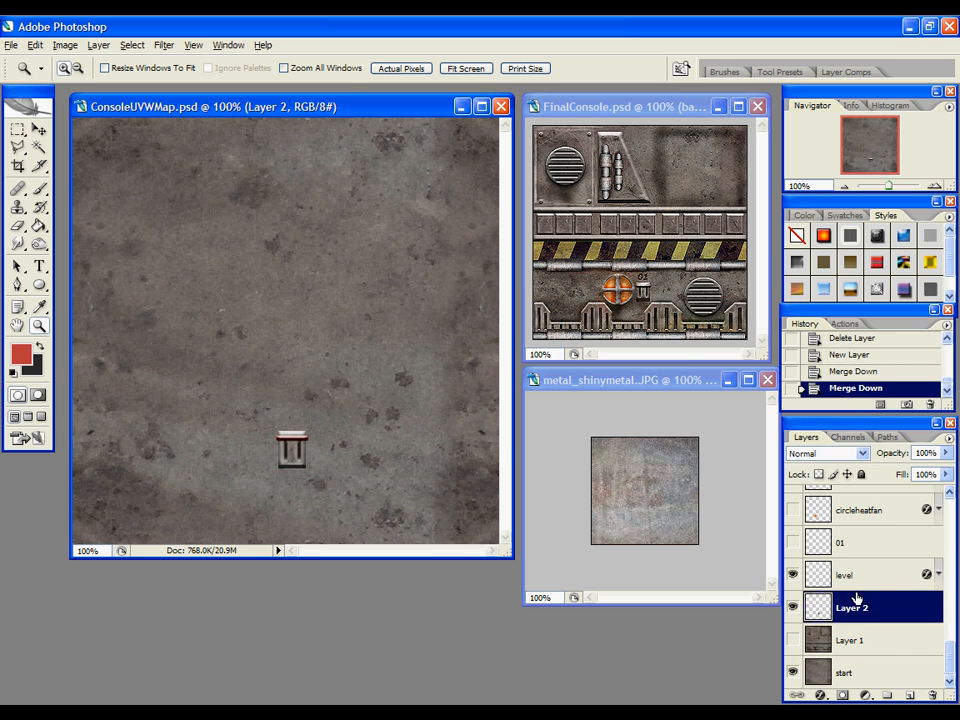
left_click(861, 588)
key("ctrl+e")
Rename the merged layer smallpanel and show the 01 layer
double_click(846, 607)
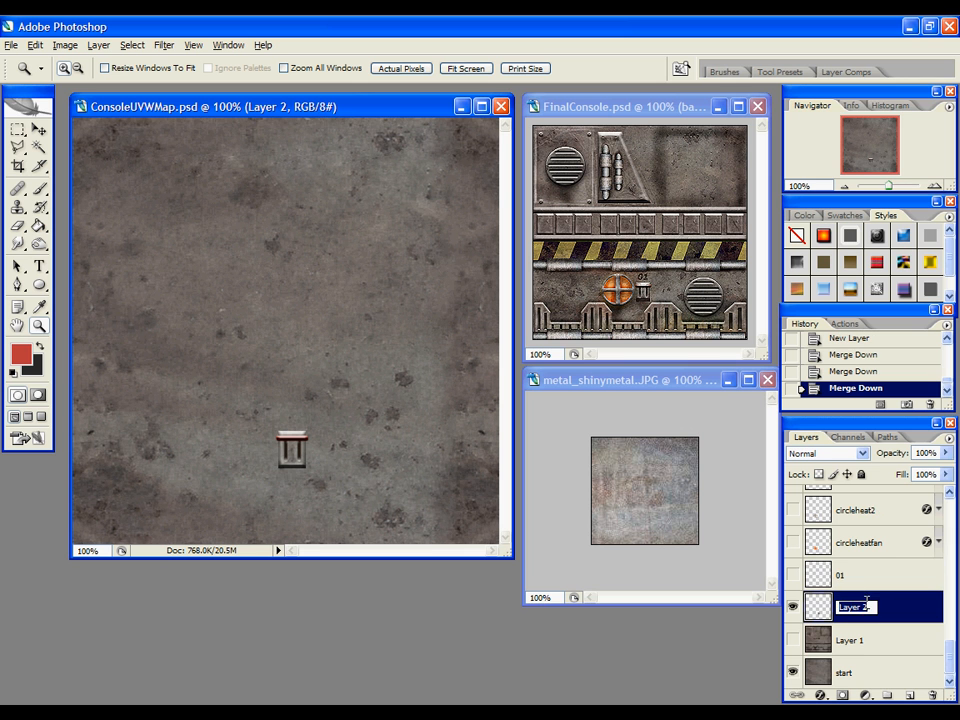
type("smallpanel")
key("Return")
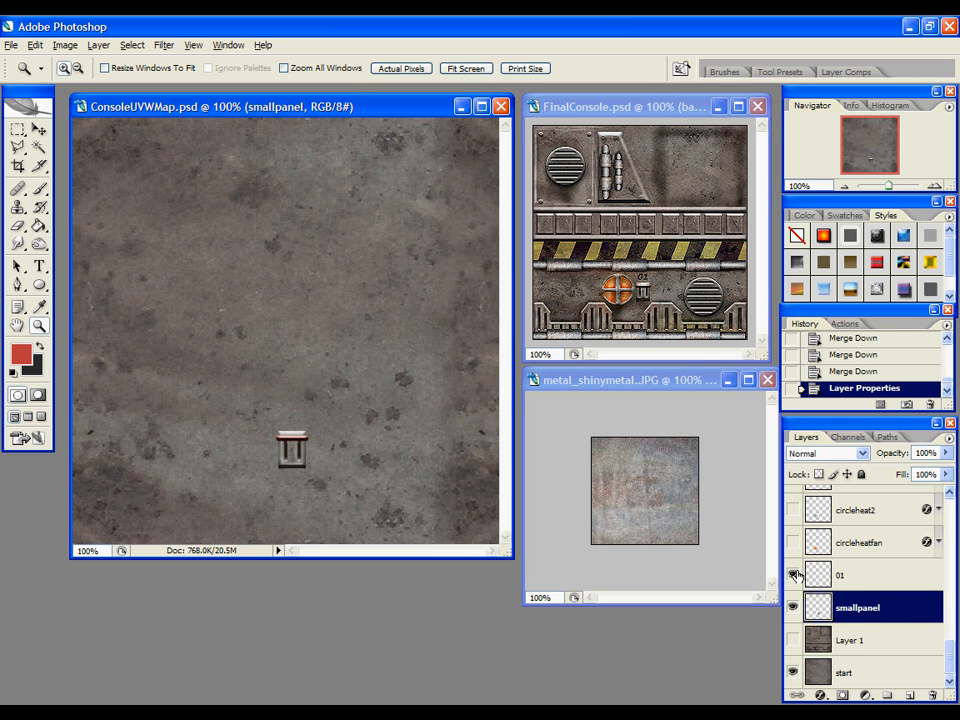
left_click(793, 574)
scroll(845, 595, "up", 2)
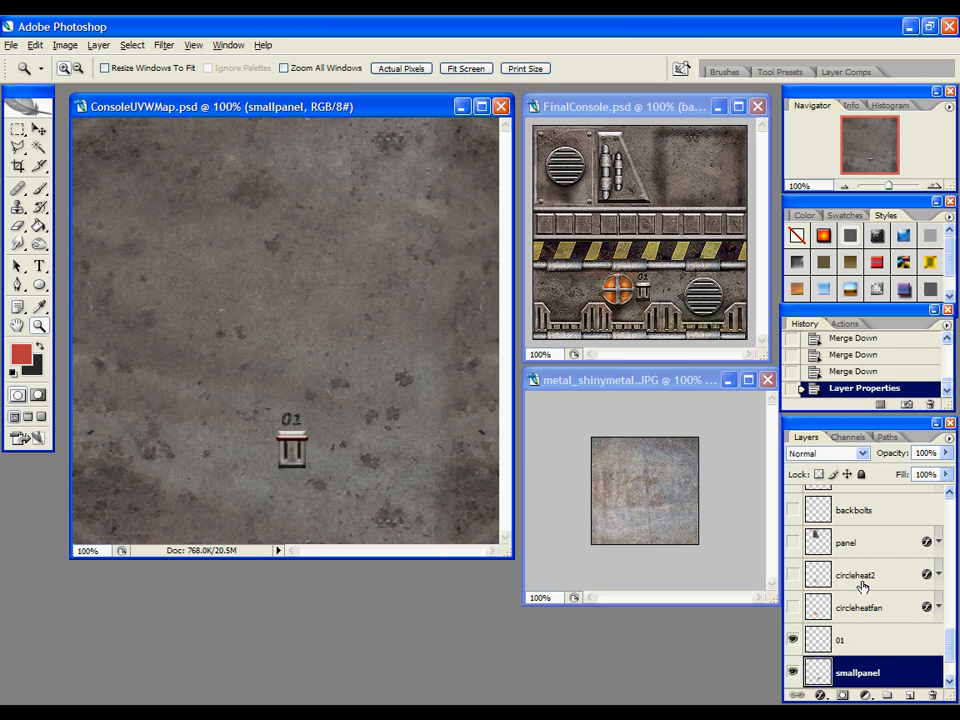
Show the circleheatfan and circleheat2 layers and view the orange heat fan at 200%
left_click(617, 293)
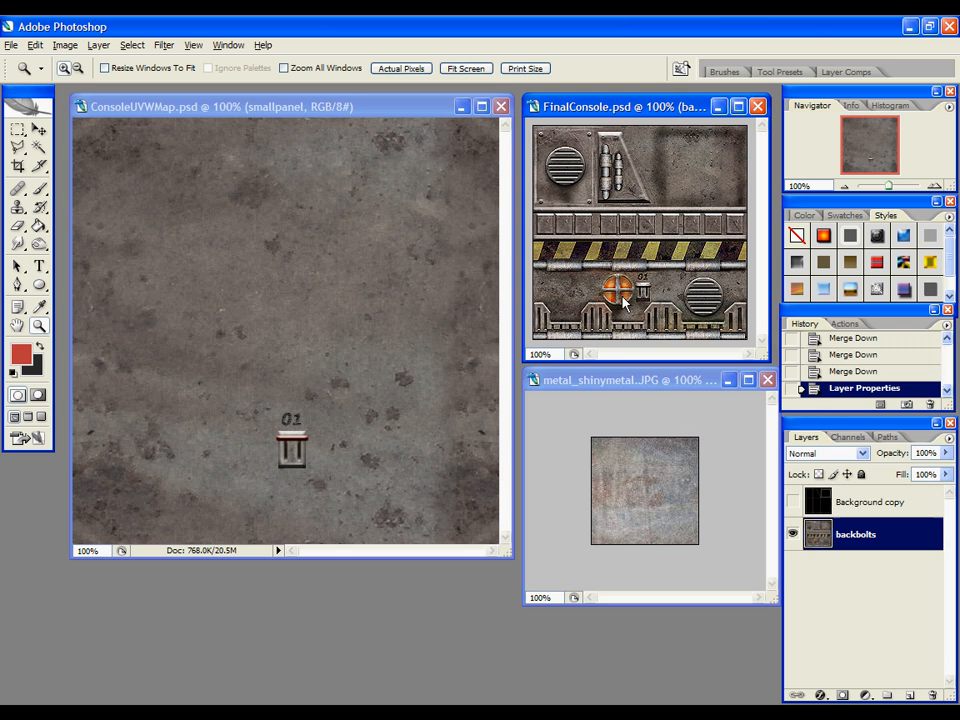
left_click(312, 392)
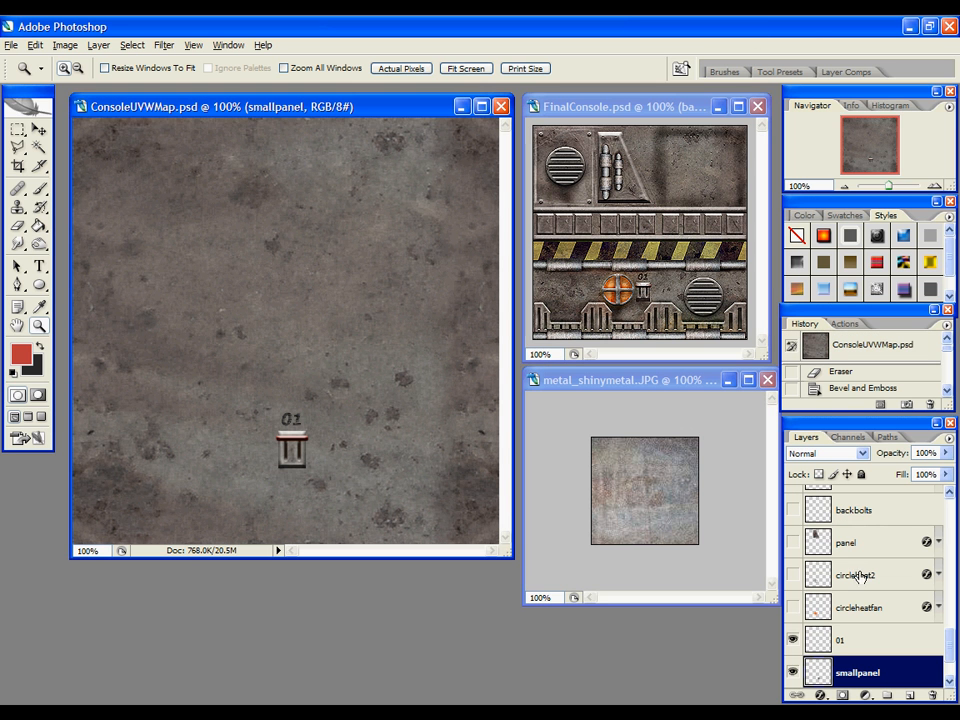
left_click(791, 611)
left_click(857, 606)
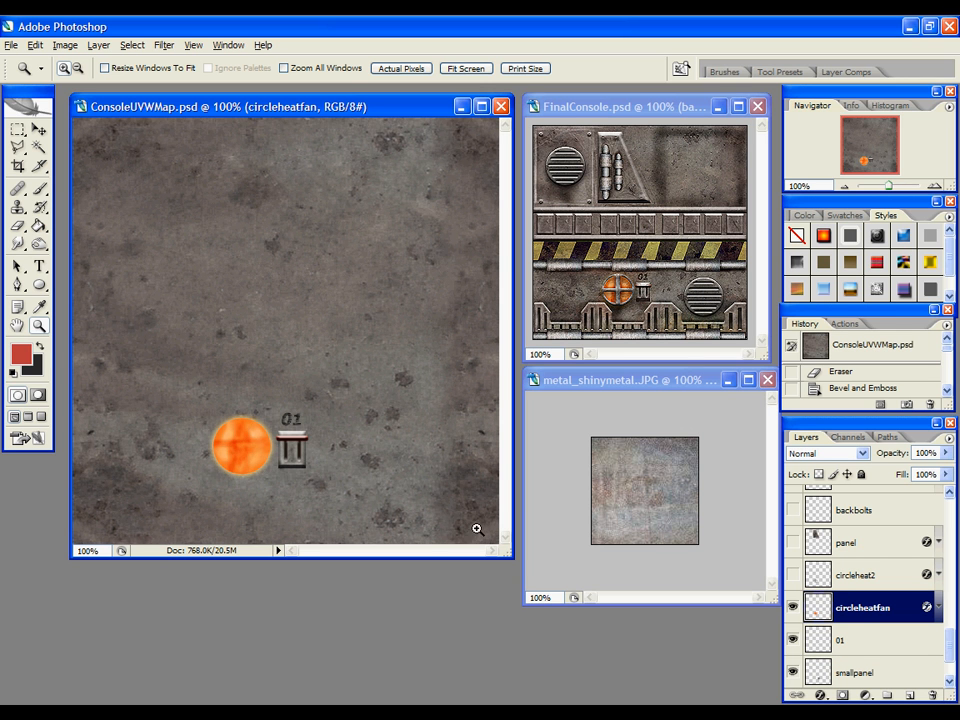
left_click(795, 576)
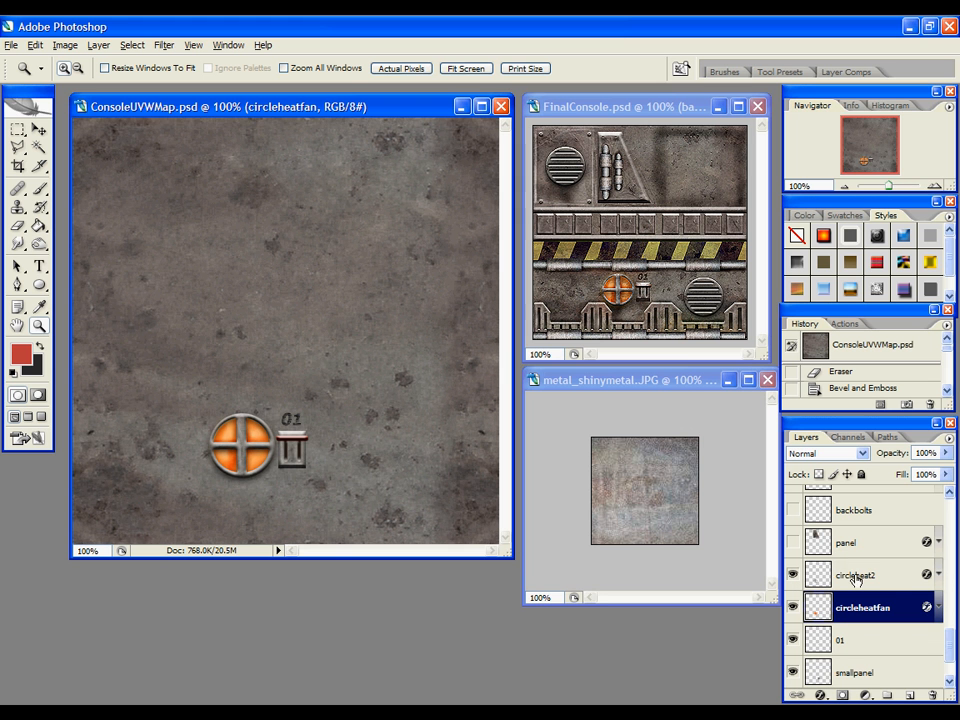
left_click(845, 576)
left_click(229, 449)
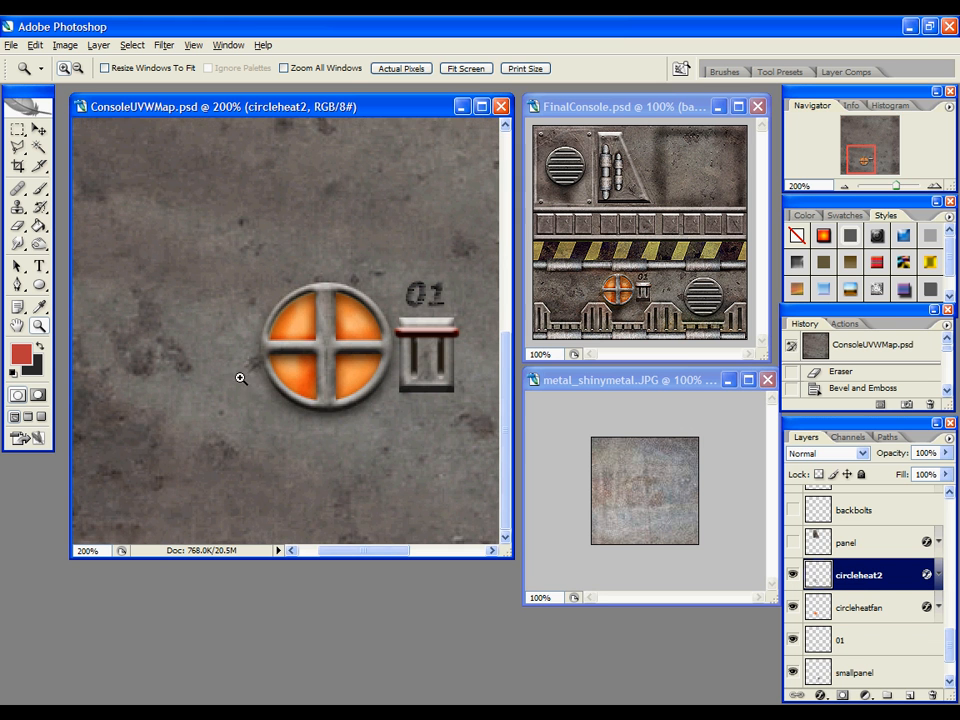
scroll(341, 369, "up", 1)
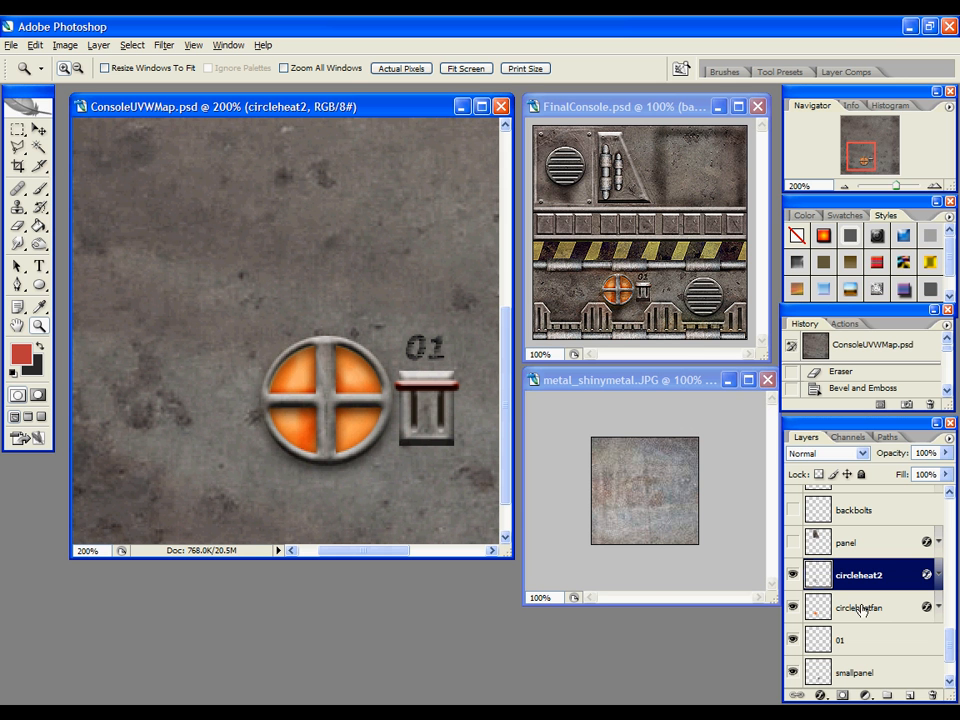
Add a new layer, draw an elliptical selection beside the orange fan, and copy that area of the start texture onto its own layer
left_click_drag(17, 130, 95, 148)
key("ctrl+shift+alt+n")
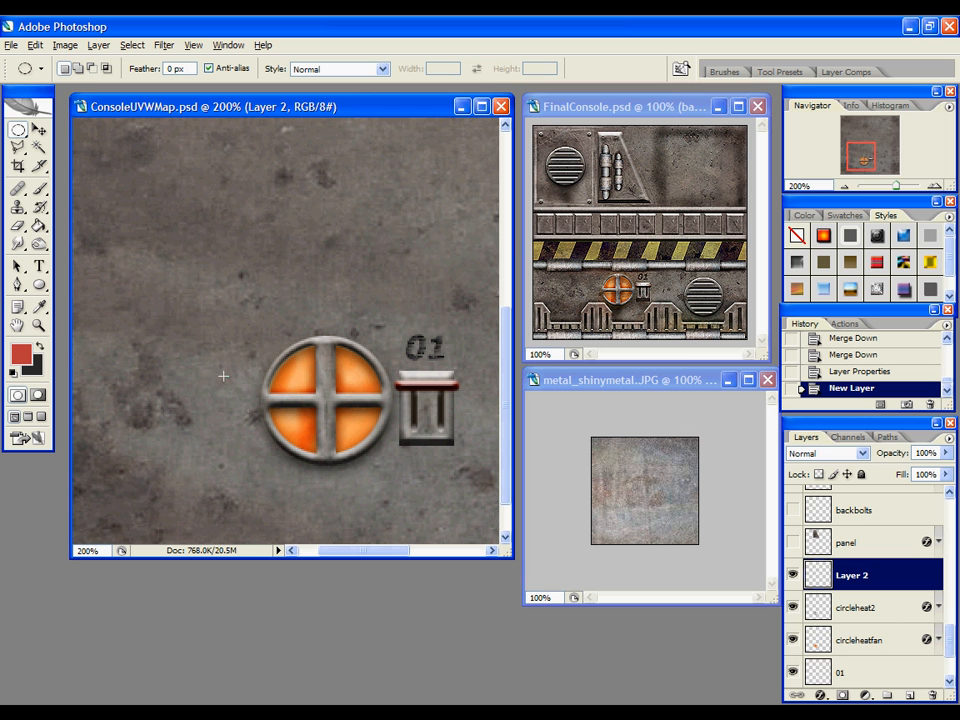
left_click_drag(252, 484, 222, 486)
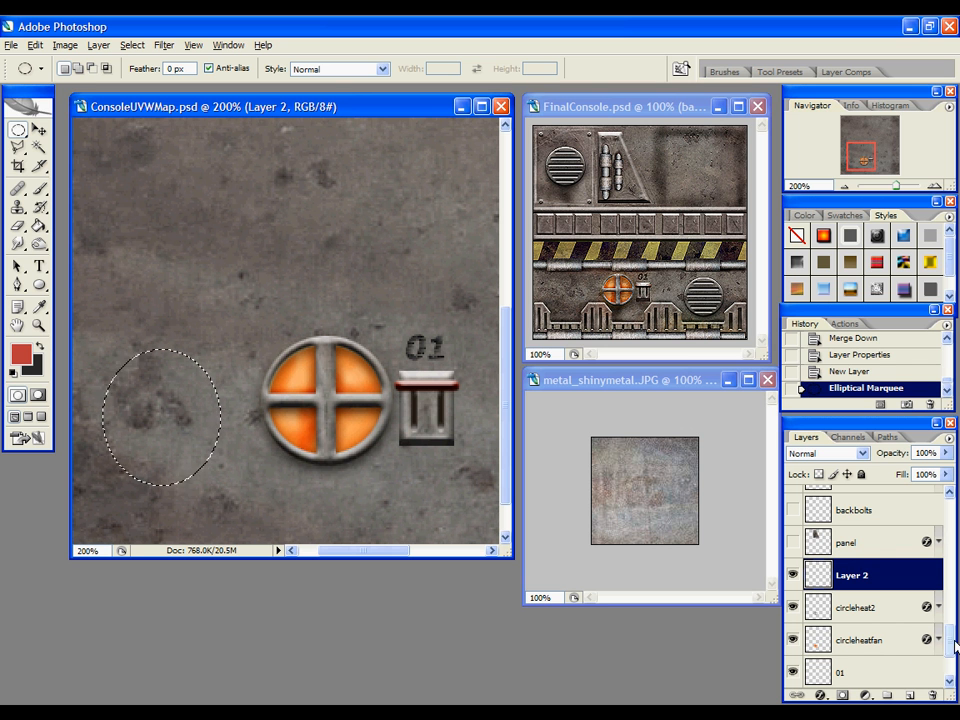
scroll(862, 600, "down", 3)
left_click(845, 673)
key("ctrl+v")
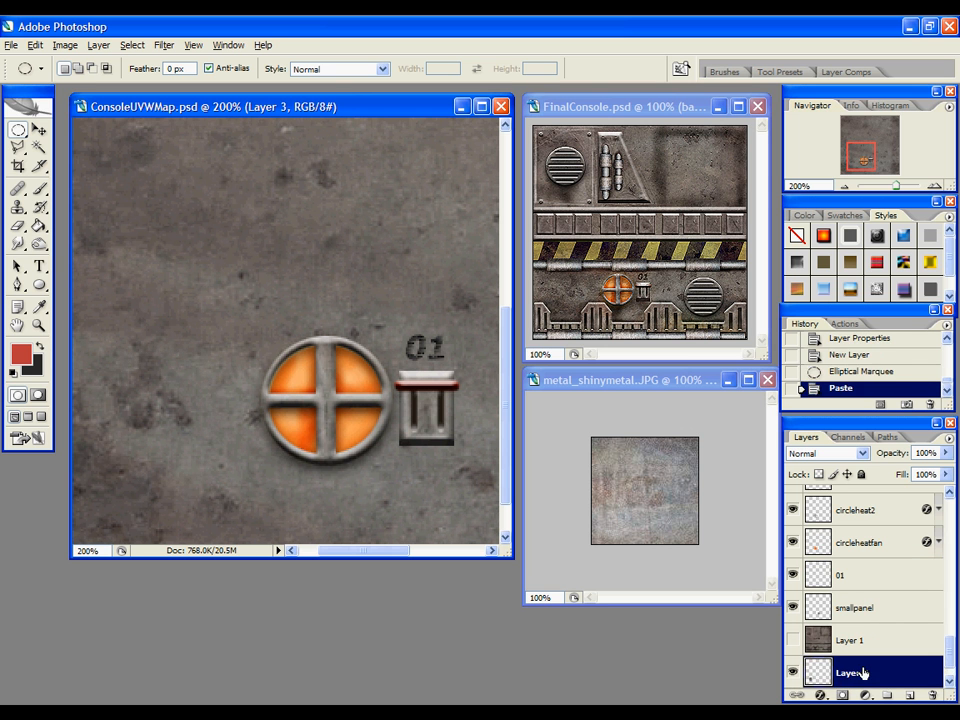
Move the pasted disc layer above the 01 layer and rename it template
left_click_drag(858, 660, 846, 622)
double_click(845, 631)
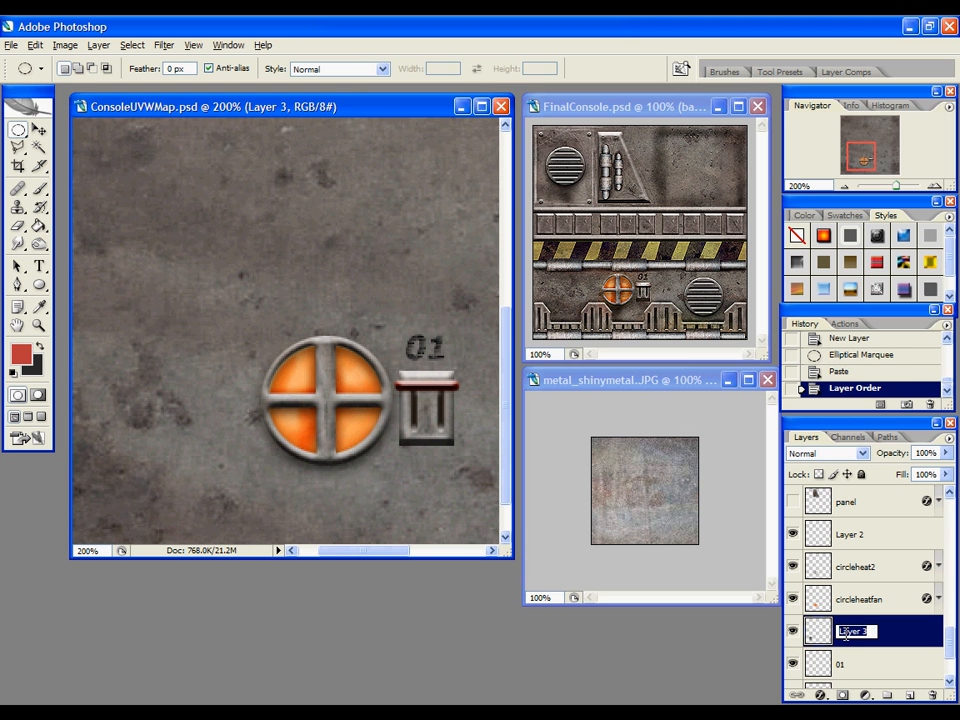
type("c")
key("Return")
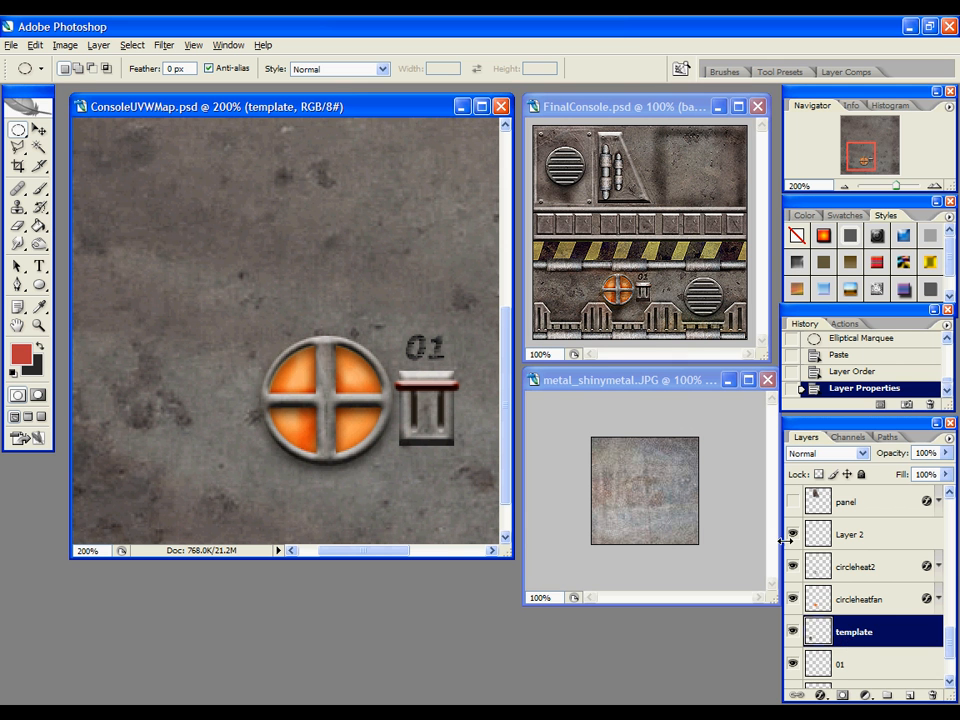
Hide the start layer and draw an elliptical selection inside the grey metal disc, leaving a rim around it
scroll(922, 651, "down", 3)
left_click(793, 673)
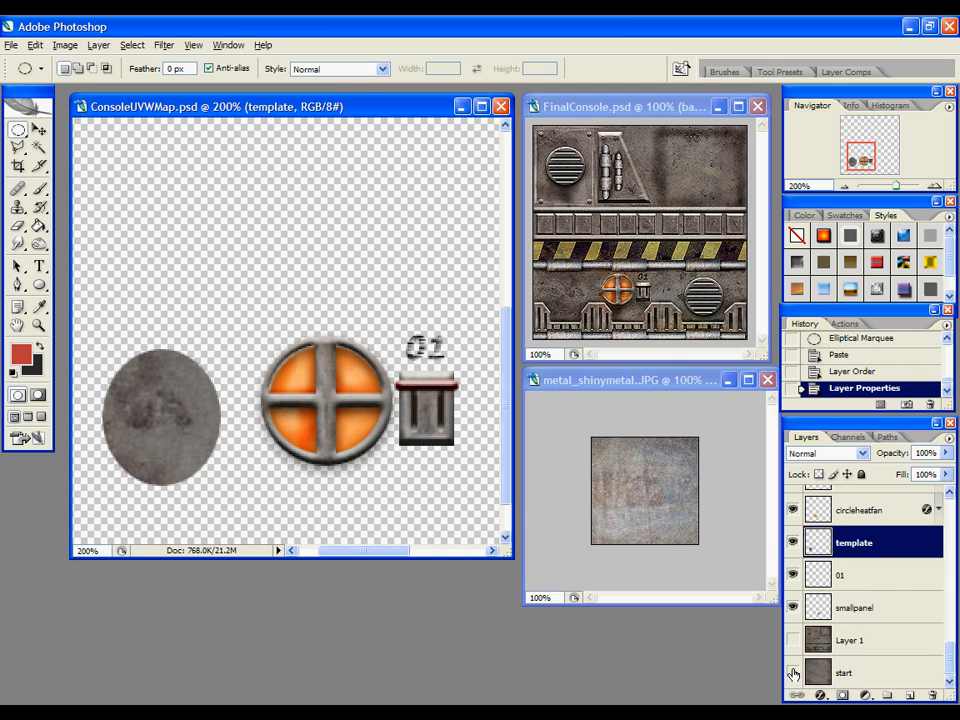
scroll(870, 550, "up", 1)
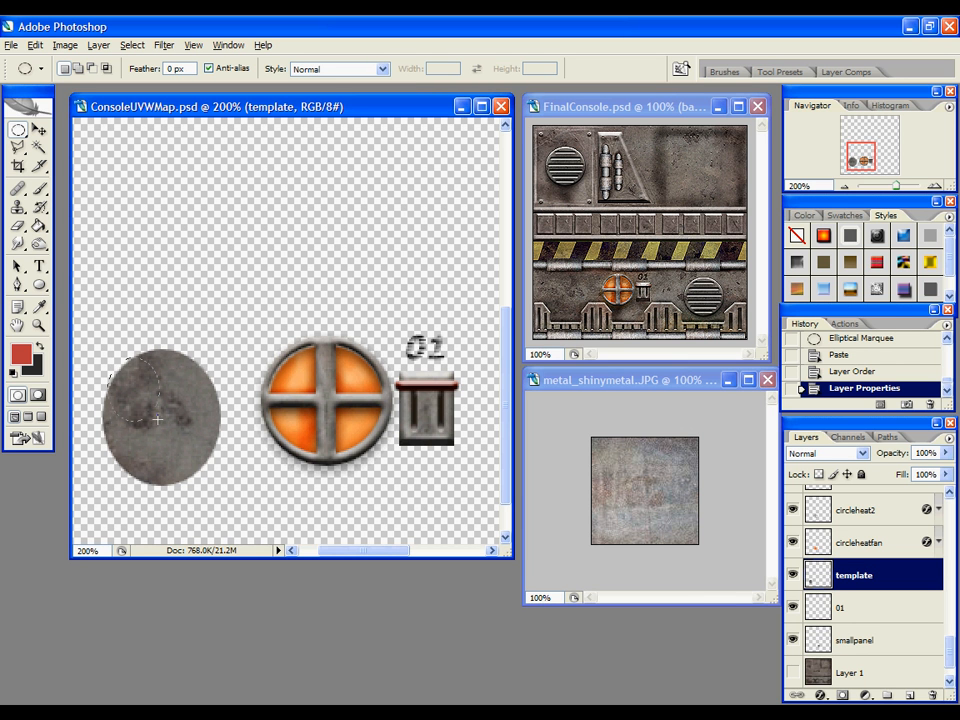
left_click_drag(200, 462, 200, 462)
left_click(116, 375)
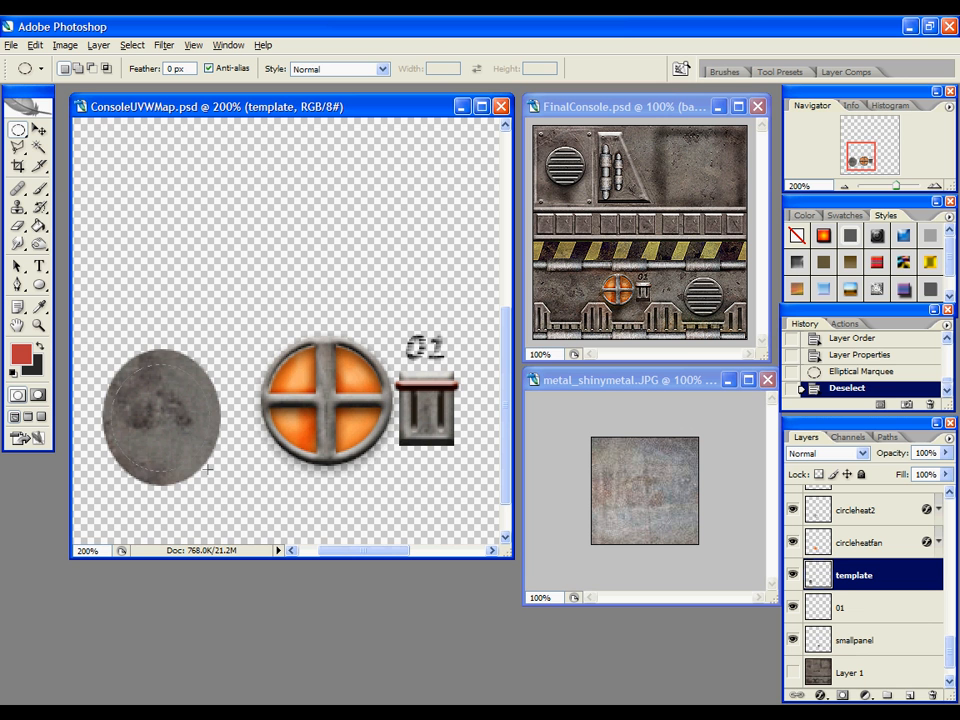
left_click_drag(207, 468, 209, 469)
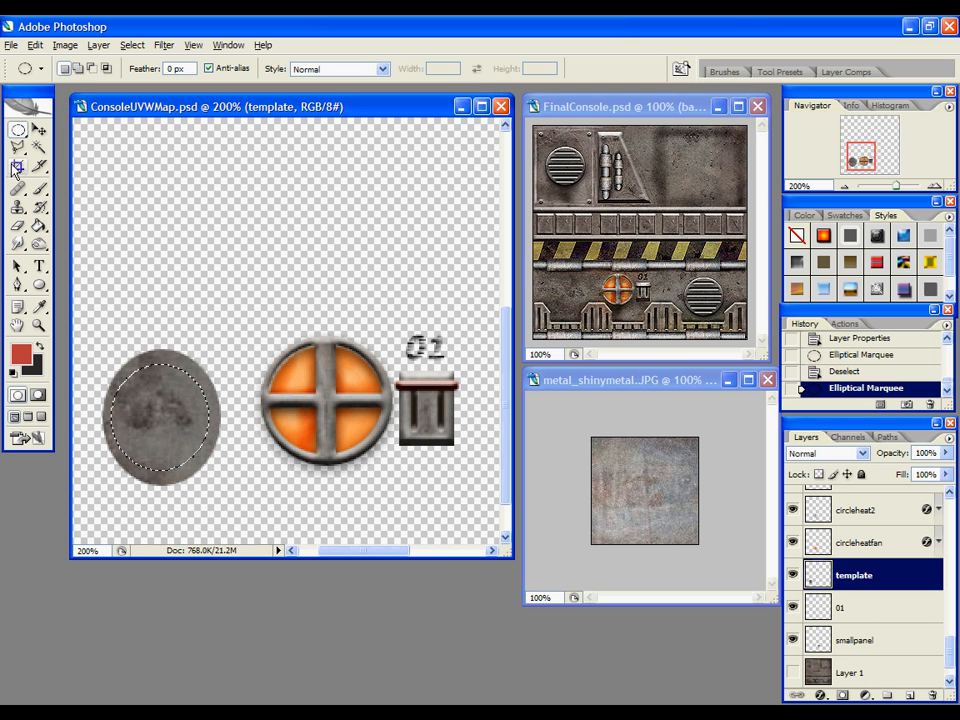
Subtract a cross shape from the circular selection with the Polygonal Lasso, leaving four separate quadrants selected
left_click_drag(17, 147, 100, 159)
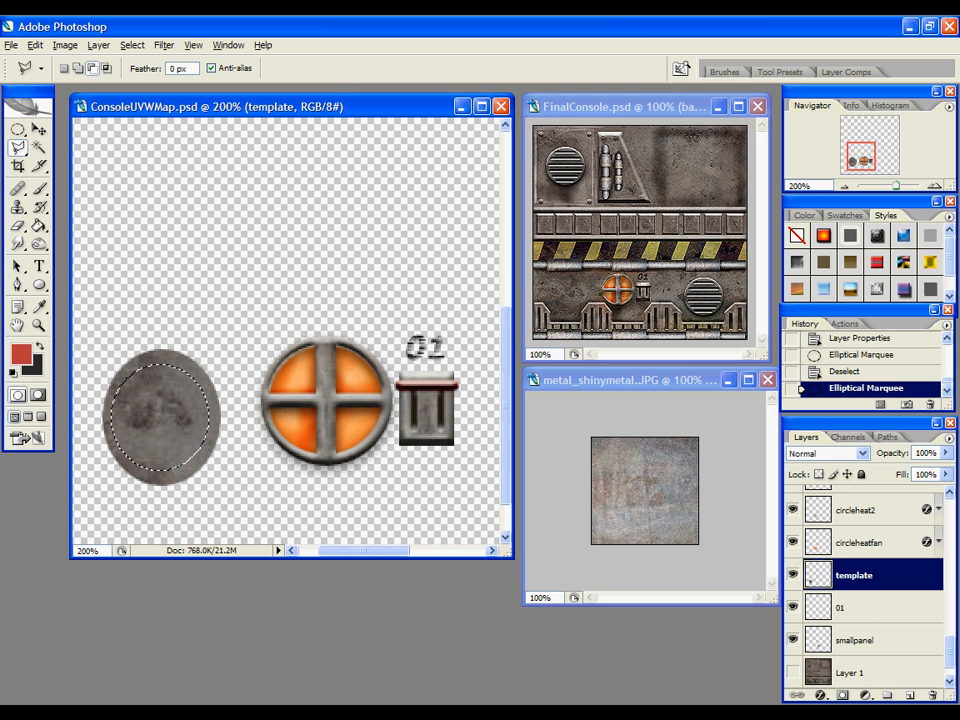
left_click(172, 471)
left_click(173, 423)
left_click(210, 421)
left_click(211, 408)
left_click(172, 409)
left_click(172, 353)
left_click(150, 353)
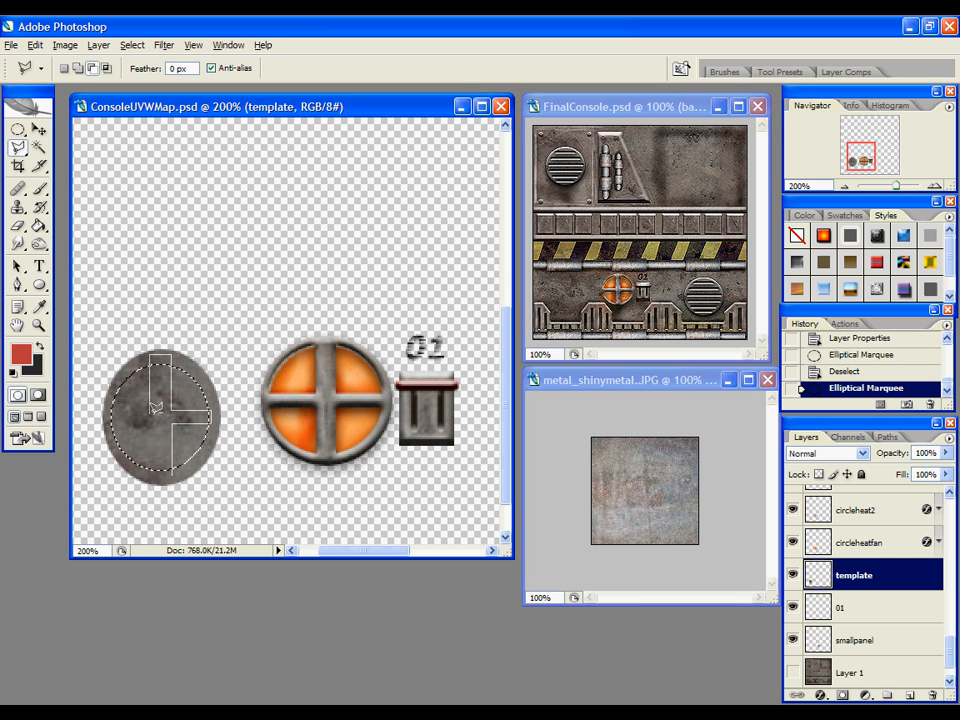
left_click(150, 411)
left_click(173, 470)
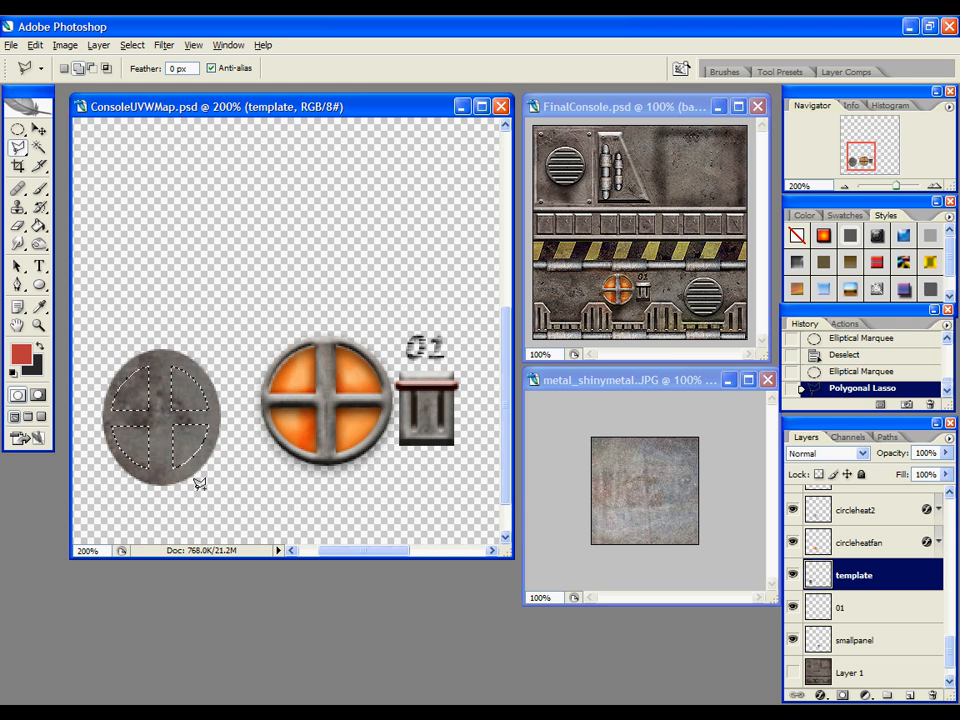
Clear the four selected quadrants from the template disc, deselect, and move the resulting wheel slightly up beside the orange fan
key("Delete")
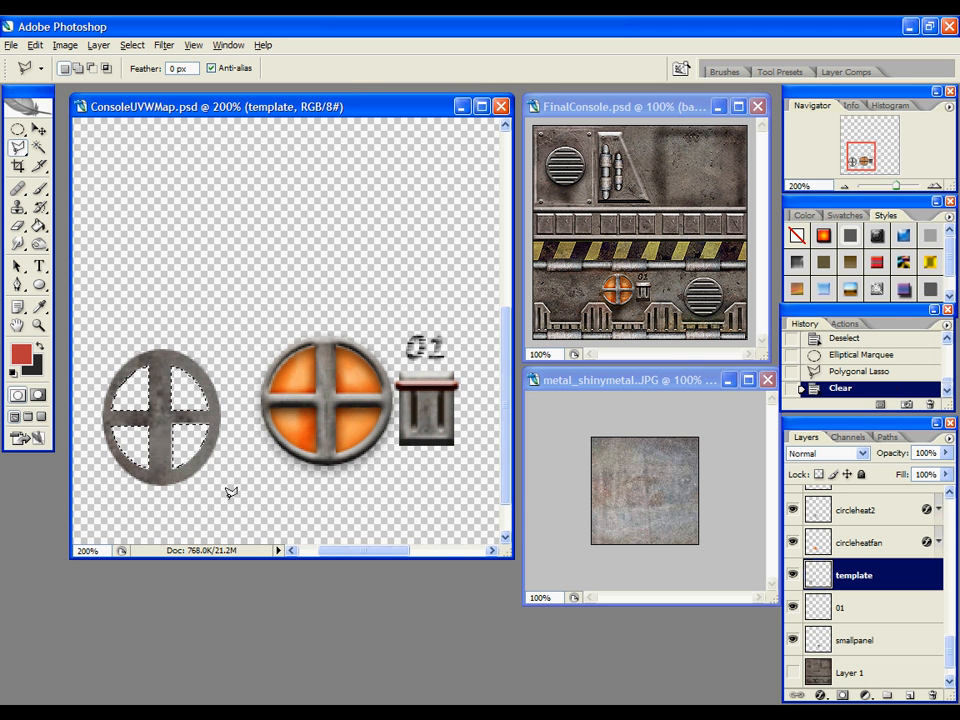
key("ctrl+d")
left_click(38, 129)
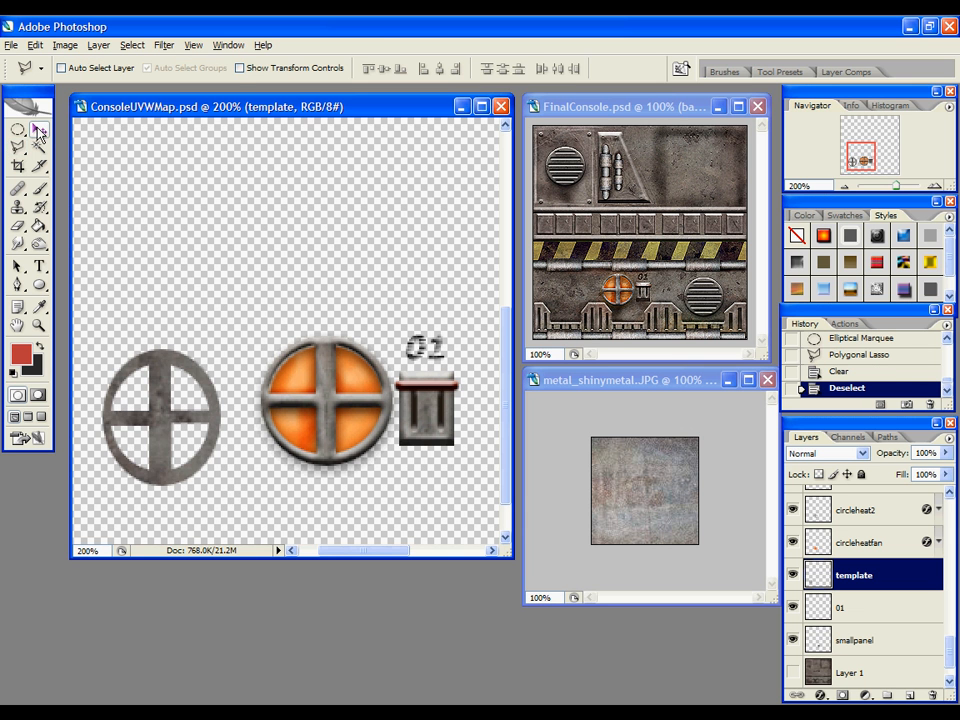
mouse_move(150, 415)
left_mouse_down()
mouse_move(242, 399)
mouse_move(158, 400)
left_mouse_up()
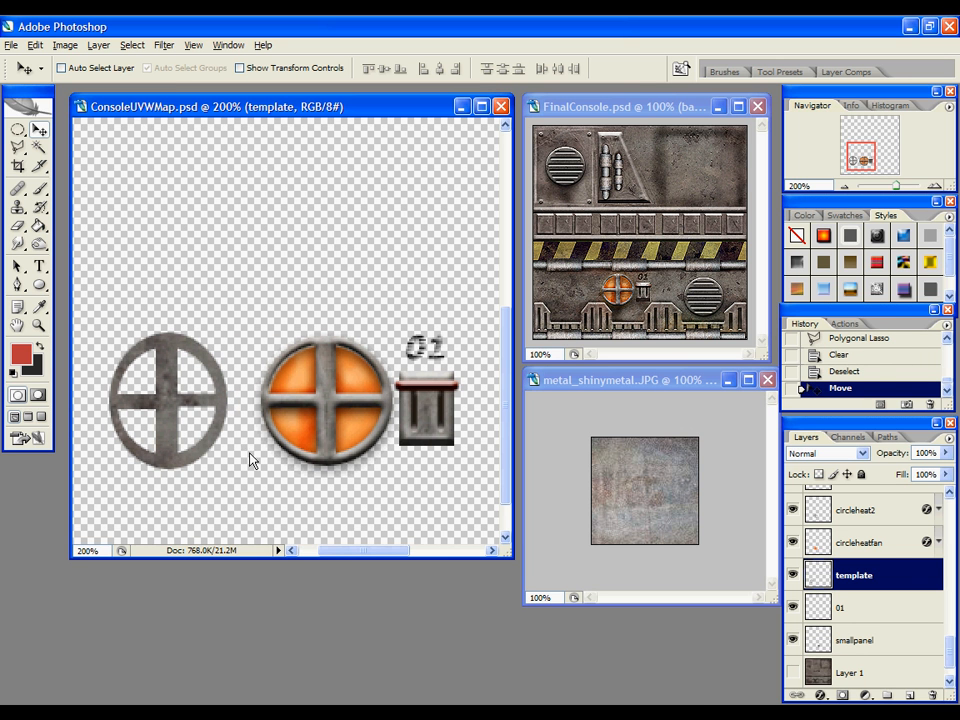
Delete the template layer, select the circleheatfan layer, and hide circleheat2 to leave only the orange disc
right_click(883, 589)
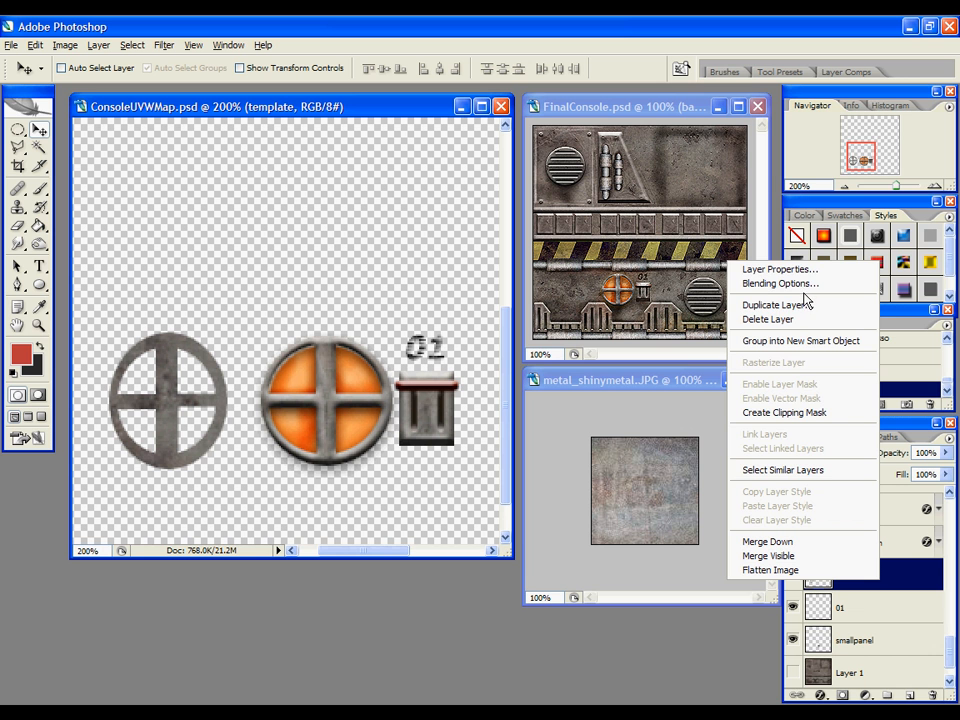
left_click(203, 481)
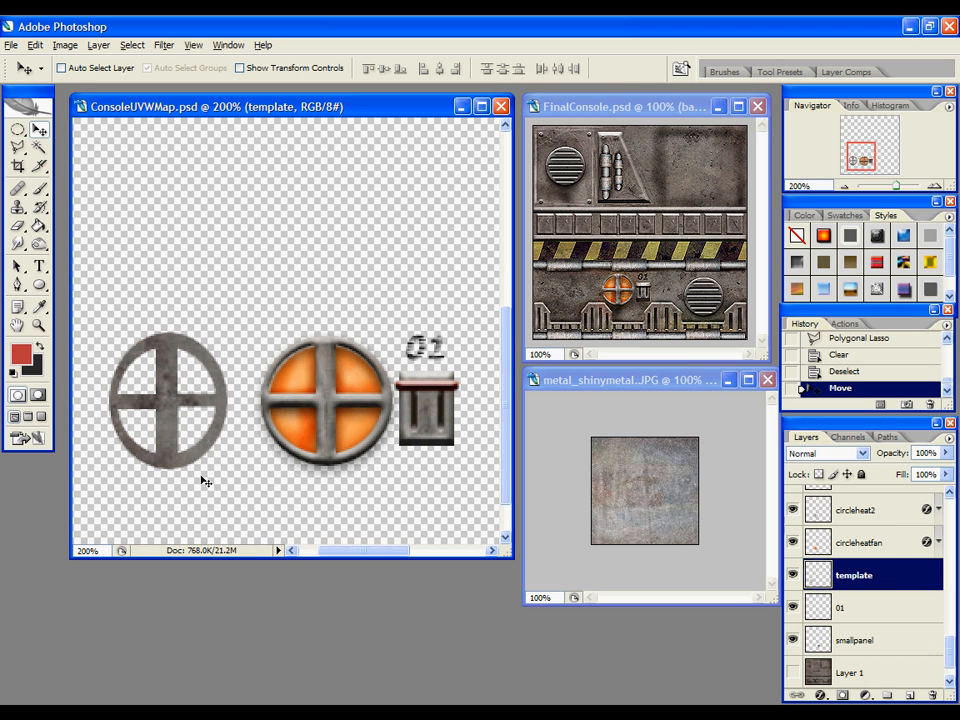
key("Delete")
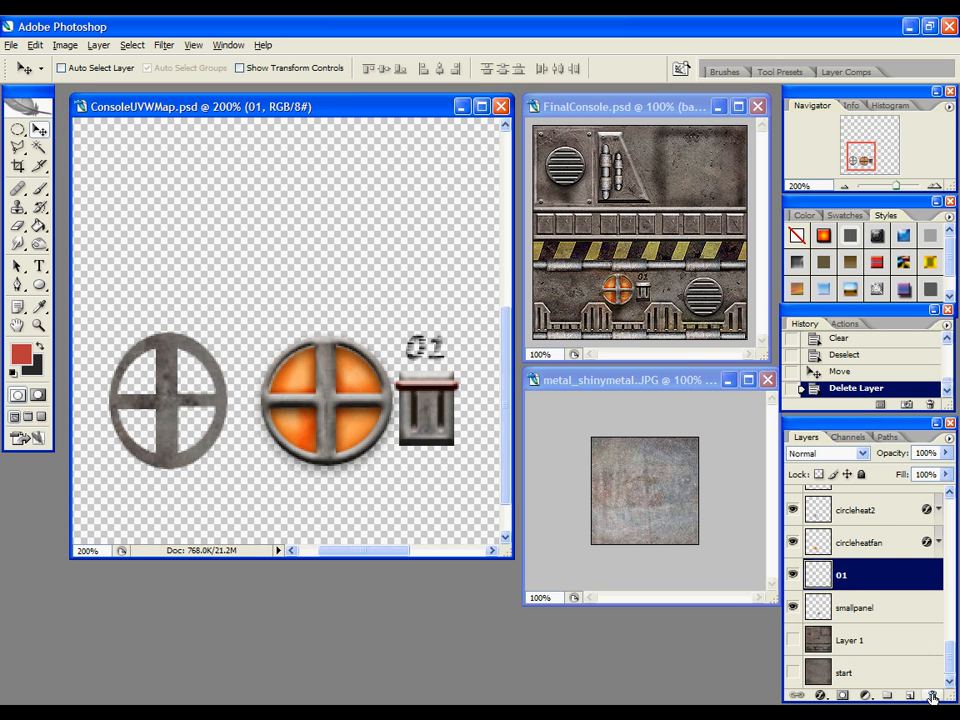
left_click(850, 561)
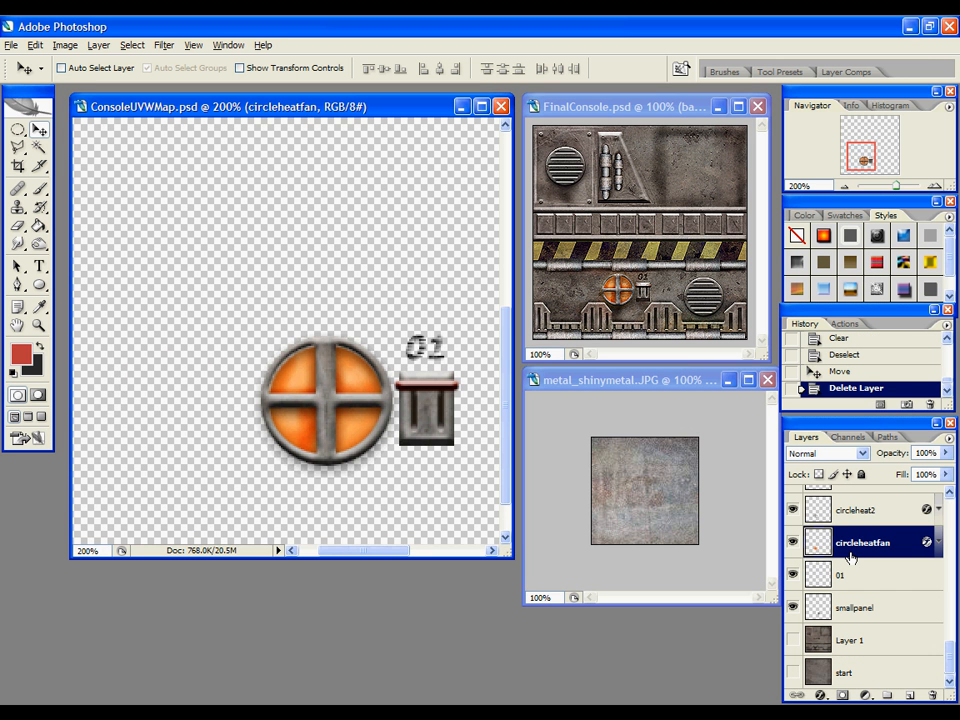
left_click(793, 509)
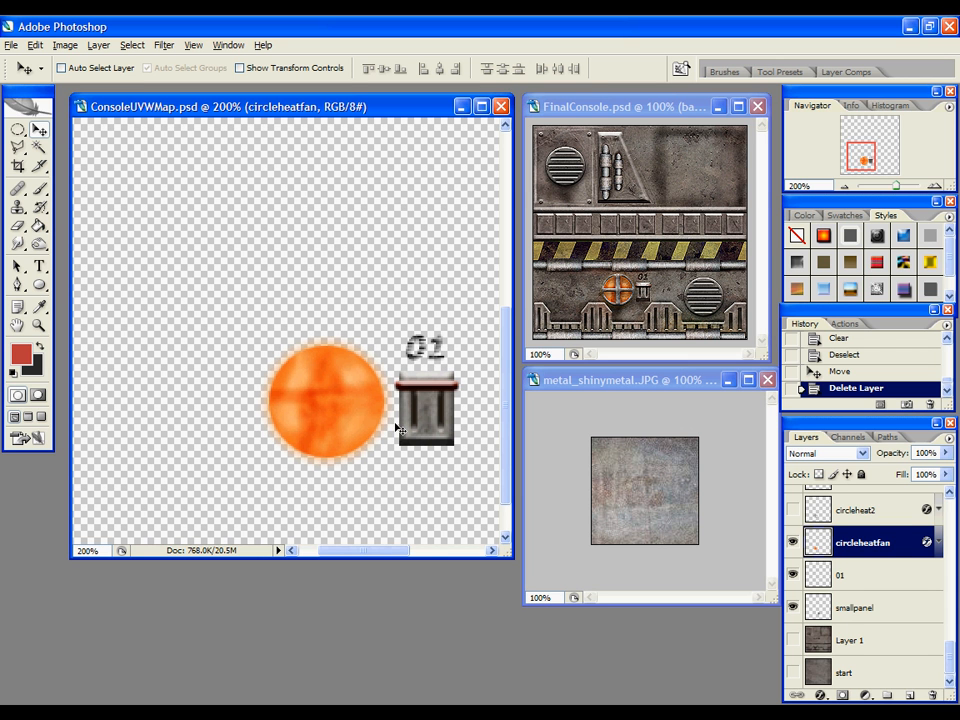
Draw an elliptical selection beside the orange disc and fill it on a new layer above 01 with orange sampled from the disc
left_click(17, 129)
left_click_drag(128, 346, 233, 460)
left_click(850, 576)
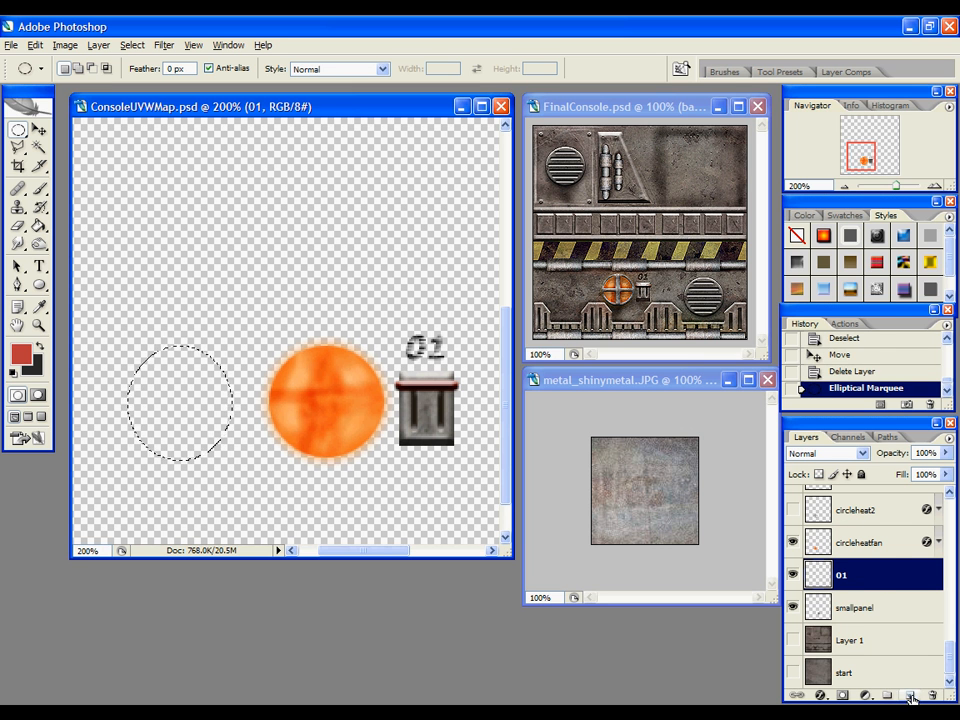
key("ctrl+shift+alt+n")
key("i")
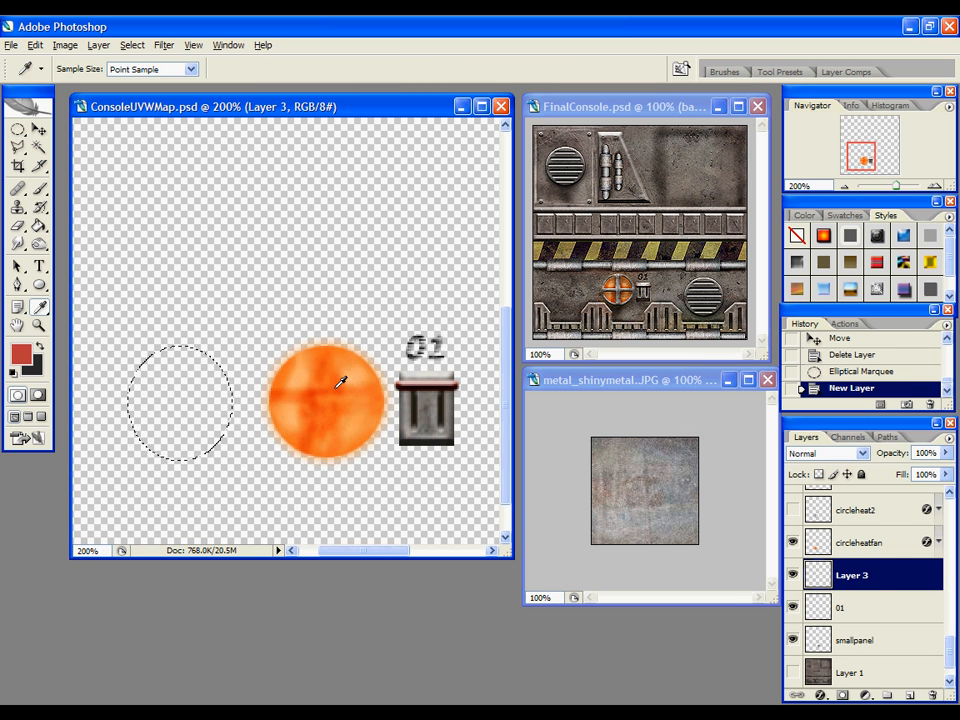
left_click(290, 385)
key("g")
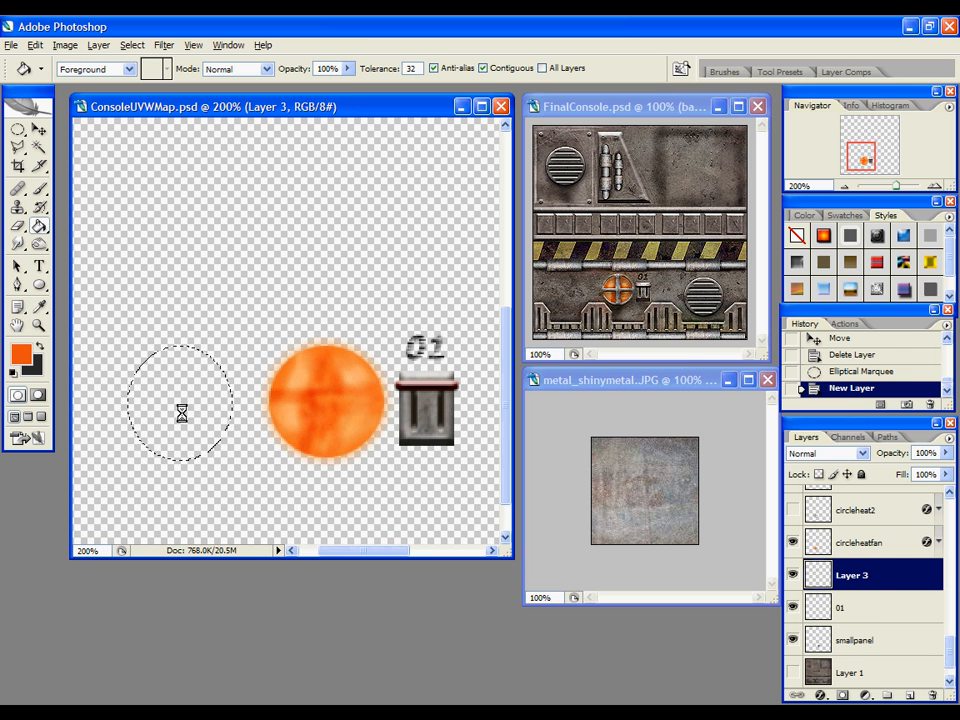
left_click(184, 411)
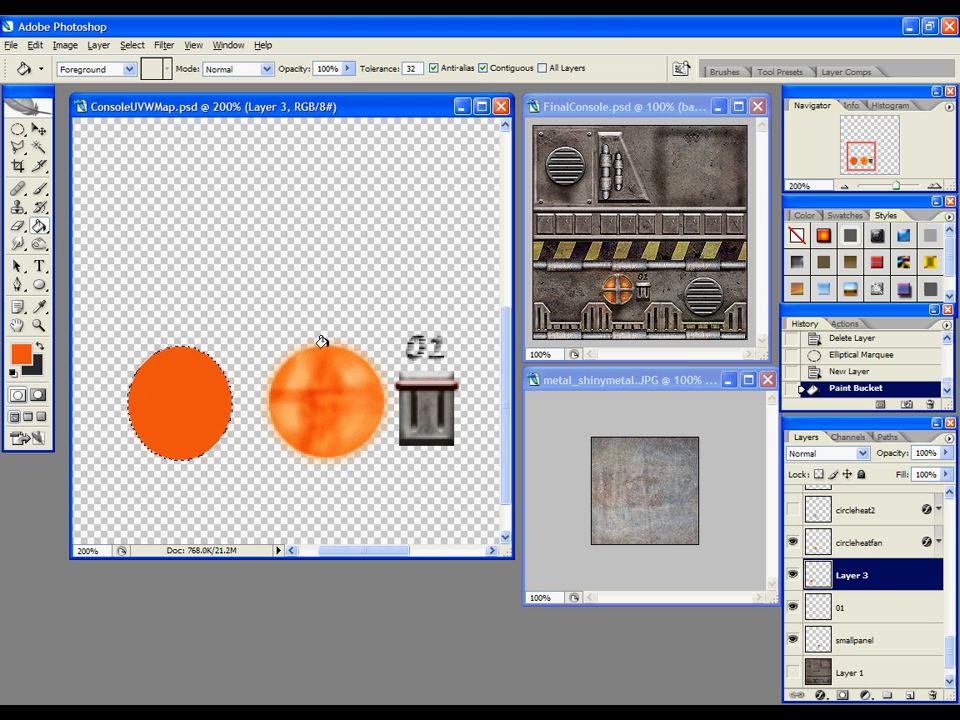
left_click(39, 243)
key("i")
left_click(21, 353)
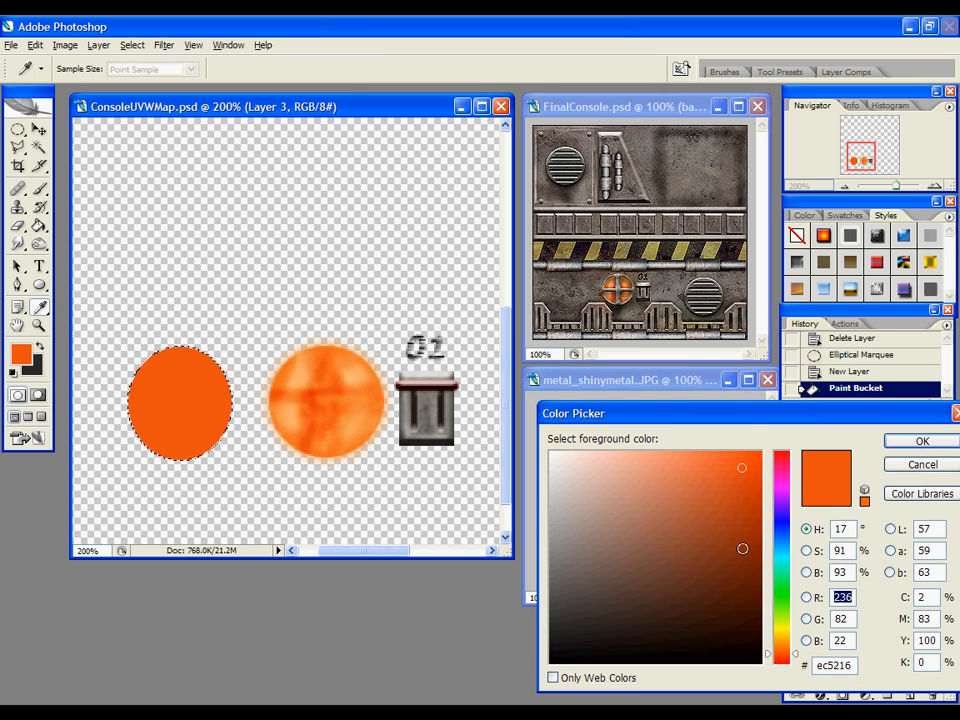
left_click(740, 540)
left_click(781, 630)
left_click(694, 510)
left_click(921, 464)
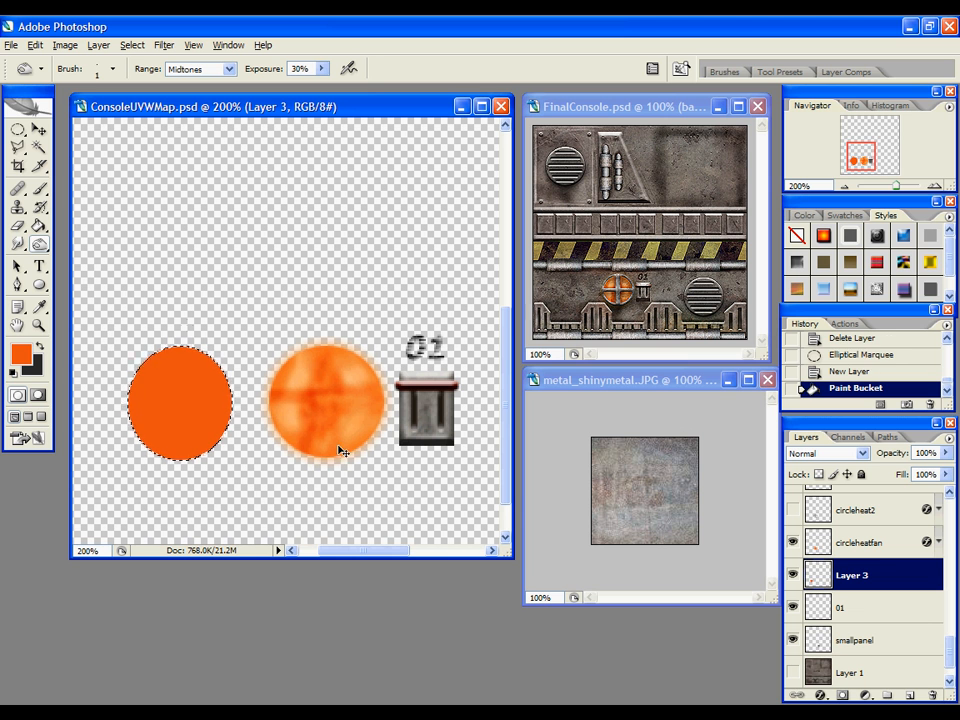
Deselect the filled circle and increase the circleheatfan layer's outer glow size to about 35 px
key("ctrl+d")
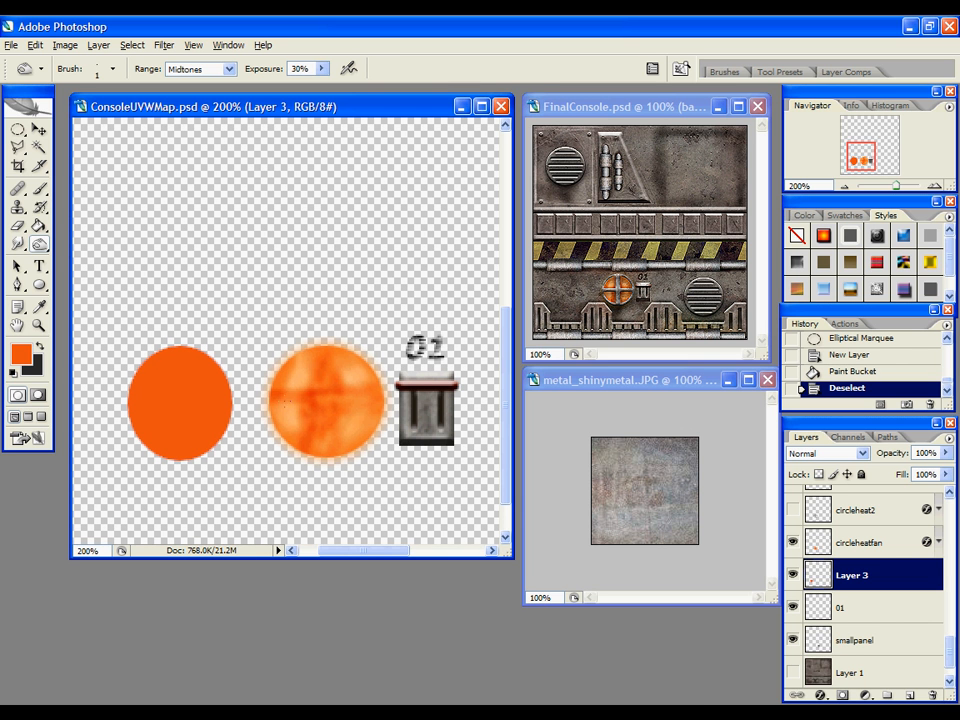
left_click(938, 543)
left_click(888, 583)
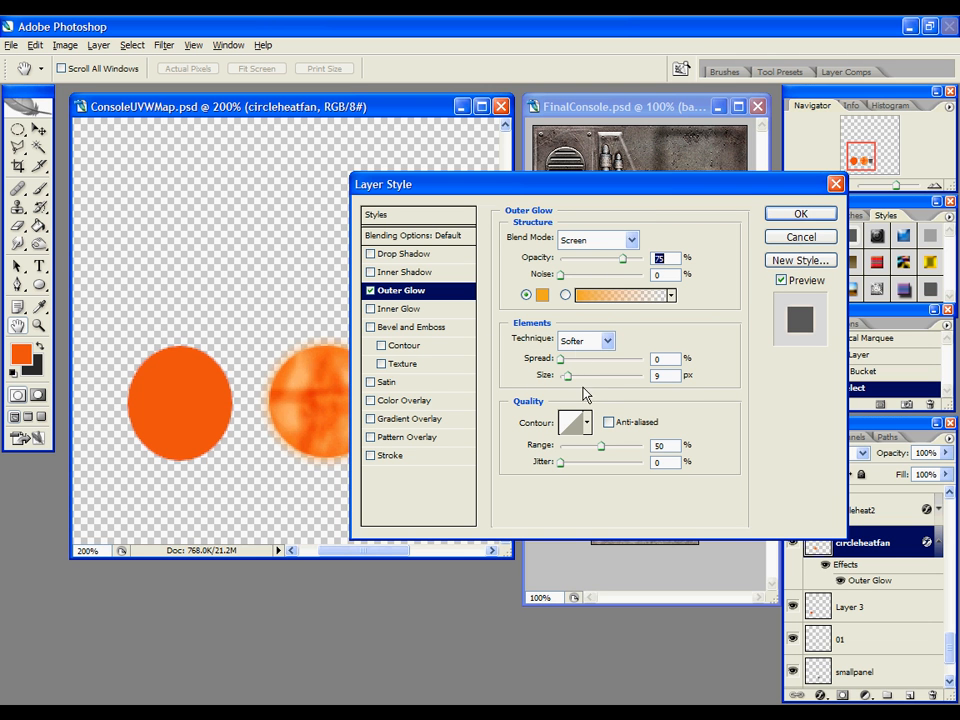
left_click_drag(567, 377, 583, 378)
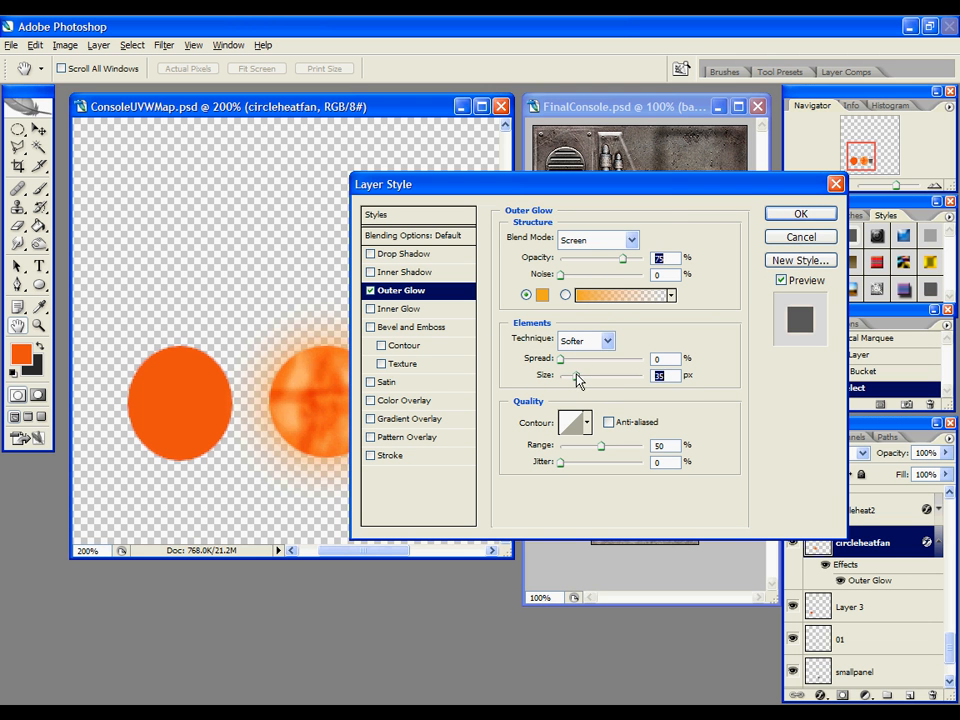
left_click(800, 213)
Delete the flat orange circle on Layer 3 and show the start and circleheat2 layers
left_click(853, 608)
left_click_drag(855, 612, 932, 694)
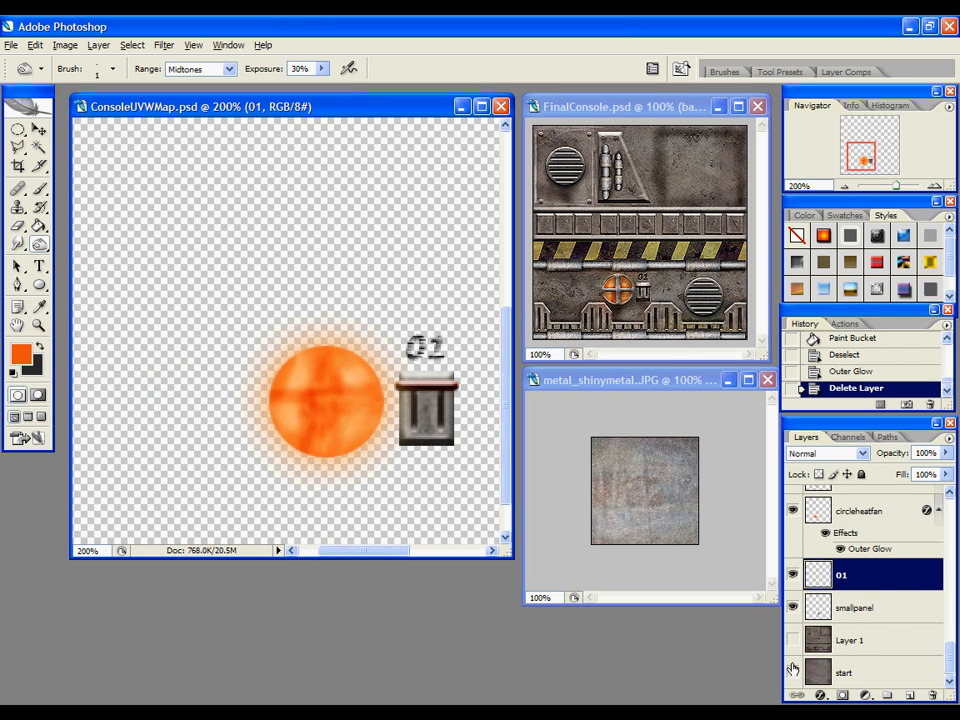
left_click(794, 672)
scroll(820, 640, "up", 2)
left_click(818, 543)
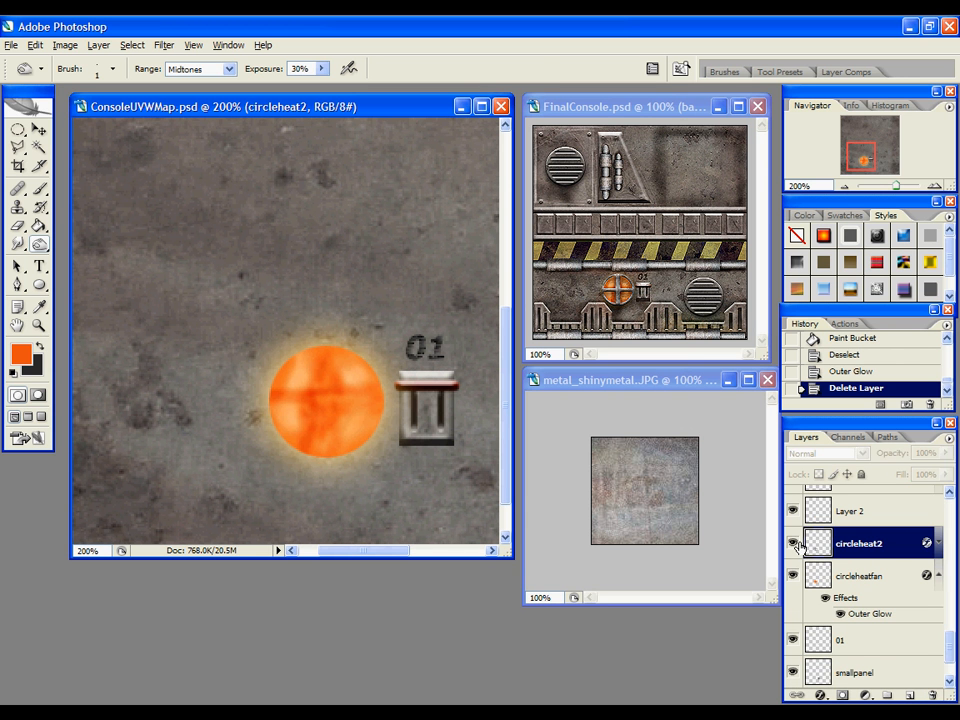
left_click(793, 543)
key("z")
left_click(313, 422, "alt")
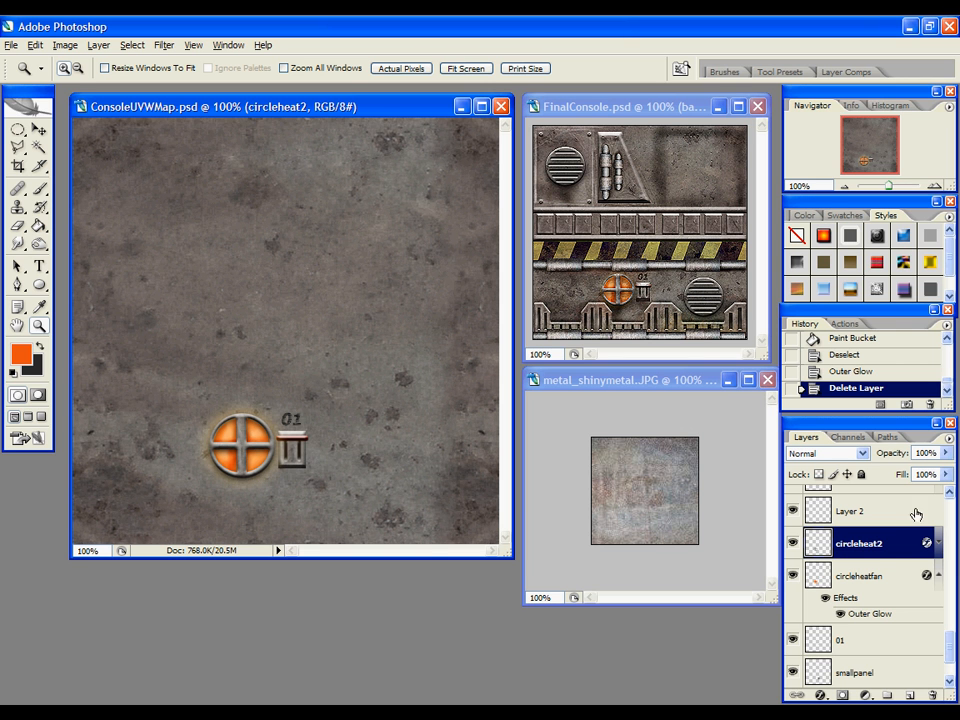
Collapse the circleheatfan layer's effects list and delete the unused Layer 2
left_click(937, 578)
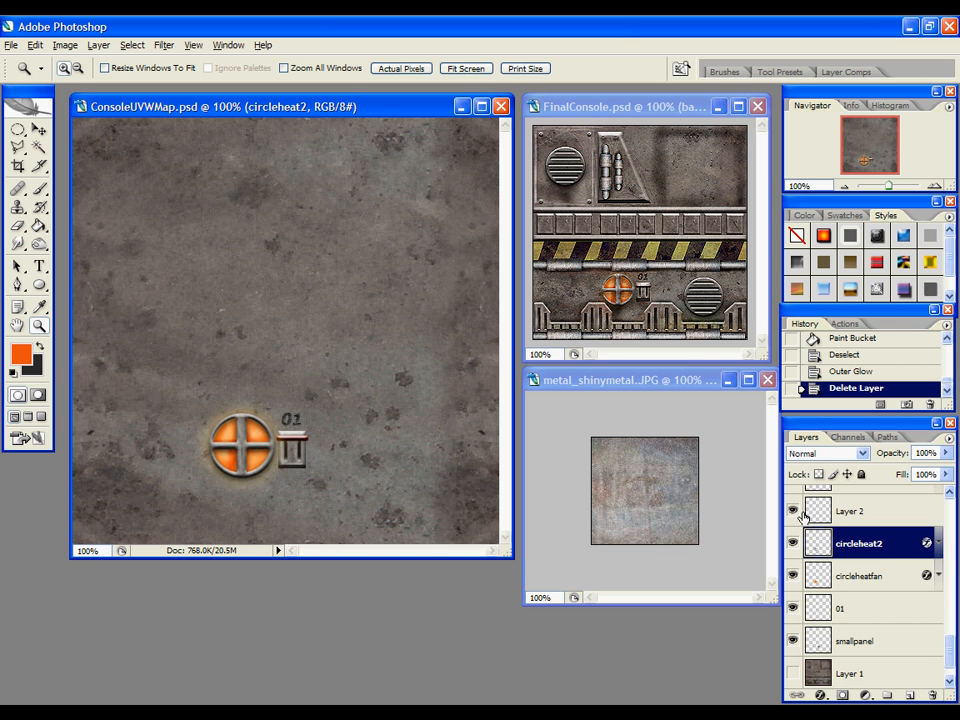
left_click(949, 492)
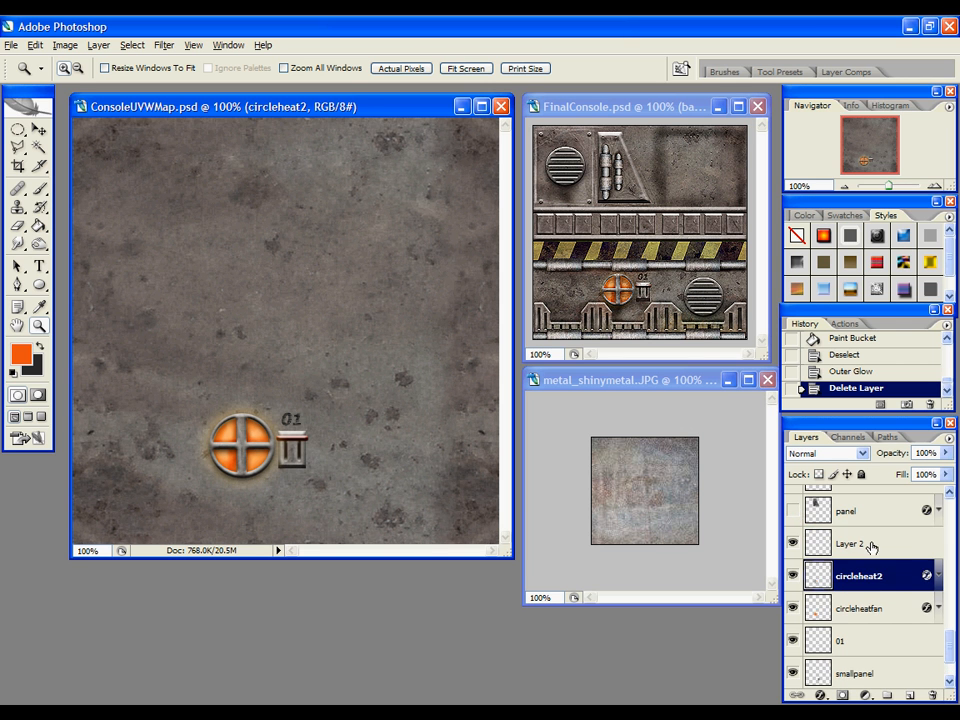
left_click_drag(868, 547, 934, 690)
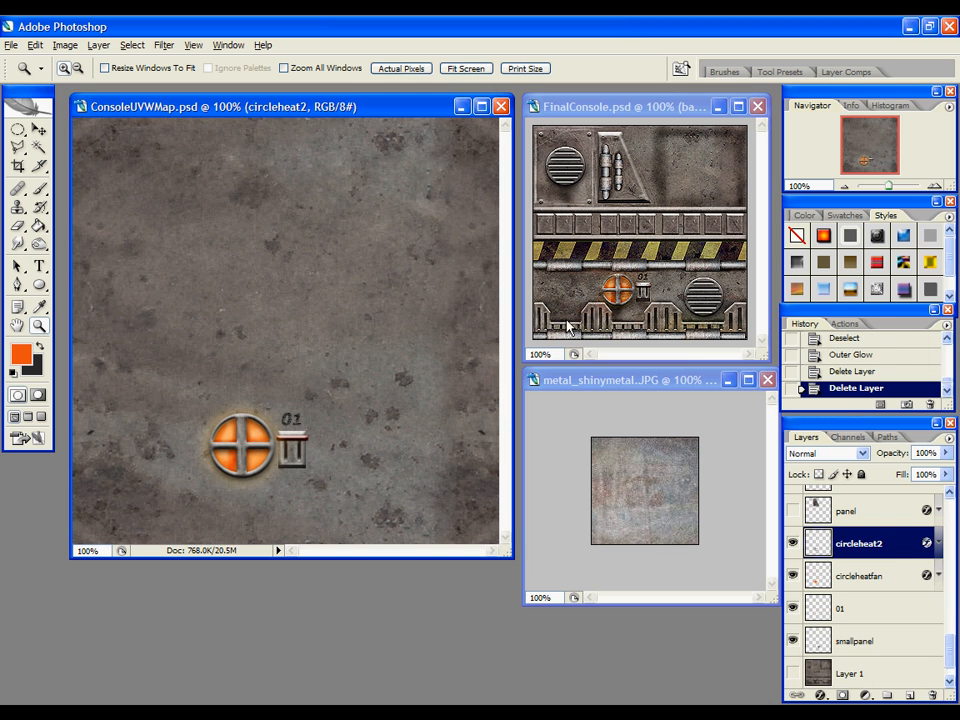
Check the heat fan area in FinalConsole.psd, return to ConsoleUVWMap.psd, and show the panel layer
left_click(615, 287)
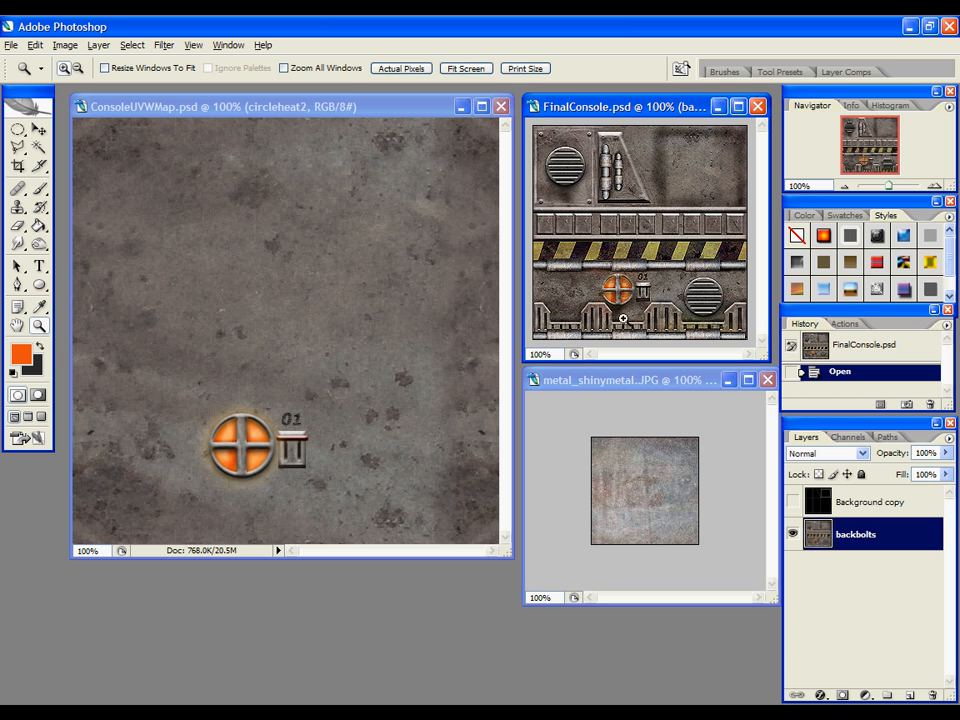
left_click(348, 297)
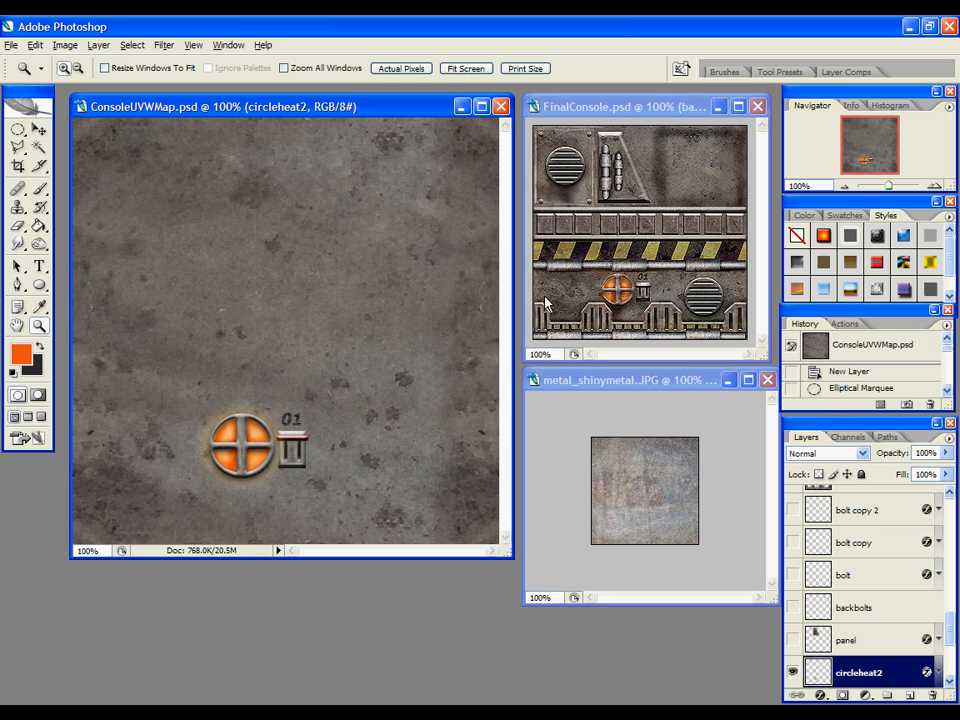
left_click(420, 319)
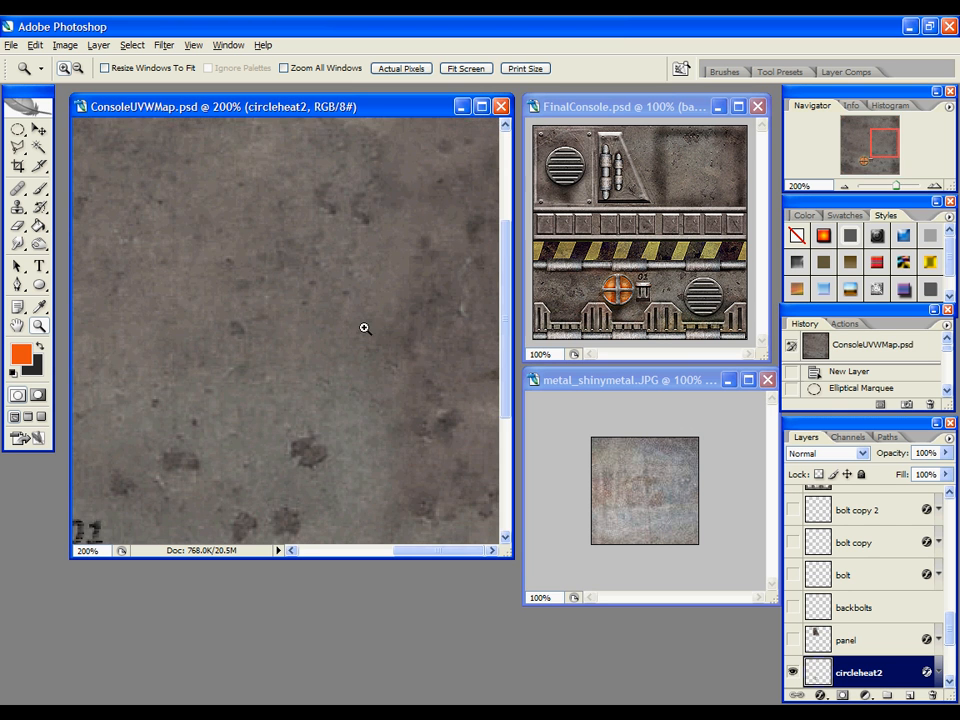
left_click(278, 374, "alt")
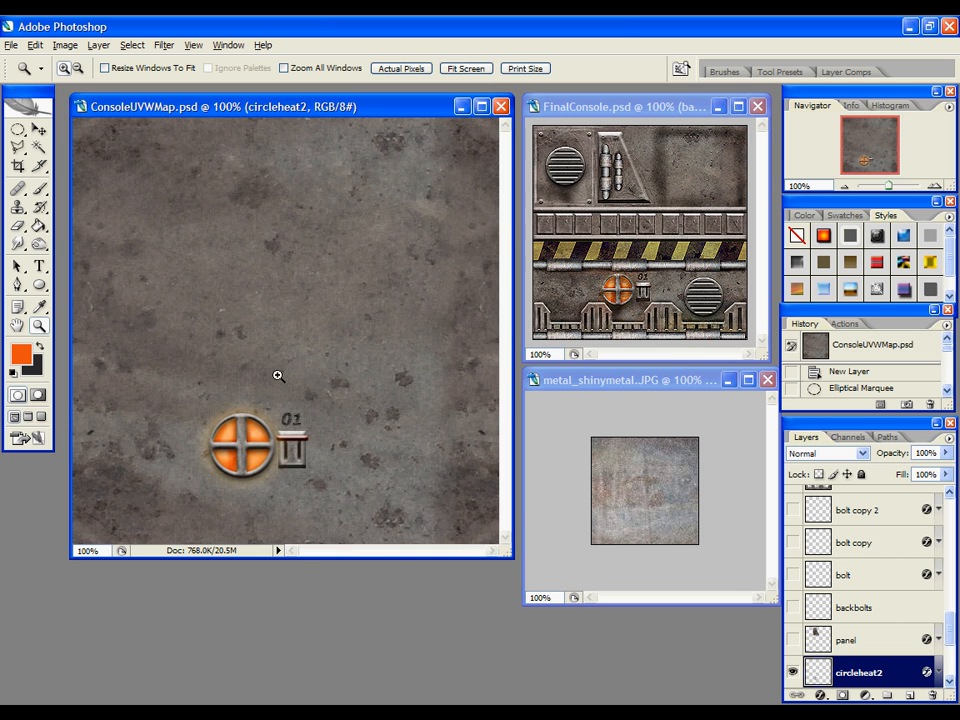
left_click(795, 640)
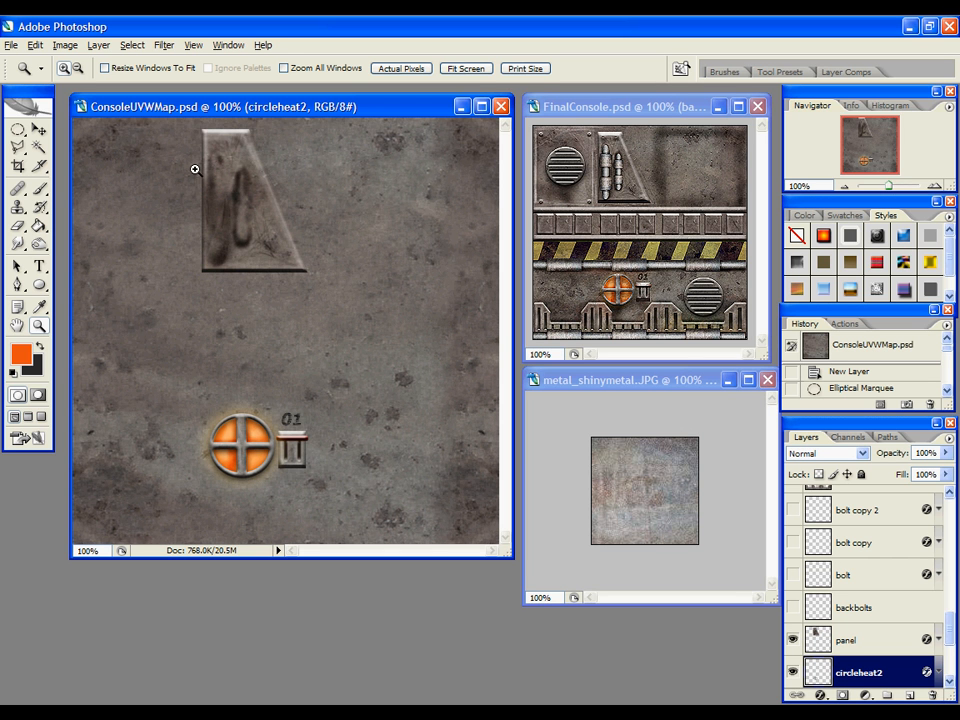
Show the backbolts, bolt, bolt copy and bolt copy 2 layers above the panel layer
scroll(909, 632, "down", 2)
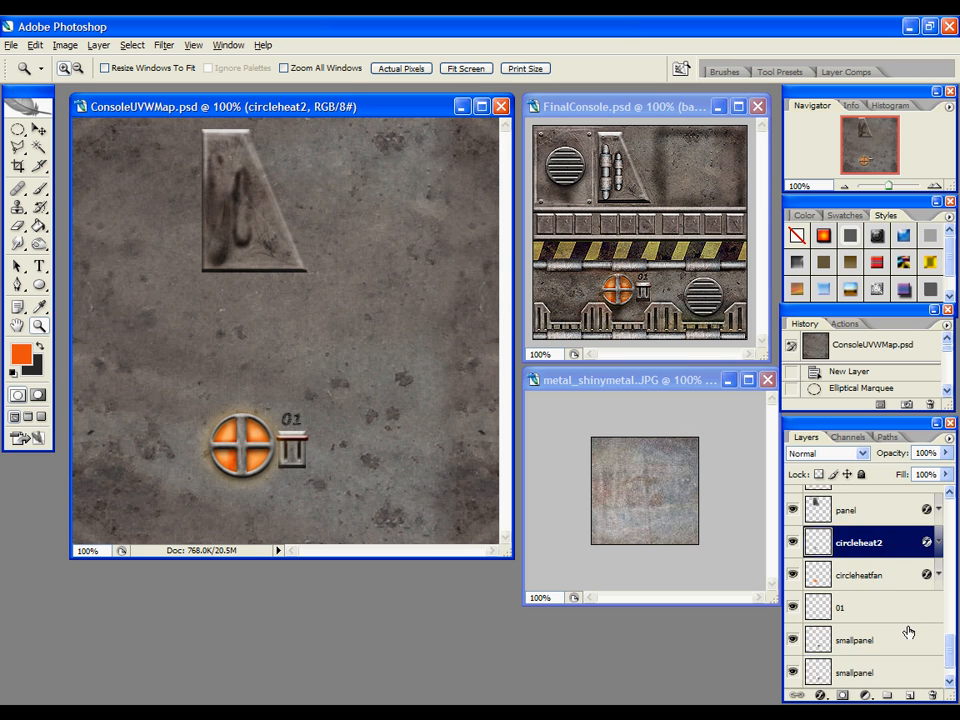
scroll(902, 615, "up", 3)
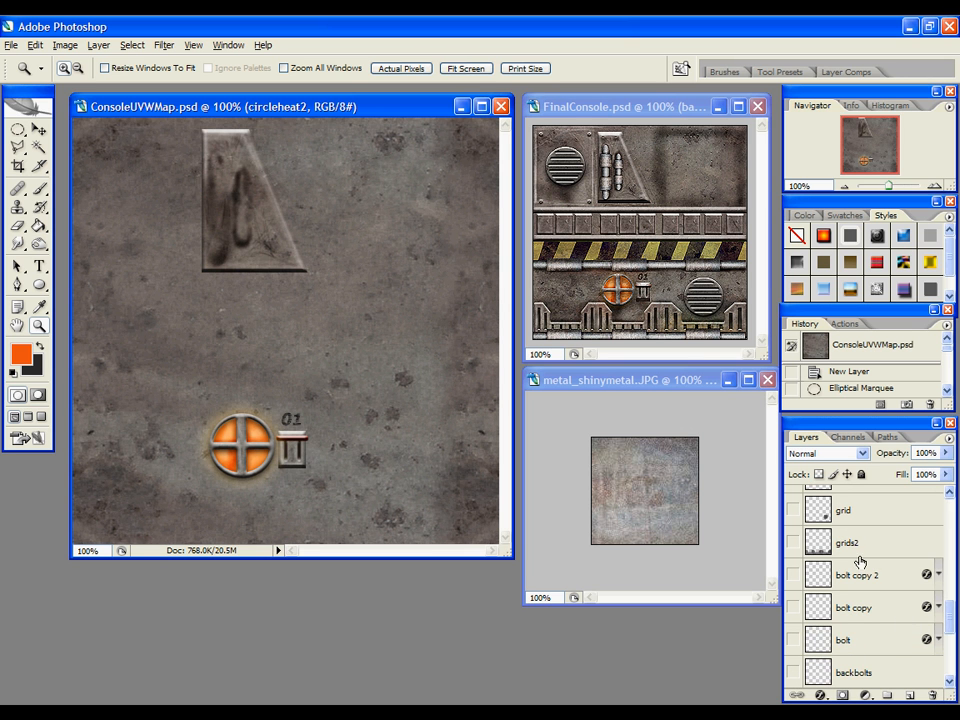
scroll(859, 563, "down", 1)
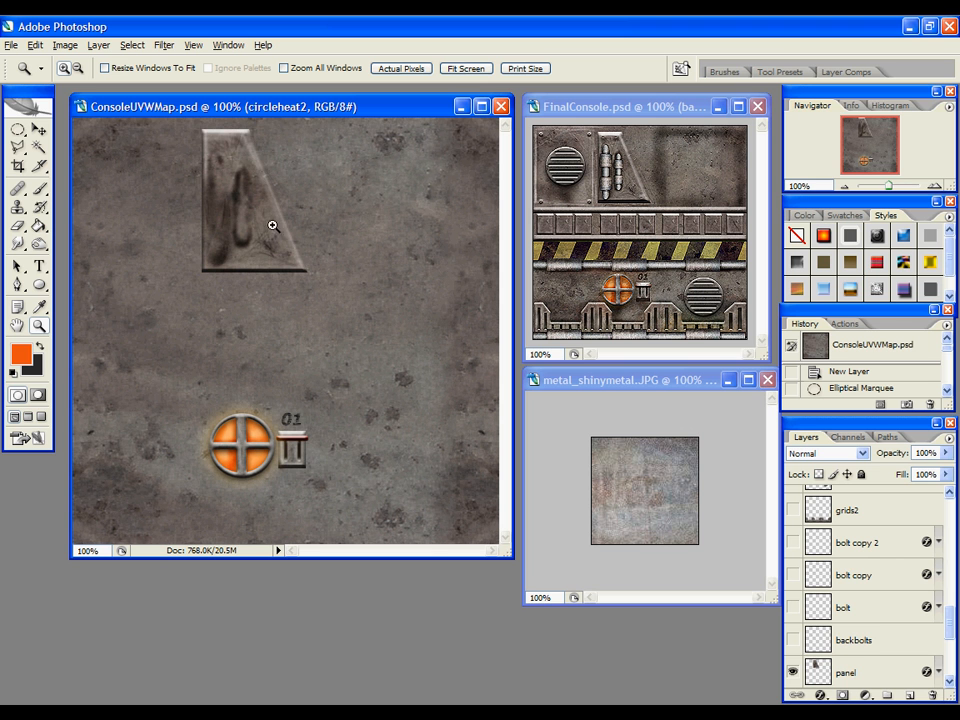
scroll(840, 570, "down", 1)
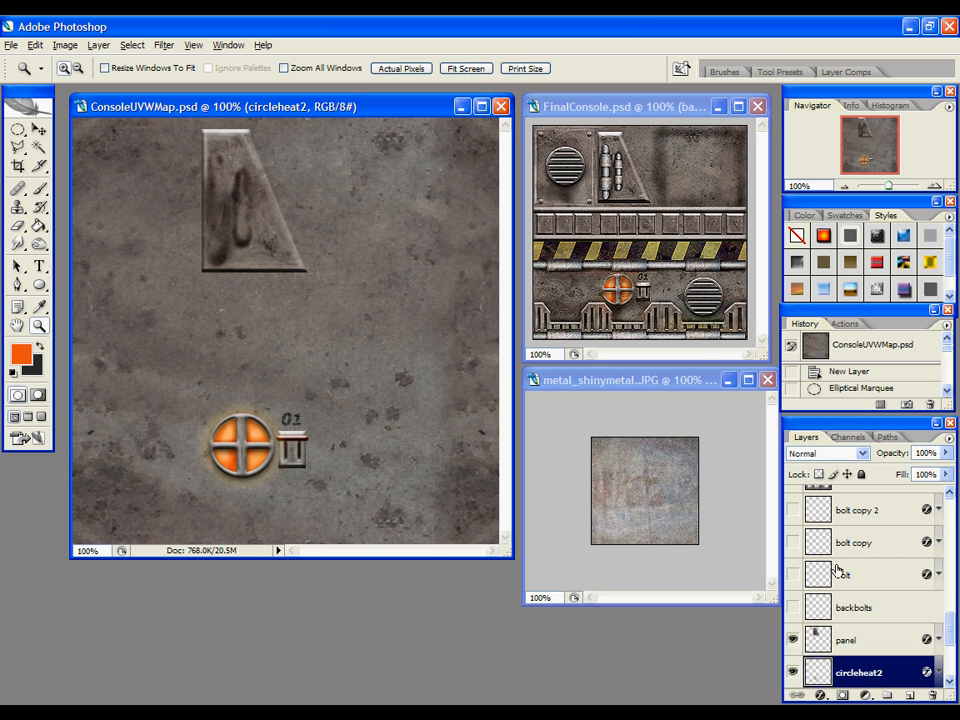
left_click(793, 608)
left_click(793, 607)
left_click_drag(793, 606, 791, 512)
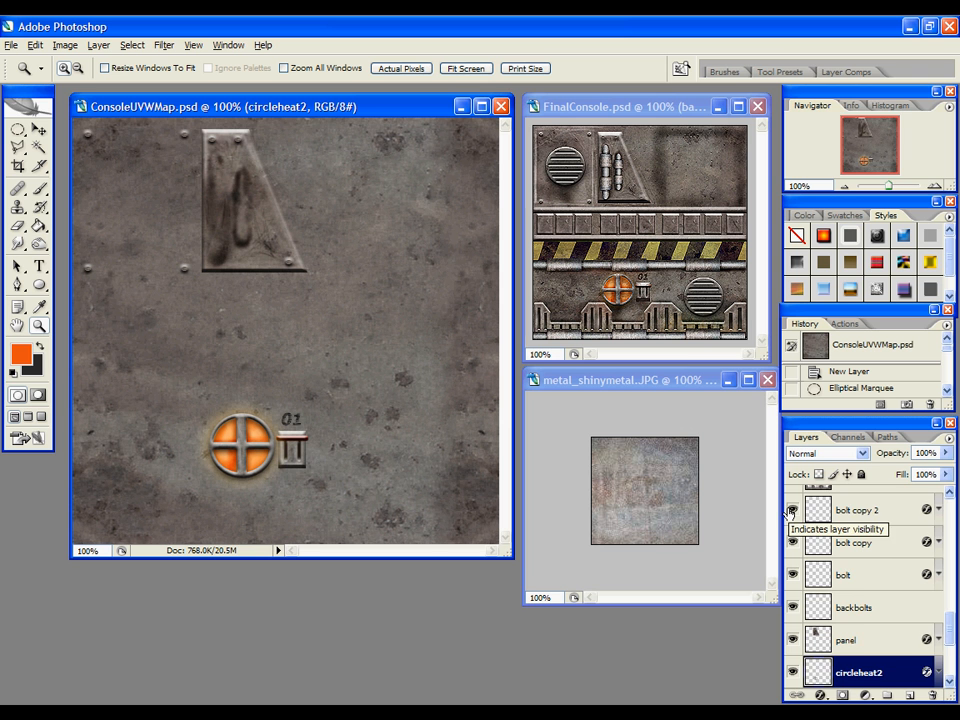
Draw a small circular selection on the bare metal beside the upper panel and deselect it
scroll(840, 566, "up", 1)
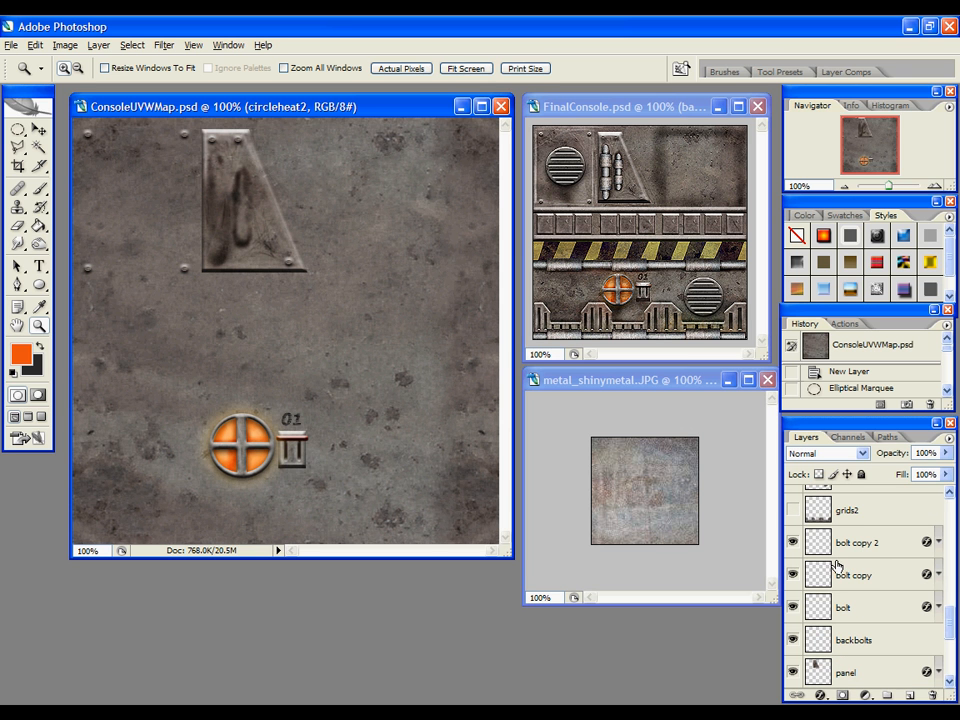
left_click_drag(17, 129, 75, 146)
left_click_drag(418, 249, 389, 221)
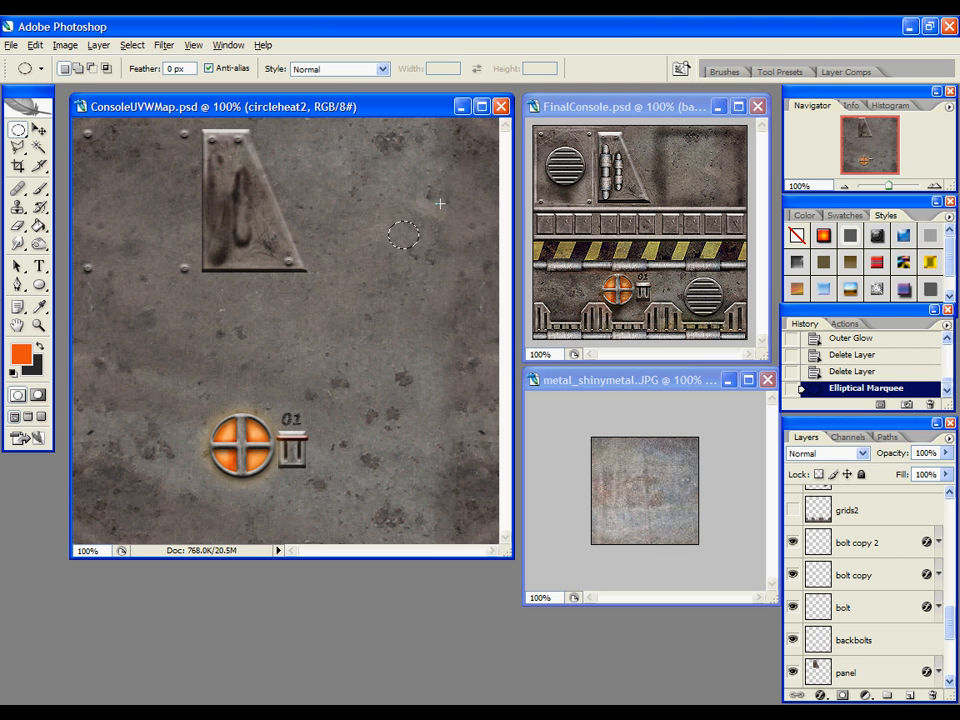
key("ctrl+d")
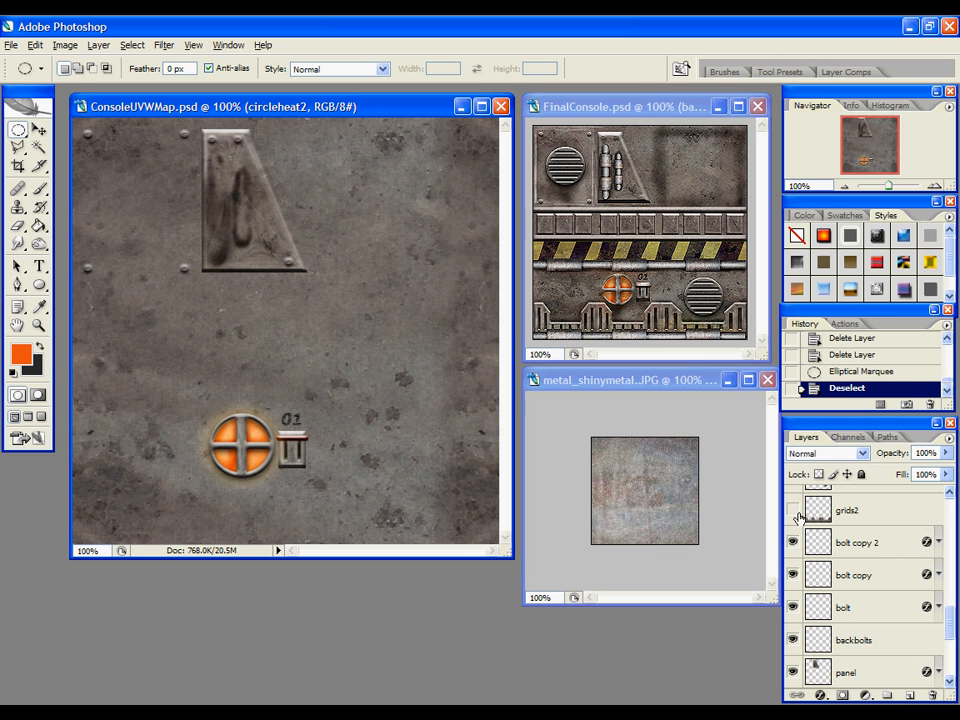
Show the grids2 layer with the slotted grille along the texture's lower edge
scroll(801, 515, "up", 2)
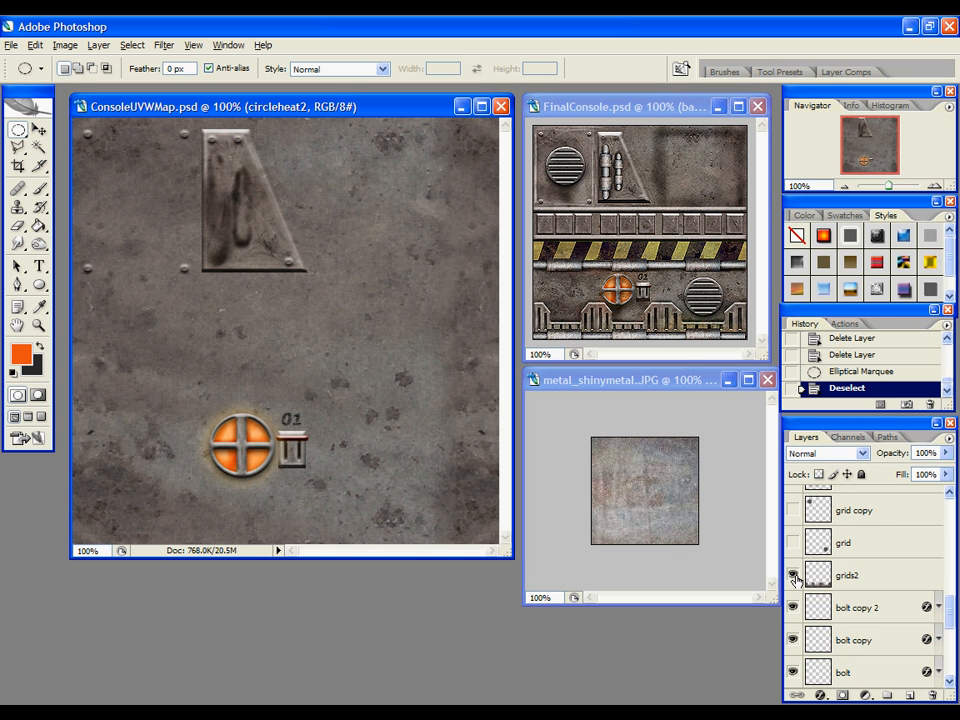
left_click(793, 575)
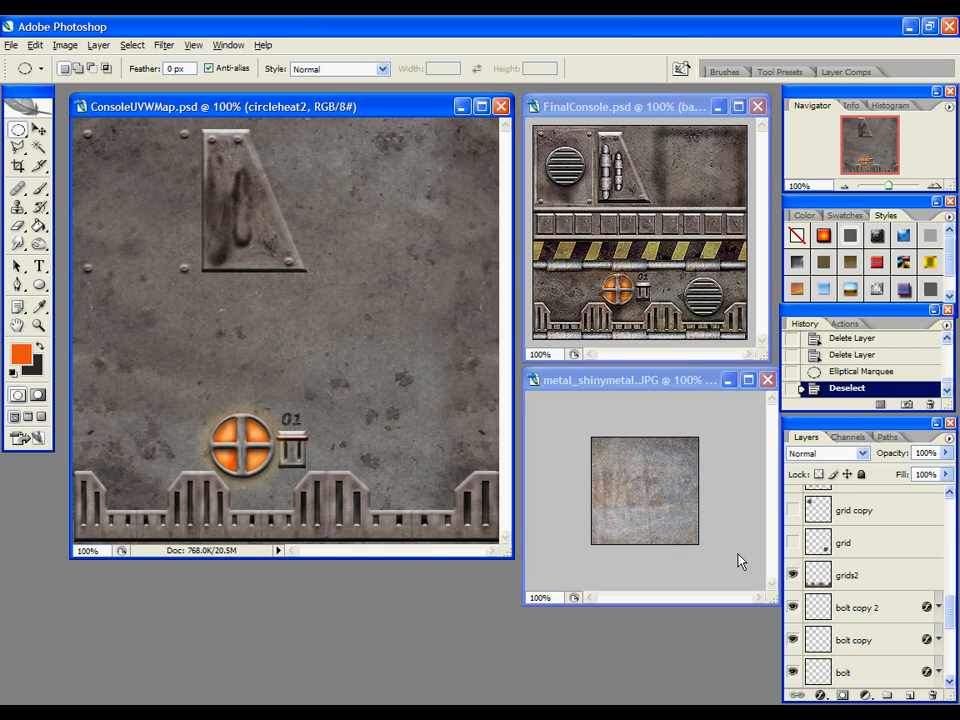
key("z")
left_click(445, 510)
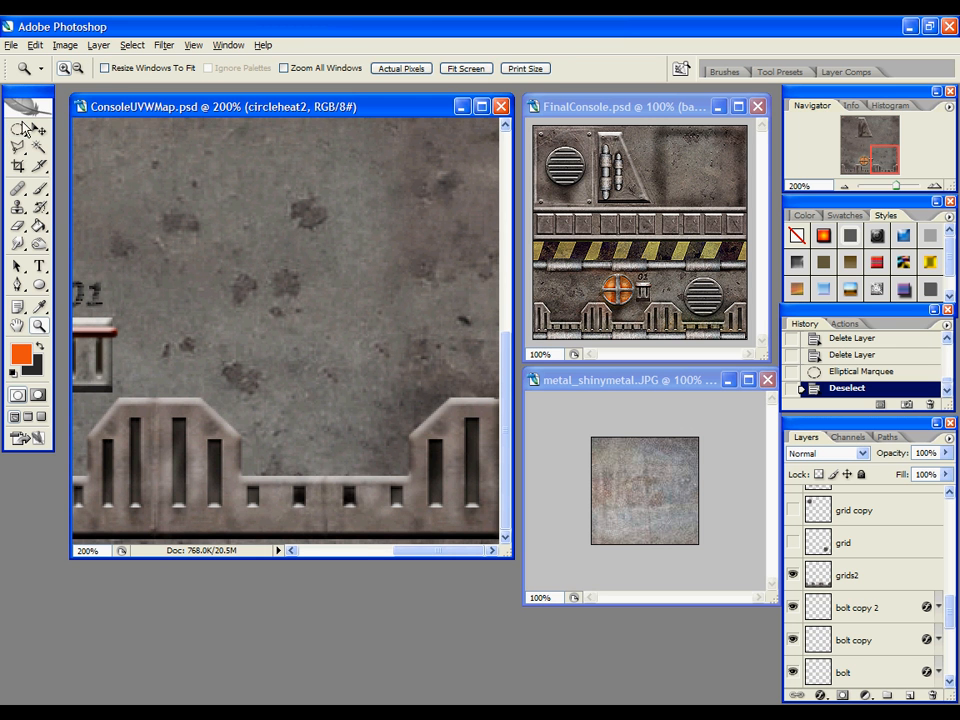
Outline a strip with two tapered notches along its upper edge above the grille, using the Polygonal Lasso
left_click(18, 146)
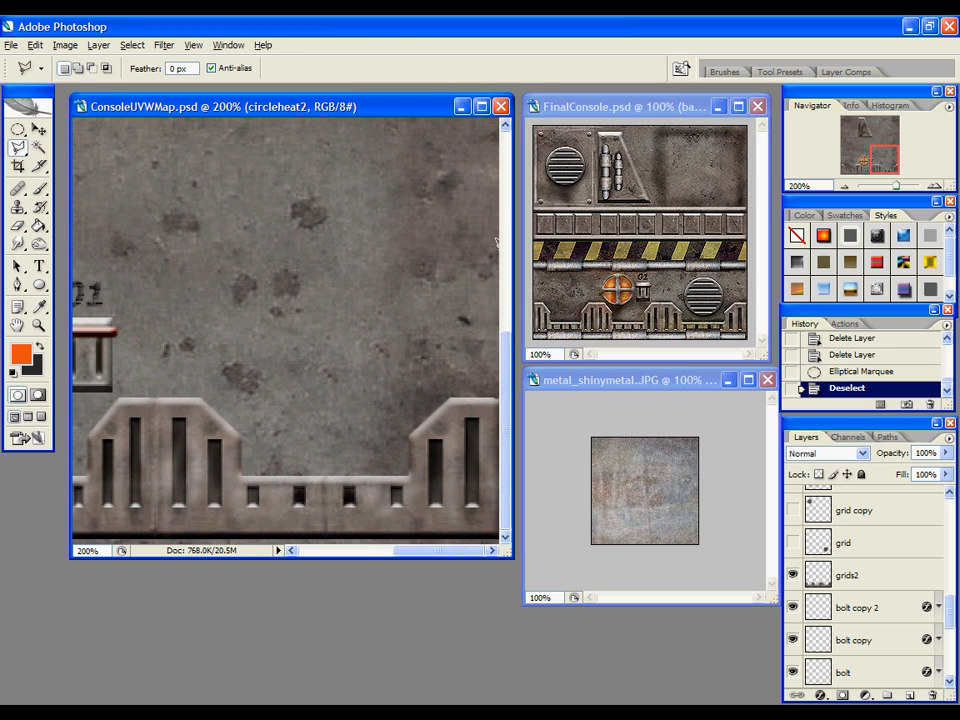
left_click(455, 249)
left_click(432, 278)
left_click(416, 311)
left_click(389, 311)
left_click(349, 247)
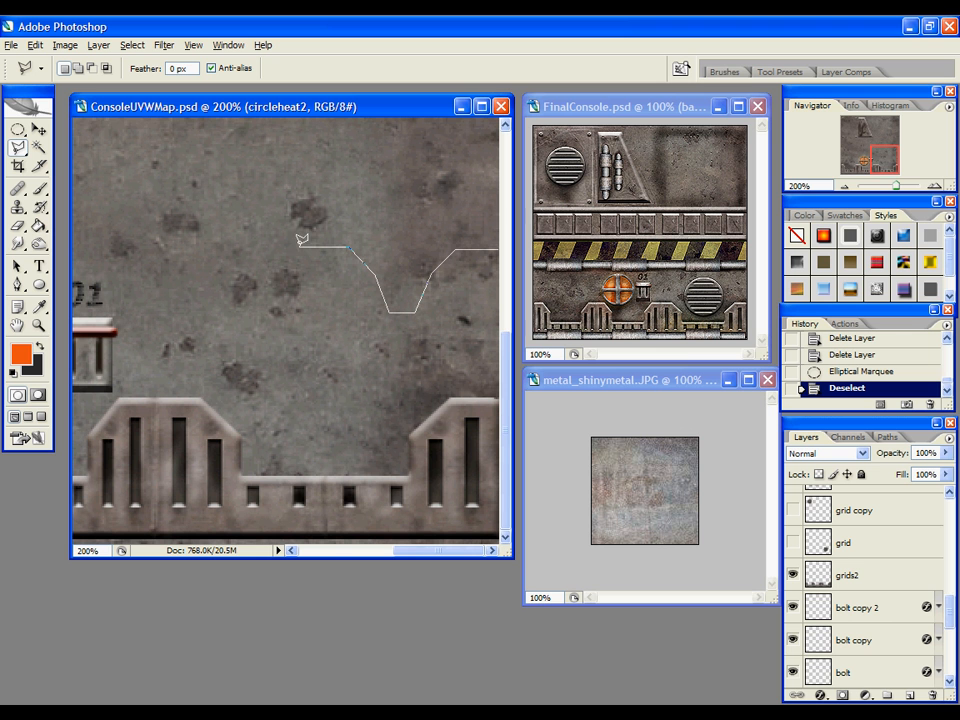
left_click(299, 248)
left_click(279, 270)
left_click(266, 317)
left_click(238, 317)
left_click(205, 248)
left_click(154, 248)
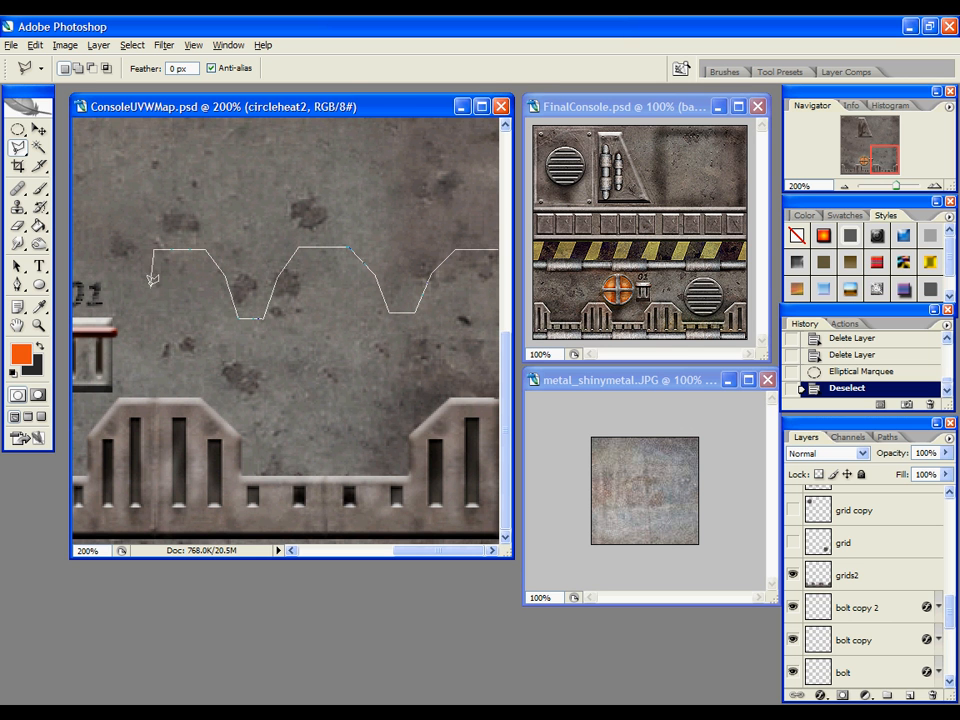
left_click(154, 365)
left_click(498, 365)
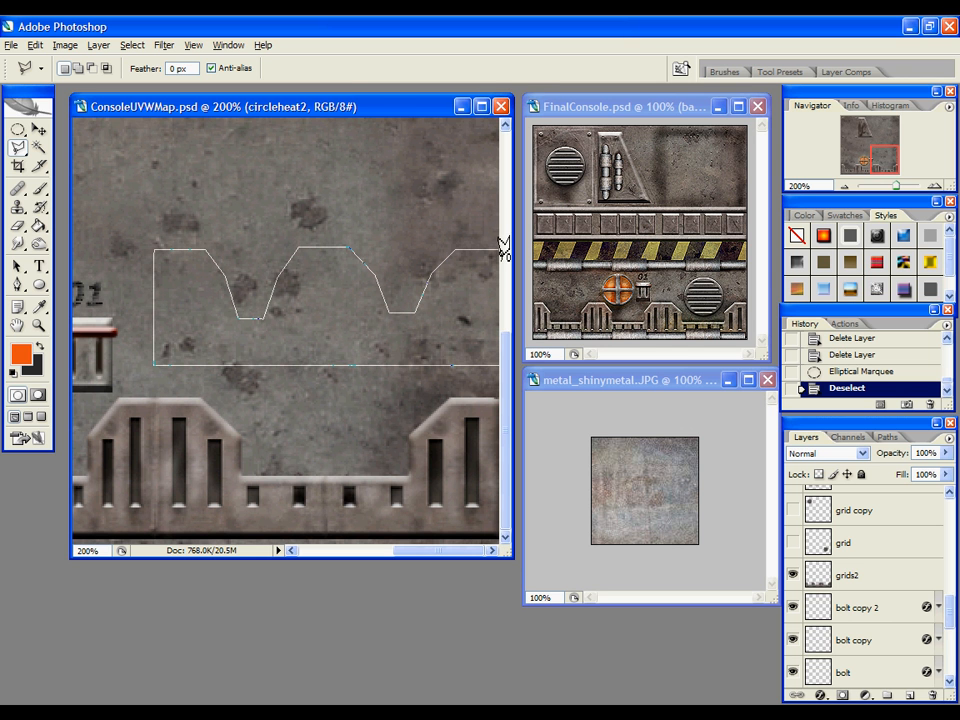
double_click(503, 248)
Copy the outlined area from the start layer into a new layer and place it directly below grids2
scroll(860, 604, "down", 5)
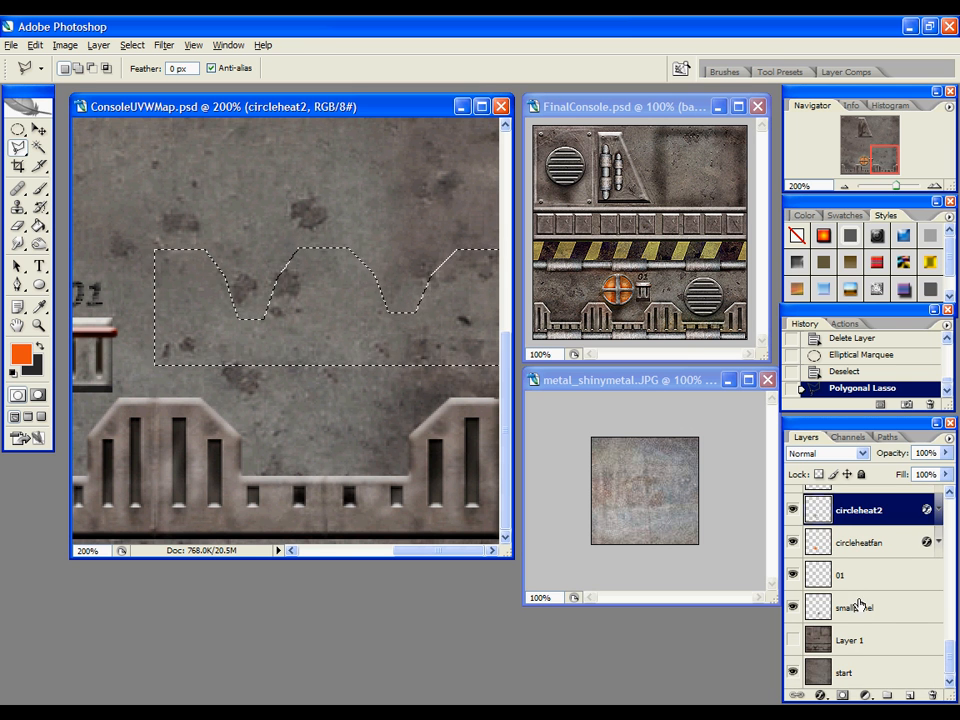
left_click(846, 672)
key("ctrl+v")
left_click_drag(849, 676, 872, 617)
Apply a Bevel and Emboss to Layer 2 with Use Global Light off and the angle set to 90°
right_click(866, 632)
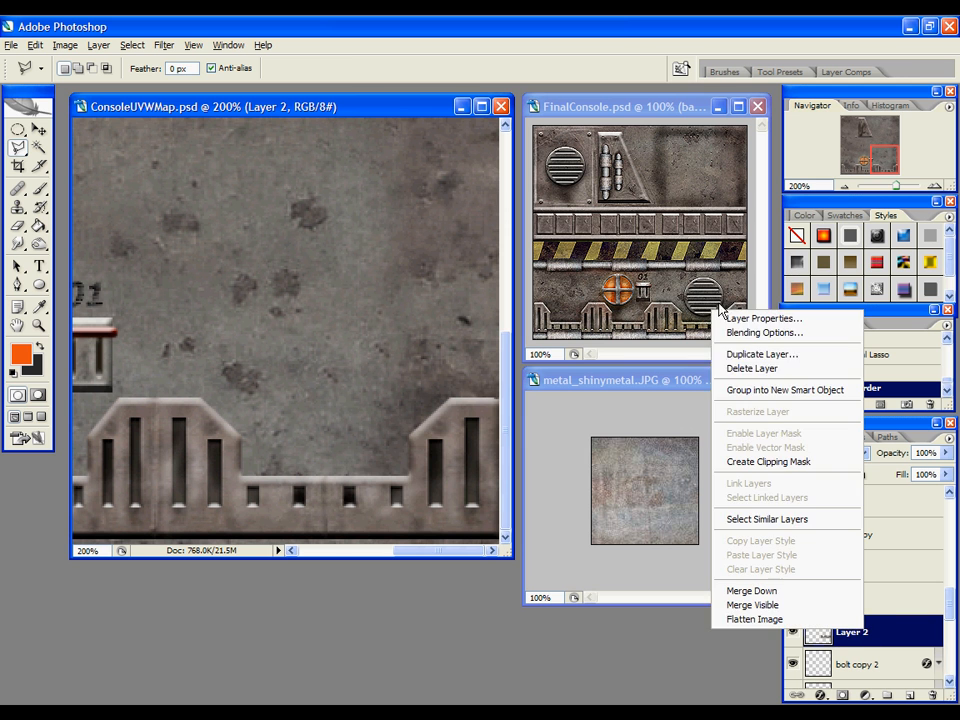
left_click(760, 332)
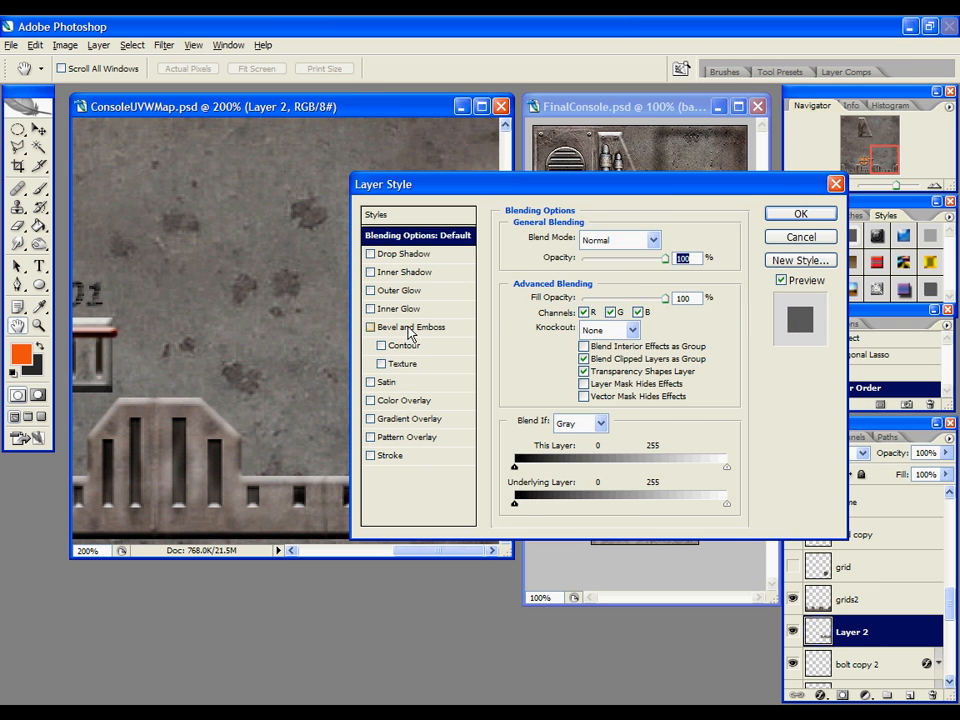
left_click(410, 330)
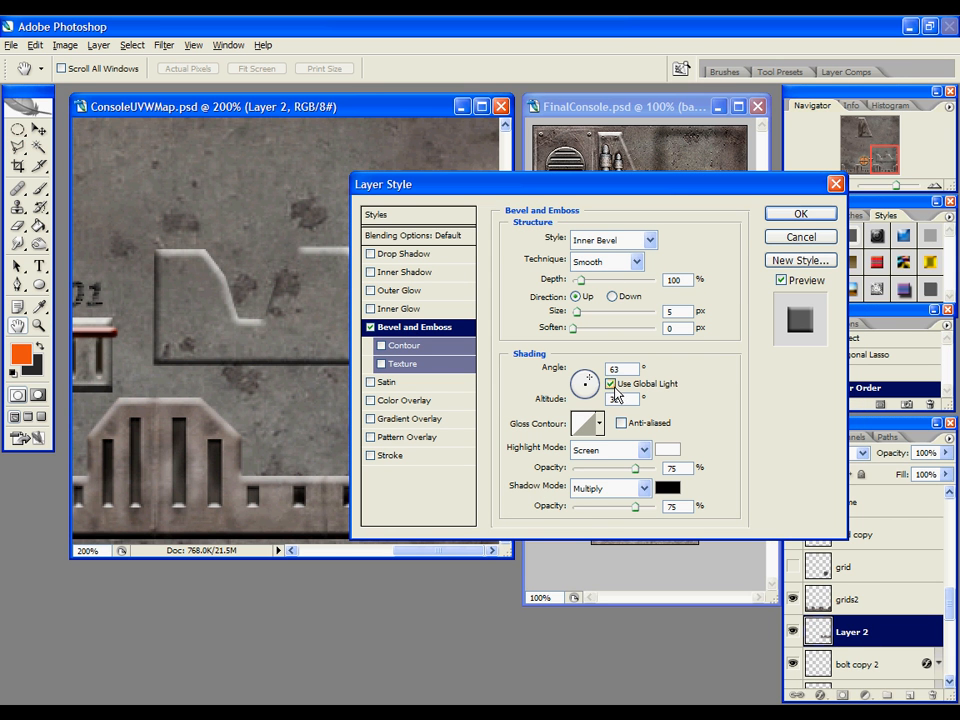
left_click(611, 385)
left_click(576, 368)
type("30")
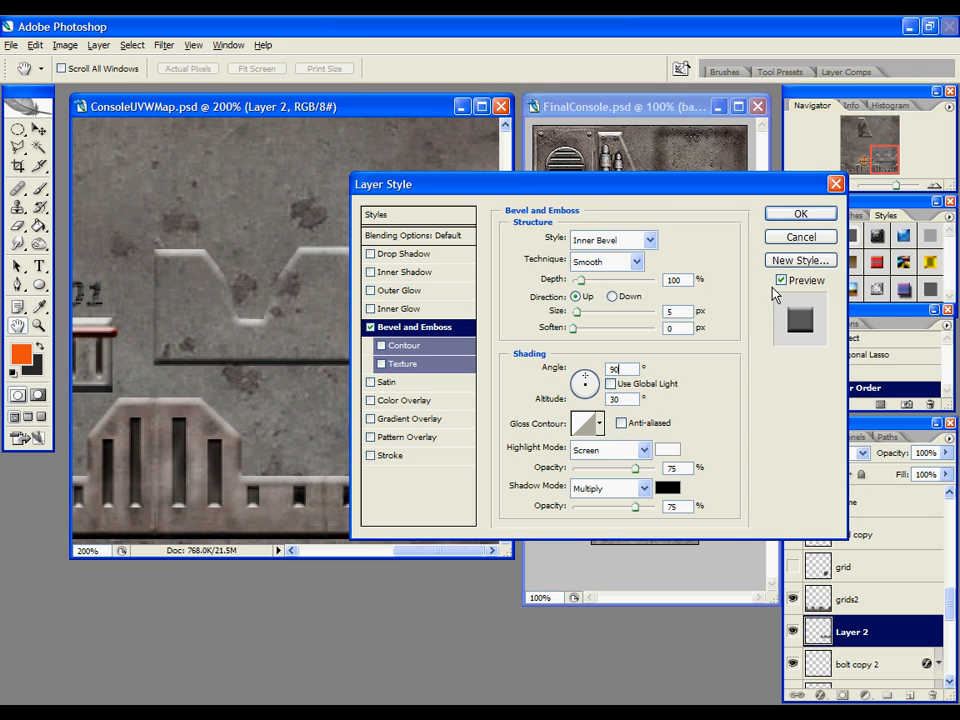
left_click(801, 213)
left_click_drag(409, 558, 439, 587)
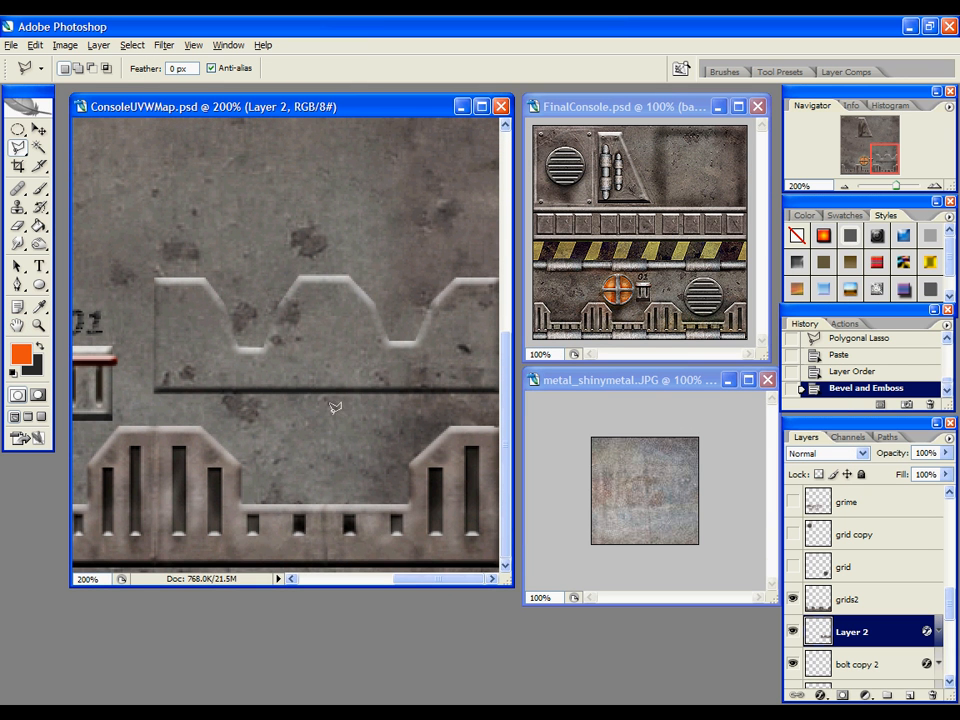
Show the Background copy layer's UV wireframe and check the notched strip against it
left_click(39, 129)
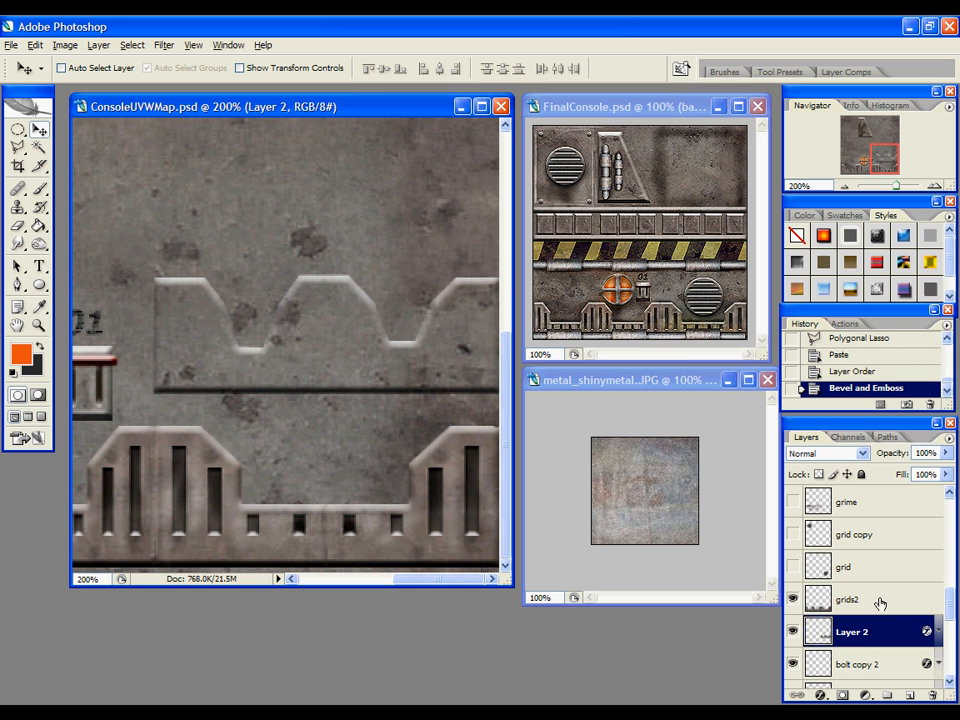
scroll(870, 600, "down", 10)
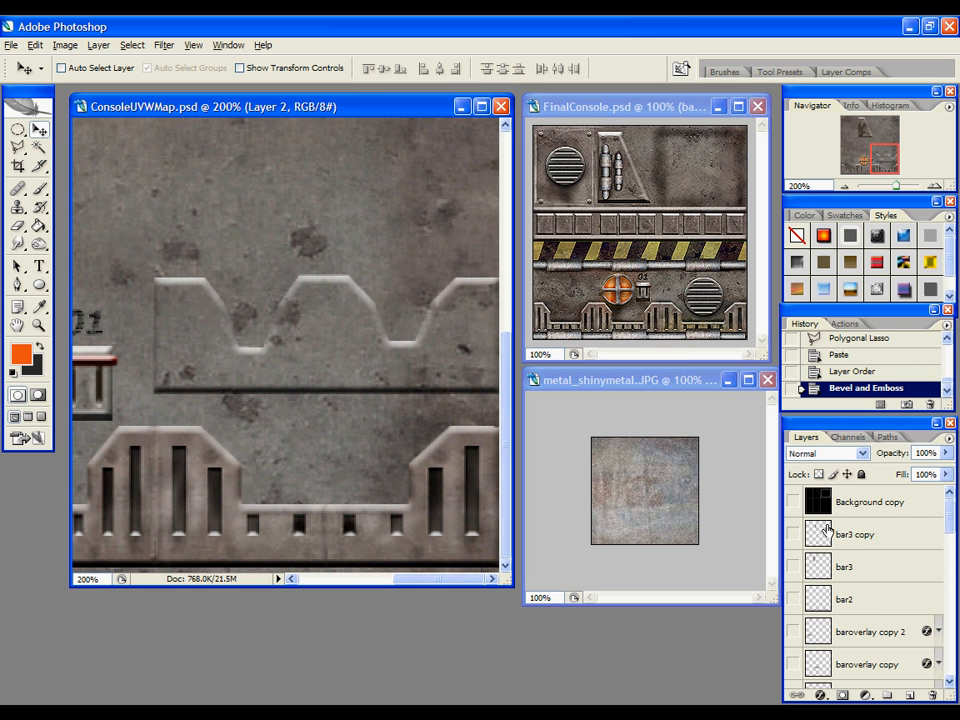
left_click(793, 501)
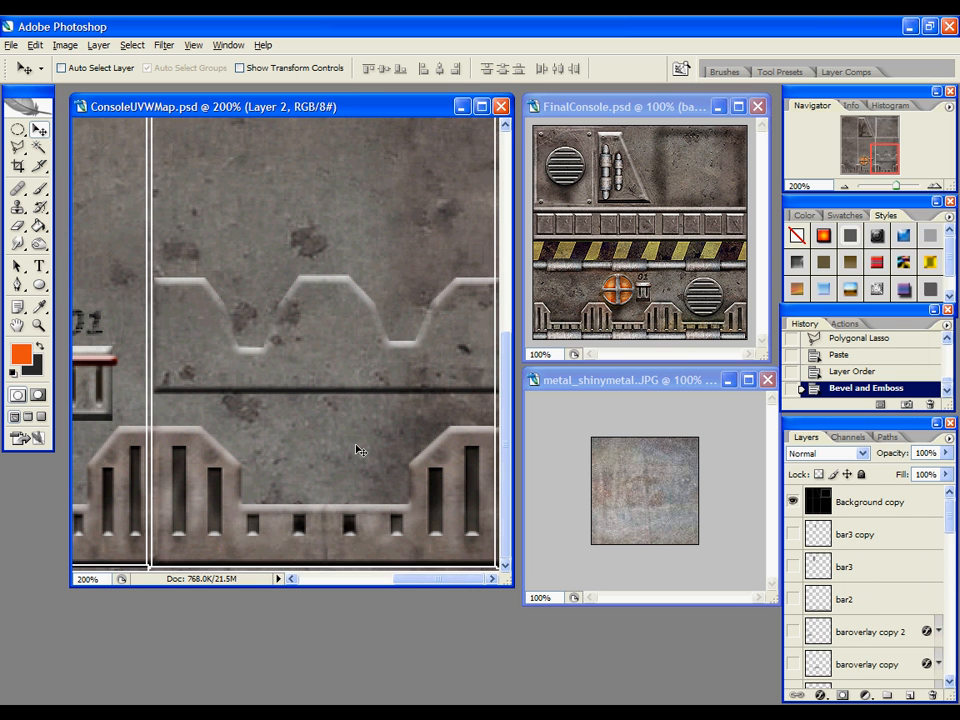
key("z")
left_click(230, 392, "alt")
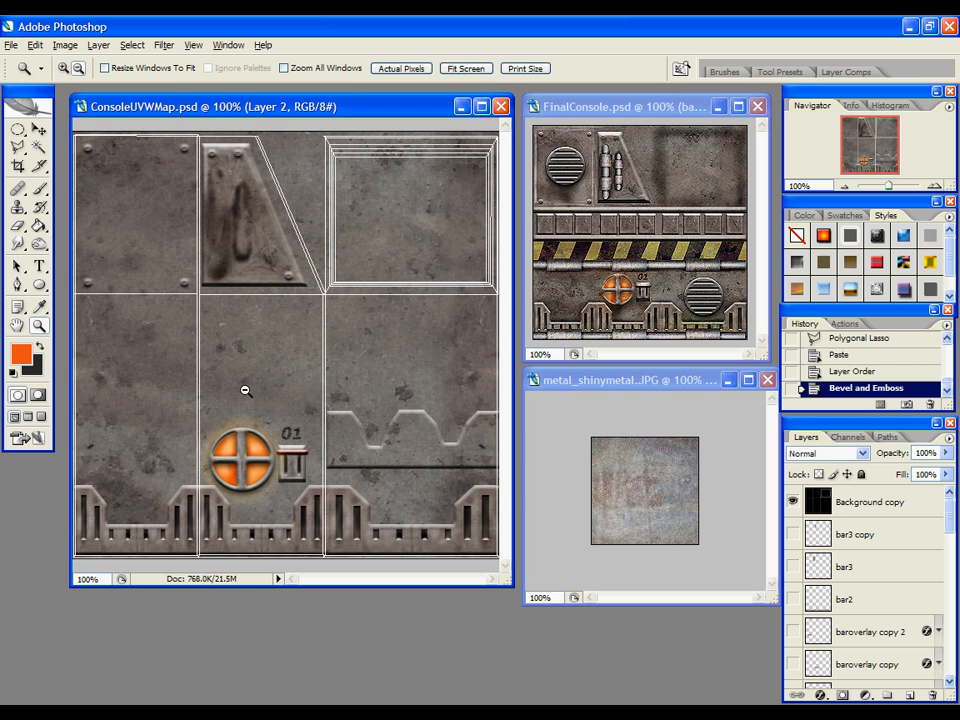
left_click(380, 445)
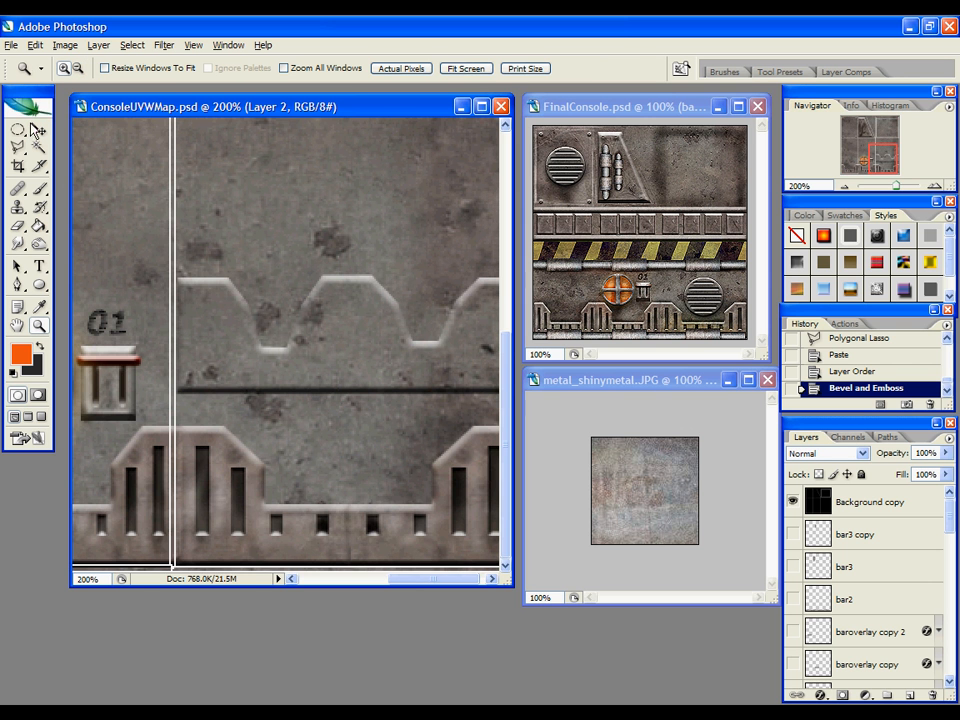
left_click(264, 307, "alt")
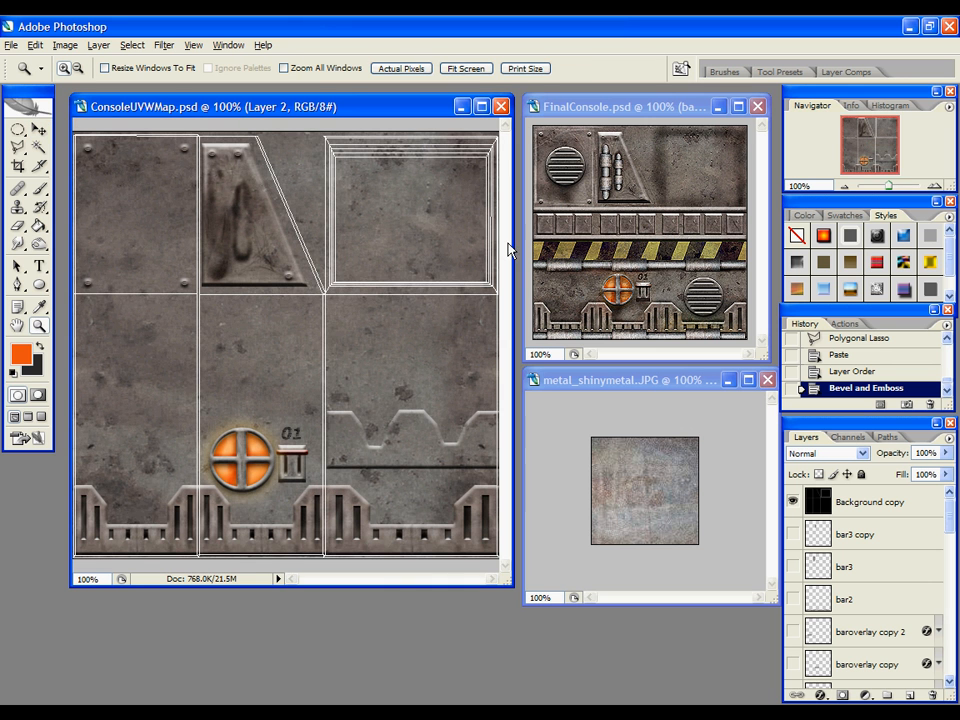
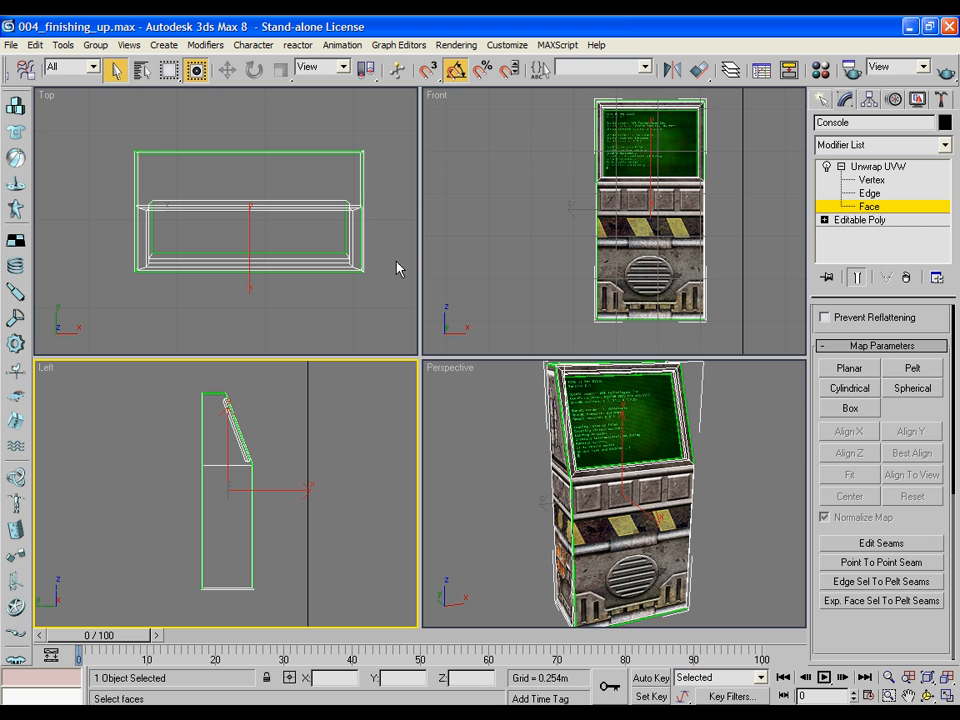
Switch to 3ds Max and open the UVW editor for the Console's Unwrap UVW modifier
scroll(945, 317, "up", 5)
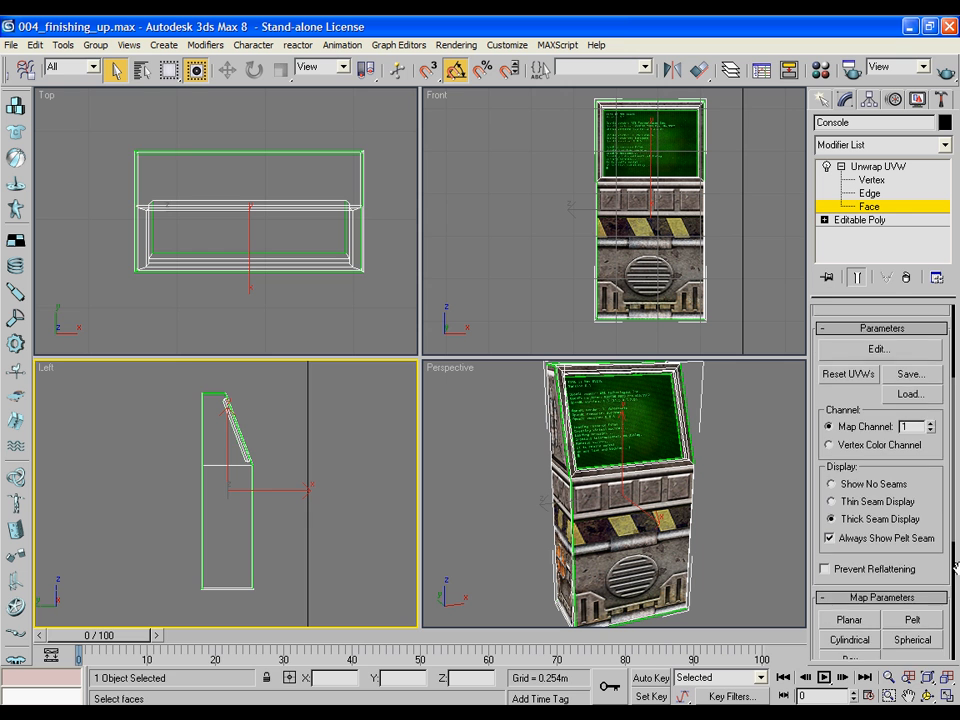
left_click(879, 370)
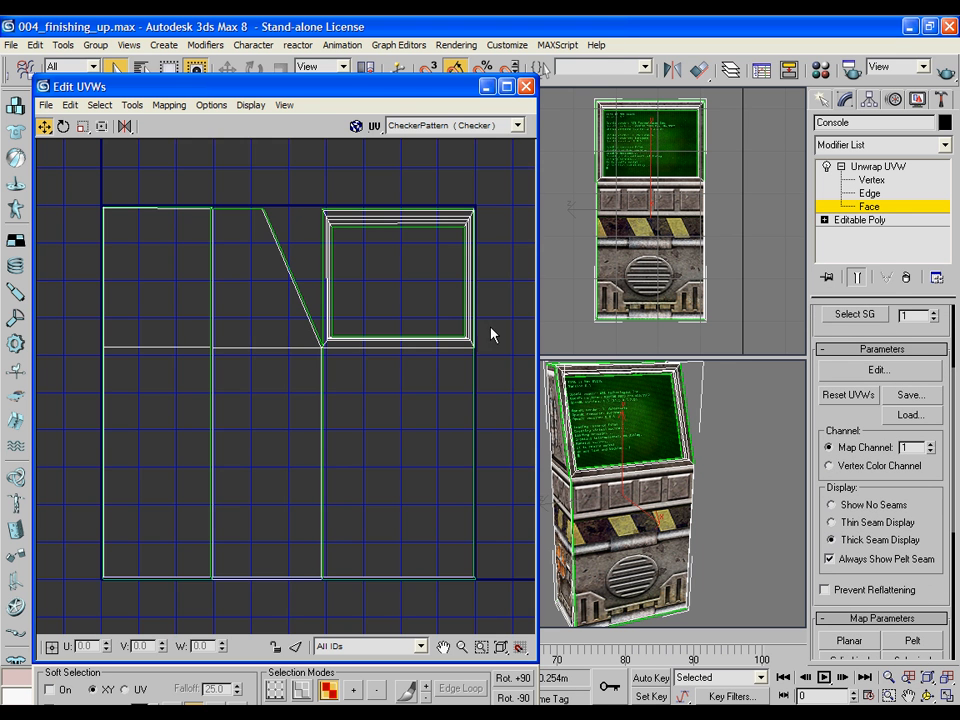
scroll(360, 246, "up", 1)
Reset the UVW editor's texture list and choose Map #1 (FinalConsole.psd) as the background texture
left_click(434, 126)
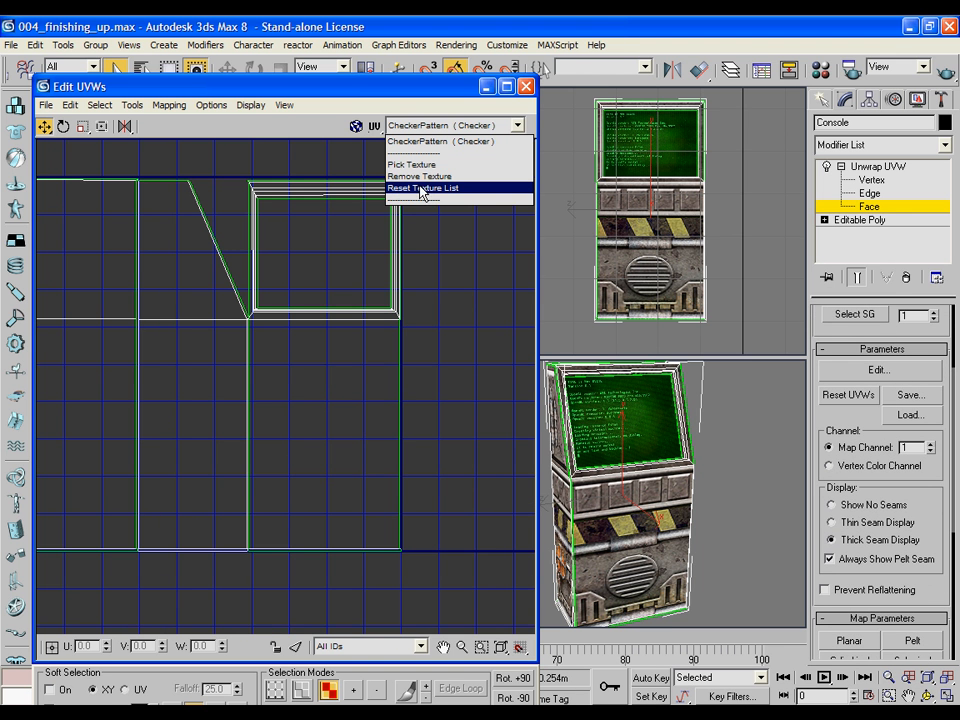
left_click(424, 189)
left_click(440, 125)
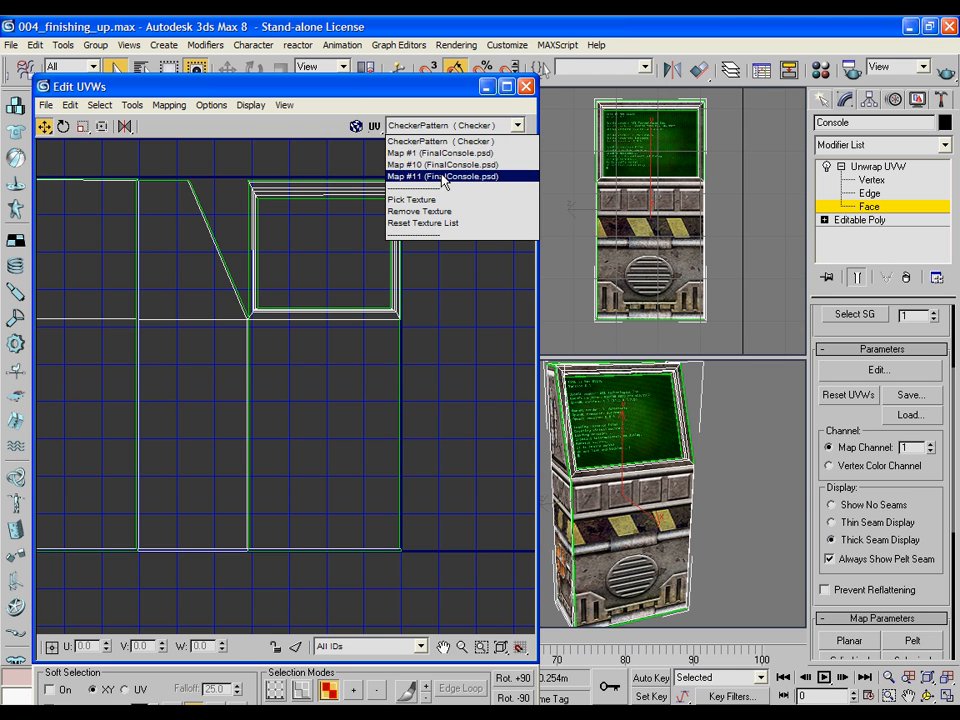
left_click(430, 152)
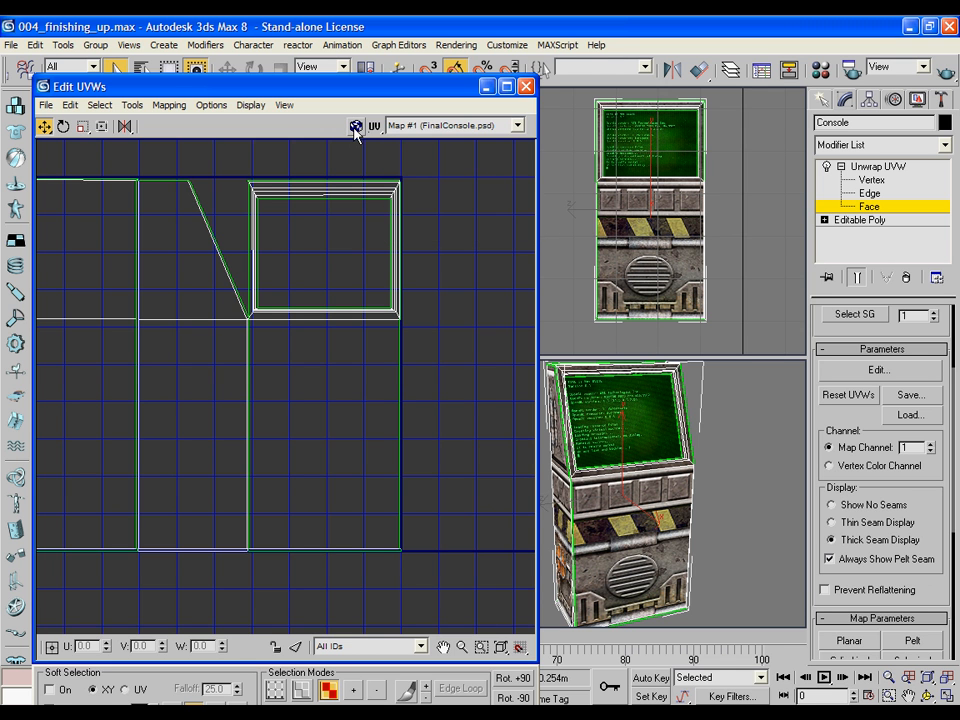
left_click(455, 125)
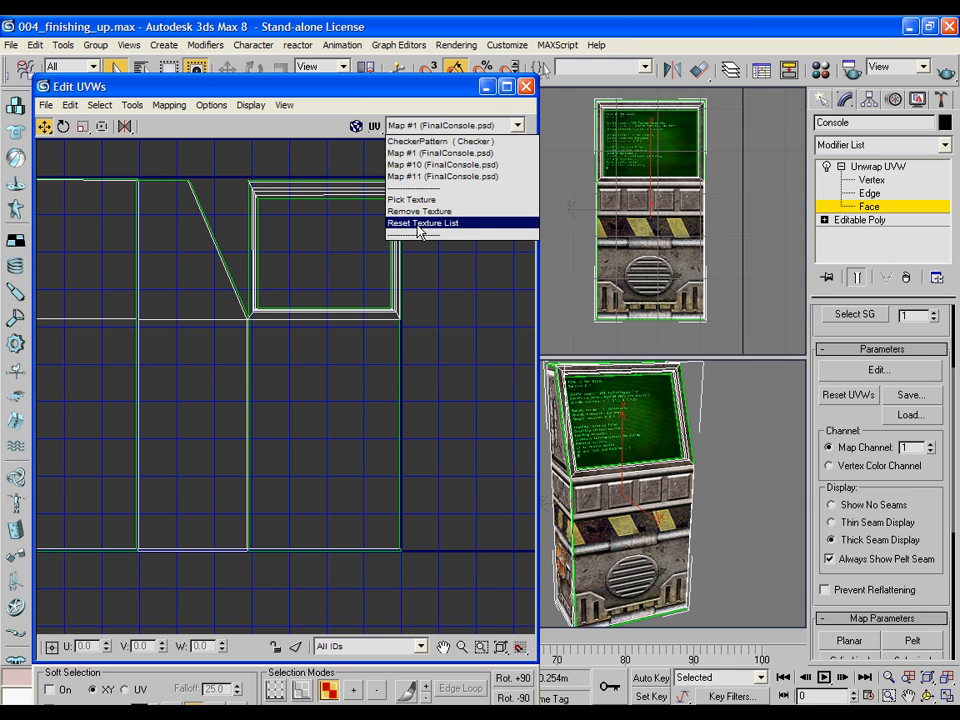
left_click(455, 153)
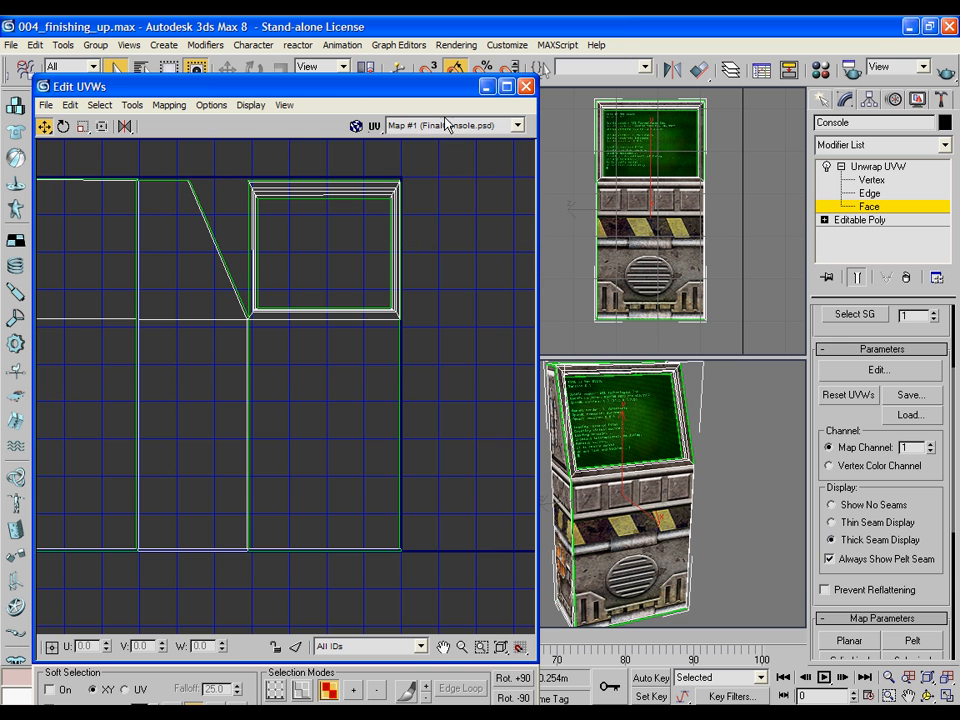
Show the FinalConsole.psd map behind the UV layout and examine how the console faces line up with the texture
left_click(356, 127)
scroll(450, 272, "up", 5)
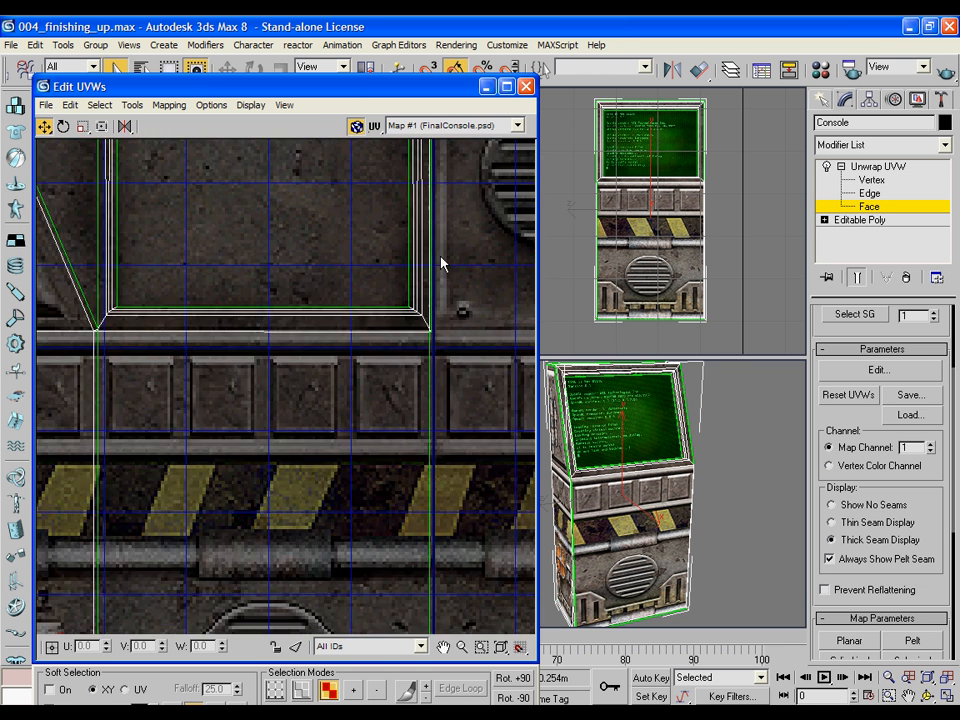
scroll(356, 204, "down", 10)
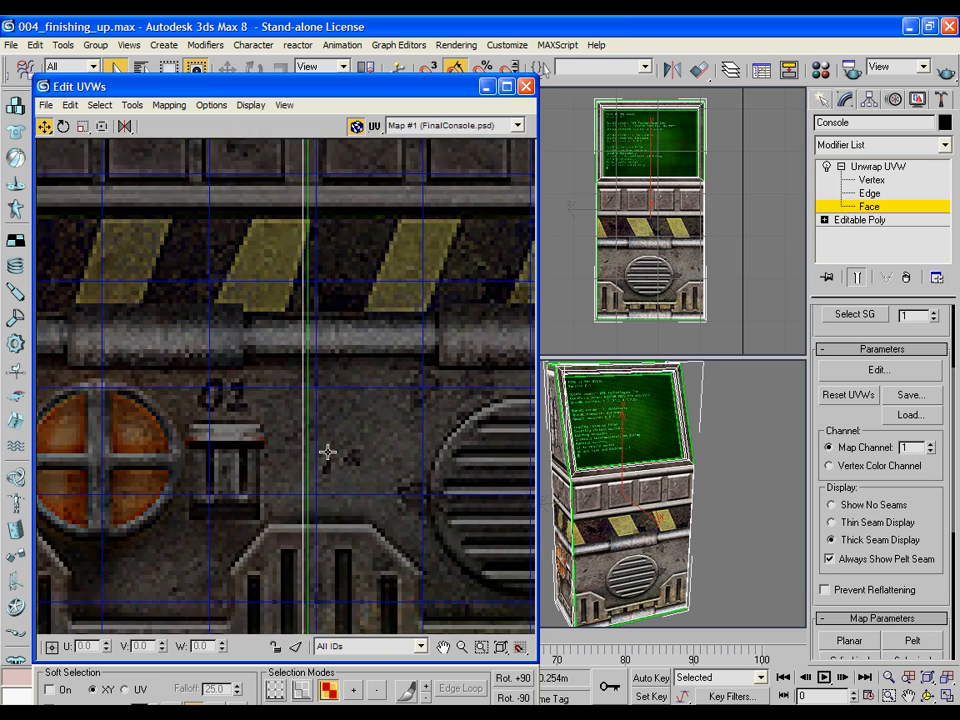
scroll(377, 432, "down", 10)
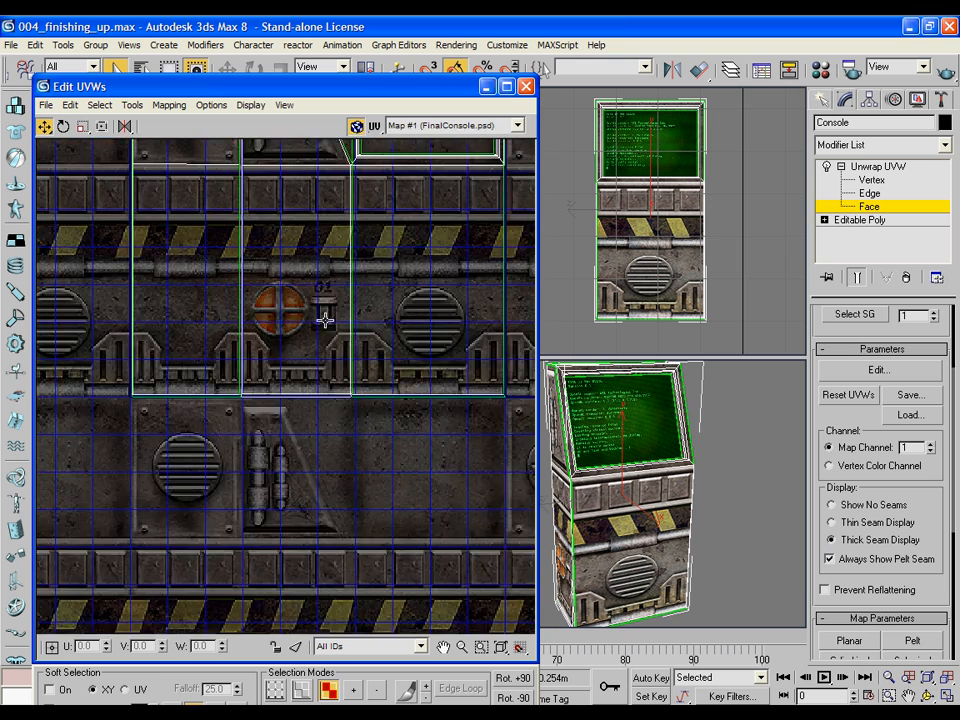
scroll(381, 311, "down", 3)
scroll(409, 302, "up", 3)
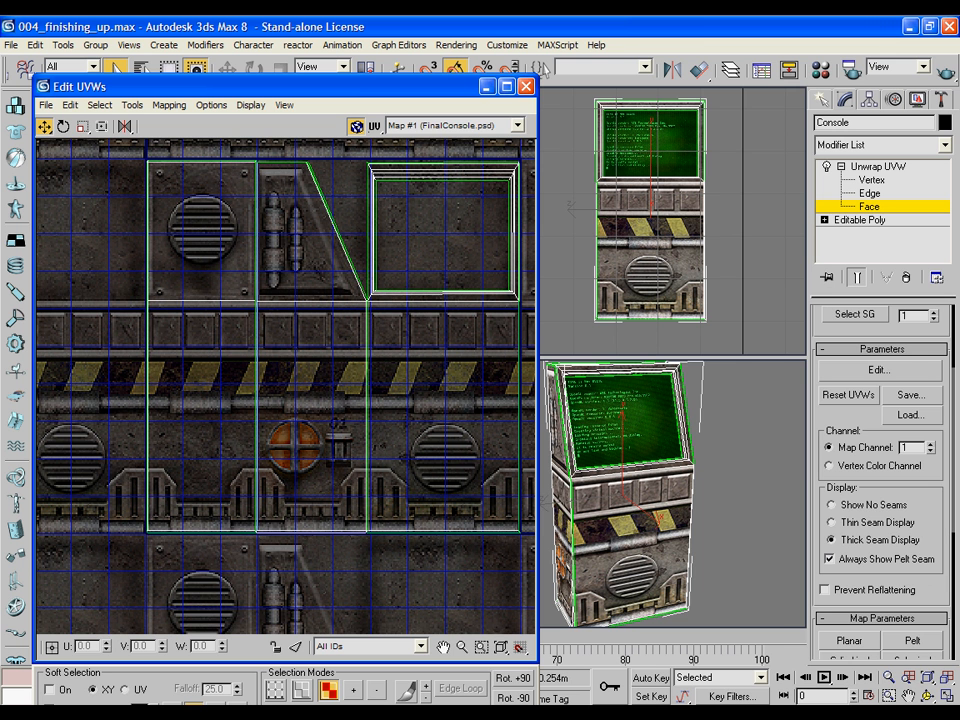
Switch to Photoshop and examine the angular trim and slotted panels in the lower part of ConsoleUVWMap.psd
key("alt+Tab")
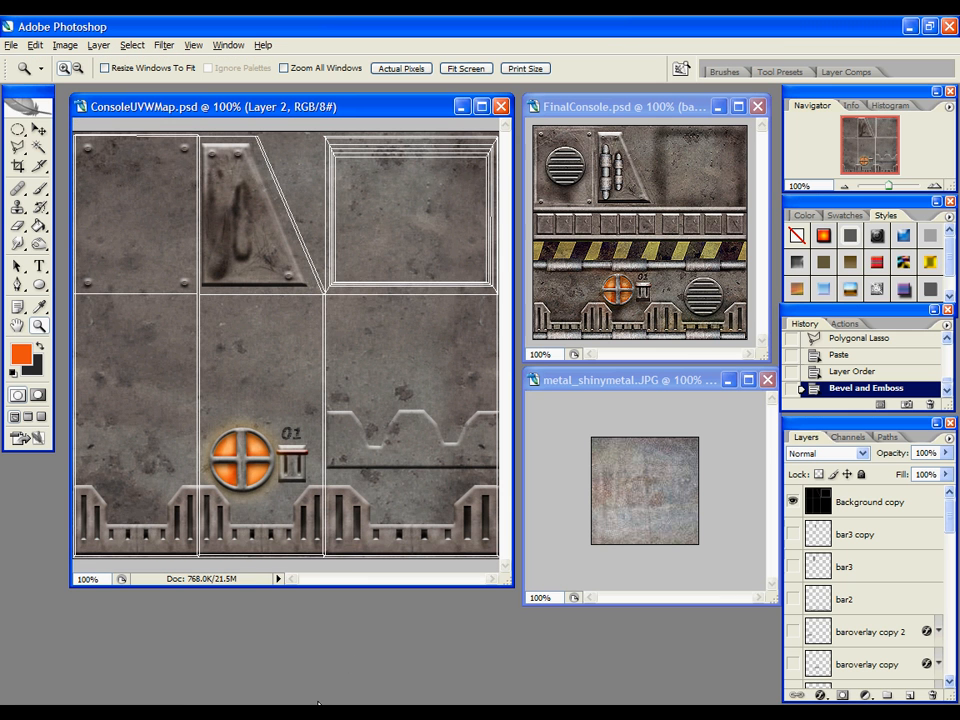
scroll(918, 587, "down", 8)
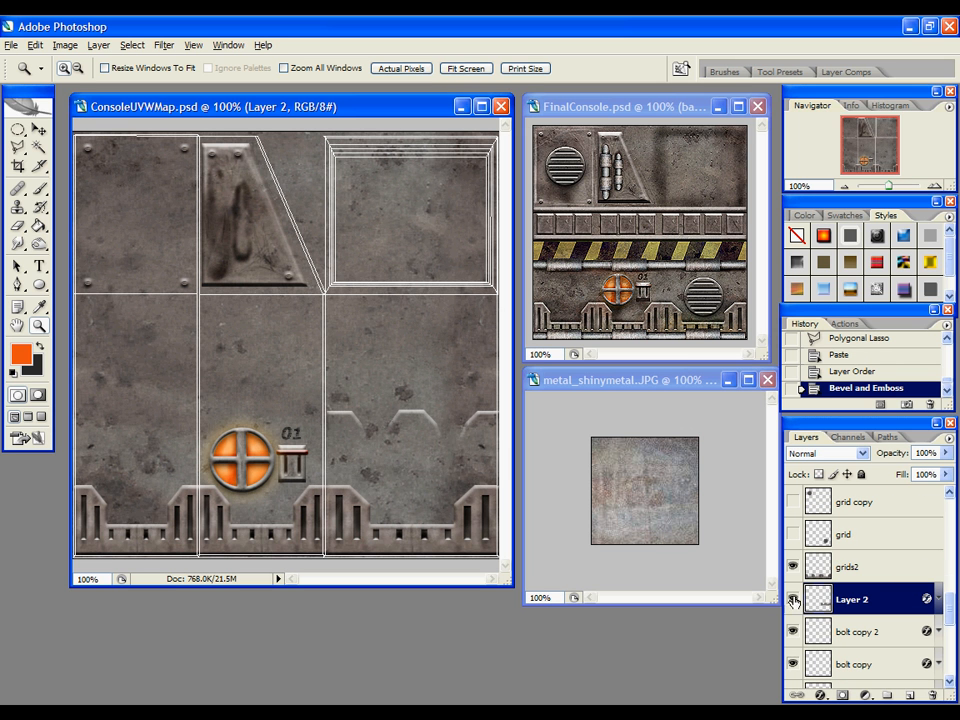
left_click(411, 480)
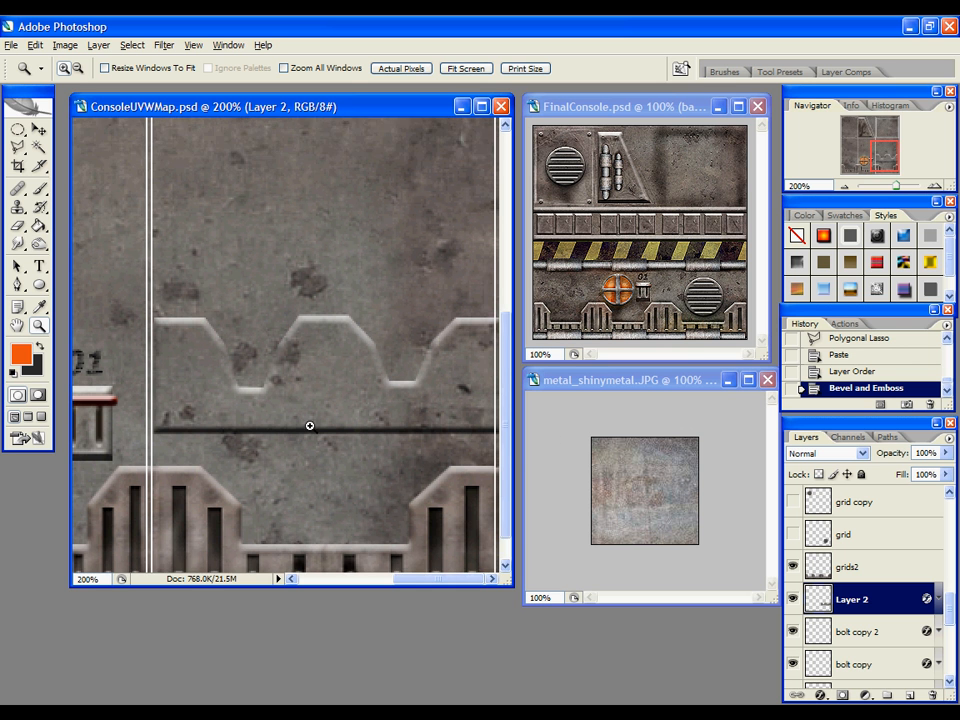
left_click(302, 428, "alt")
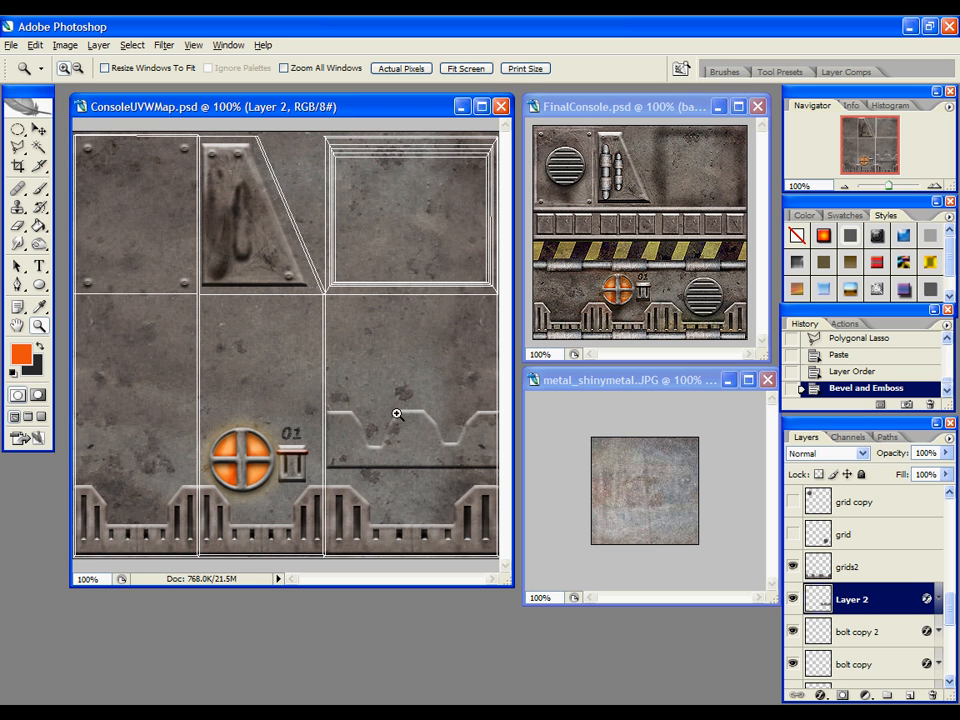
left_click(449, 457)
left_click(449, 457)
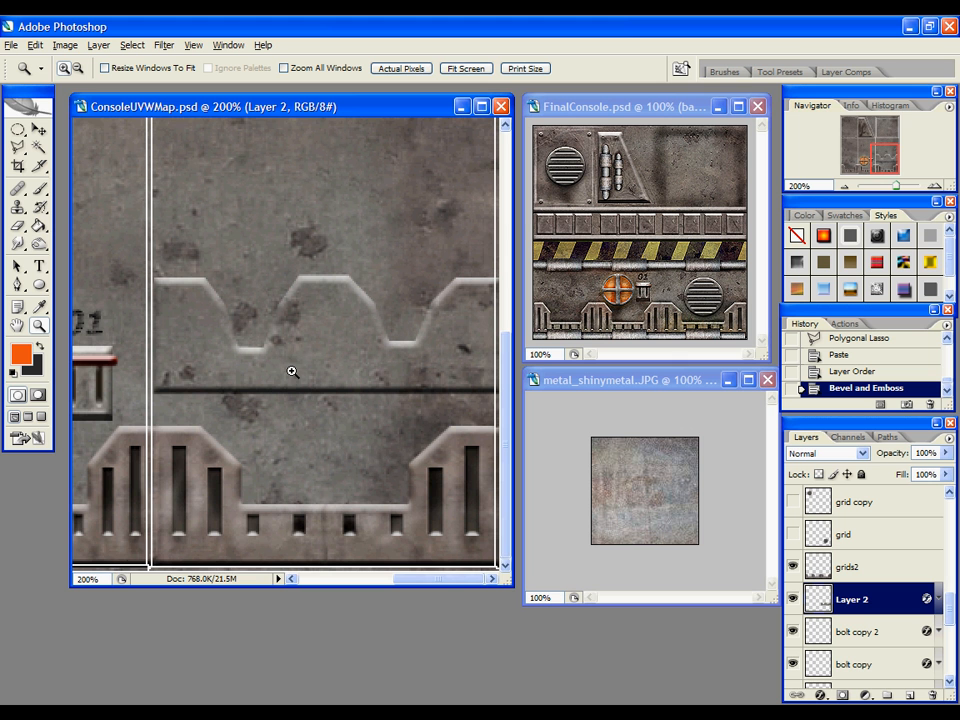
left_click(177, 457)
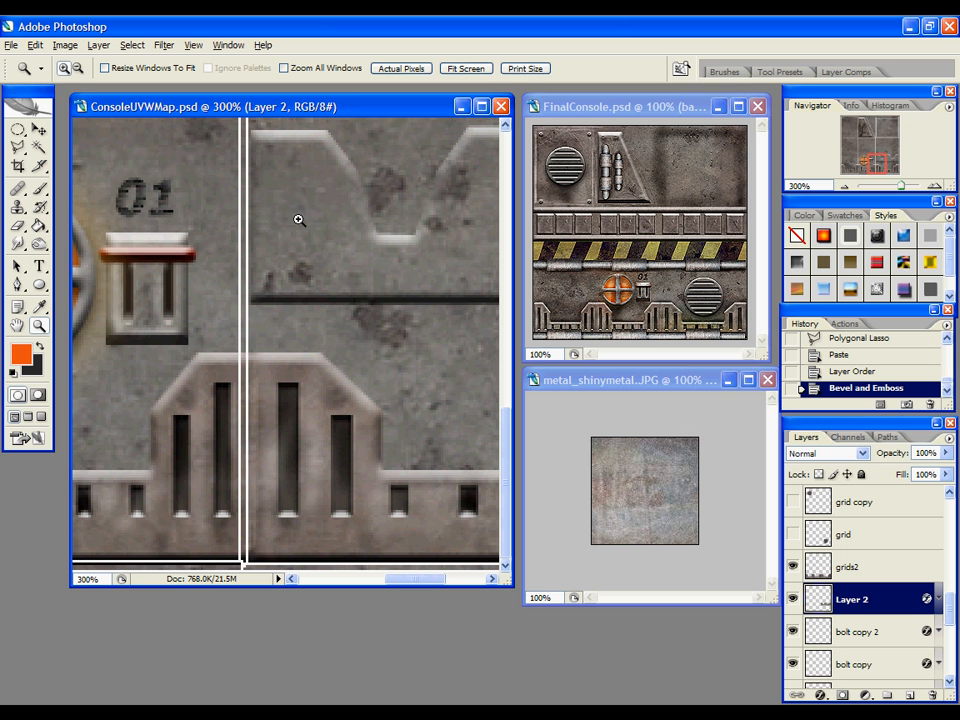
left_click(390, 223, "alt")
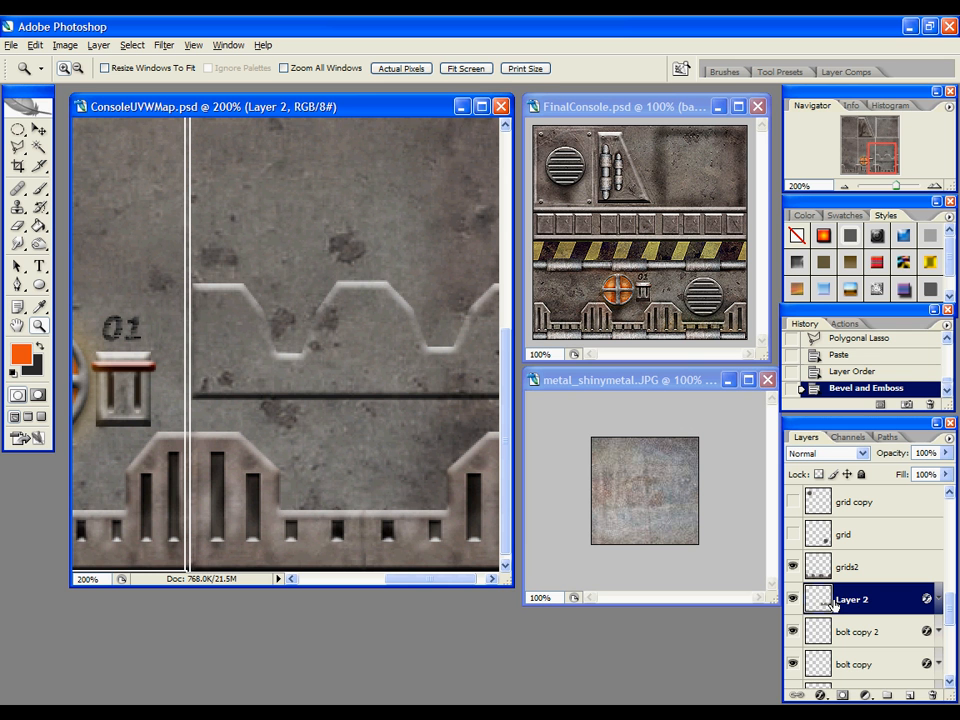
Delete Layer 2 with the angular trim and make the grid layer visible
left_click_drag(823, 604, 930, 694)
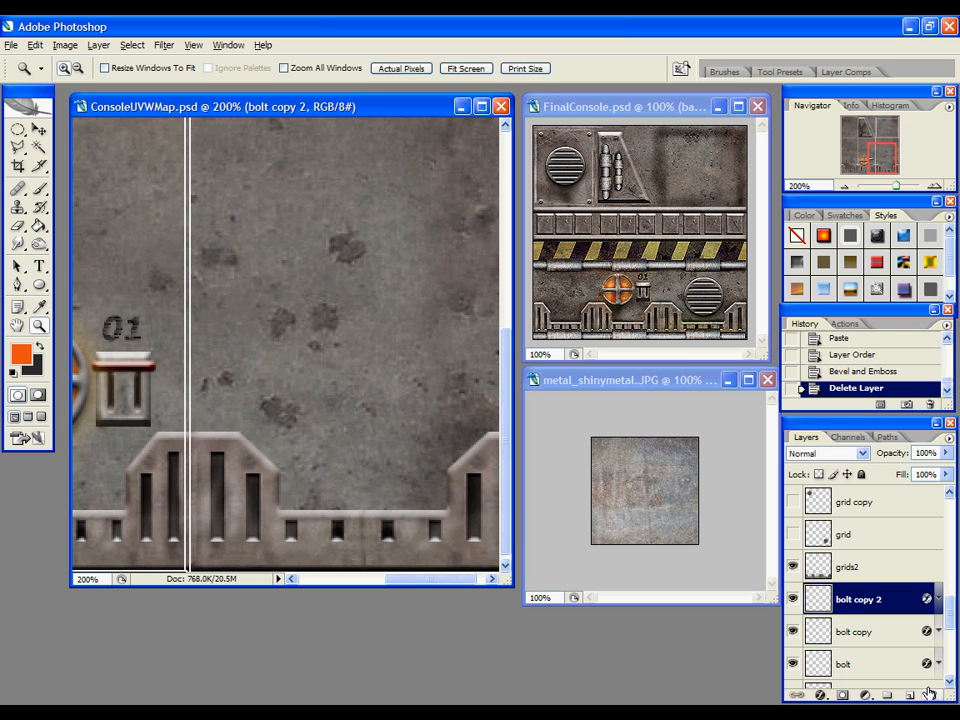
left_click(793, 535)
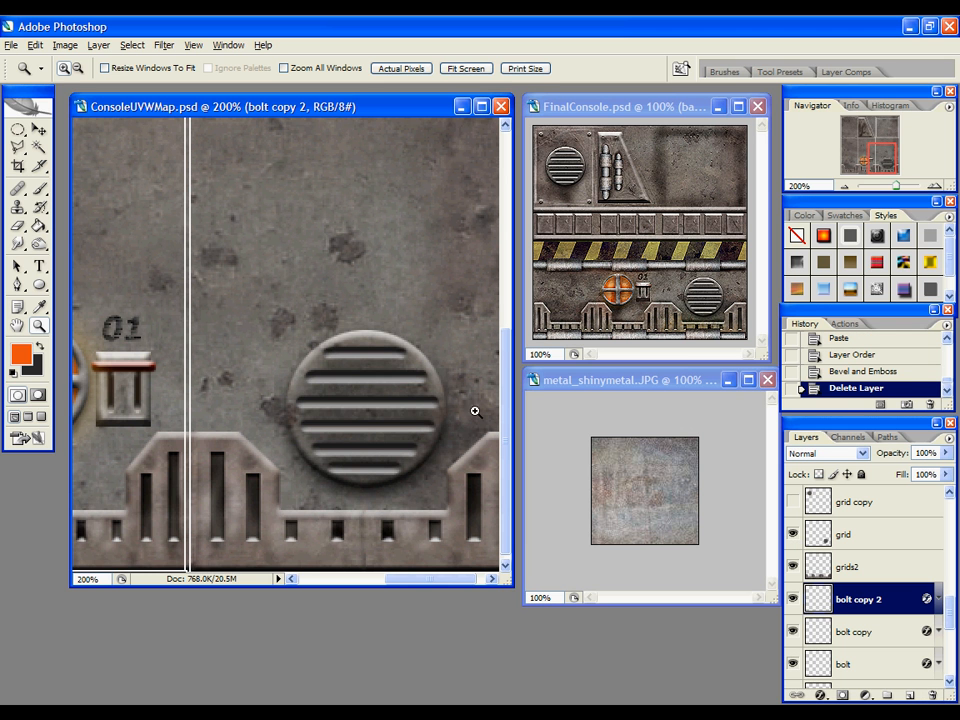
Copy an upright elliptical area above the round grille from the base metal layer and paste it as a layer directly above grid
left_click(17, 129)
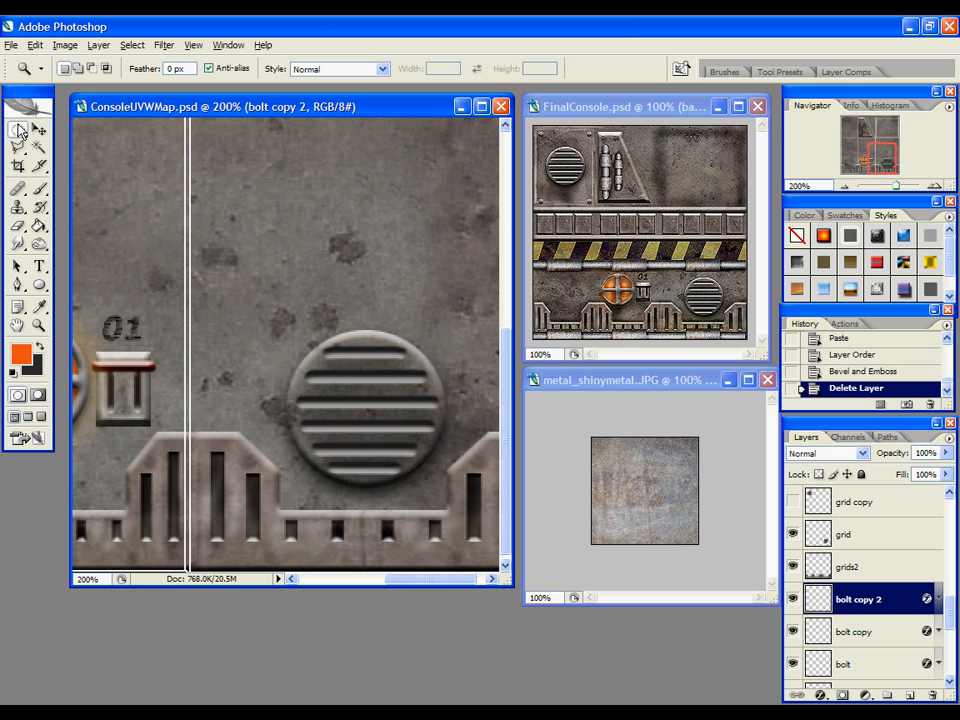
left_click_drag(282, 173, 397, 300)
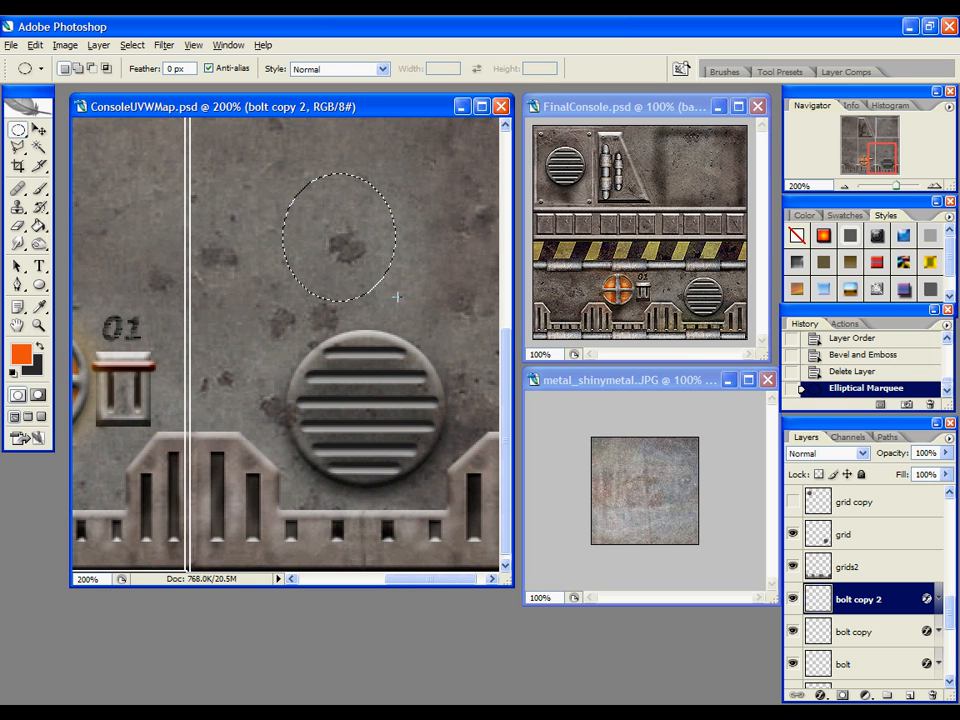
scroll(864, 600, "down", 5)
left_click(863, 670)
left_click_drag(865, 674, 855, 674)
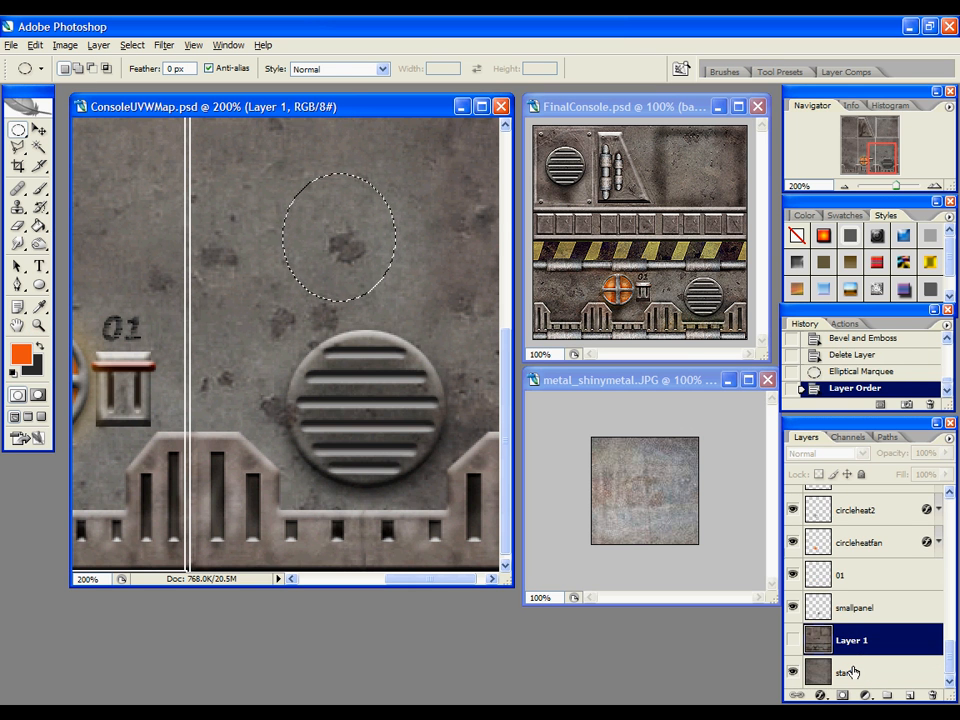
left_click(855, 673)
key("ctrl+c")
key("ctrl+v")
scroll(866, 600, "up", 10)
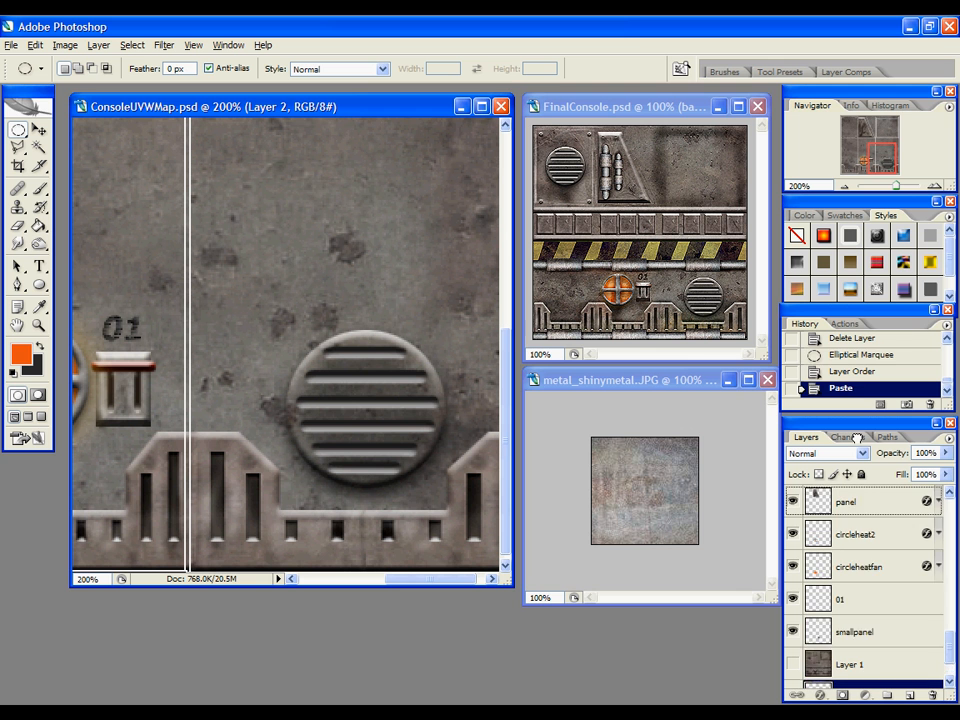
left_click_drag(866, 458, 871, 561)
right_click(880, 577)
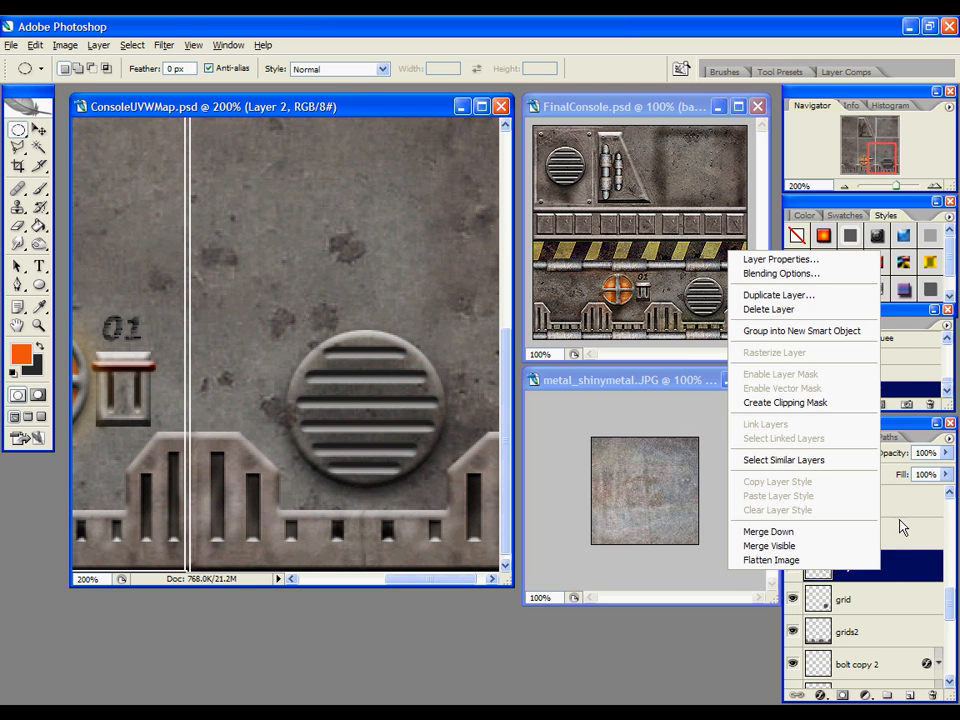
left_click(785, 296)
key("Escape")
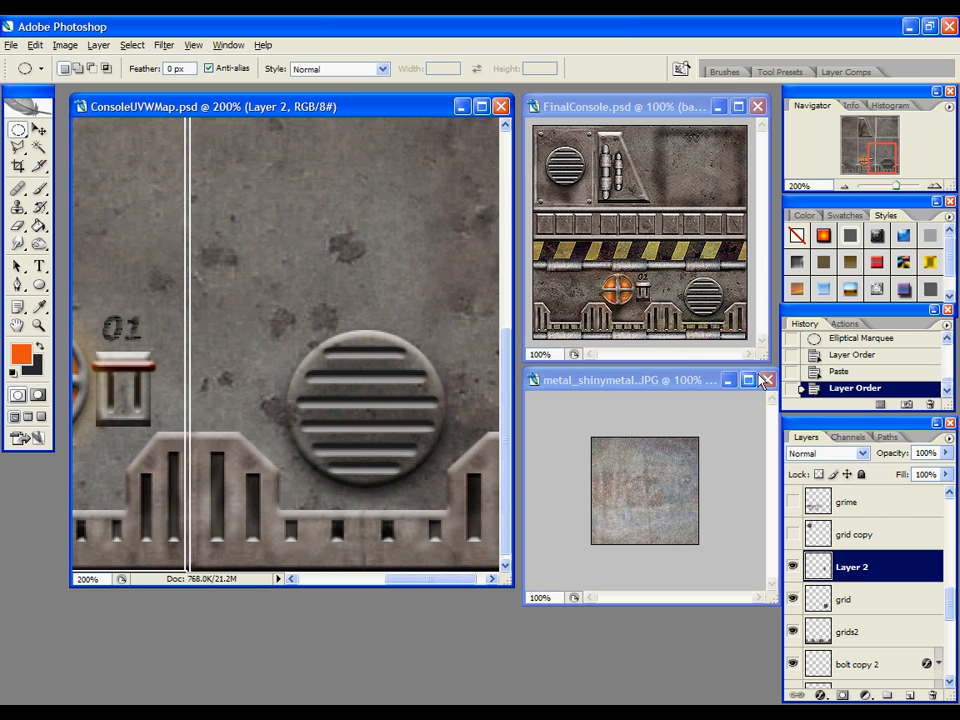
Apply a Bevel and Emboss to the pasted ellipse with global light off, angle 90° and altitude 16°
right_click(860, 575)
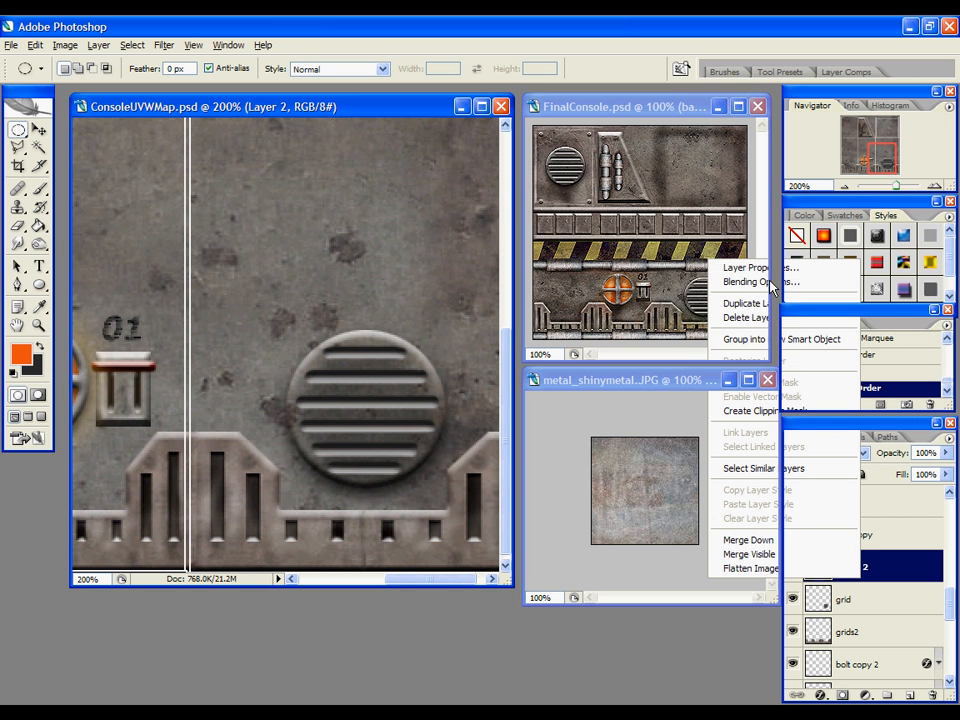
left_click(780, 282)
left_click(405, 327)
left_click(611, 383)
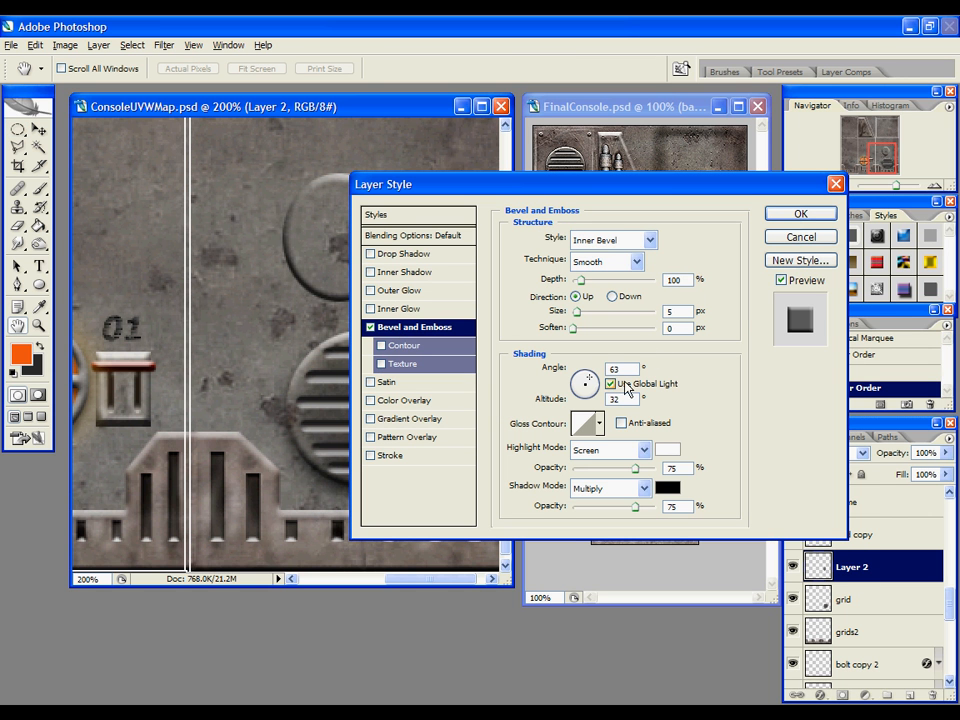
left_click_drag(585, 380, 584, 375)
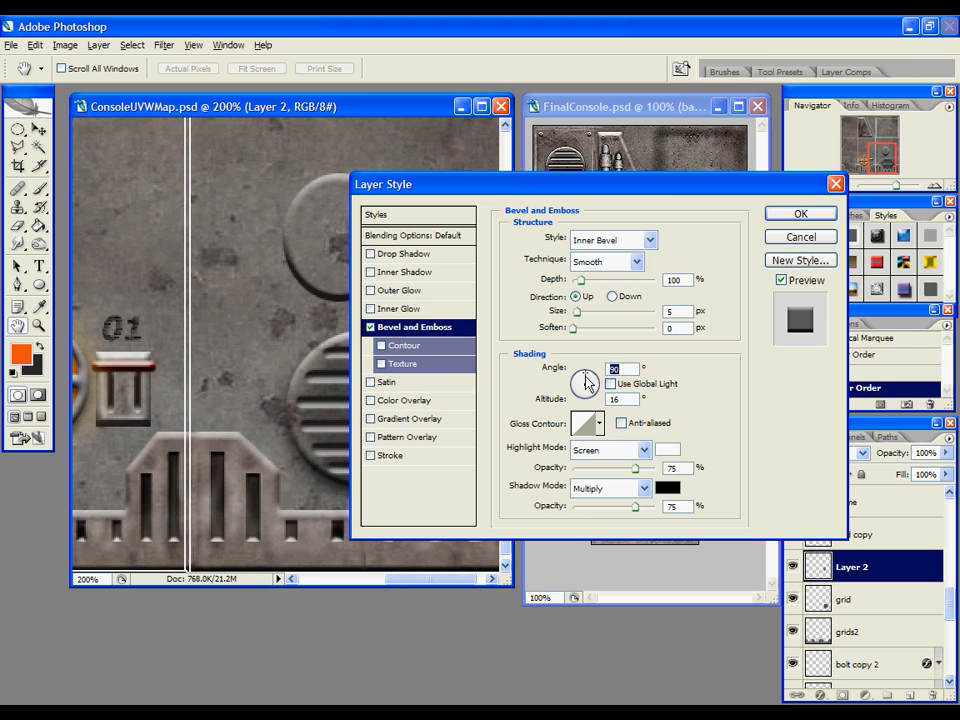
left_click(800, 213)
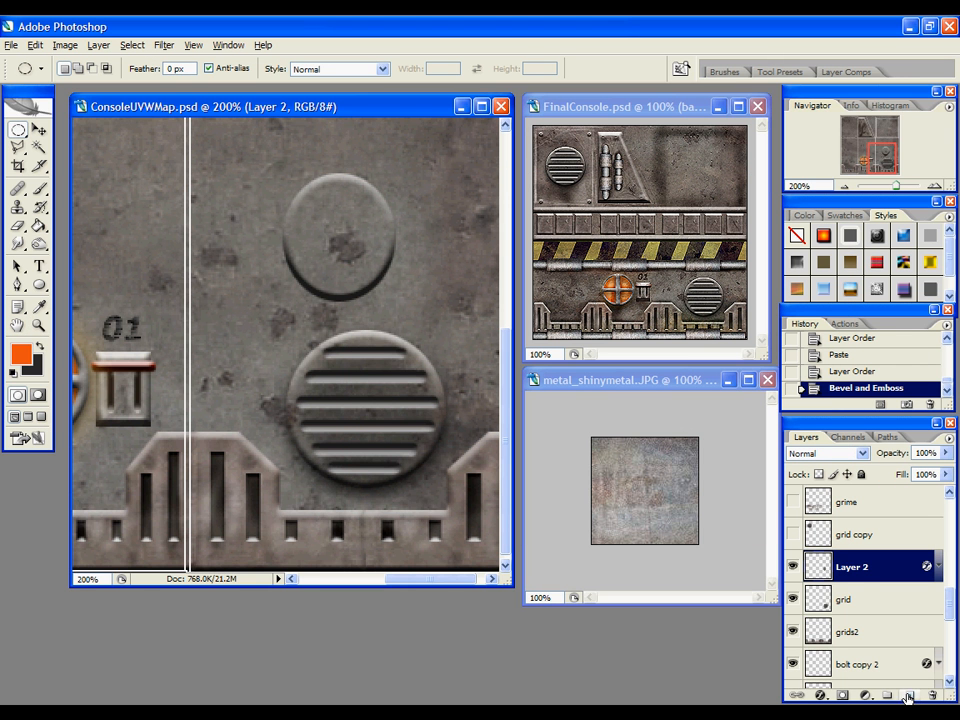
Rename the beveled ellipse's layer as pnael1
double_click(849, 566)
type("panel")
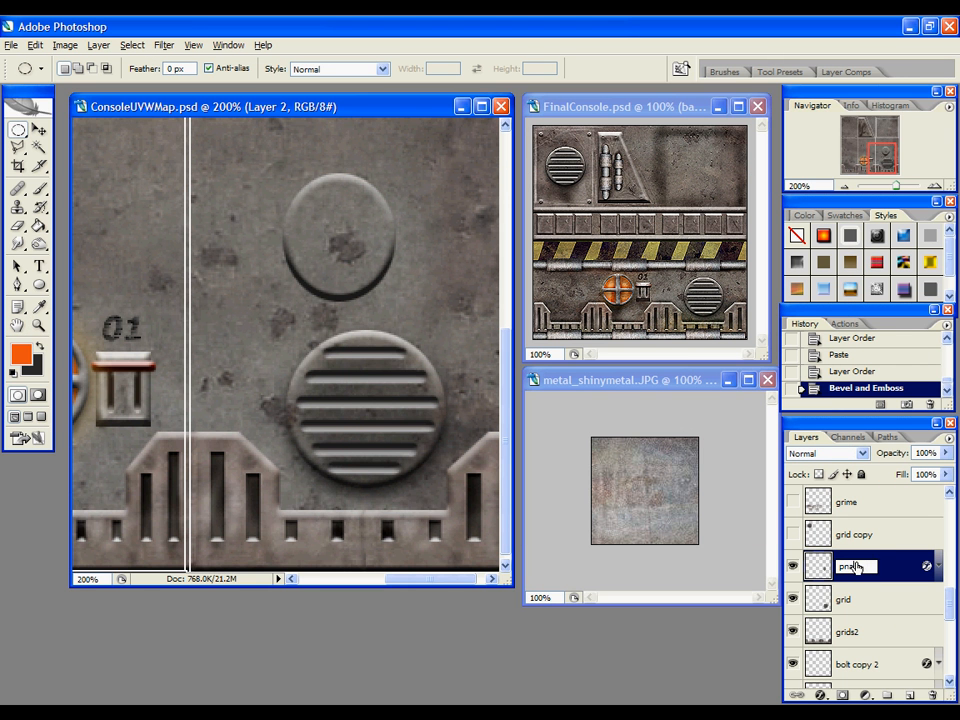
type("nael1")
key("Return")
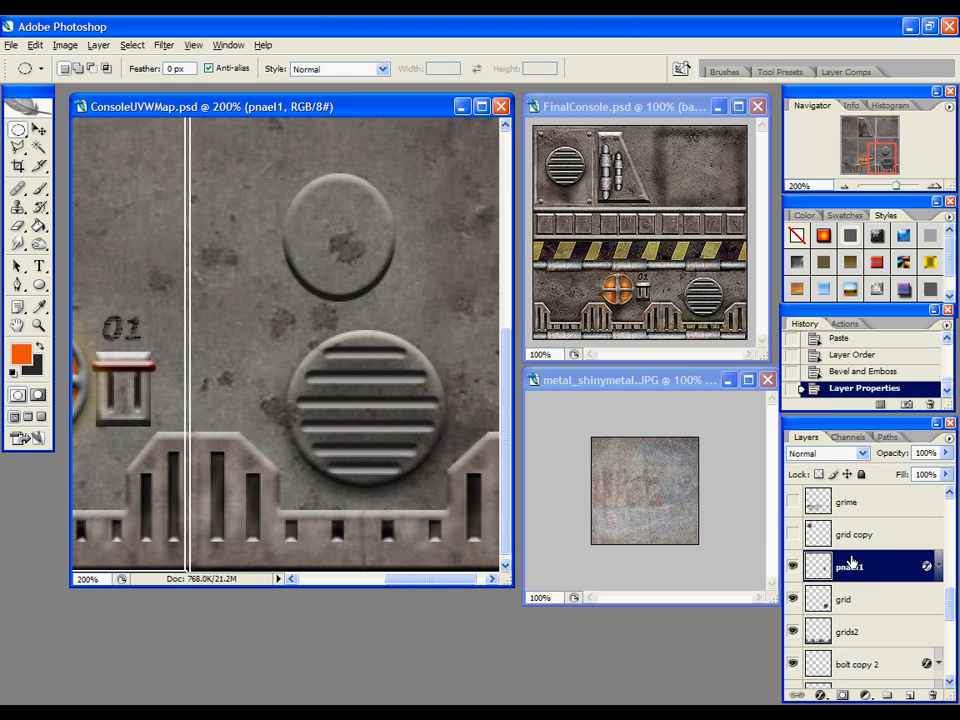
Add a layer above pnael1, fill a thin horizontal rectangular selection across the ellipse with dark gray, and deselect
left_click(908, 695)
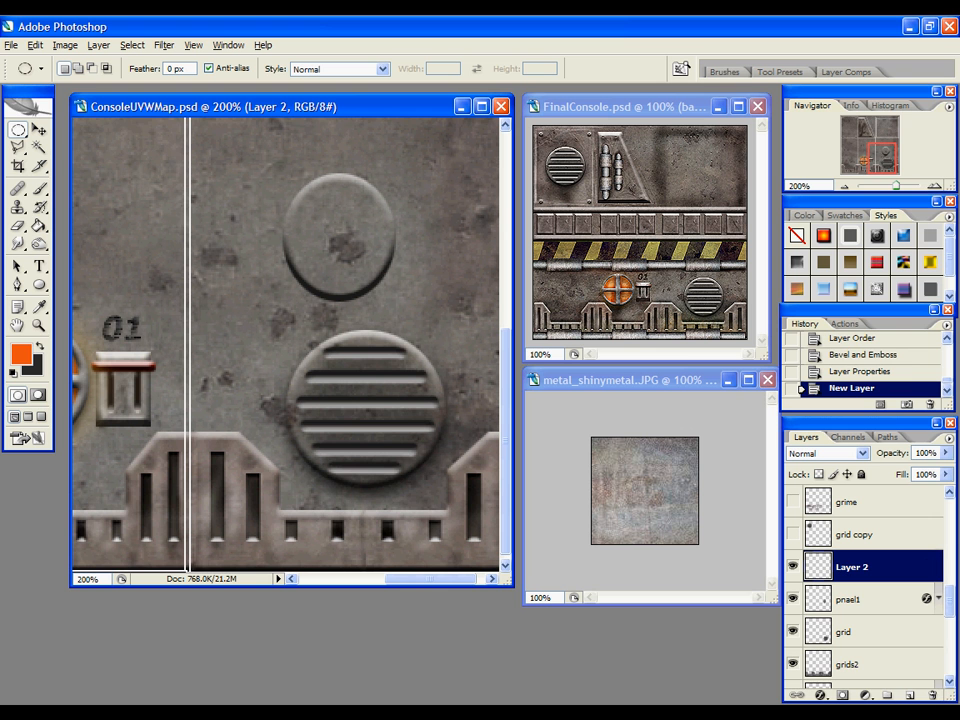
left_click(22, 130)
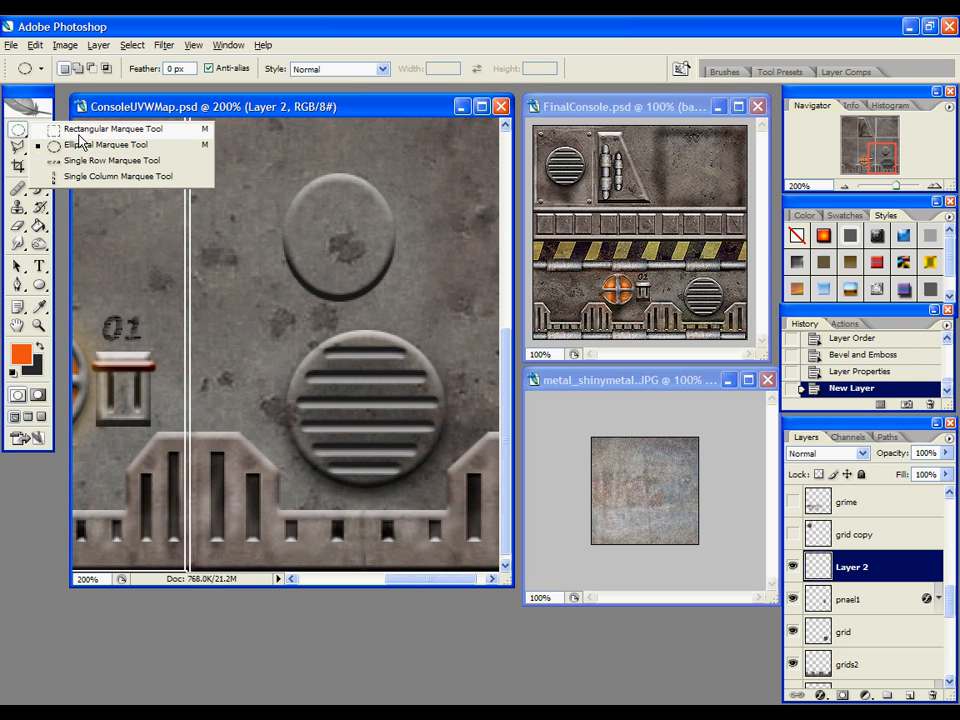
left_click(70, 130)
left_click_drag(376, 234, 378, 234)
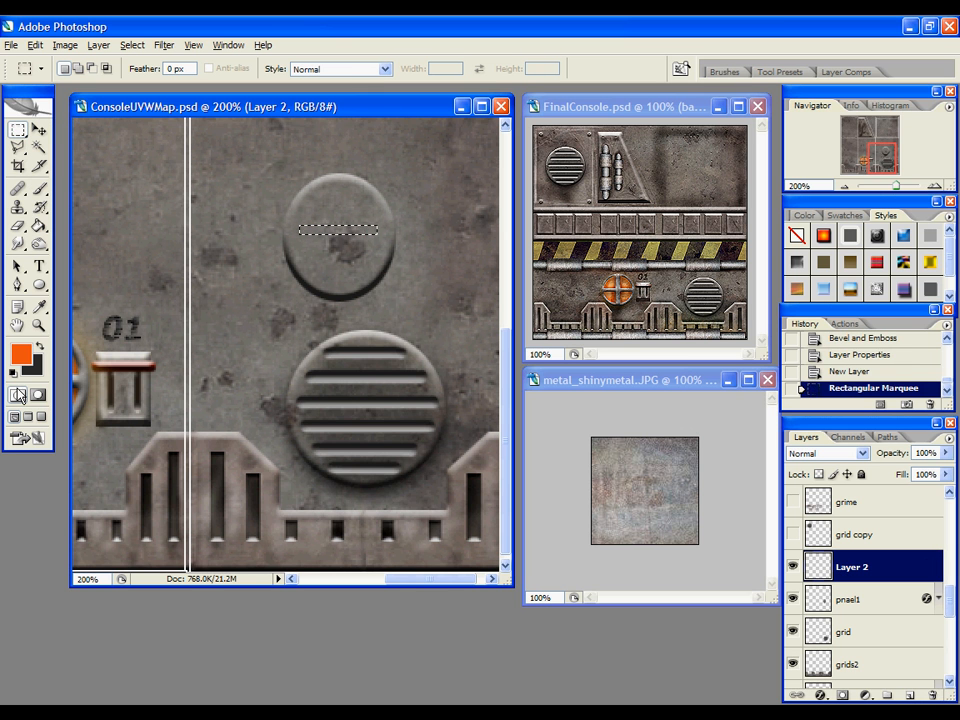
key("x")
key("g")
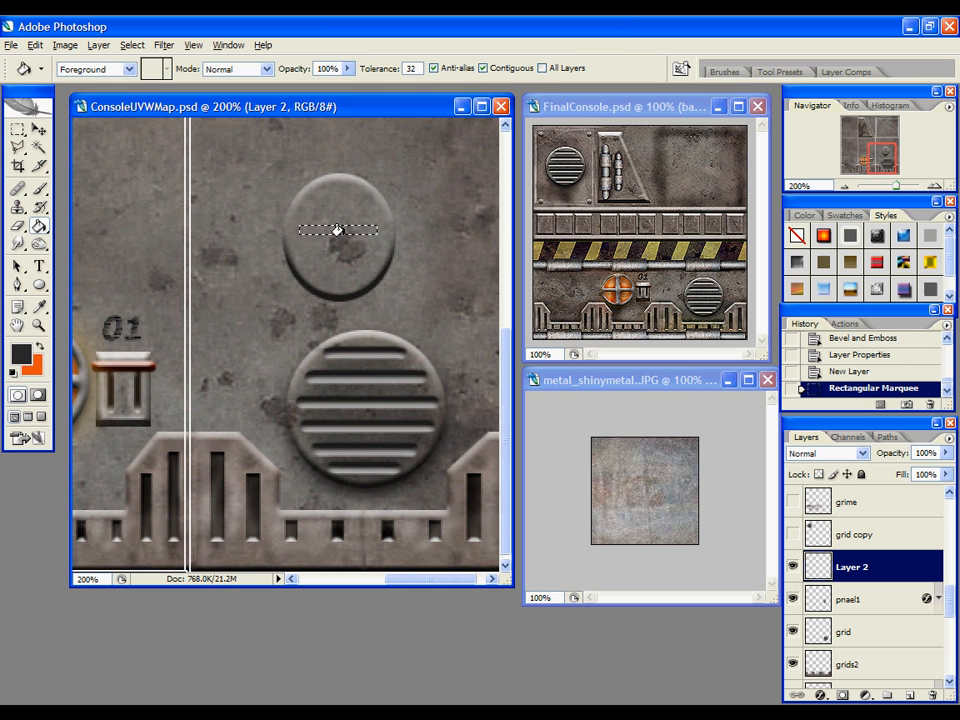
left_click(340, 230)
key("ctrl+d")
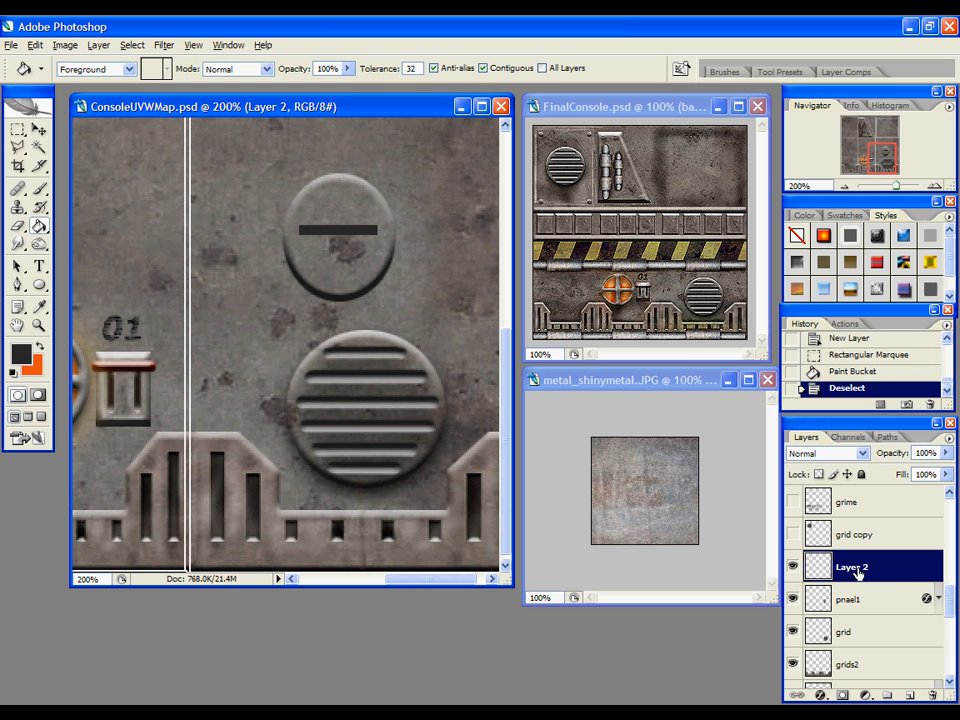
Apply a Bevel and Emboss to the dark slot with global light off, angle -90° and altitude 37°
right_click(857, 567)
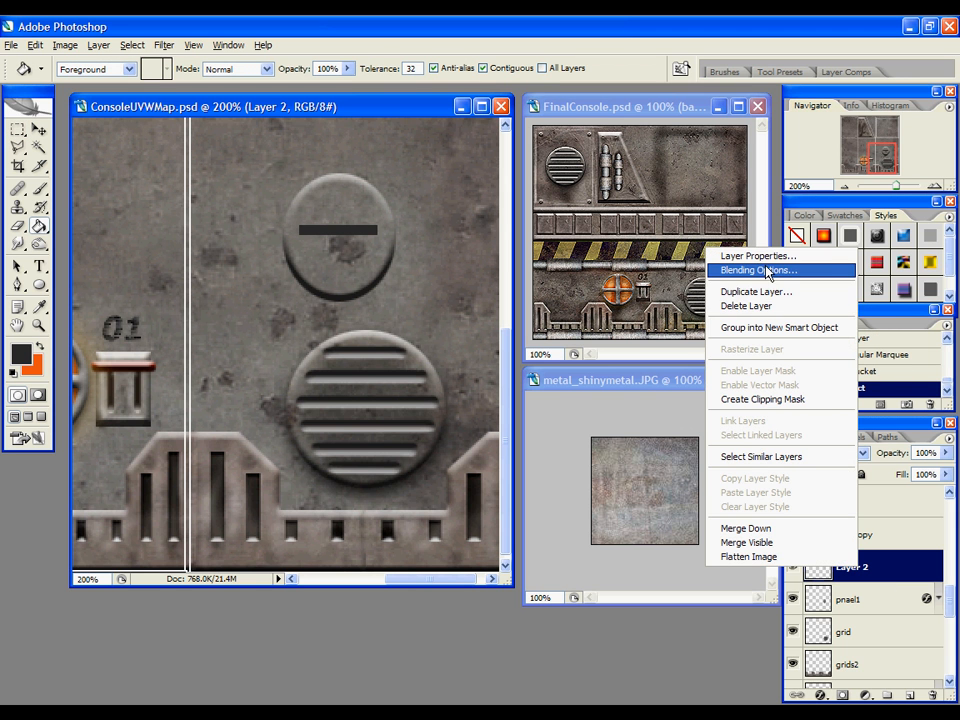
left_click(767, 272)
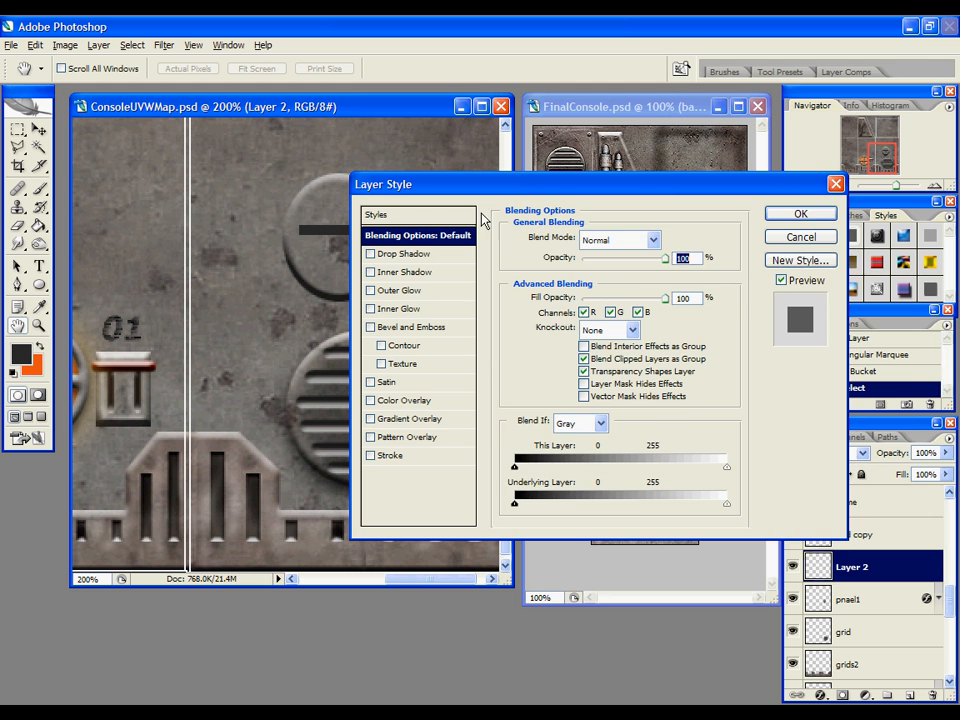
left_click_drag(508, 188, 646, 263)
left_click(559, 393)
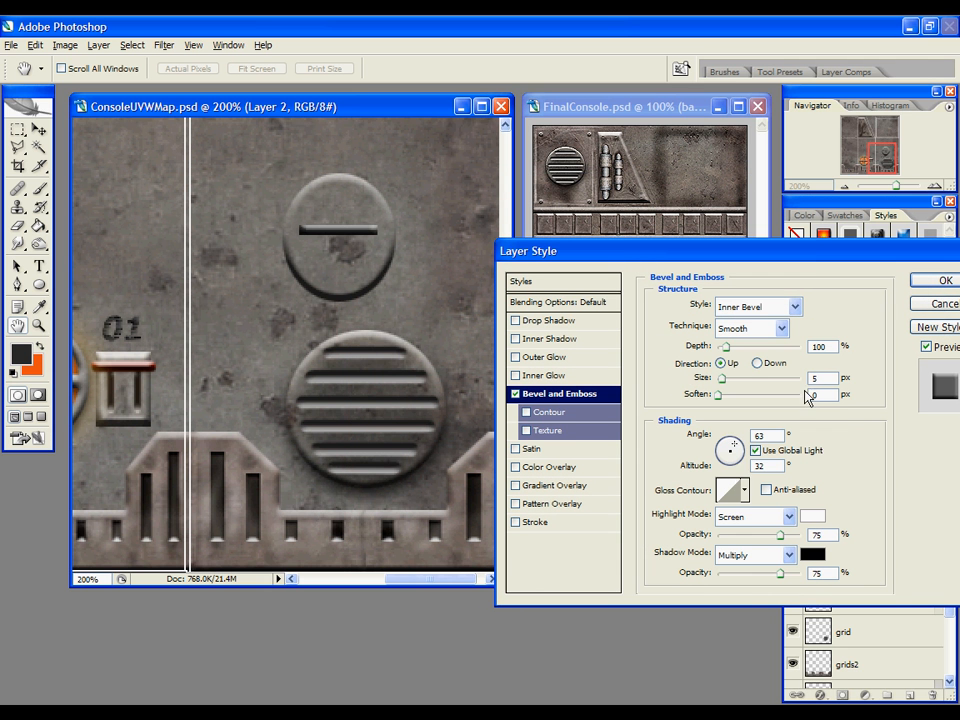
left_click(755, 452)
left_click(731, 459)
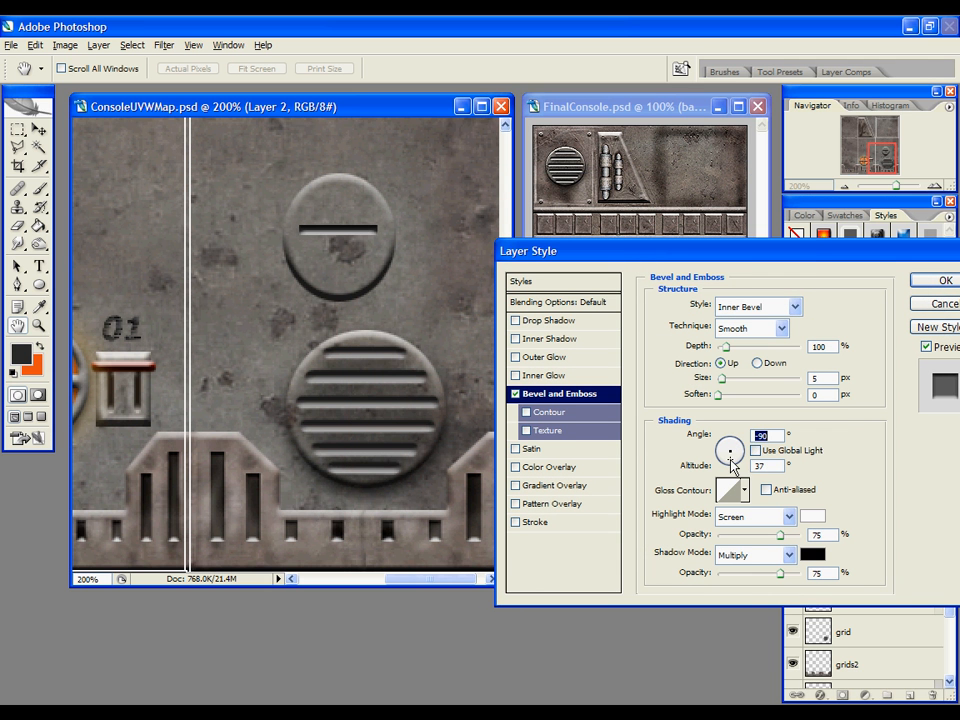
left_click(945, 281)
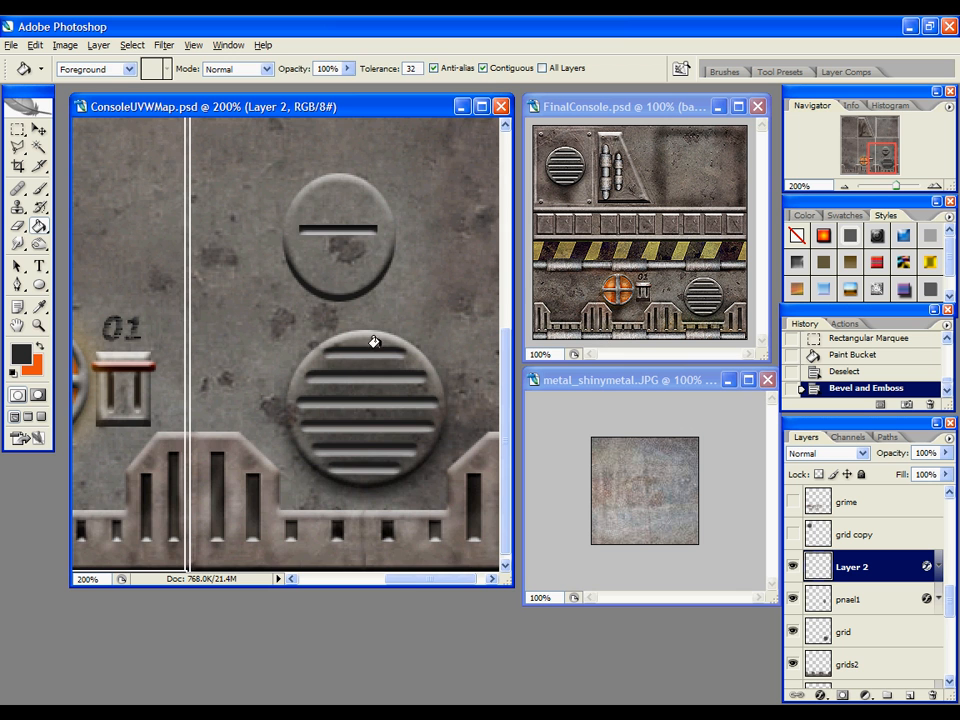
Disable the layer effects on Layer 2, which holds the dark slot of the upper ellipse
key("z")
left_click(386, 401)
scroll(360, 401, "up", 2)
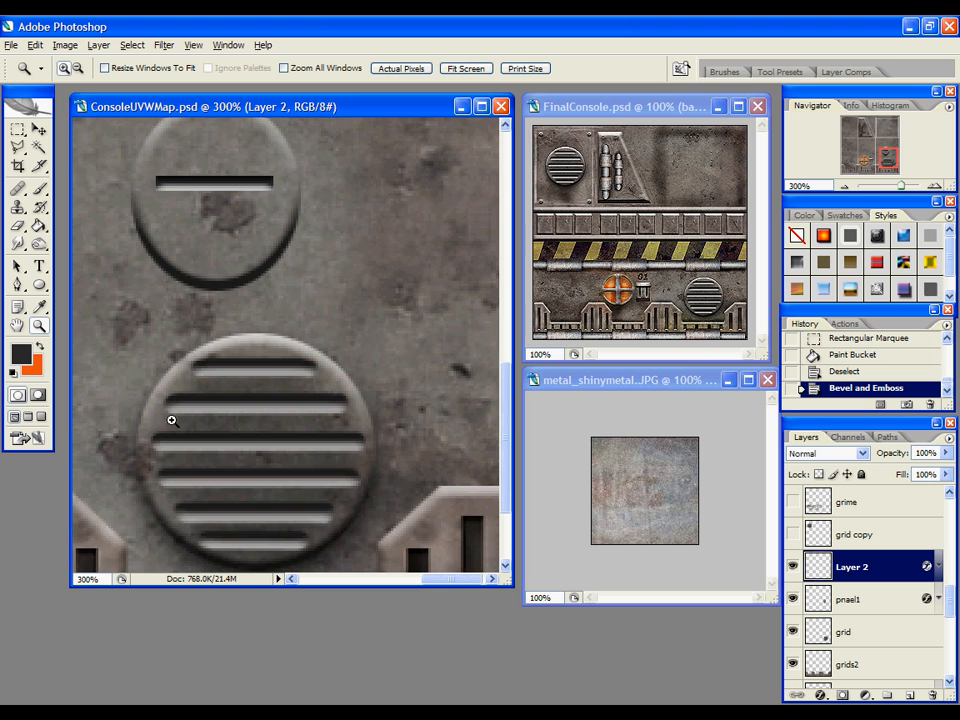
scroll(180, 405, "up", 2)
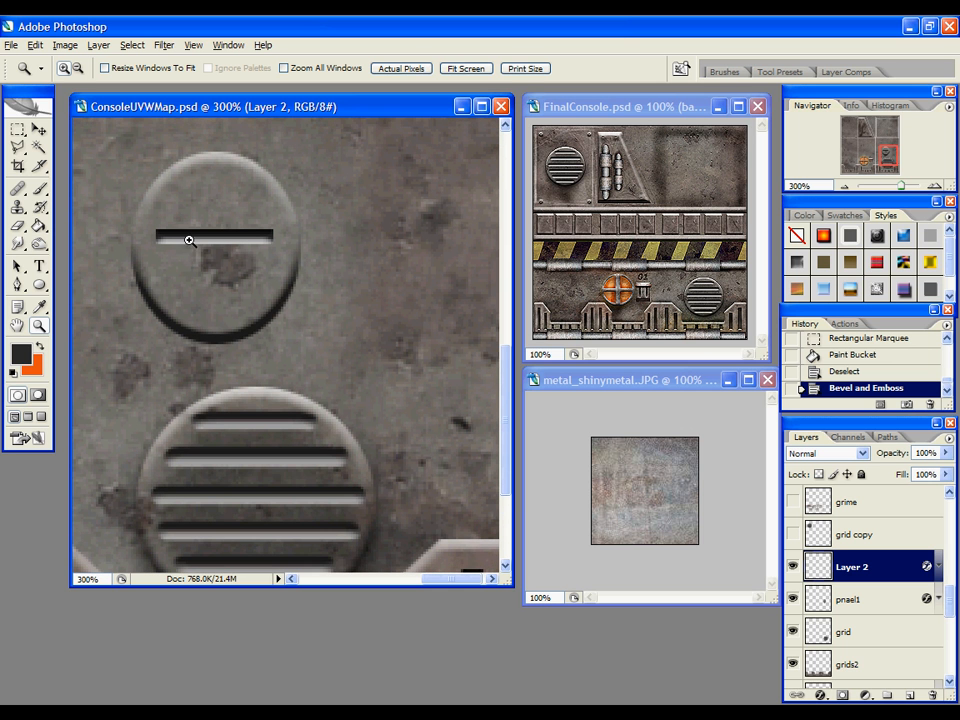
left_click(936, 566)
left_click(824, 590)
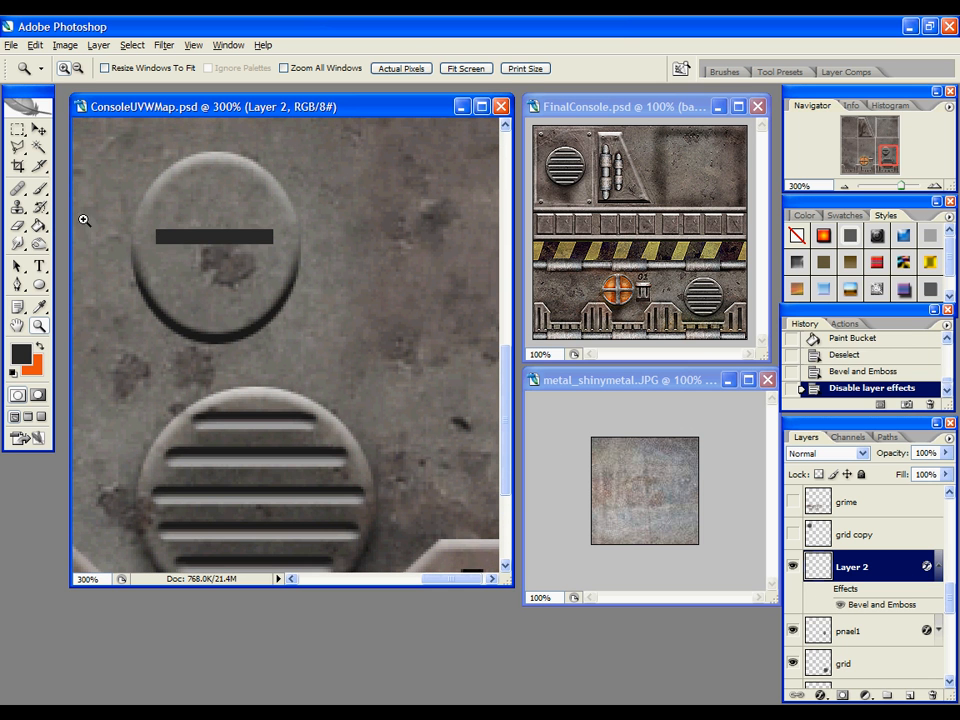
Round the slot's left end by filling a small elliptical selection there with the dark gray foreground color, and deselect
left_click_drag(17, 129, 62, 142)
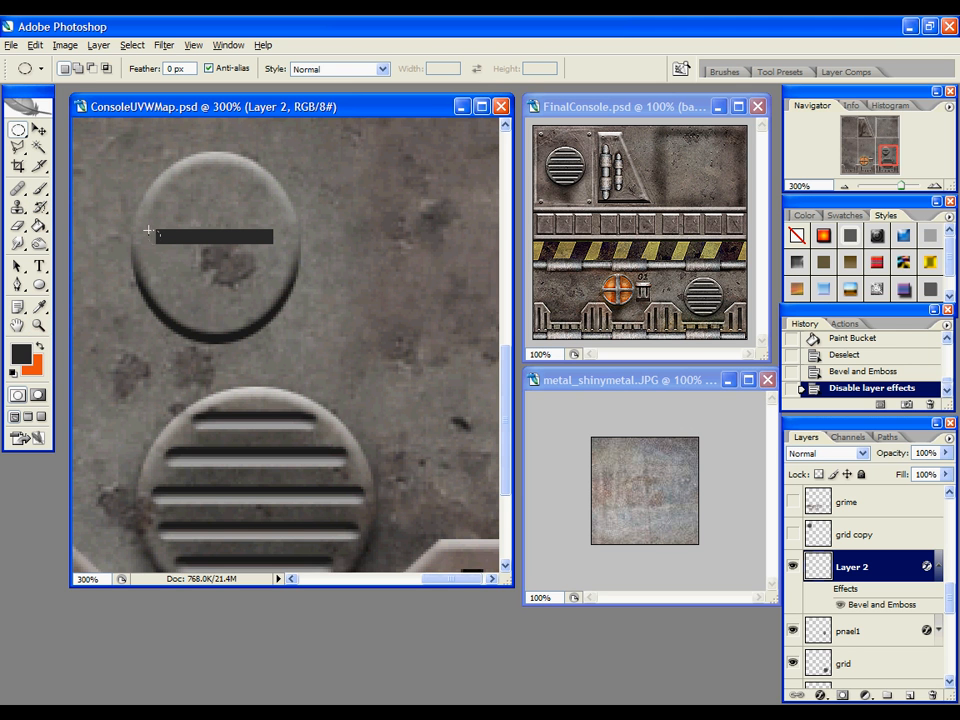
left_click_drag(147, 231, 158, 242)
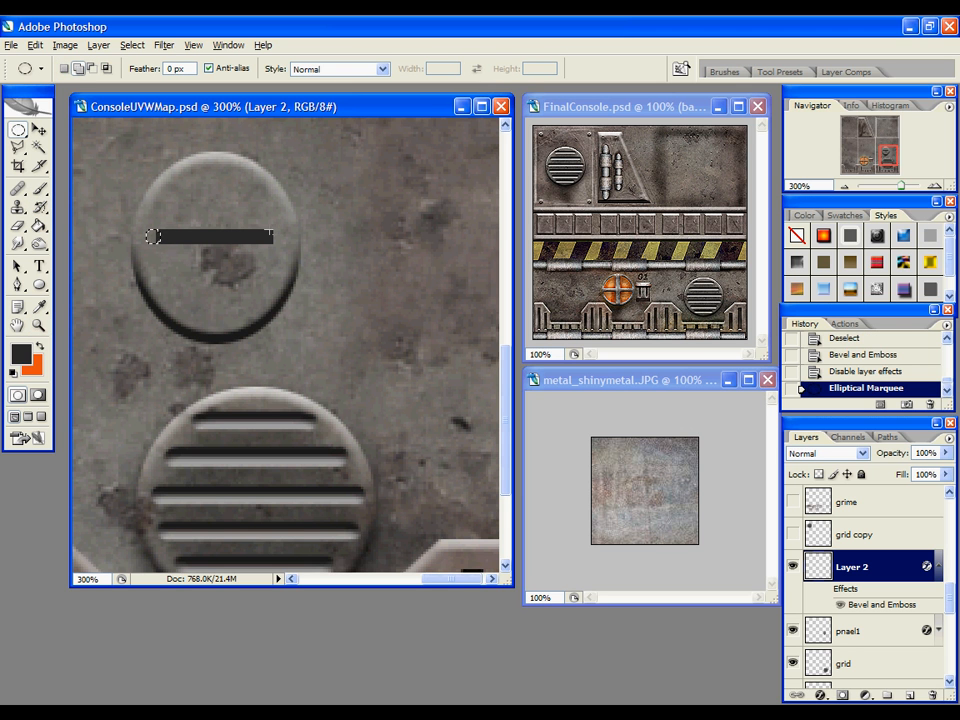
left_click_drag(270, 236, 270, 234)
left_click(196, 235)
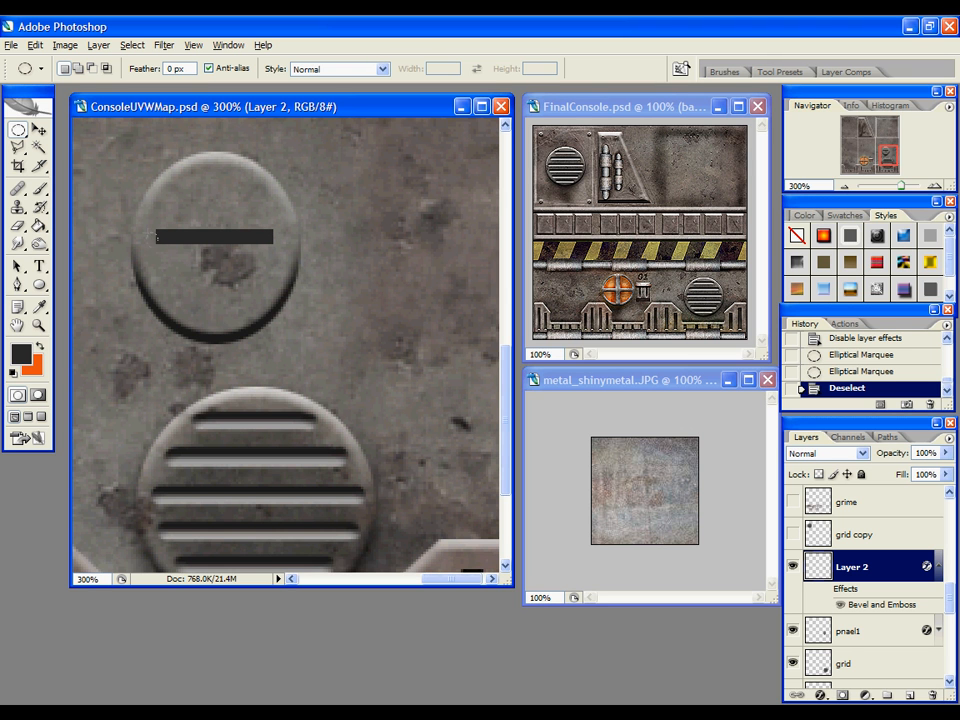
left_click_drag(157, 236, 161, 241)
left_click(162, 242)
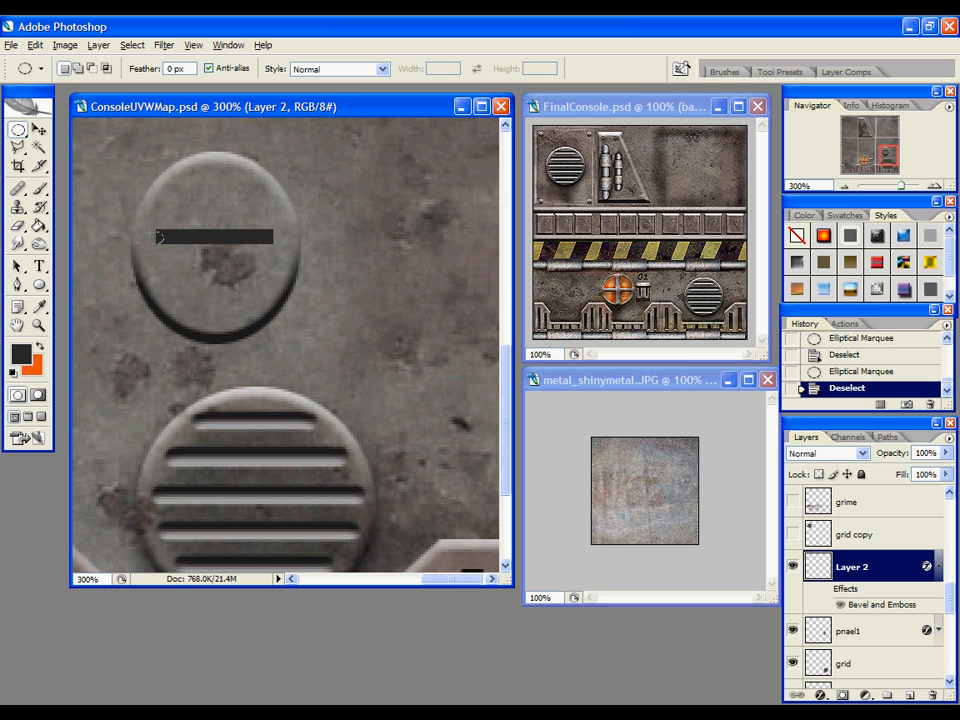
left_click_drag(158, 233, 154, 237)
key("g")
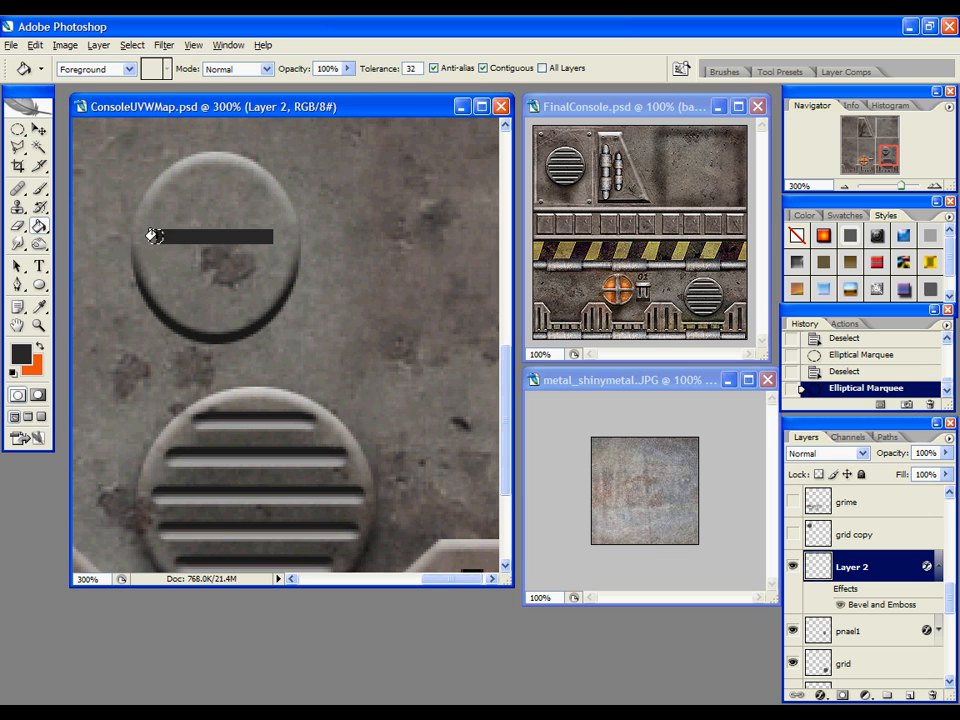
left_click(148, 235)
key("ctrl+d")
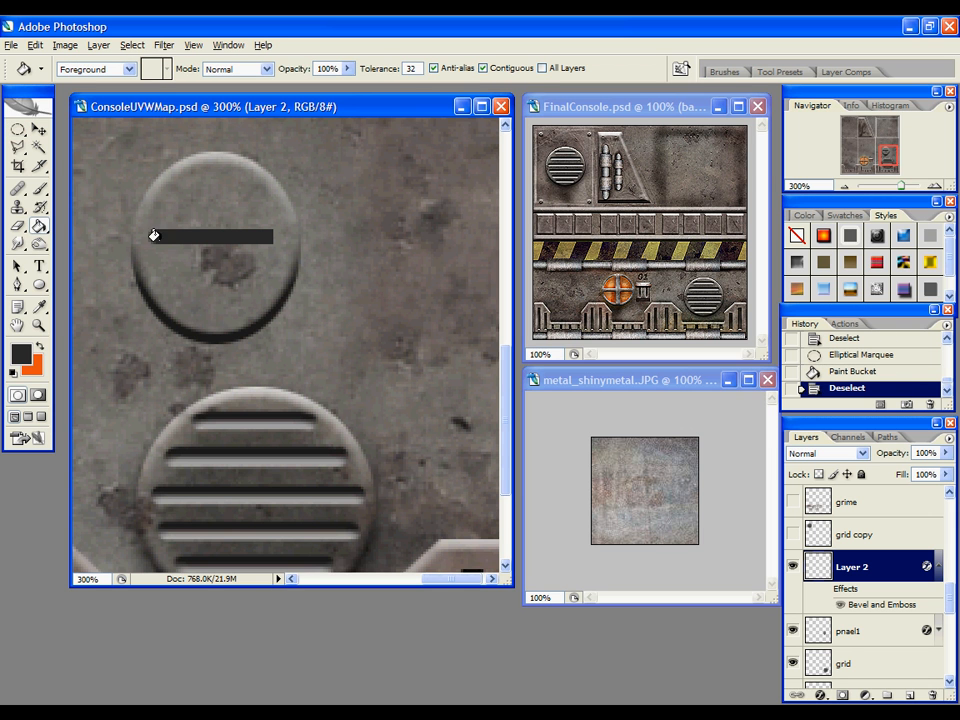
Copy the slot's rounded left half to a new layer, flip it horizontally, and align it over the square right end
left_click(37, 129)
left_click_drag(17, 129, 110, 126)
left_click_drag(215, 263, 136, 198)
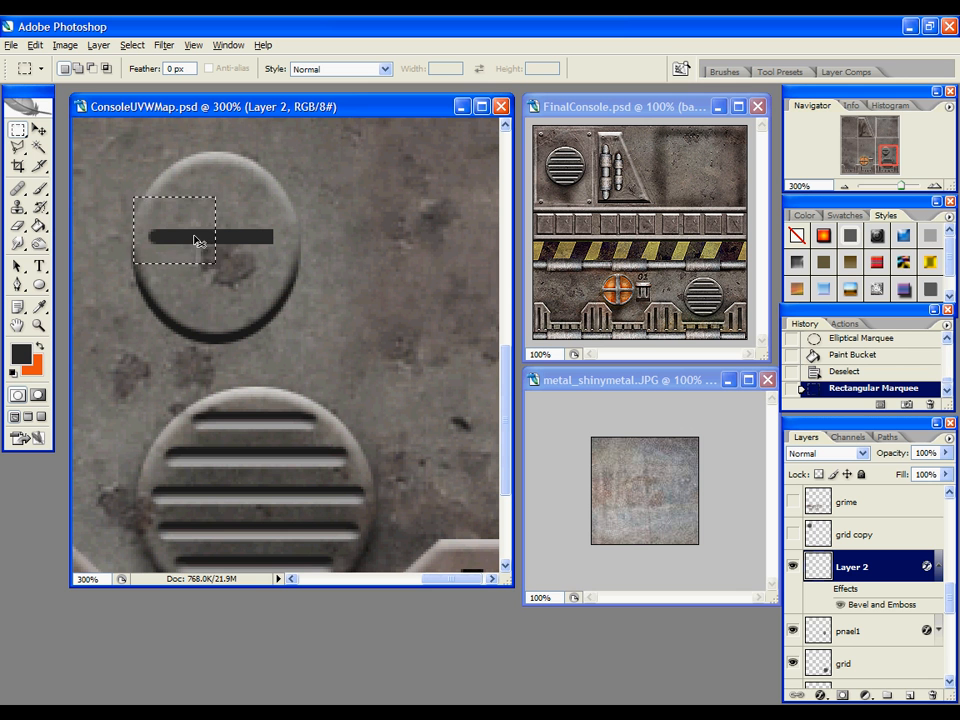
key("ctrl+c")
key("ctrl+v")
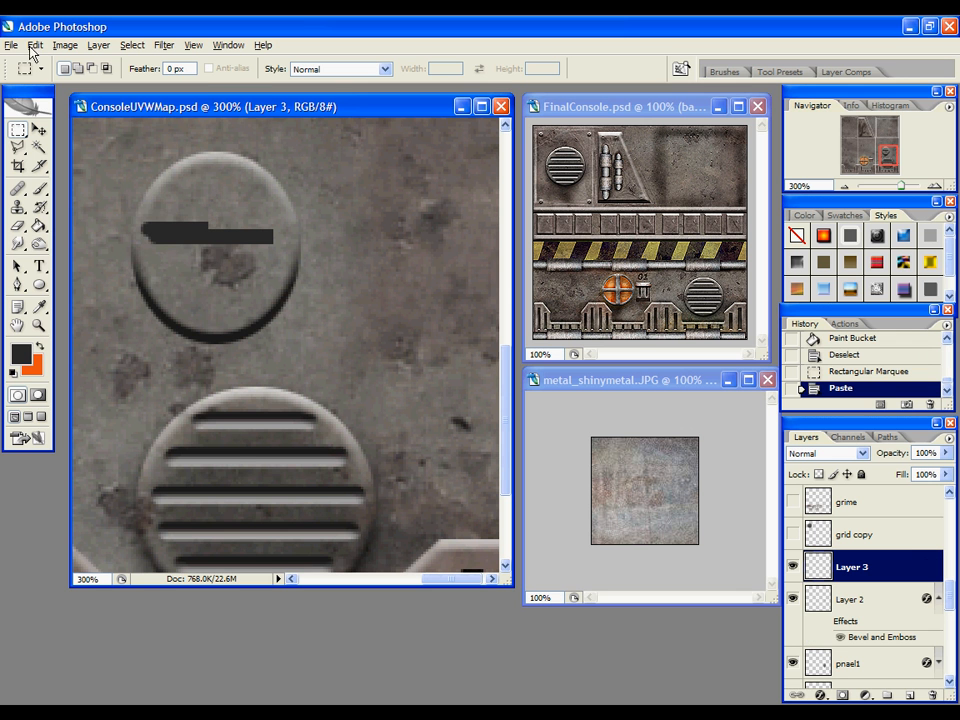
left_click(35, 45)
mouse_move(114, 314)
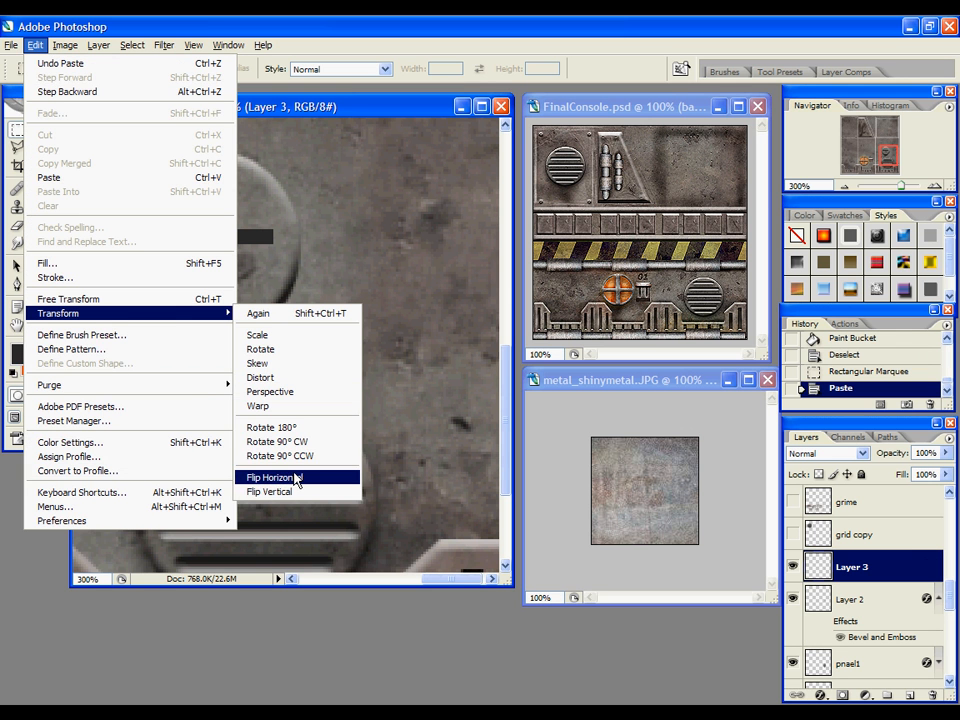
left_click(296, 478)
key("v")
left_click_drag(196, 235, 205, 243)
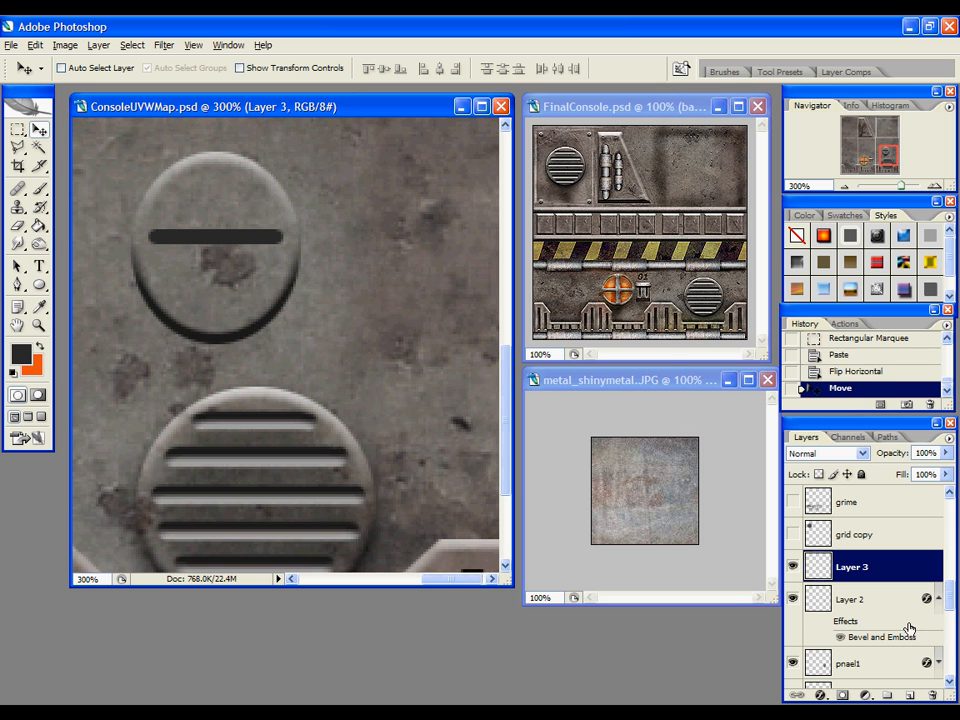
Re-enable the effects on Layer 2 and copy its layer style
left_click(851, 631)
right_click(850, 600)
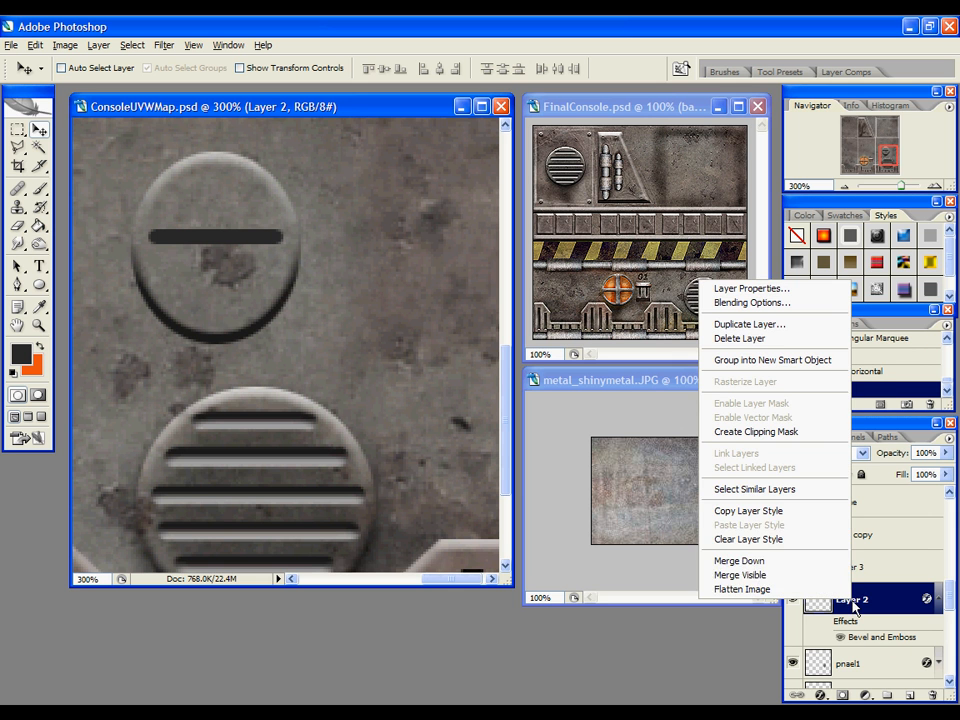
left_click(824, 621)
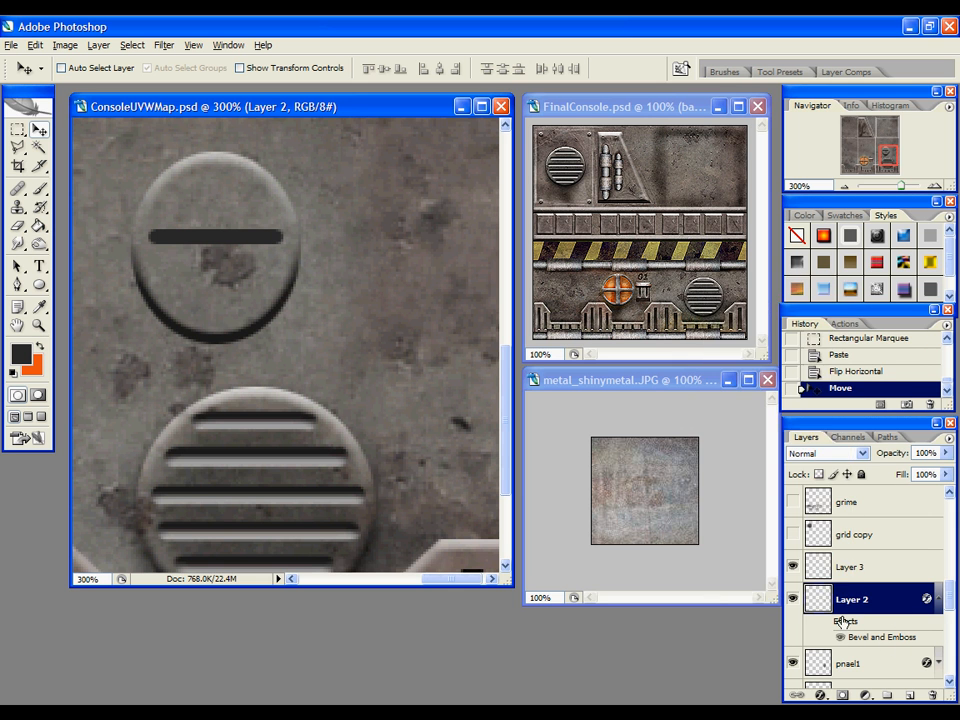
left_click(824, 621)
right_click(823, 620)
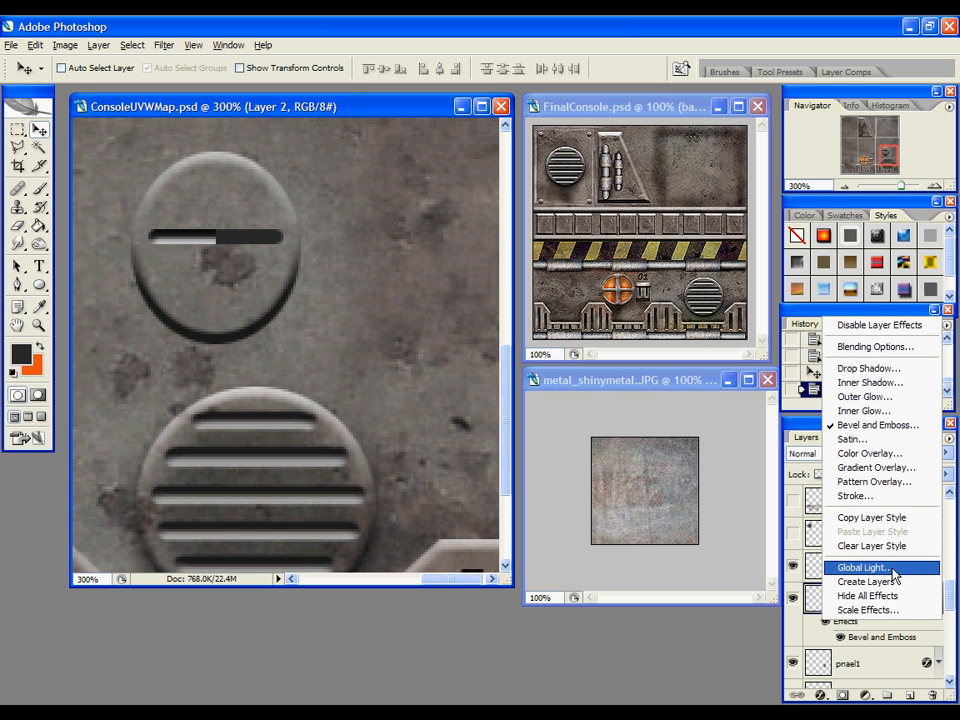
left_click(832, 519)
Clear Layer 2's style, merge Layer 3 down into it, and paste the copied Bevel and Emboss style onto the merged slot
right_click(848, 605)
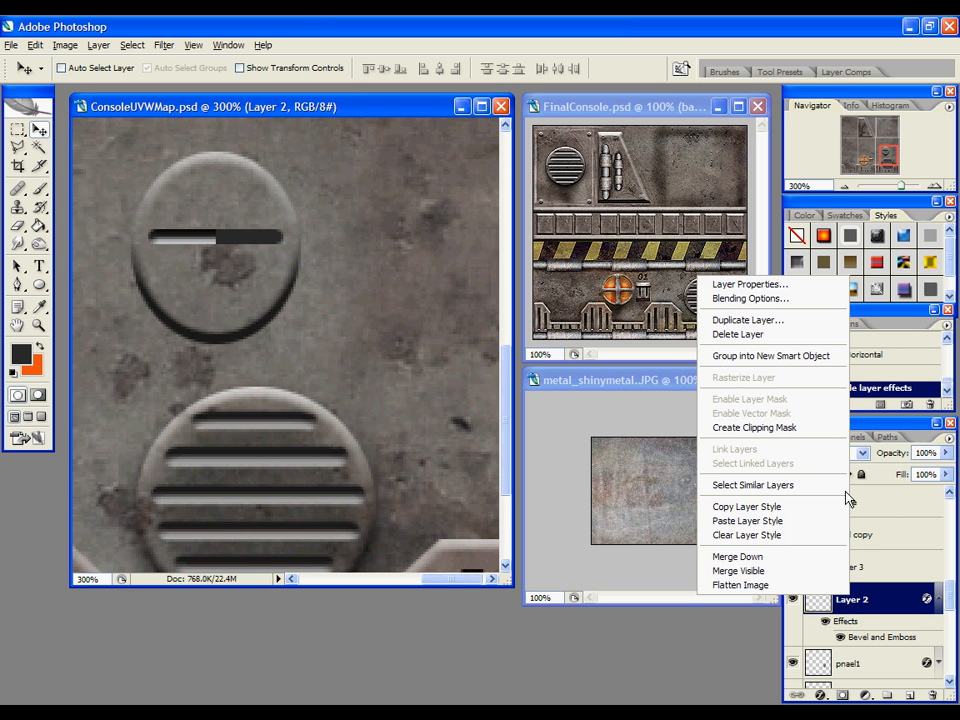
left_click(778, 535)
left_click(846, 566)
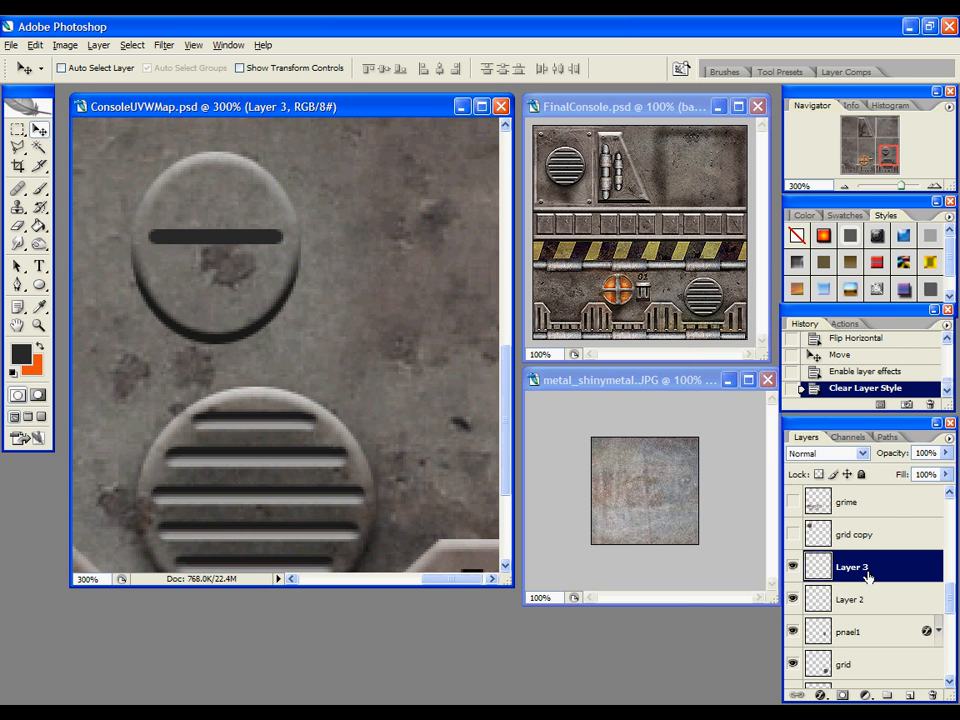
key("ctrl+e")
right_click(868, 585)
left_click(812, 504)
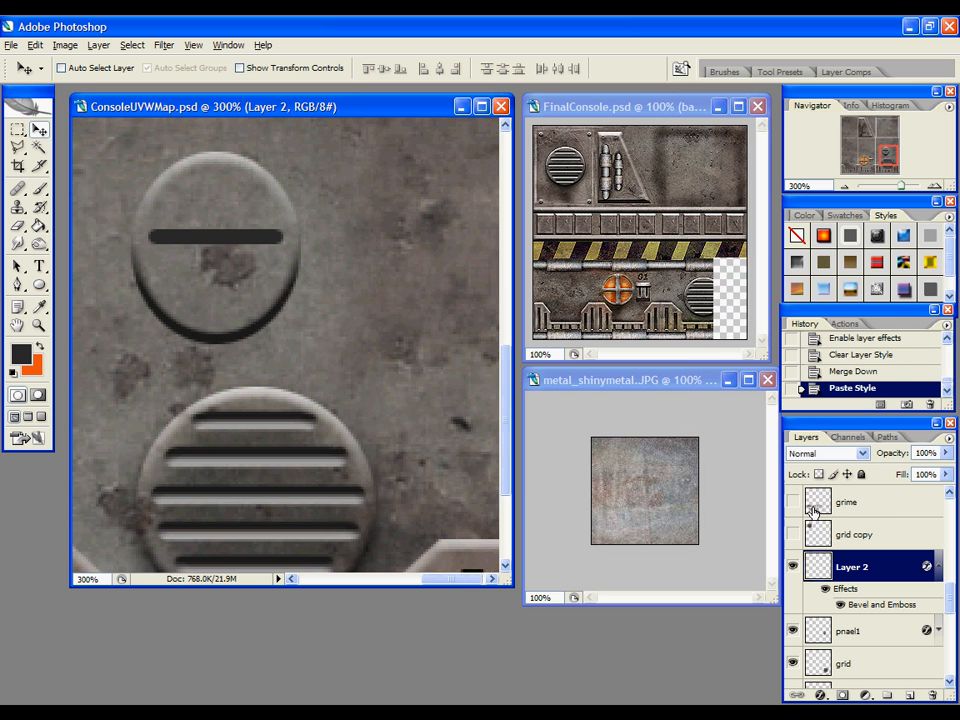
scroll(300, 440, "down", 3)
scroll(306, 446, "up", 4)
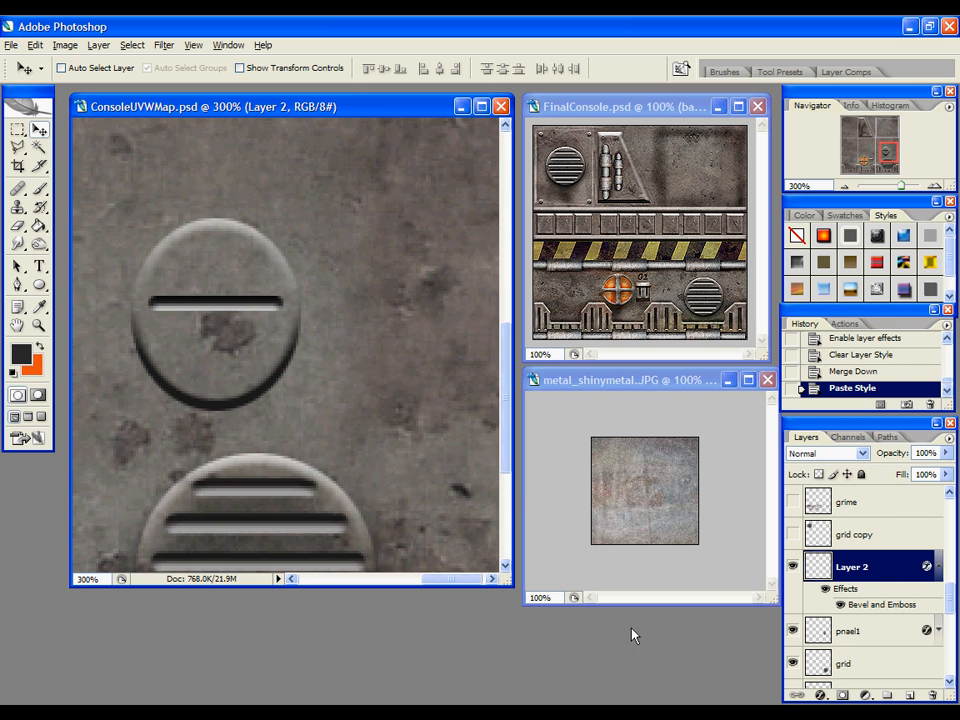
Draw a dark gray rounded rectangle with a 32 cm radius just below the slot, matching its width
left_click(39, 284)
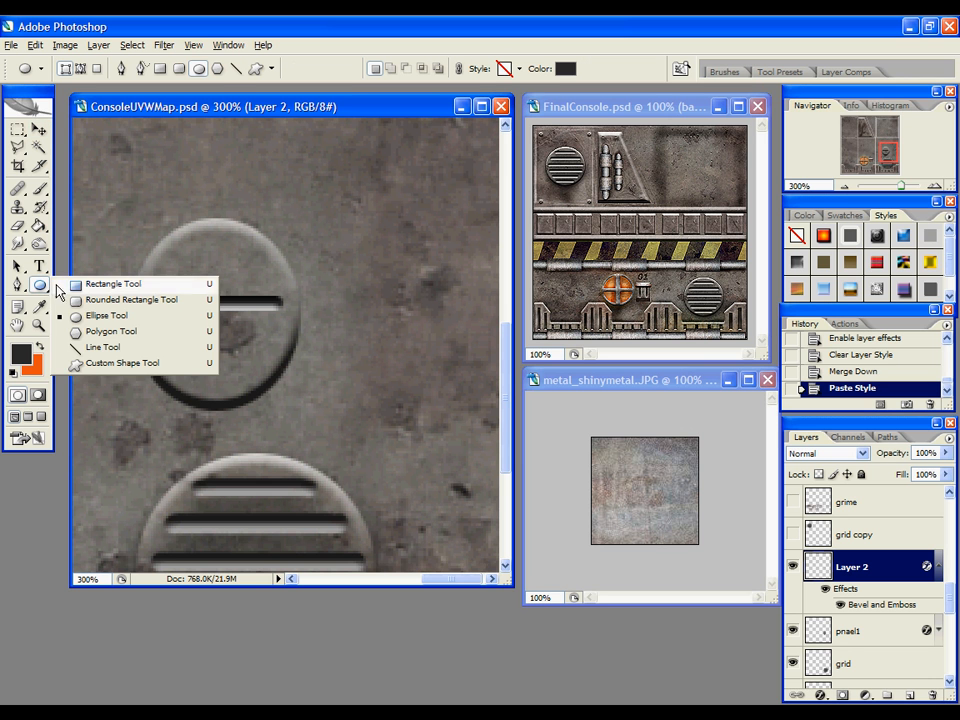
left_click(120, 299)
left_click_drag(166, 334, 283, 340)
left_click(39, 284)
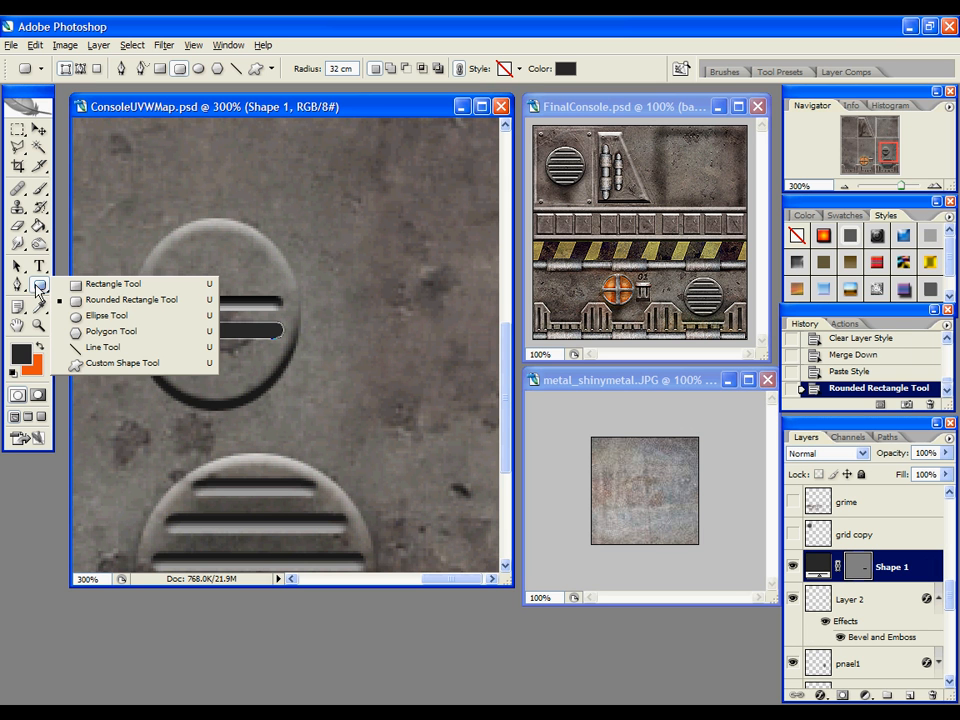
left_click(125, 300)
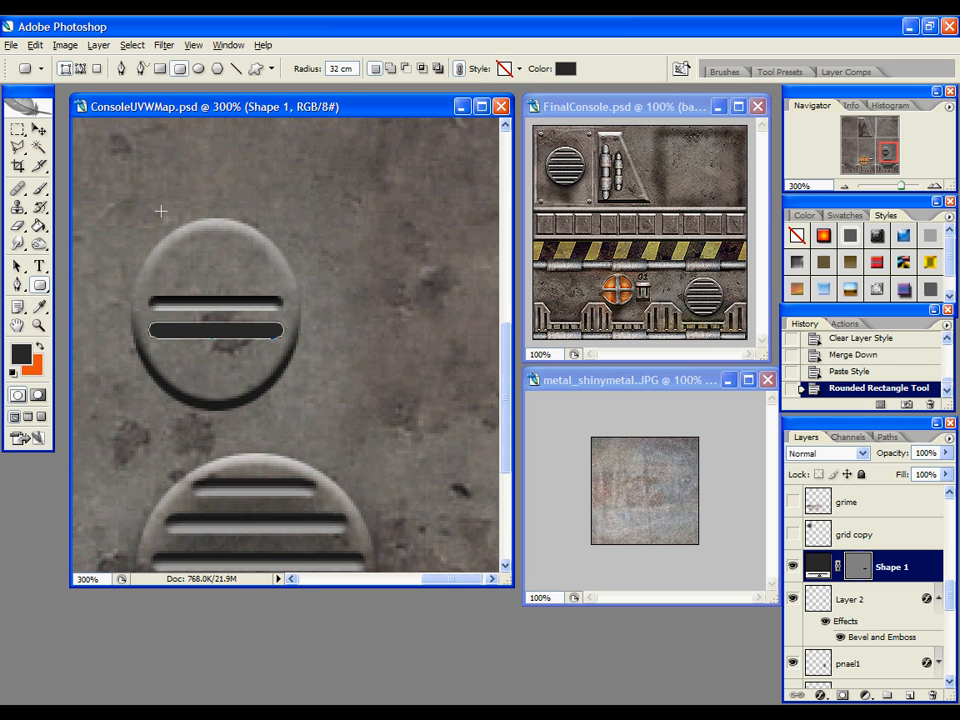
Rasterize the Shape 1 layer and paste the copied Bevel and Emboss style onto it
left_click(98, 45)
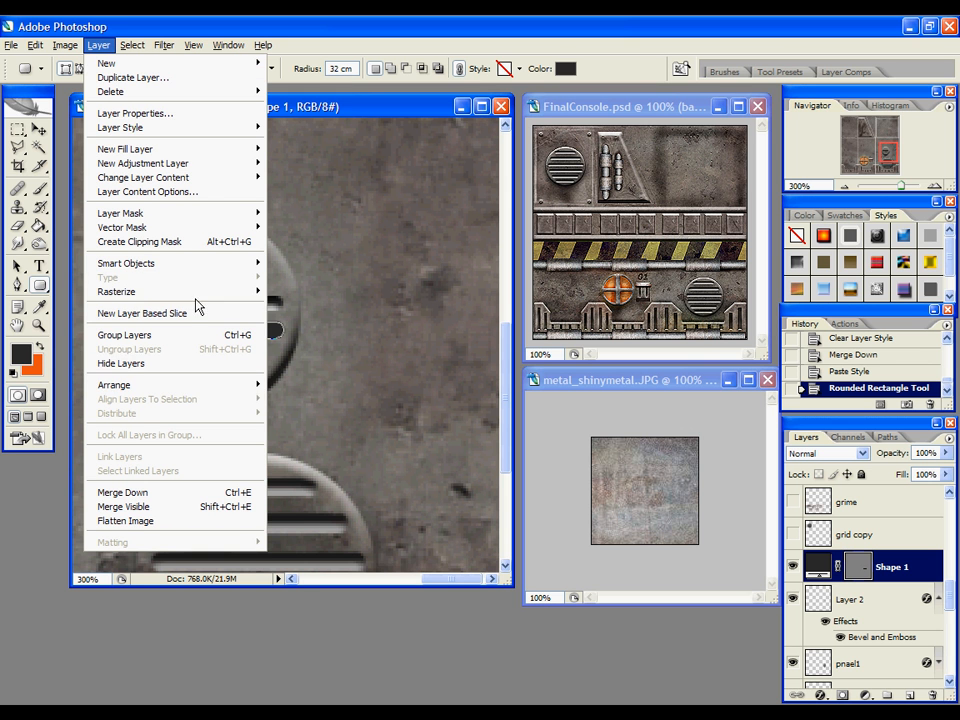
mouse_move(200, 291)
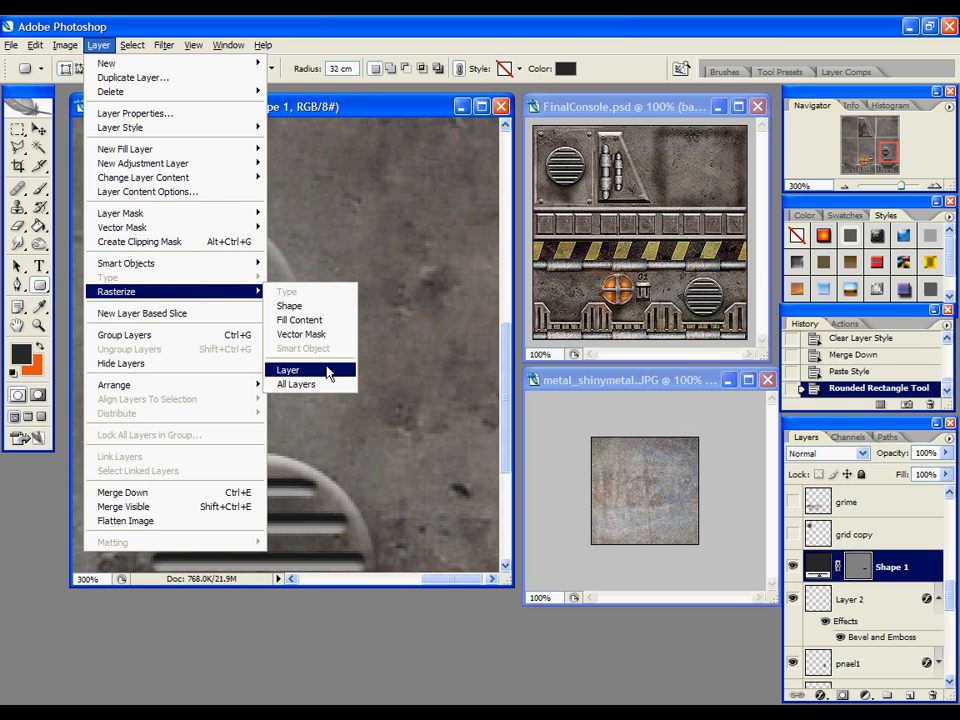
left_click(311, 372)
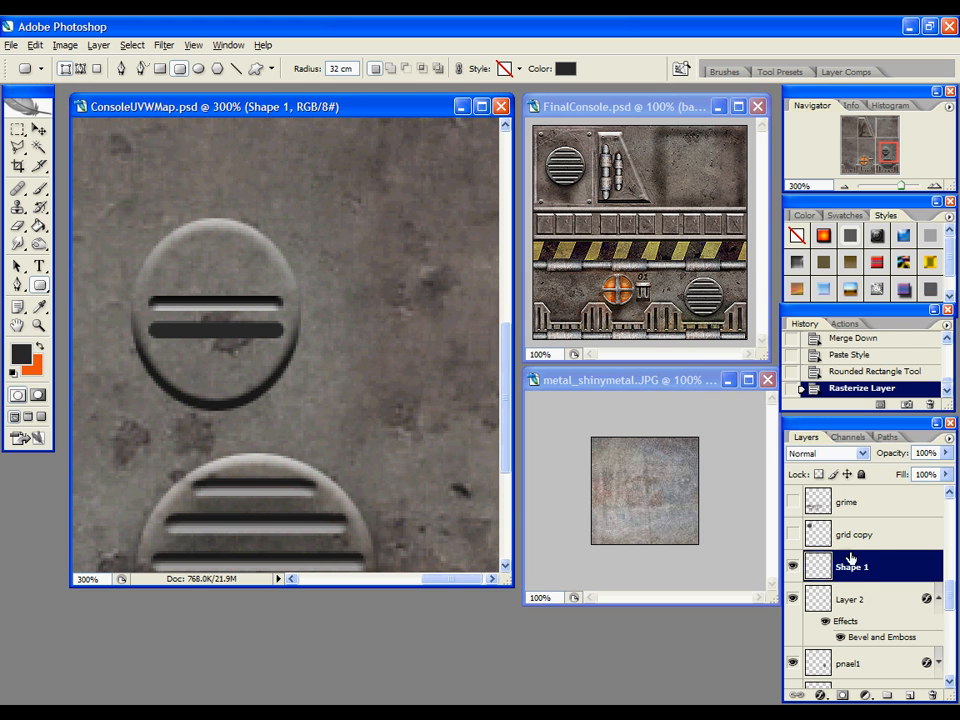
right_click(851, 560)
left_click(760, 485)
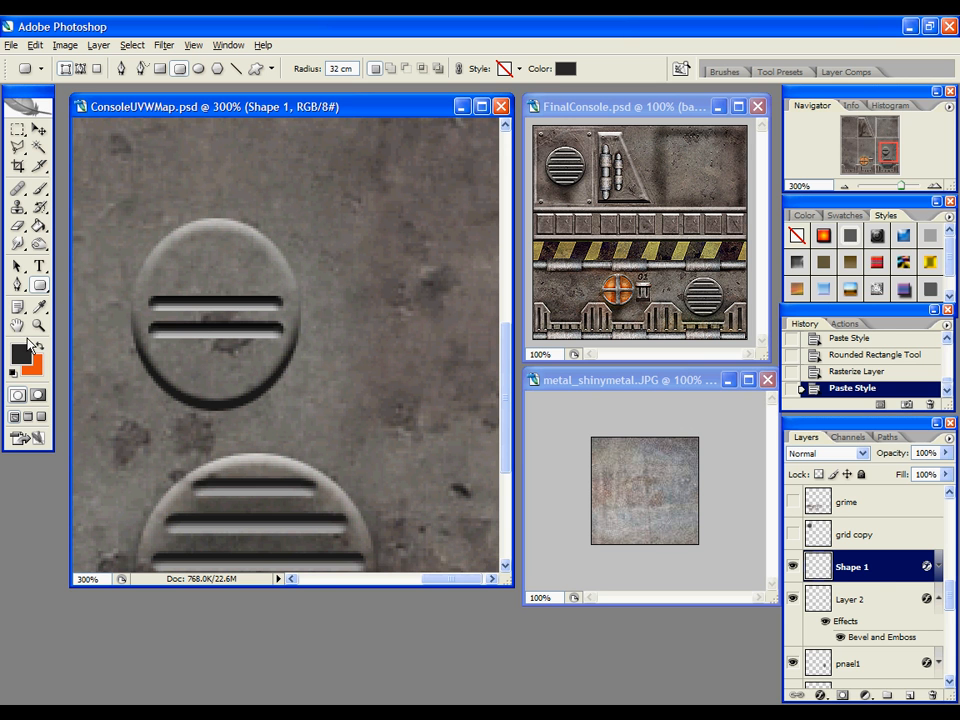
Delete the demonstration layers Shape 1, Layer 2 and pnael1, and show the grid copy layer
left_click_drag(874, 578, 931, 697)
key("Delete")
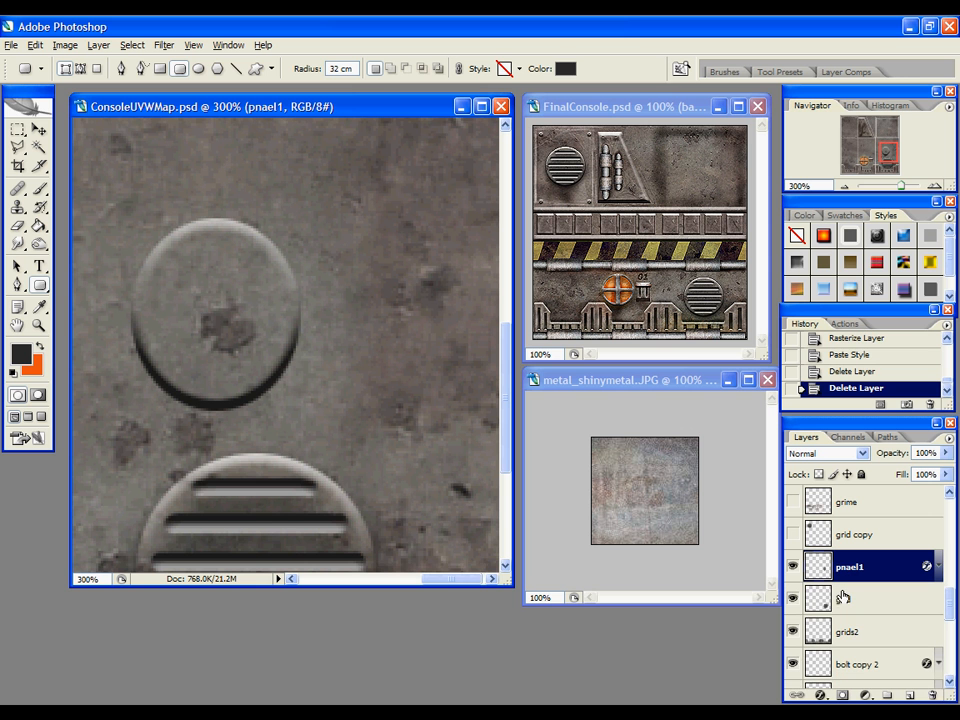
left_click(792, 534)
key("z")
left_click(315, 381, "alt")
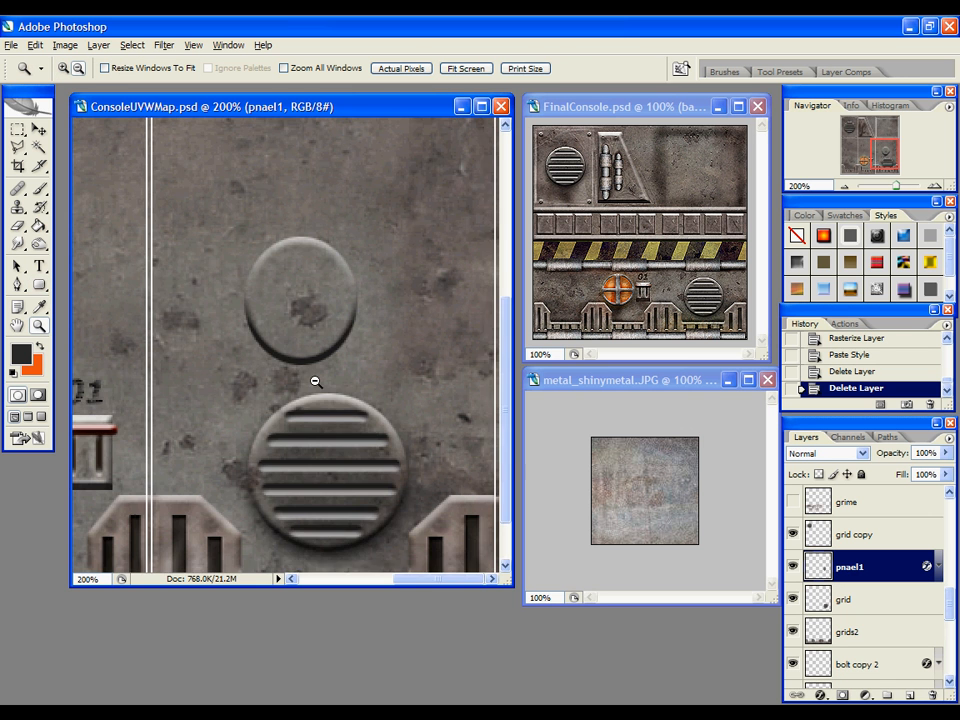
left_click(315, 381, "alt")
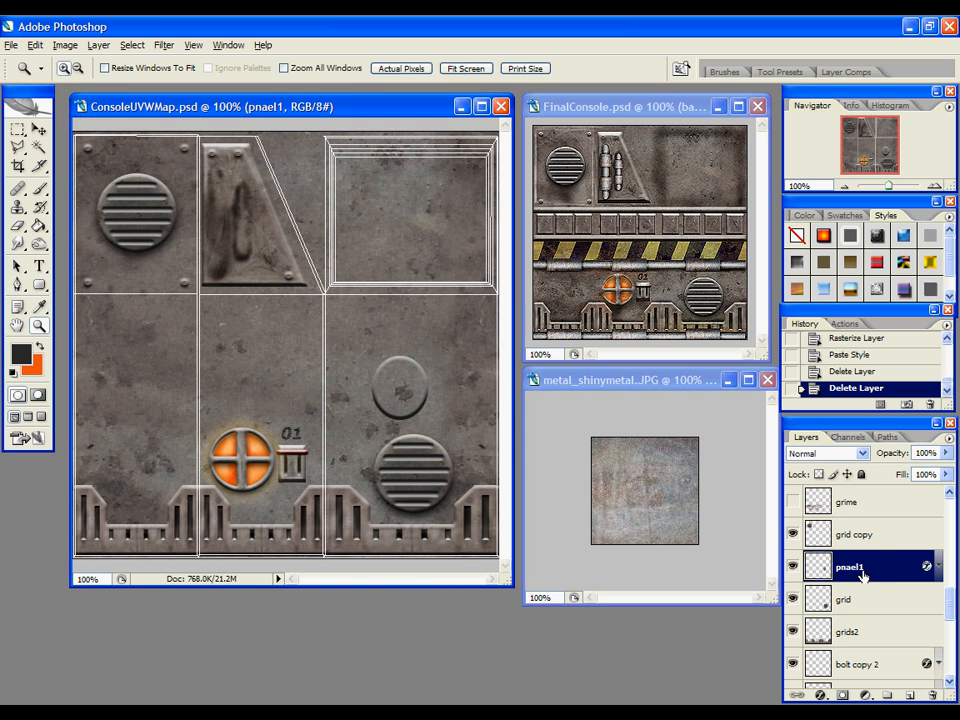
key("Delete")
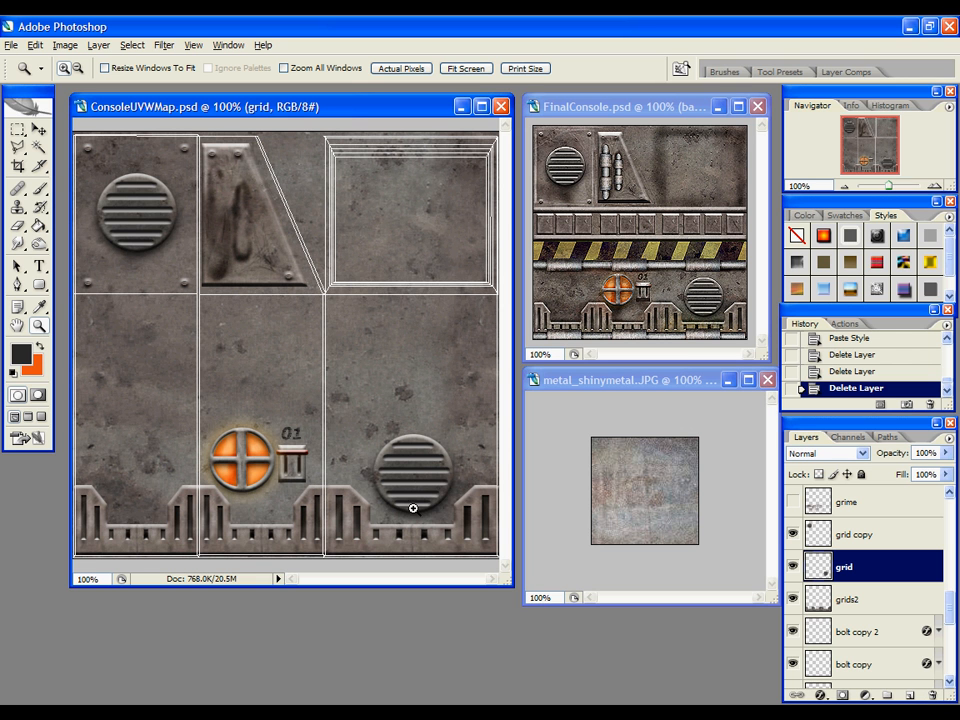
Show the grime and plates layers, with the grime layer selected
scroll(799, 567, "up", 2)
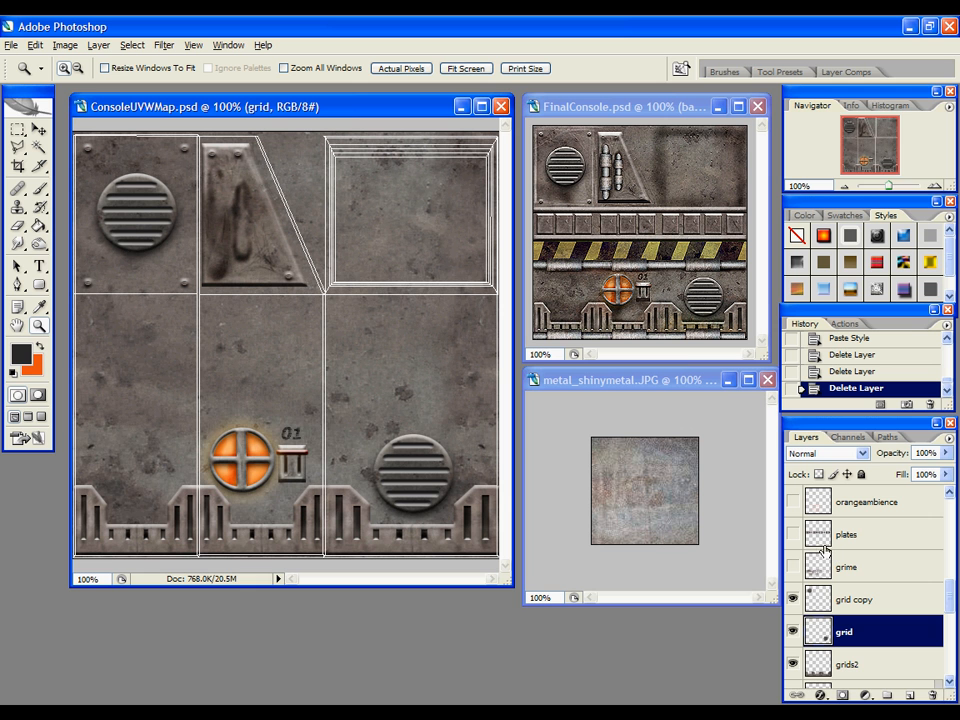
left_click(795, 567)
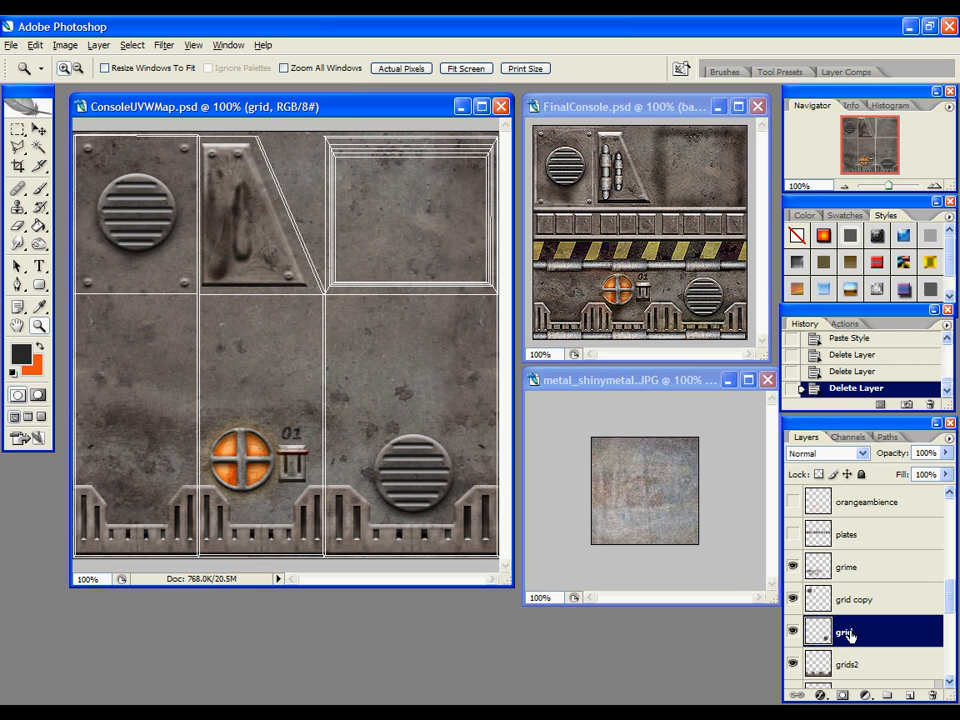
left_click(846, 570)
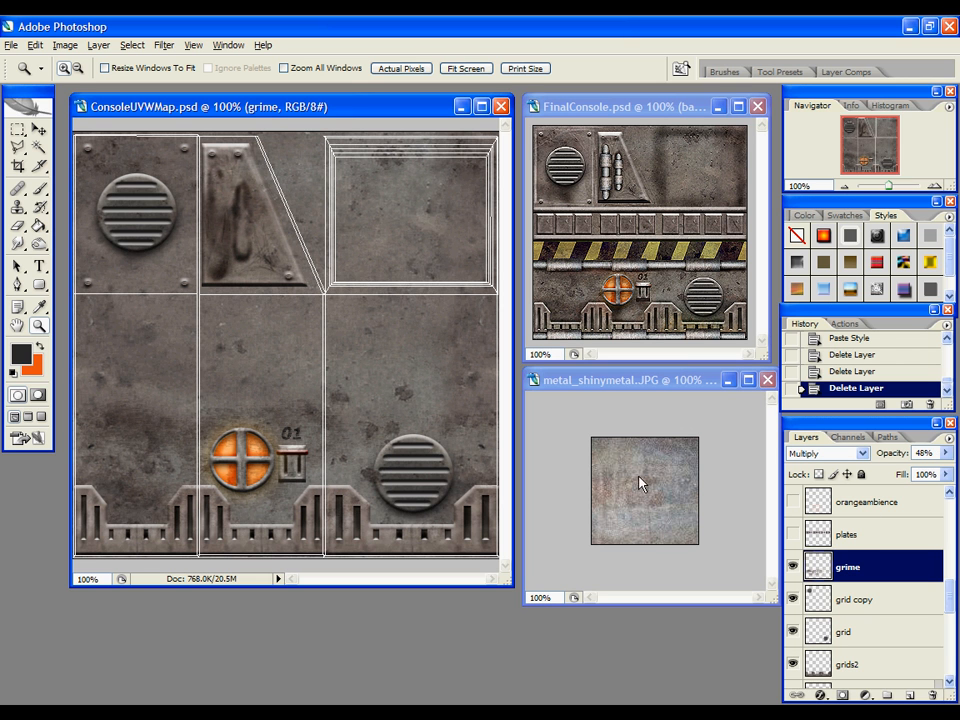
left_click(793, 536)
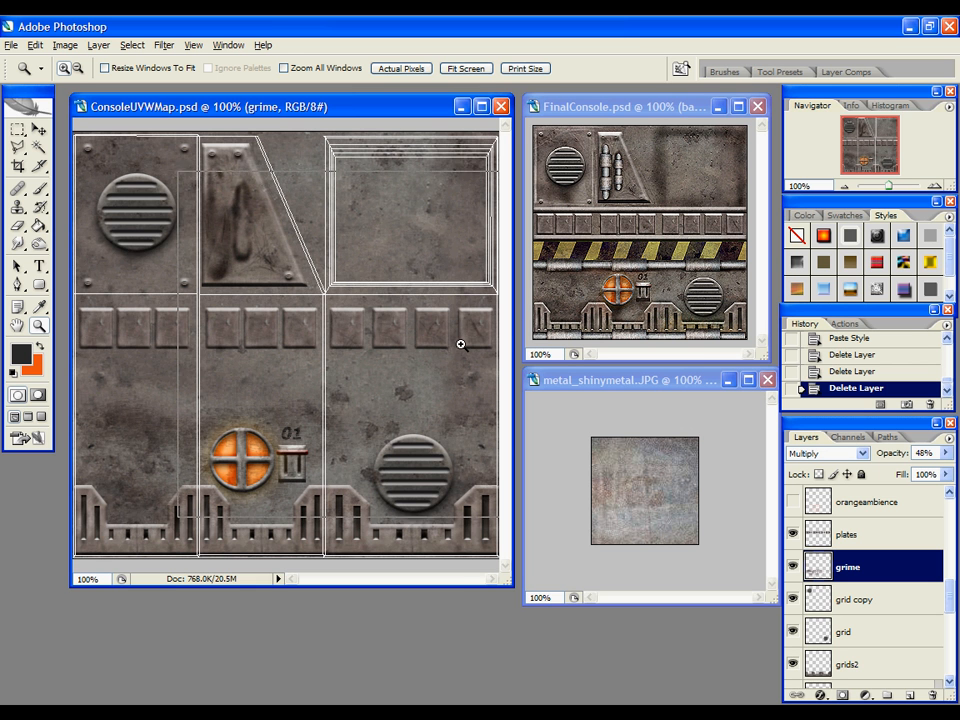
Select the orangeambience layer and toggle its visibility to compare the orange glow around the round light, leaving it shown
left_click(461, 344)
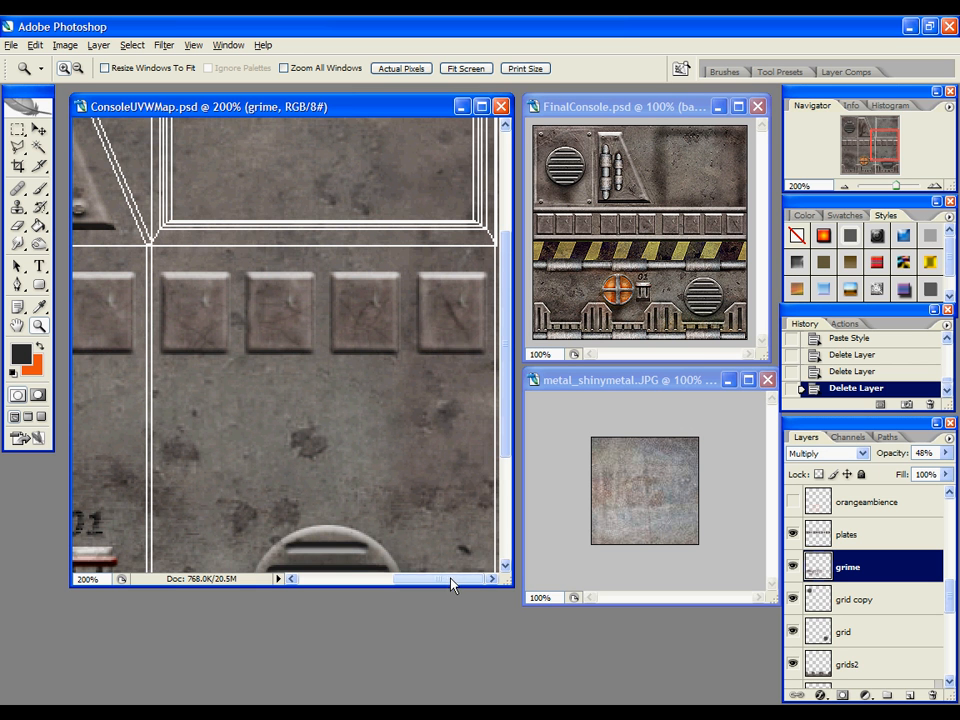
left_click_drag(451, 579, 355, 575)
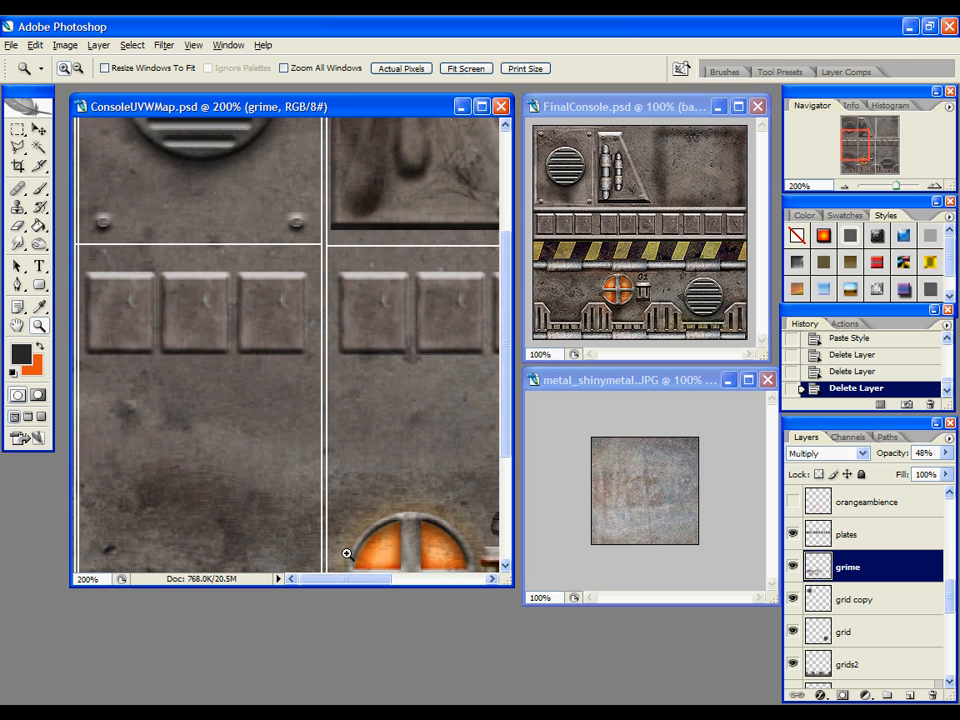
left_click(364, 424, "alt")
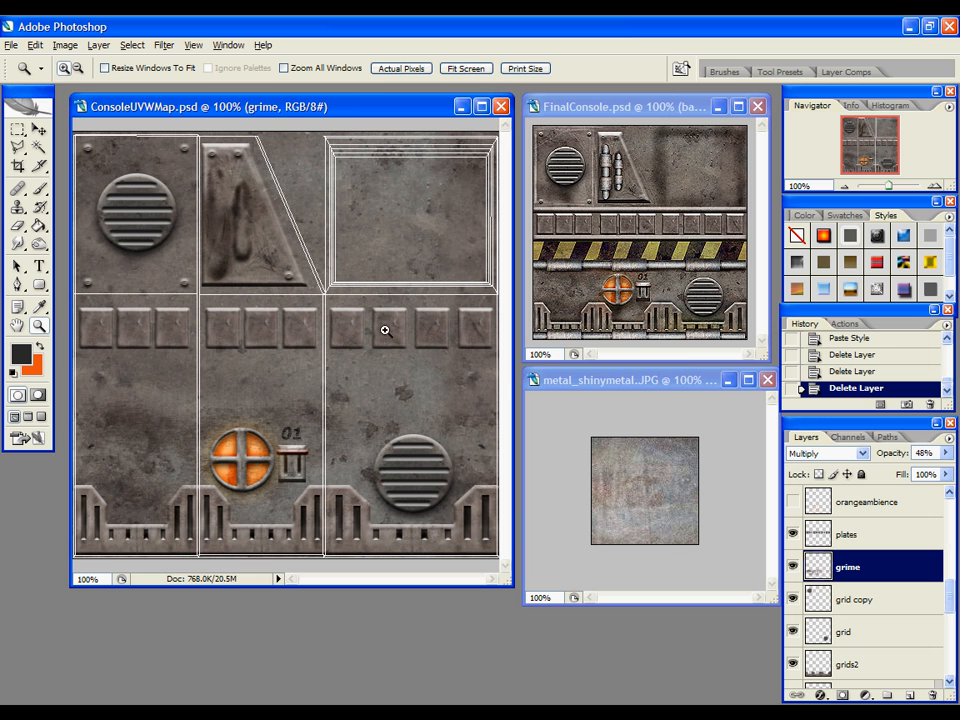
scroll(857, 600, "up", 3)
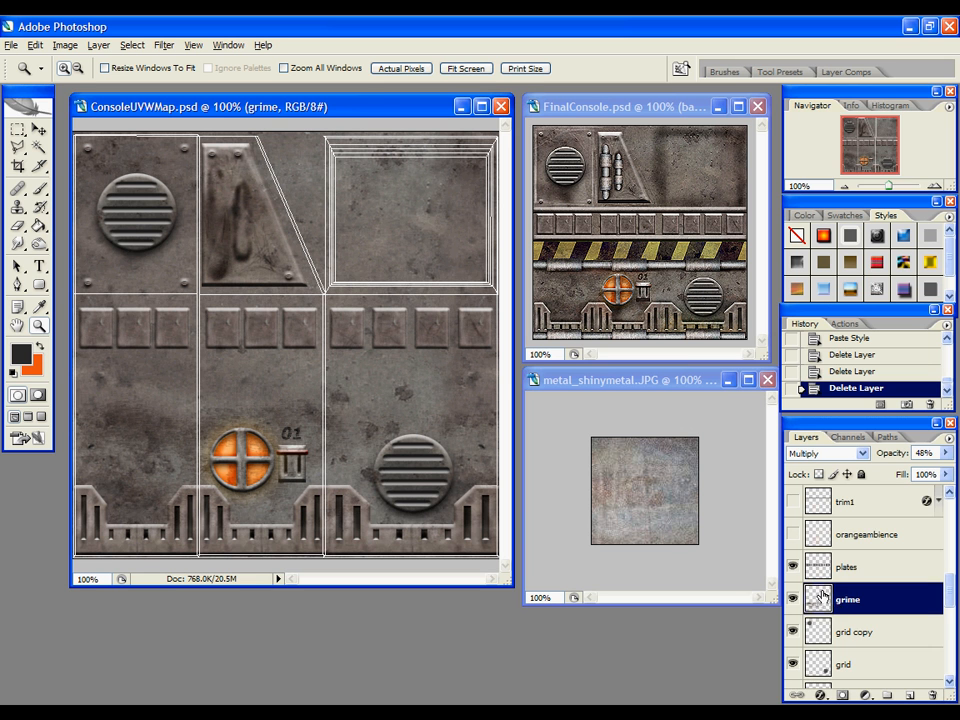
left_click(857, 600)
left_click(791, 599)
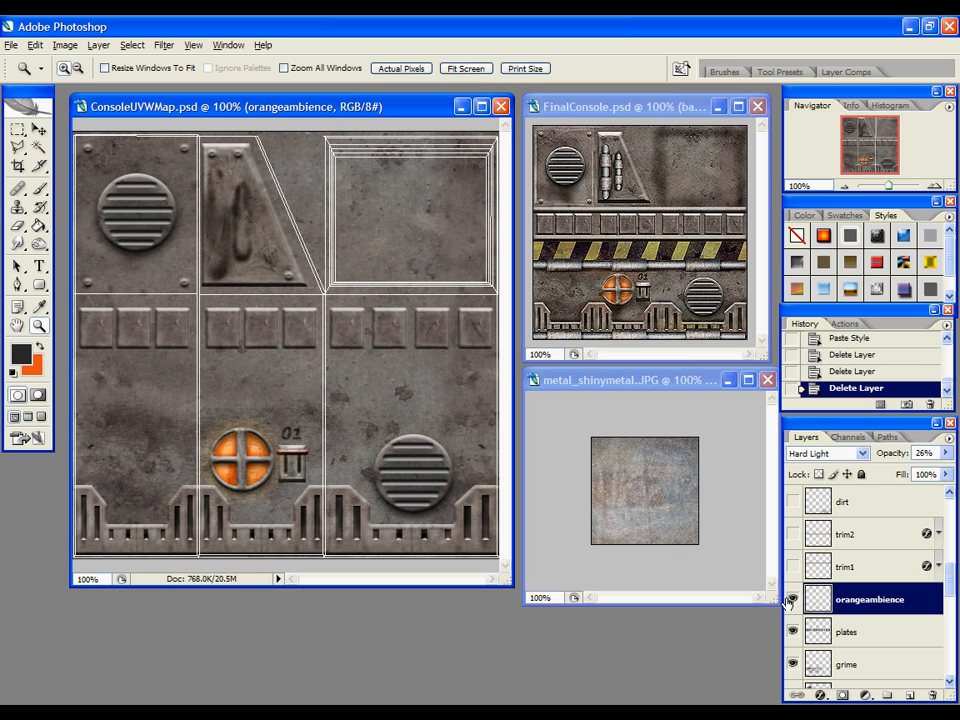
left_click(792, 600)
left_click(792, 600)
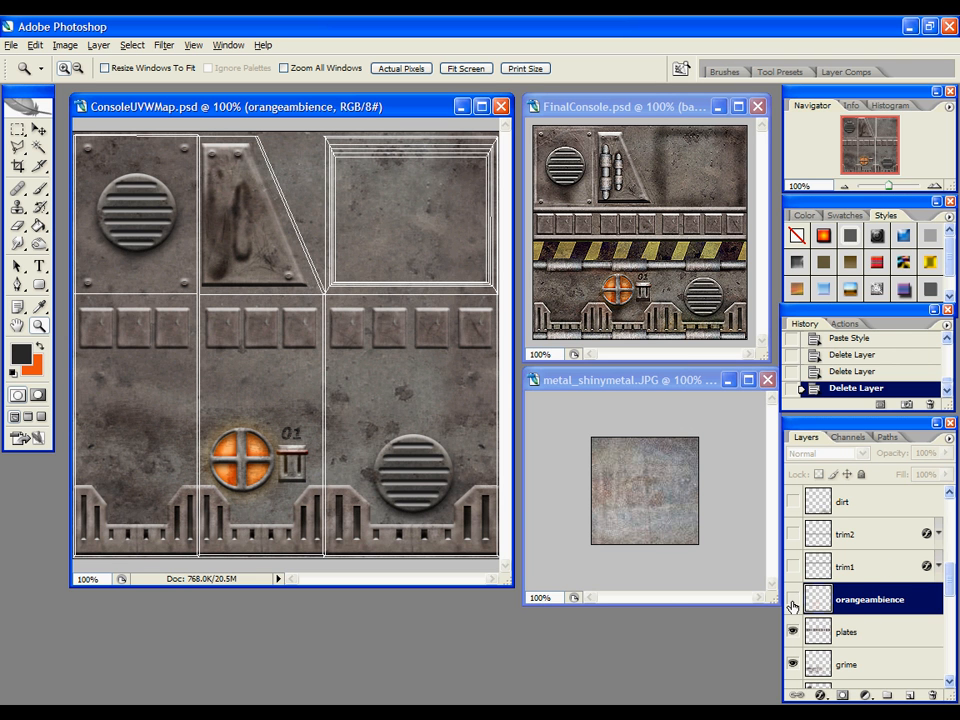
left_click(792, 600)
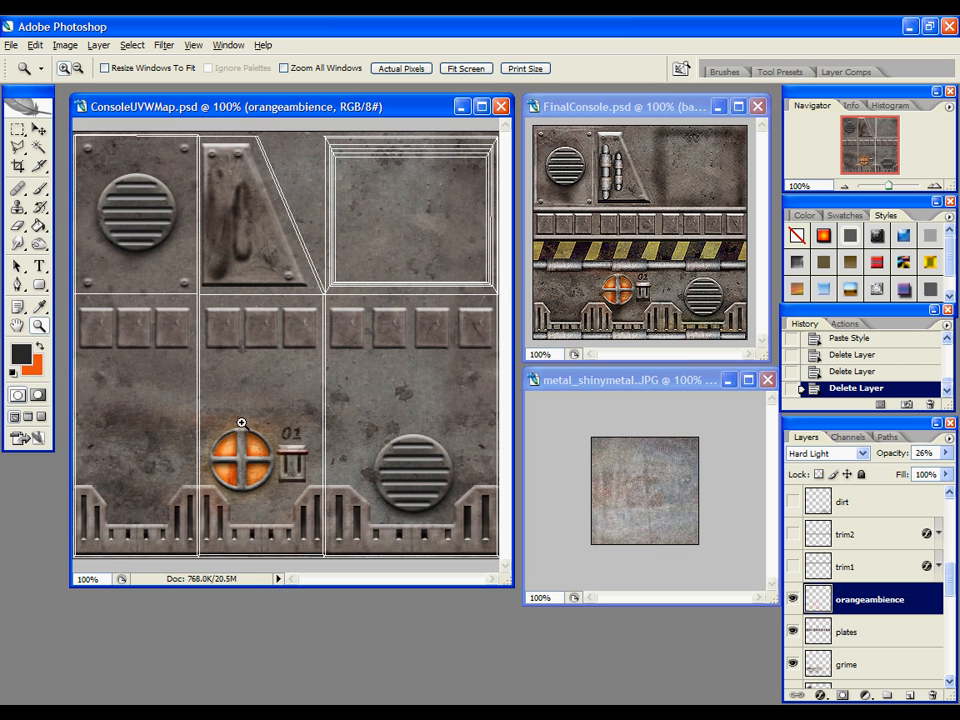
left_click(836, 462)
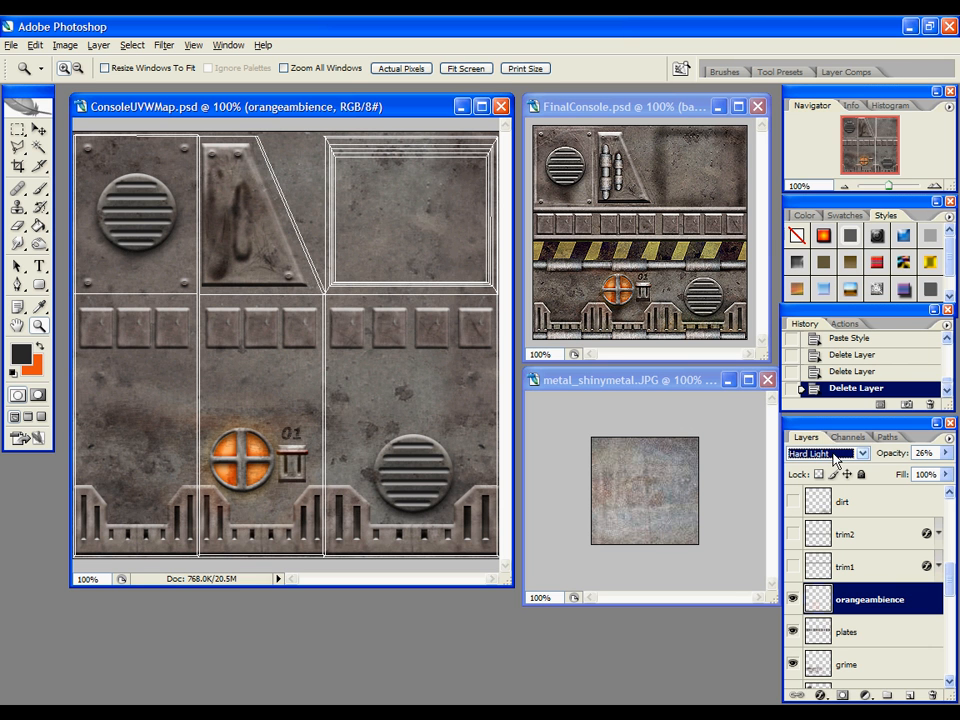
Show the trim1 and trim2 layers and inspect the trim strips above and below the row of plates
left_click(794, 567)
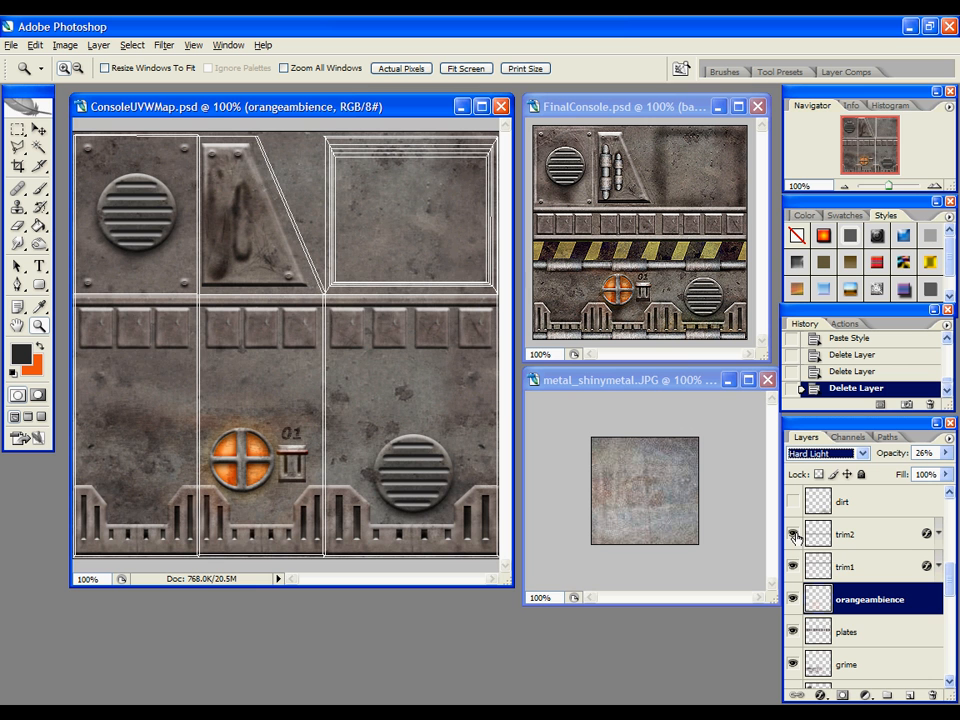
left_click(794, 534)
left_click(266, 303)
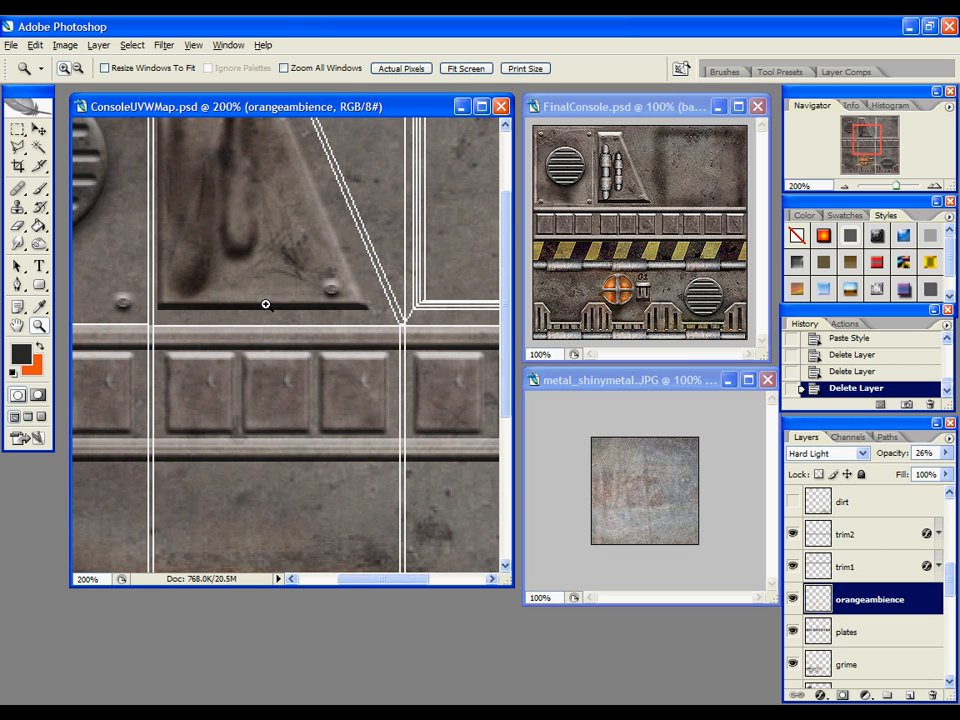
left_click(368, 465, "alt")
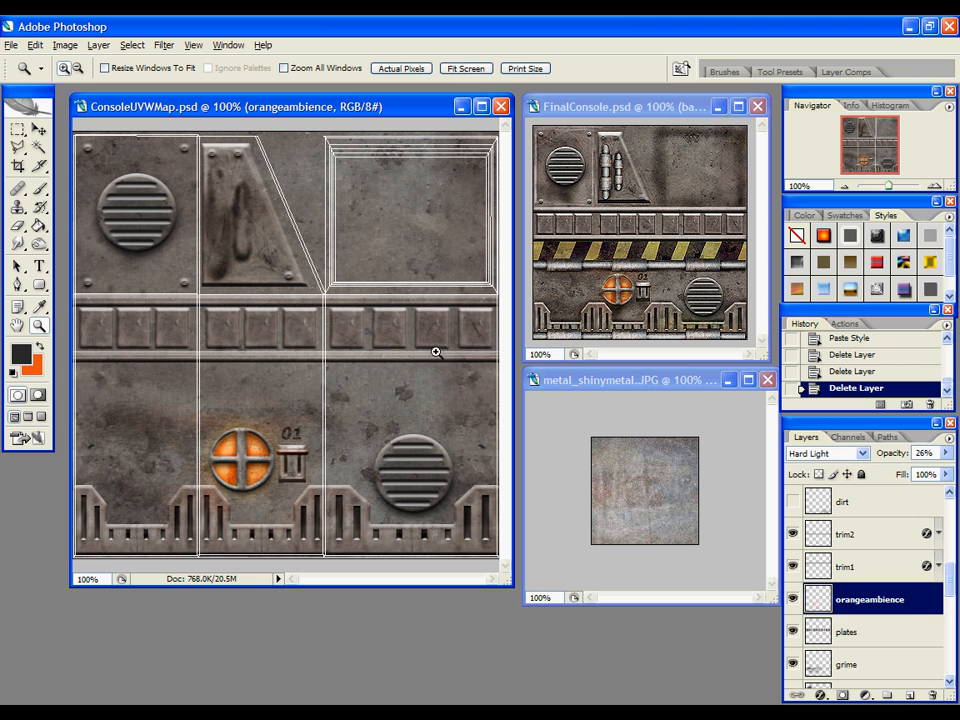
Select the dirt layer and make it visible over the lower part of the console texture
scroll(836, 583, "up", 2)
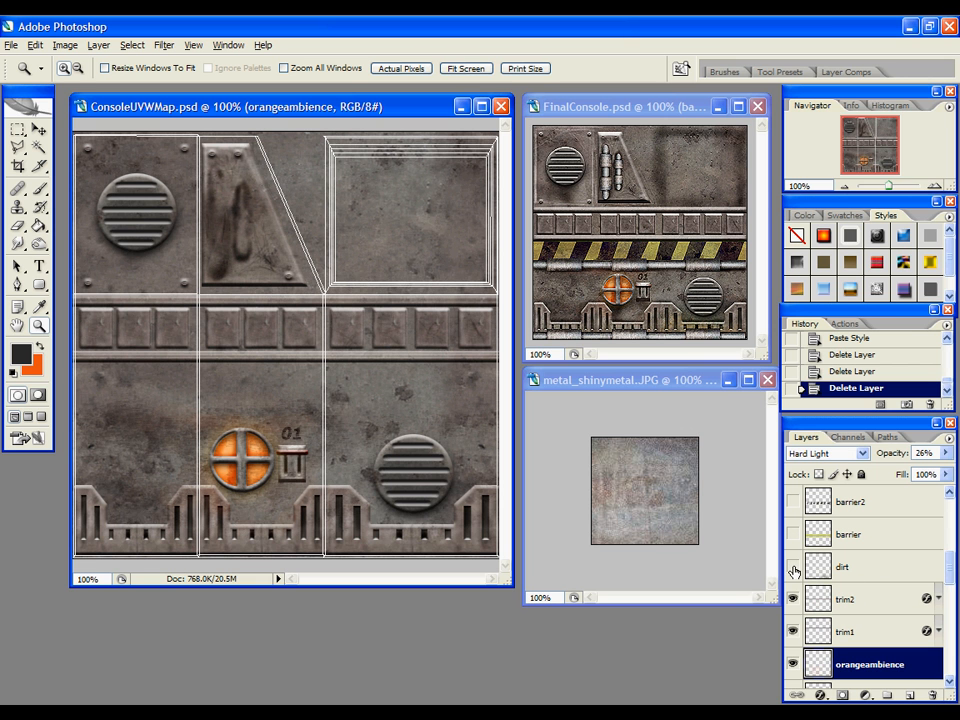
left_click(793, 567)
left_click(793, 567)
left_click(866, 567)
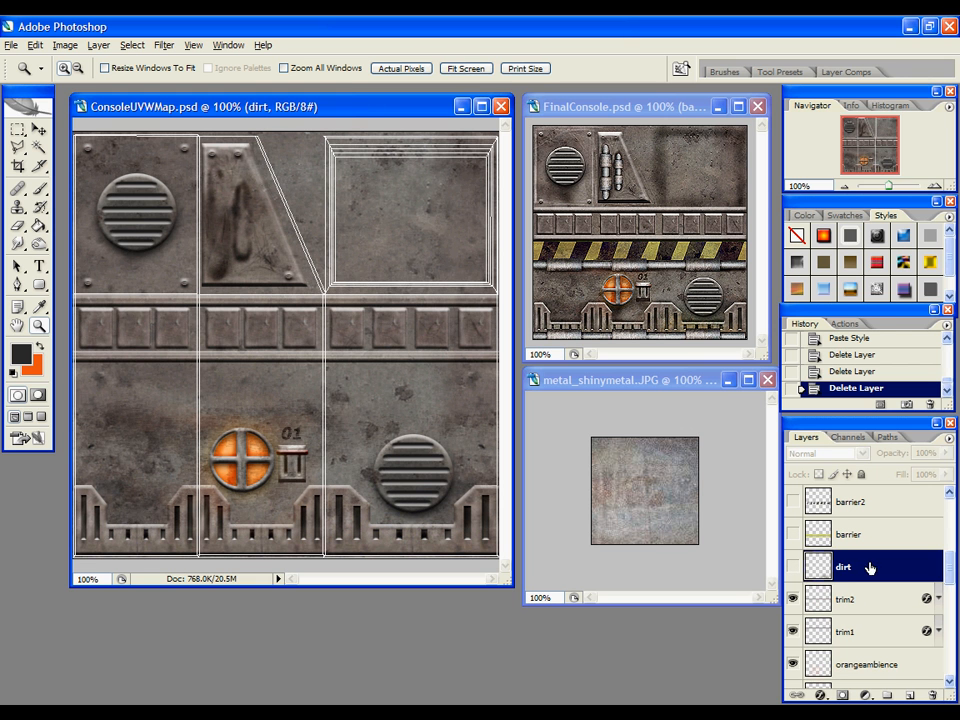
left_click(793, 567)
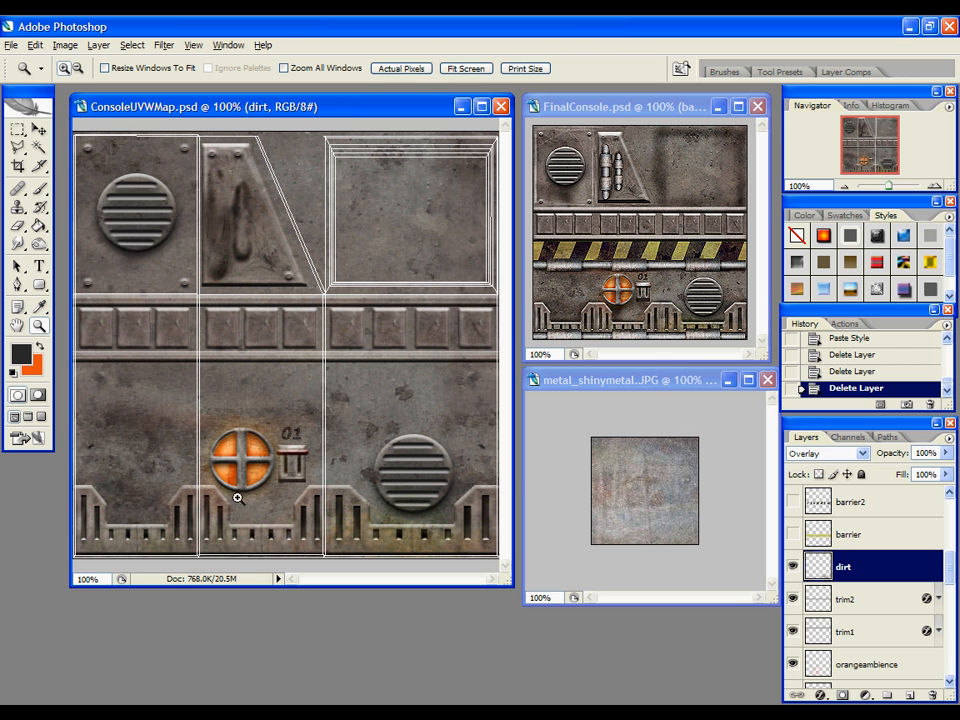
Choose the 39 px spatter brush for the Brush tool
left_click_drag(40, 188, 80, 187)
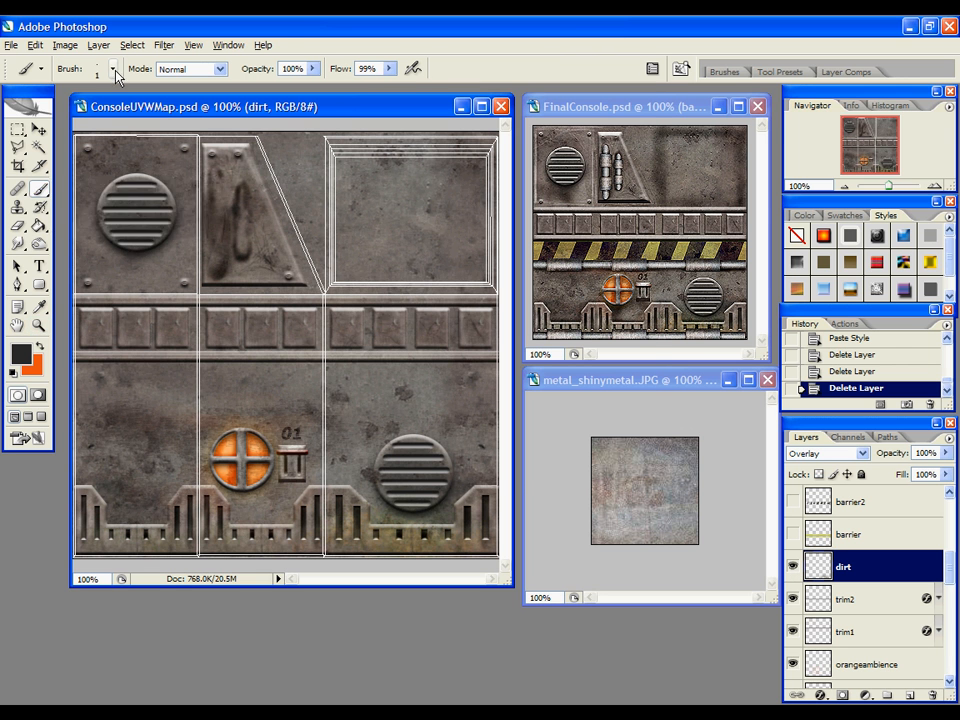
left_click(114, 69)
left_click(425, 418)
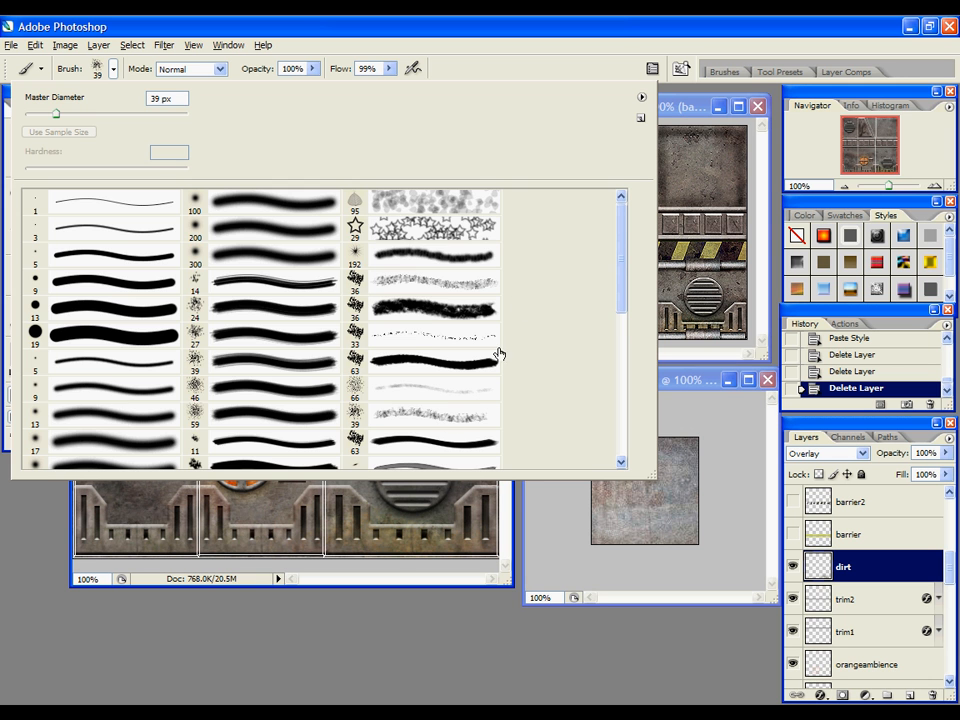
left_click(503, 643)
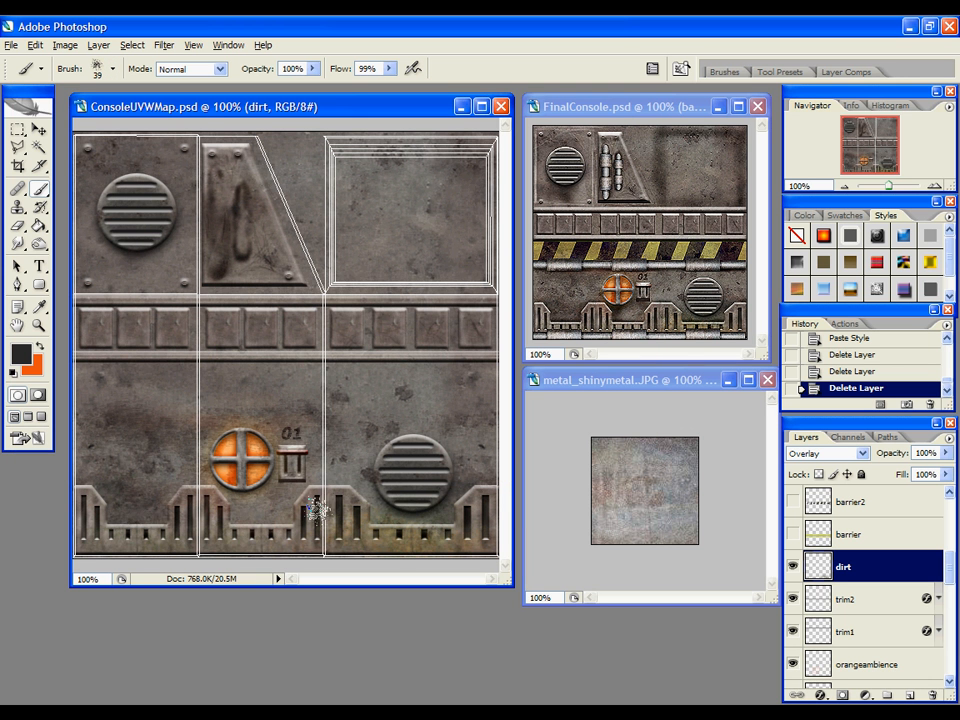
Switch the dirt layer's blend mode to Normal for comparison, and set it back to Overlay
left_click(849, 455)
left_click(816, 78)
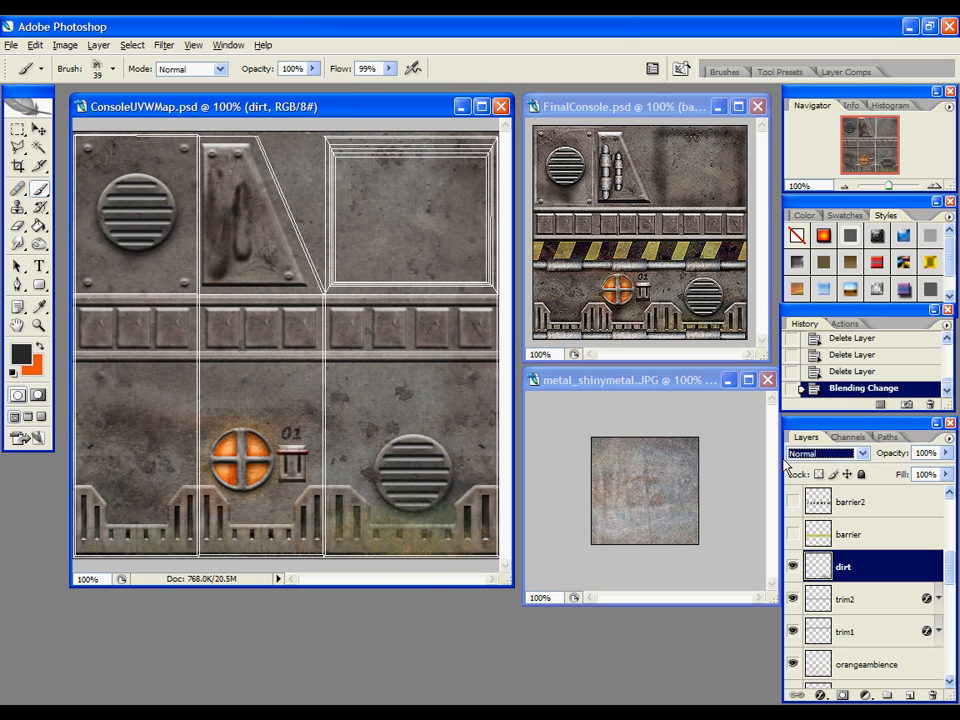
left_click(825, 453)
left_click(805, 252)
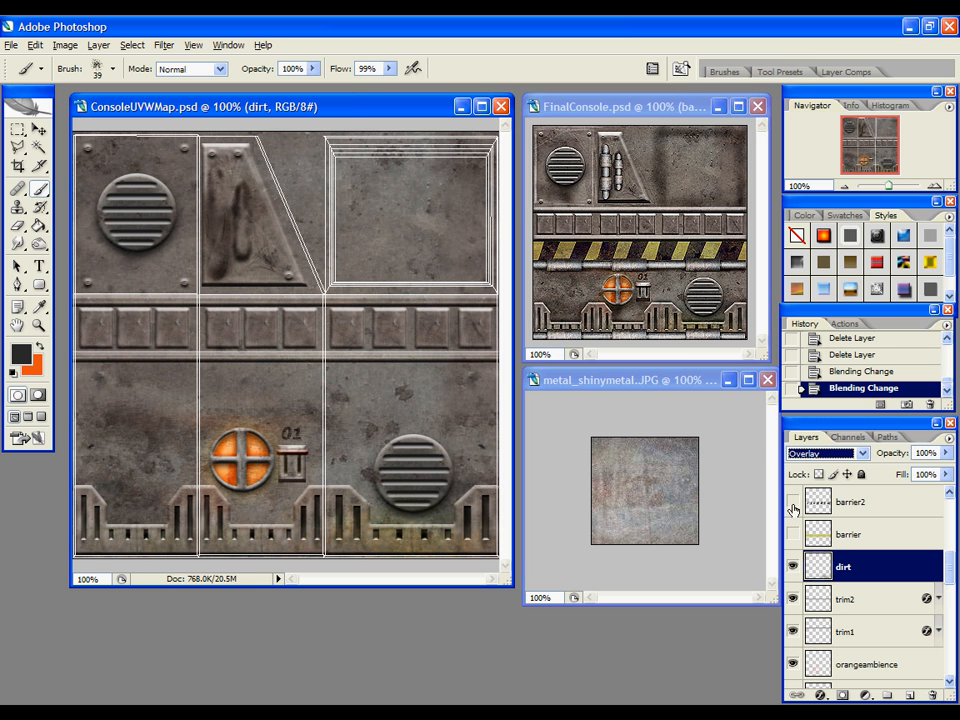
Select the barrier layer and show the barrier, barrier2 and barrier3 layers that form the hazard stripes
left_click(845, 534)
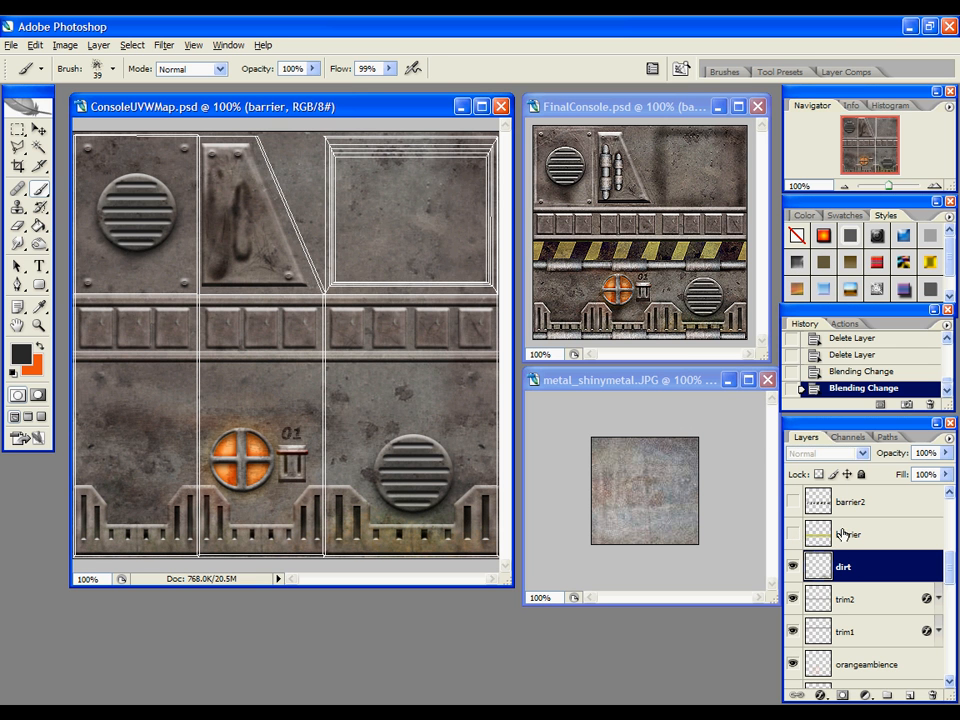
left_click_drag(949, 577, 948, 559)
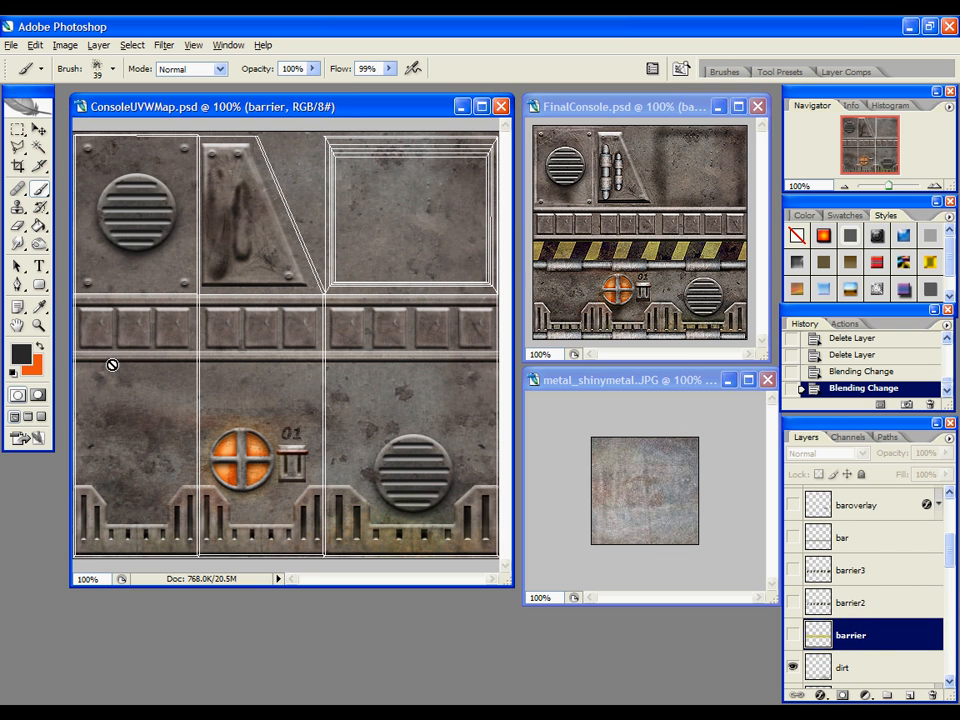
left_click(847, 638)
left_click(793, 634)
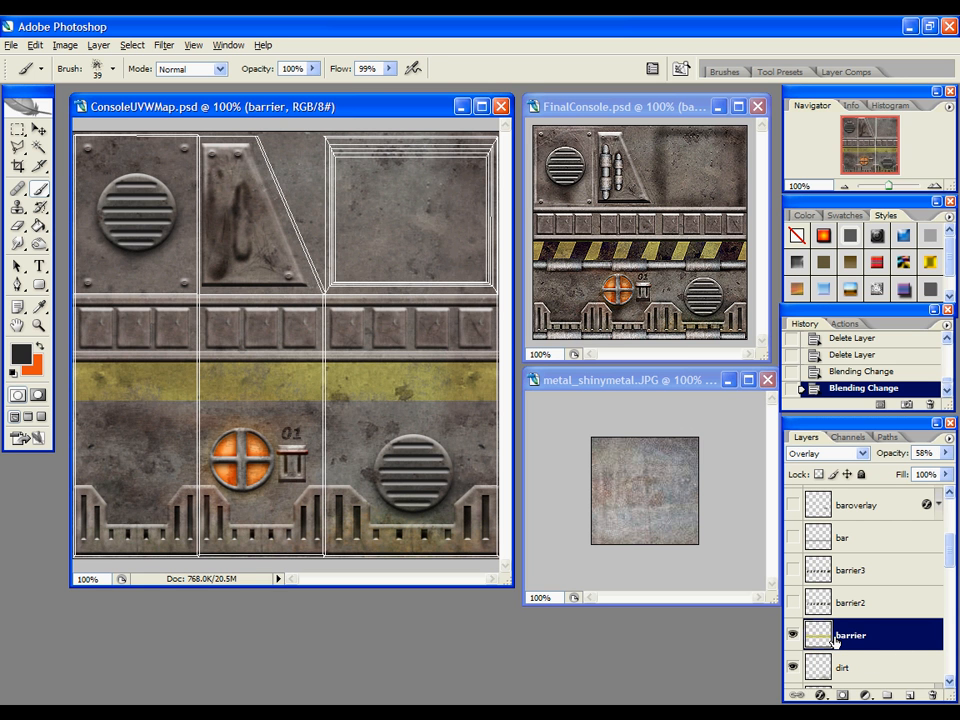
left_click(793, 603)
left_click(793, 570)
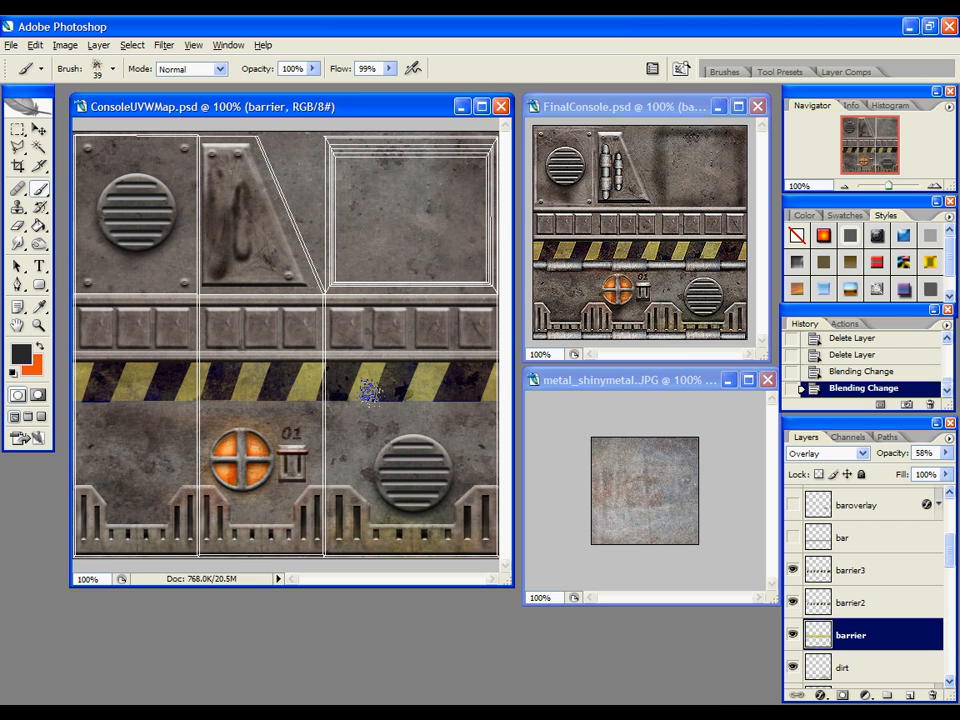
Select the bar layer and make the horizontal pipe below the hazard stripes visible
key("l")
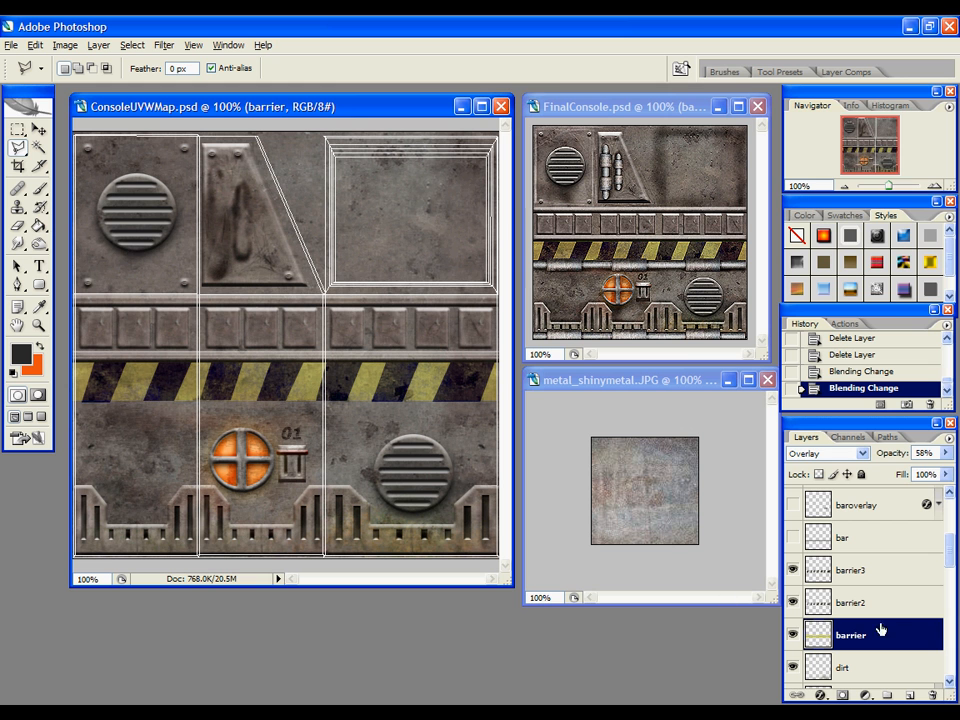
left_click(818, 540)
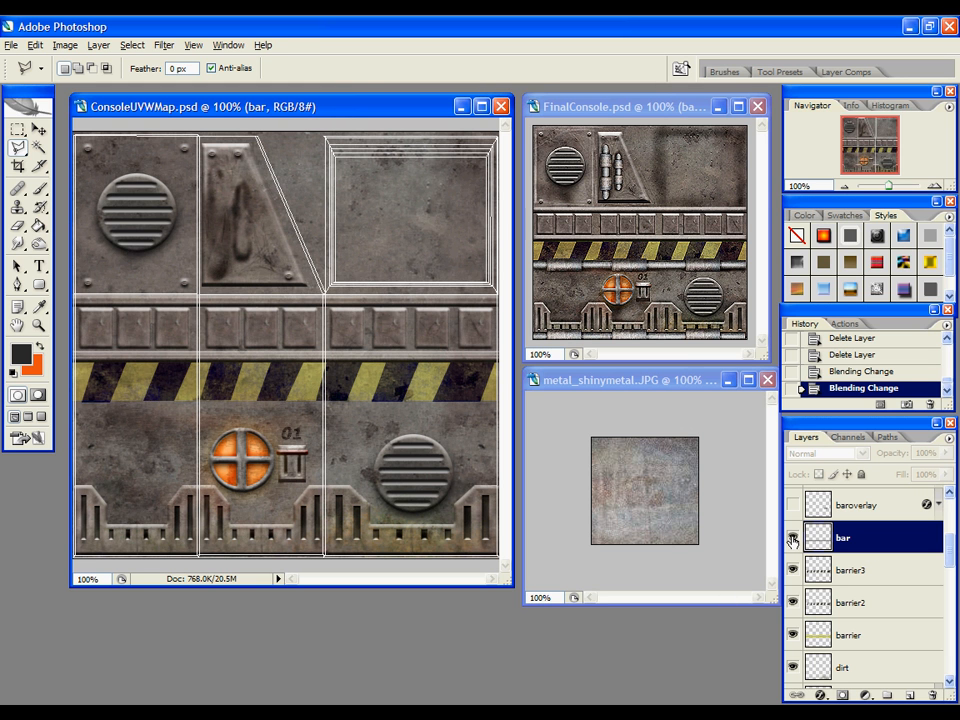
left_click(792, 540)
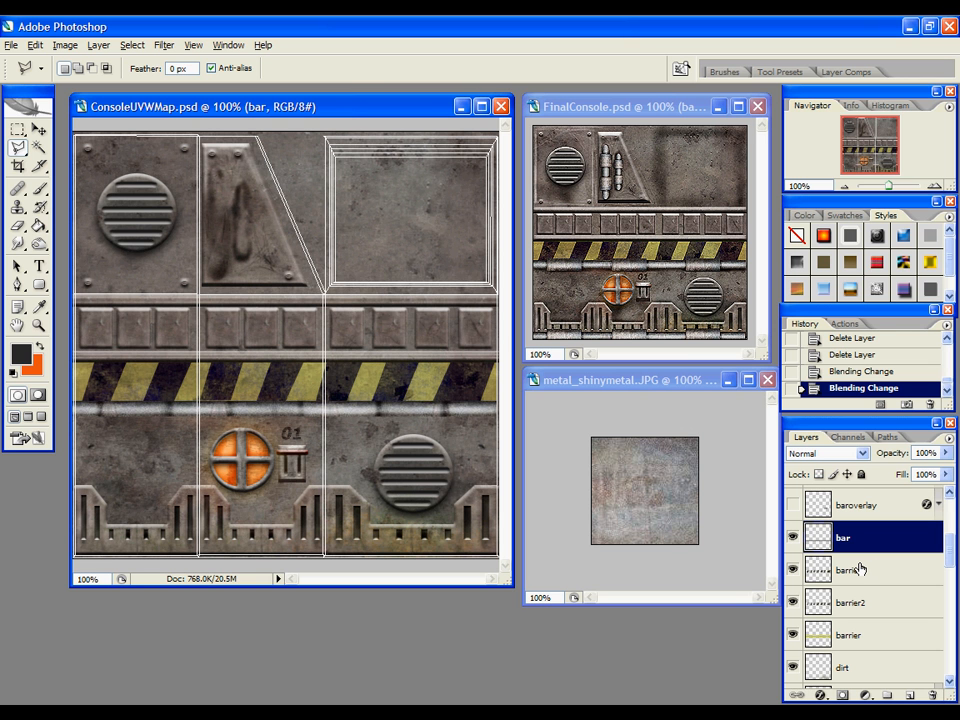
Mark the pipe areas in FinalConsole.psd with orange 5 px brush strokes, and revert the image to its opened state
left_click(40, 188)
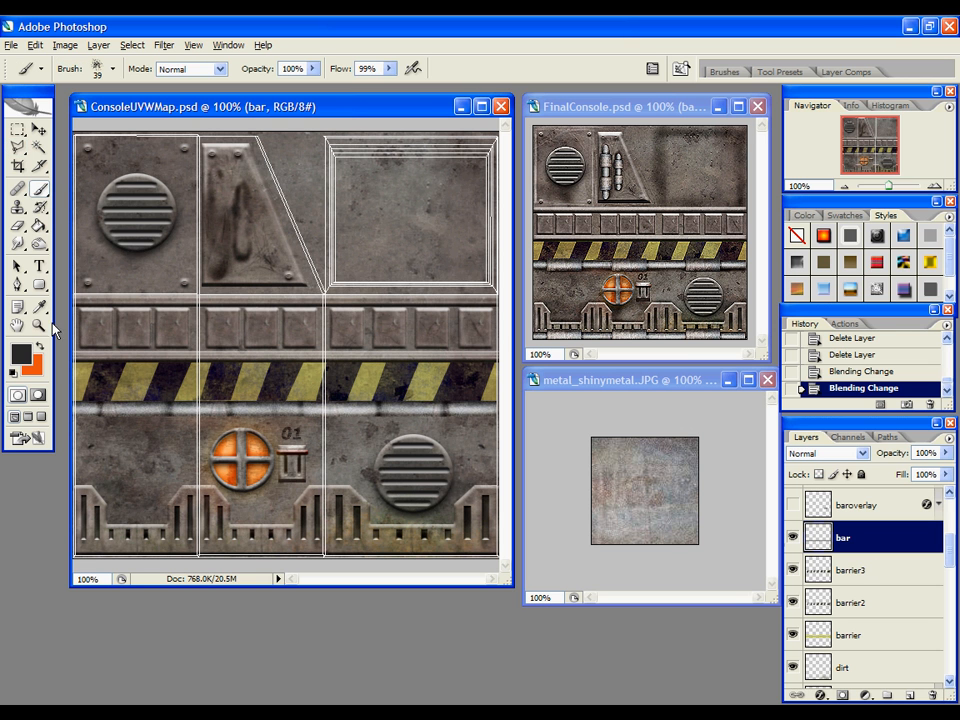
left_click(38, 345)
key("ctrl+Tab")
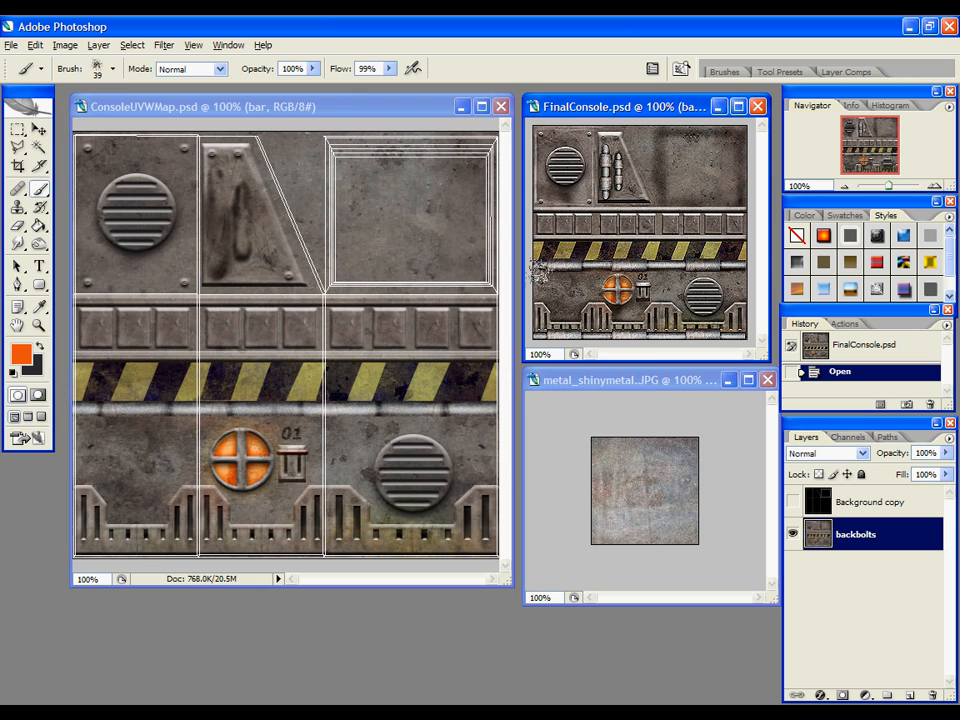
left_click(112, 68)
left_click(69, 248)
left_click(493, 18)
left_click_drag(538, 274, 698, 274)
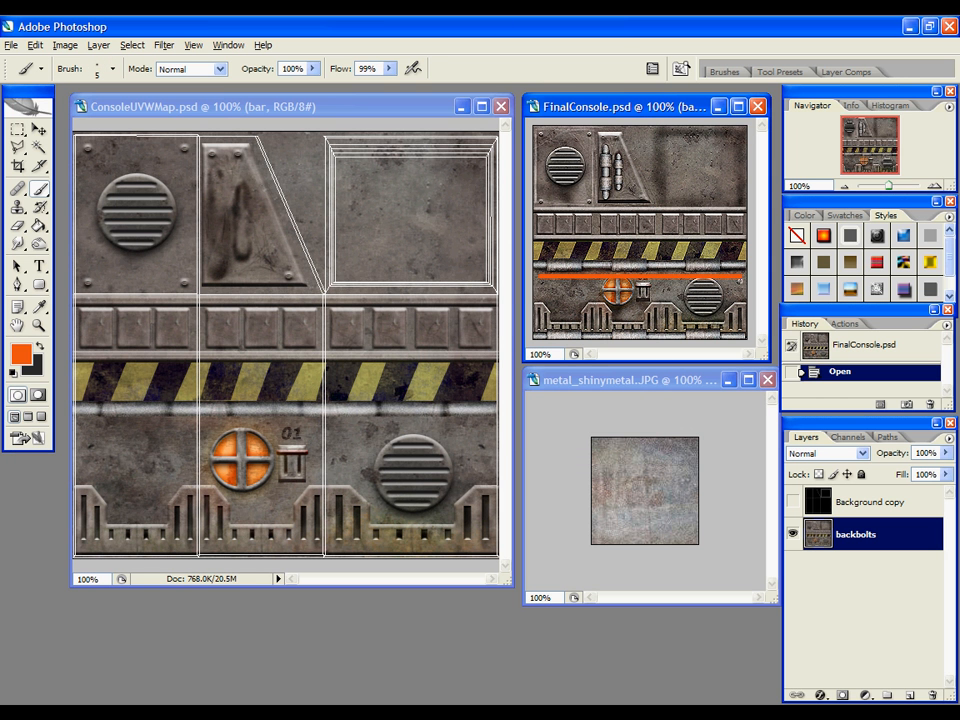
left_click_drag(537, 278, 742, 325)
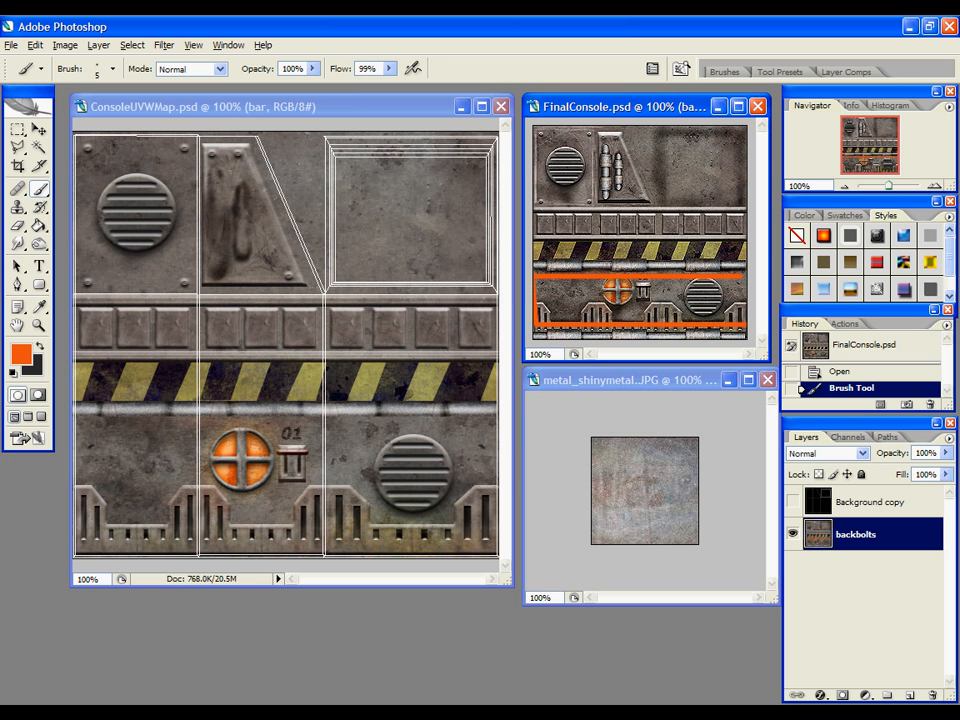
left_click_drag(536, 248, 745, 248)
left_click_drag(595, 149, 595, 214)
left_click_drag(634, 150, 634, 182)
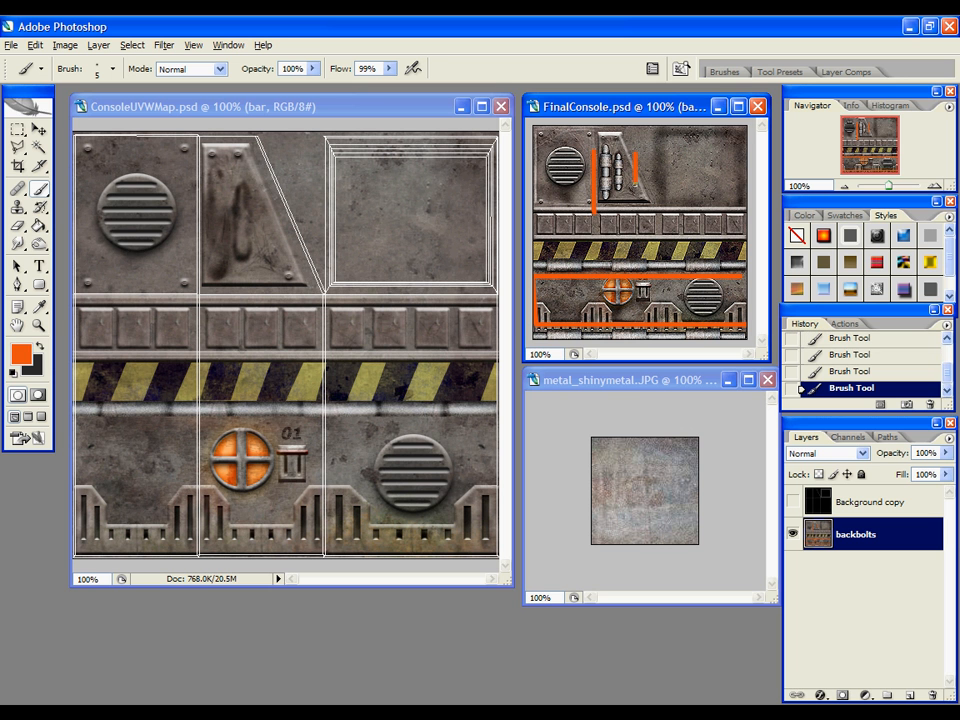
scroll(860, 360, "up", 3)
left_click(826, 369)
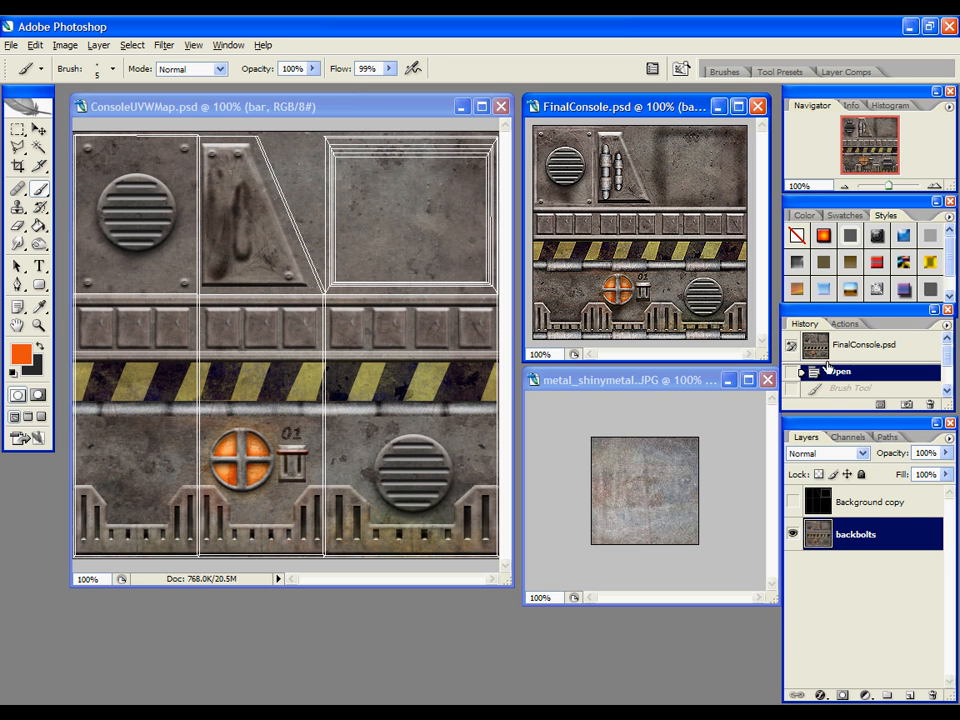
Copy a full-width horizontal strip from the middle of metal_shinymetal.JPG with a rectangular selection
left_click(388, 297)
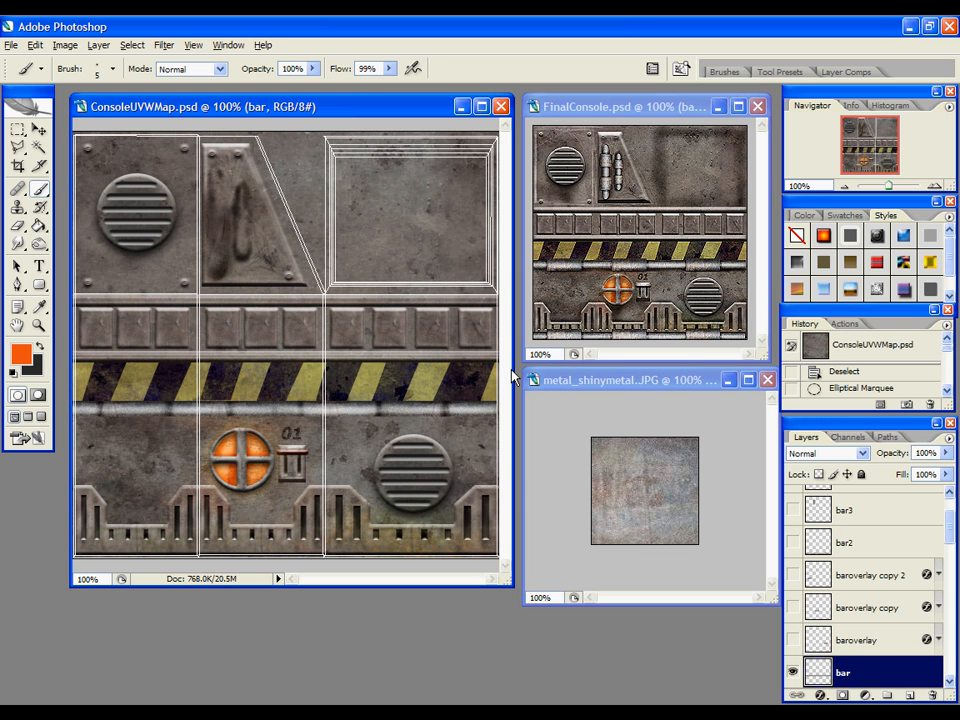
left_click(697, 508)
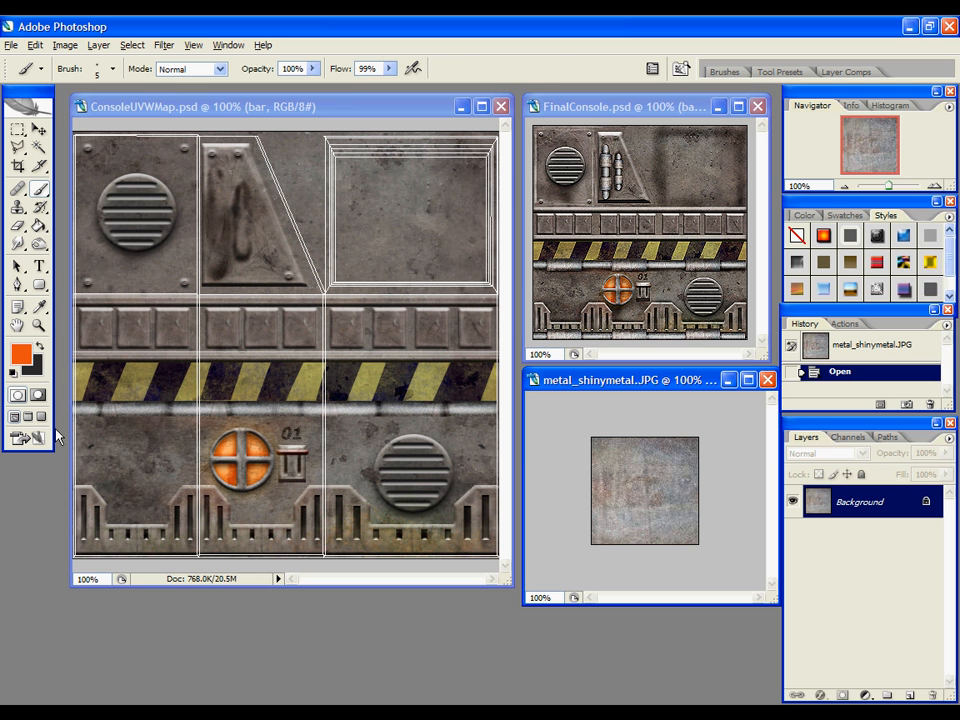
left_click(17, 129)
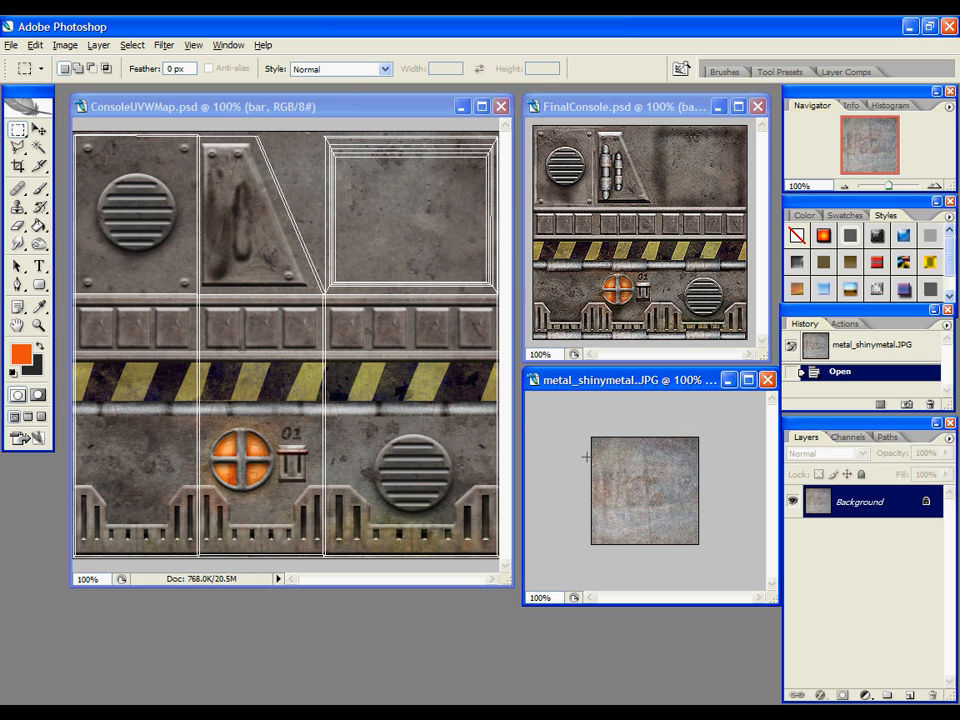
left_click_drag(592, 458, 720, 506)
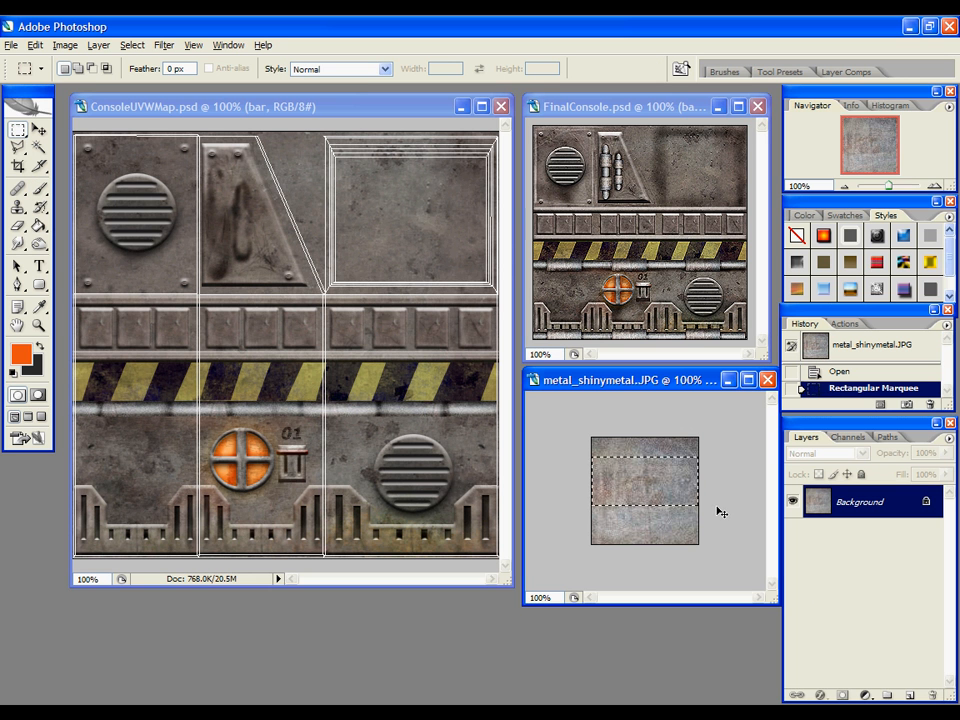
left_click(41, 133)
key("ctrl+c")
Paste the metal strip into ConsoleUVWMap.psd and position it across the right part of the hazard stripes
key("ctrl+v")
left_click(342, 316)
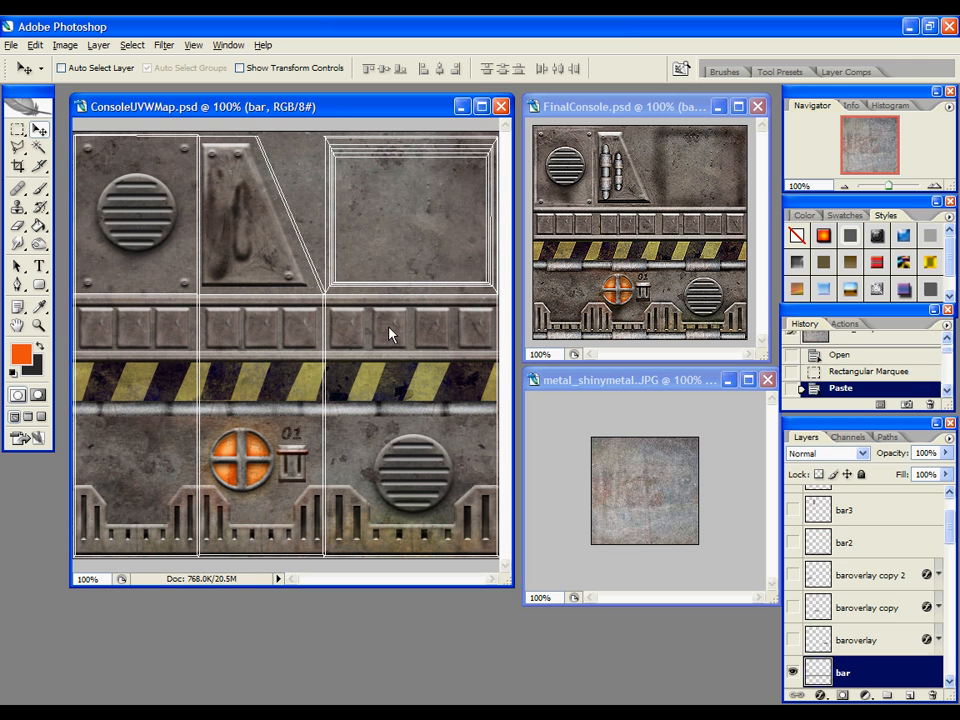
key("ctrl+v")
left_click_drag(310, 351, 418, 367)
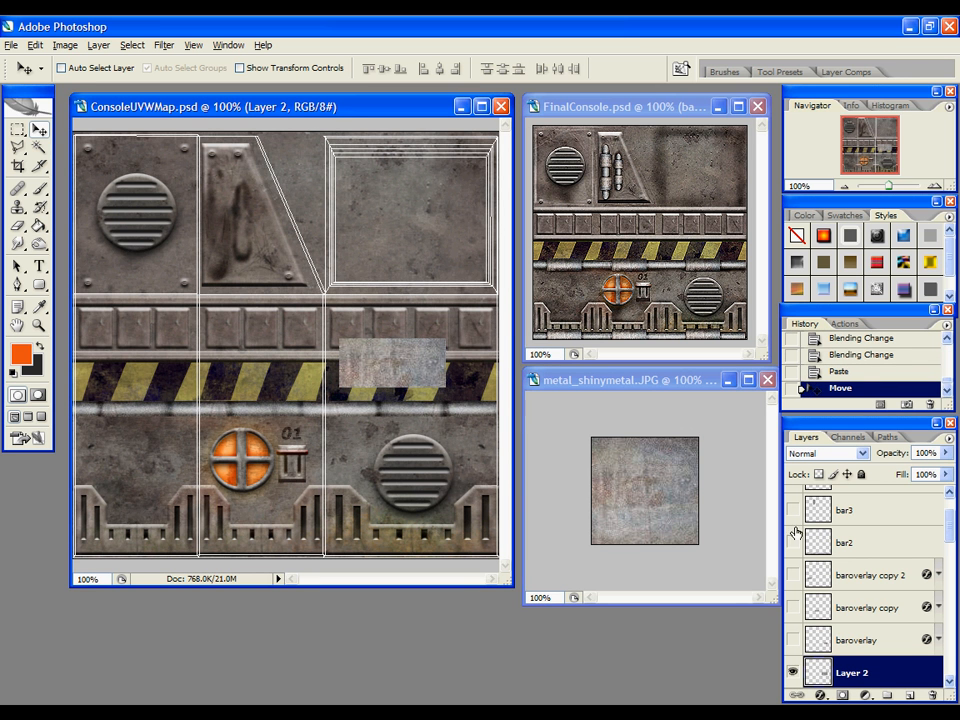
Duplicate the metal strip layer, place the copy end to end on its left side flipped horizontally, and merge both into one layer
right_click(870, 678)
left_click(808, 403)
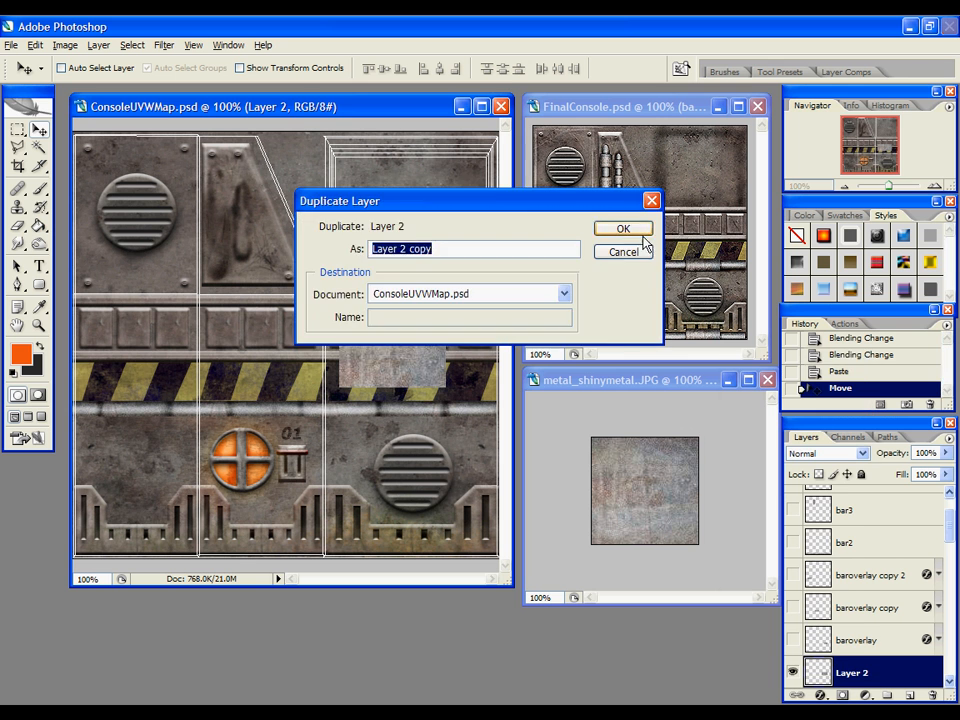
left_click(639, 229)
left_click_drag(433, 361, 327, 356)
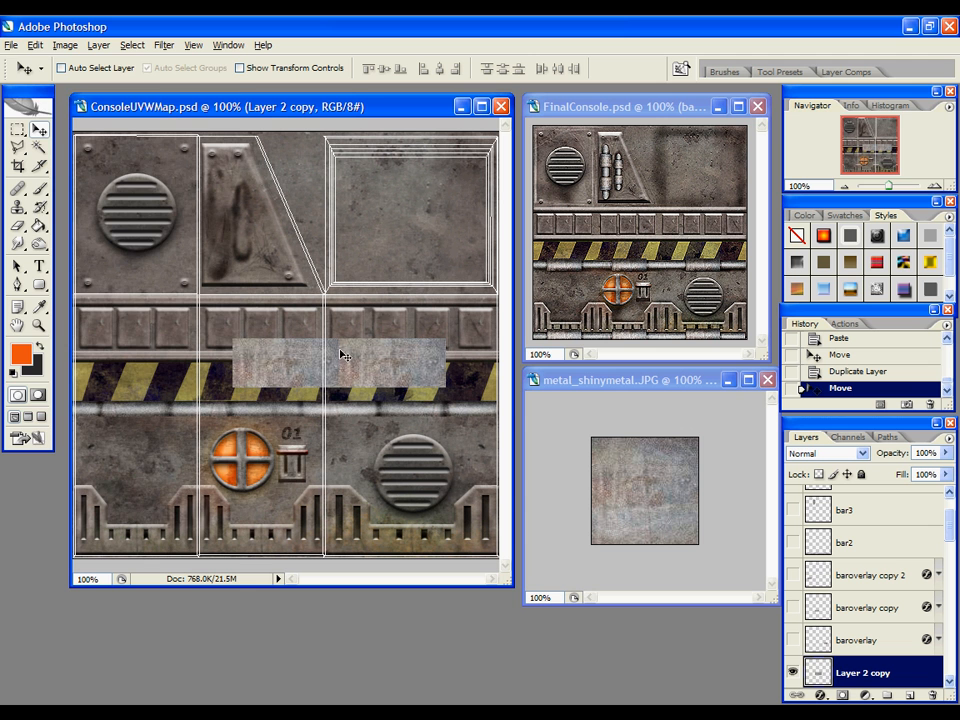
left_click(35, 45)
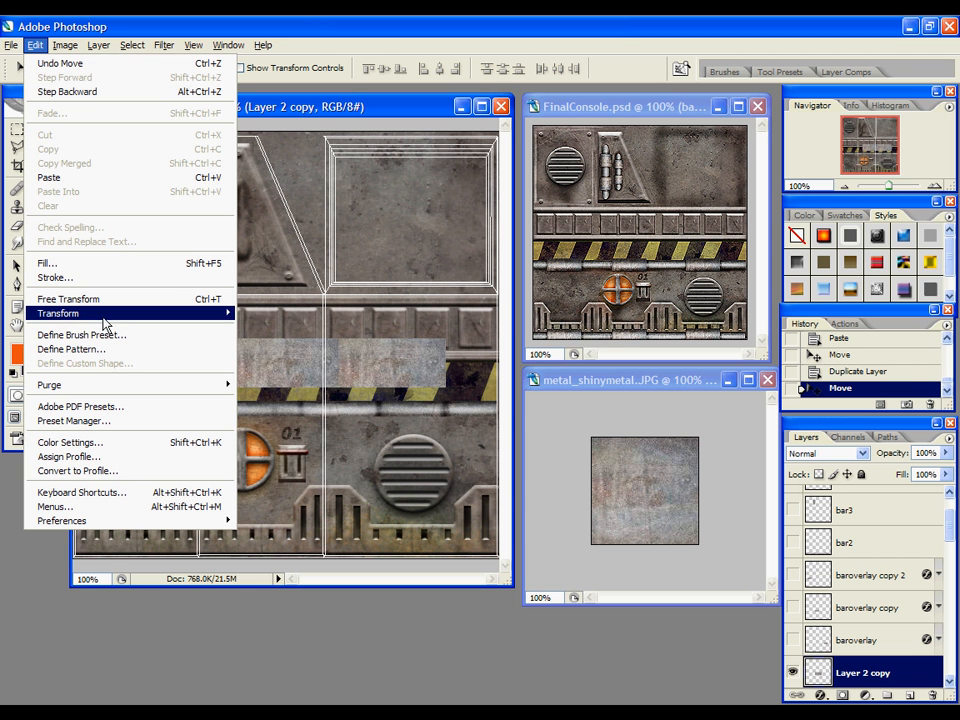
mouse_move(104, 316)
left_click(311, 476)
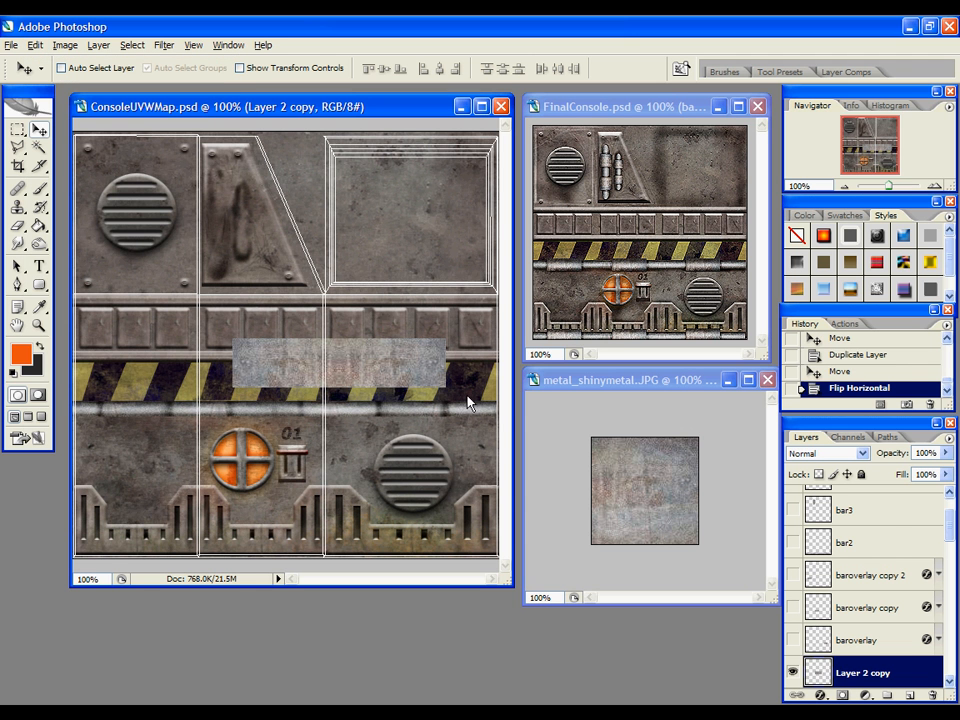
scroll(873, 602, "down", 2)
key("ctrl+e")
Move the merged strip to the map's right edge, then duplicate, place and merge a copy so the strip spans the full width
left_click_drag(432, 381, 484, 376)
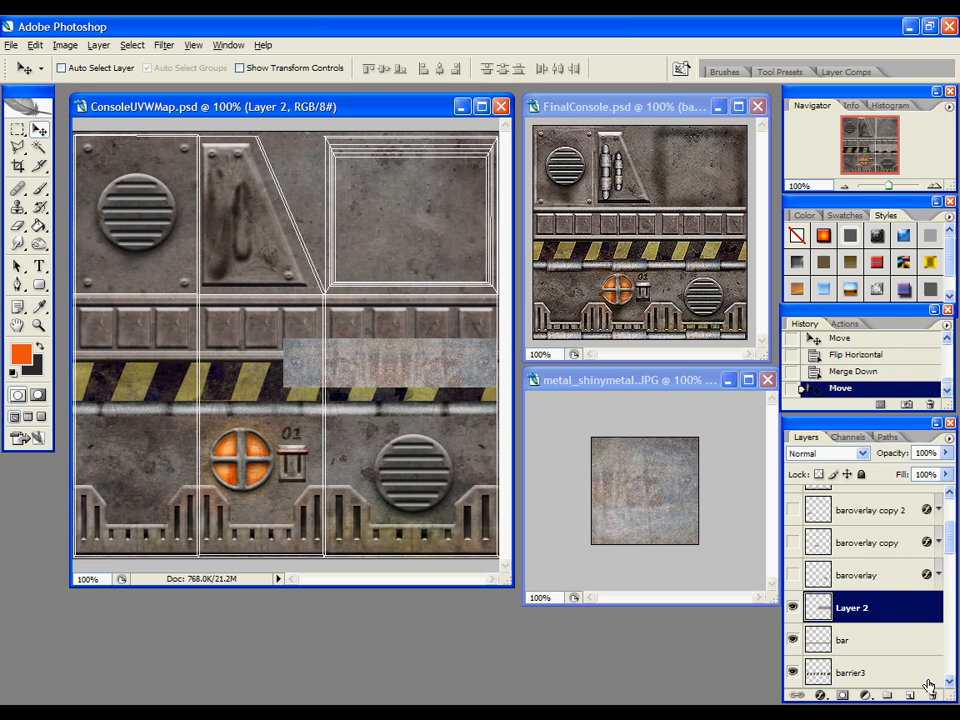
right_click(893, 611)
left_click(793, 339)
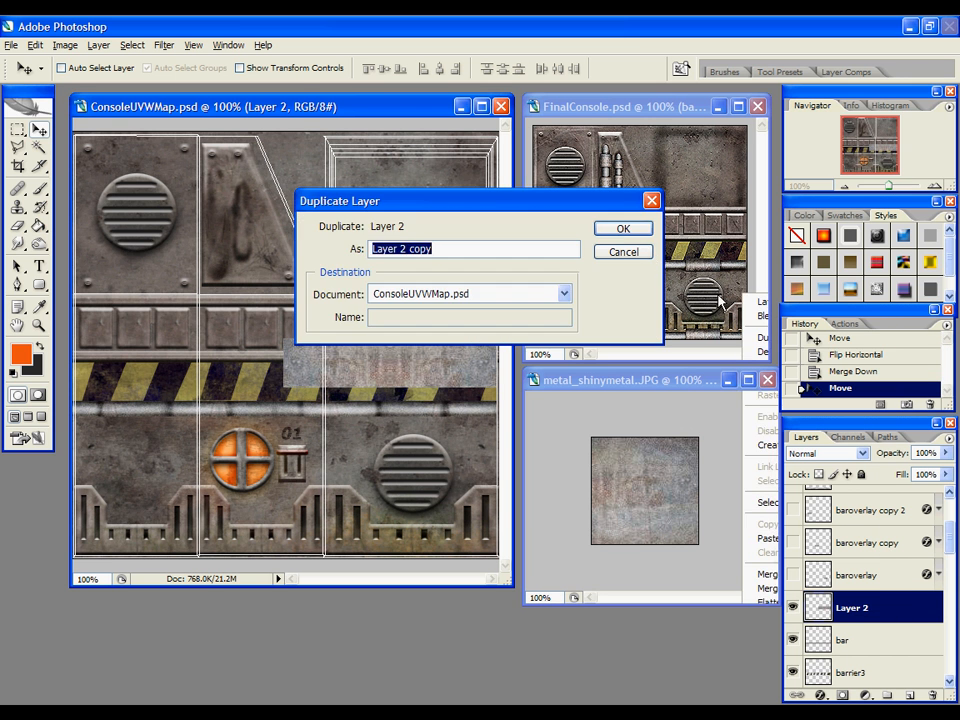
left_click(622, 229)
left_click_drag(443, 375, 237, 392)
key("ctrl+e")
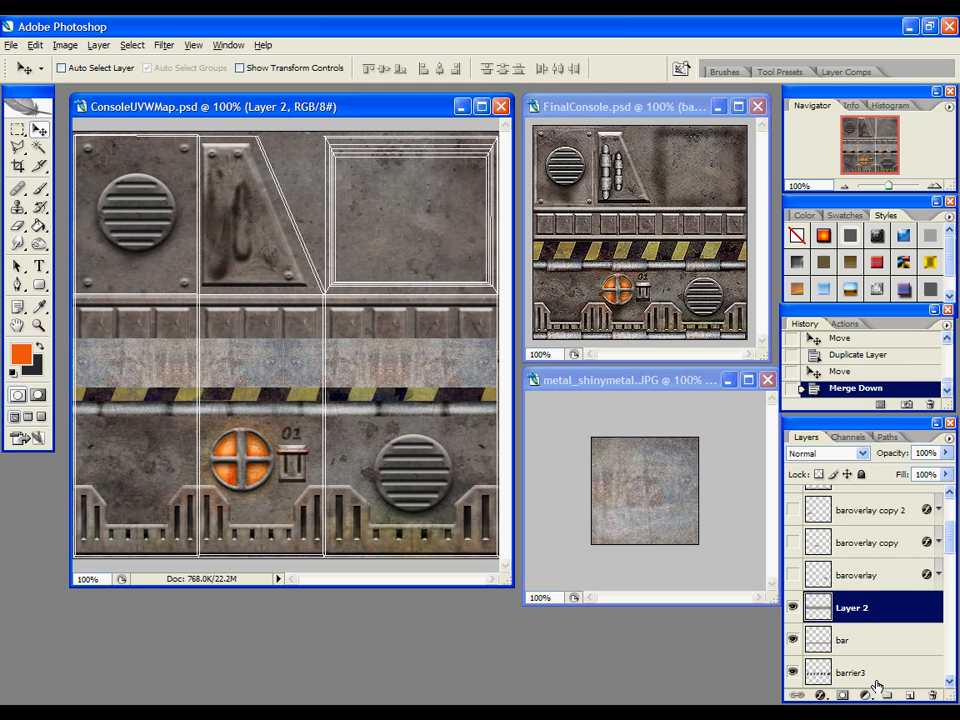
Squash the full-width metal strip to about half its height with Free Transform, keeping its lower edge in place
key("ctrl+t")
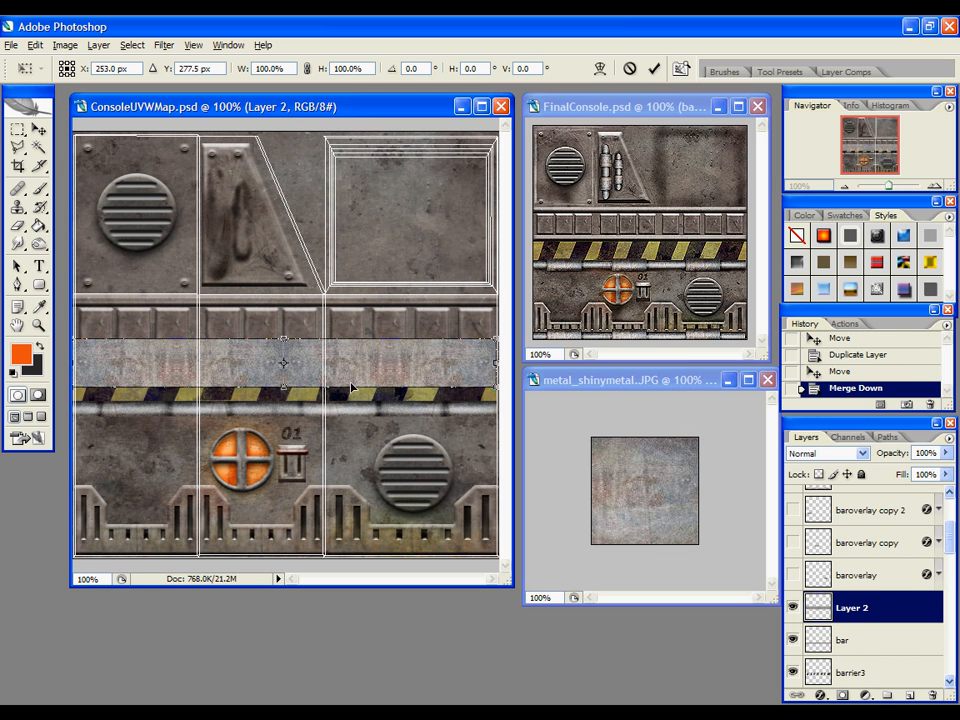
left_click_drag(284, 338, 284, 368)
key("Return")
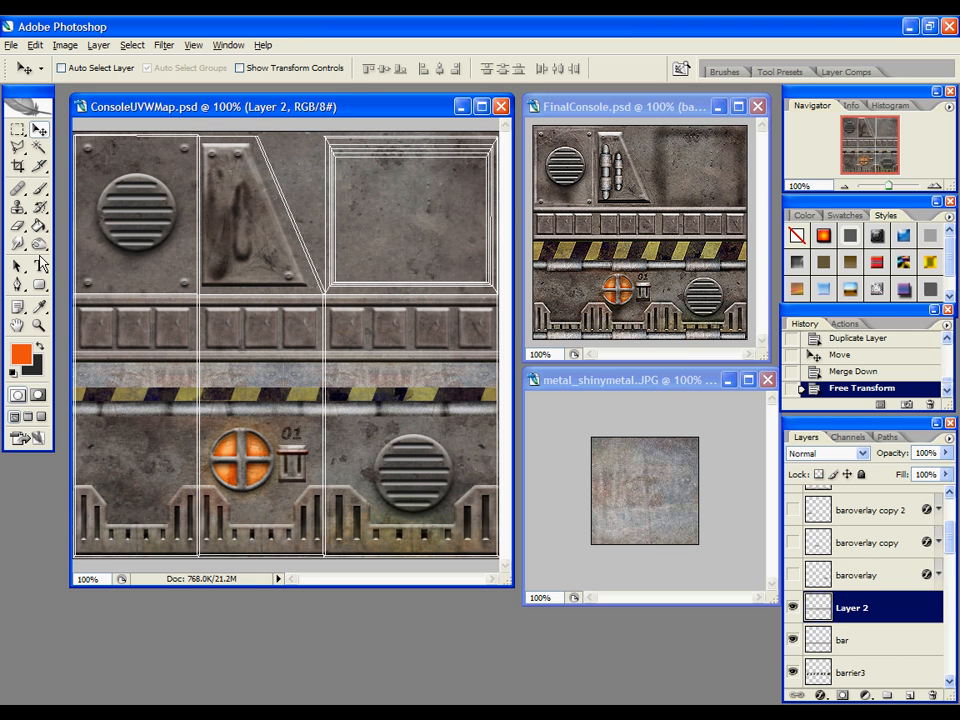
Darken the upper and lower edges of the metal strip with the Burn tool, using a 20 px brush at 20% exposure
left_click(39, 243)
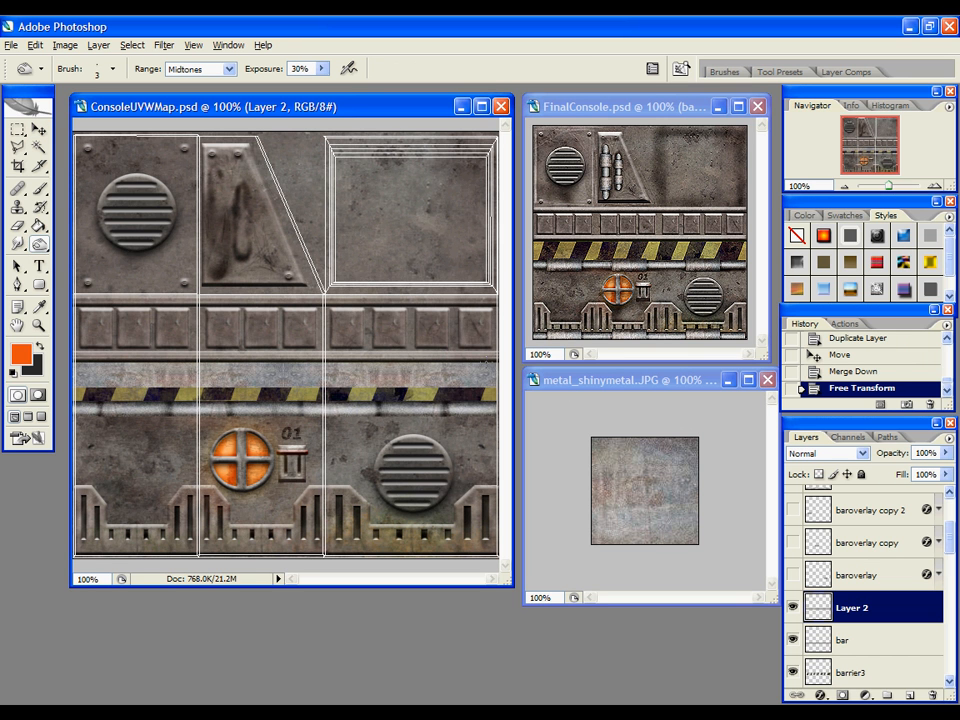
key("bracketright")
key("bracketright")
left_click(483, 362)
key("bracketright")
key("bracketright")
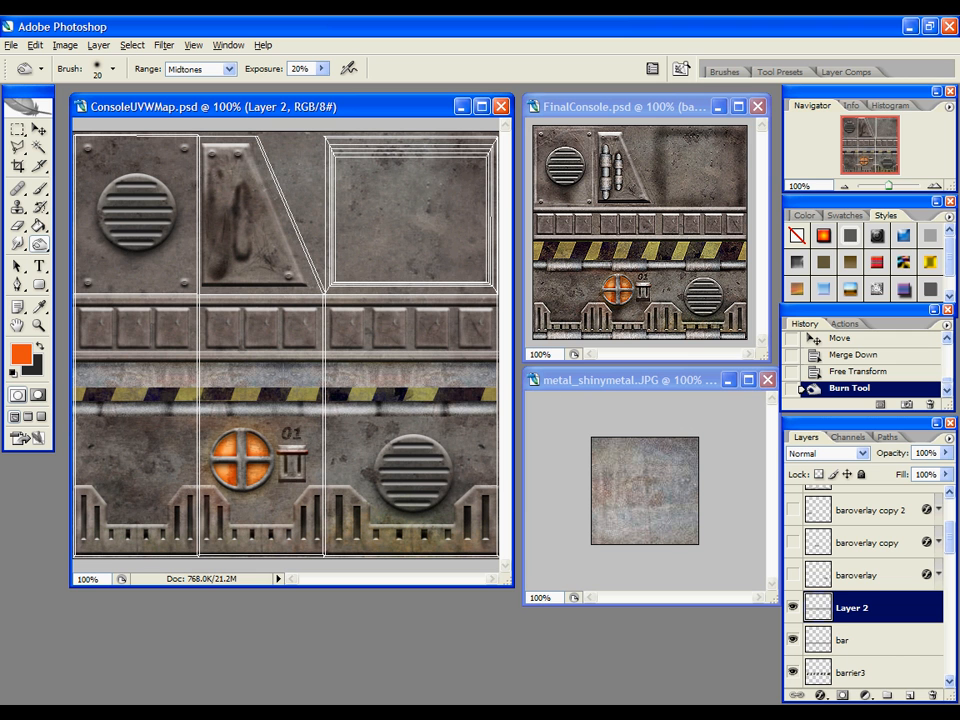
left_click_drag(201, 372, 497, 374)
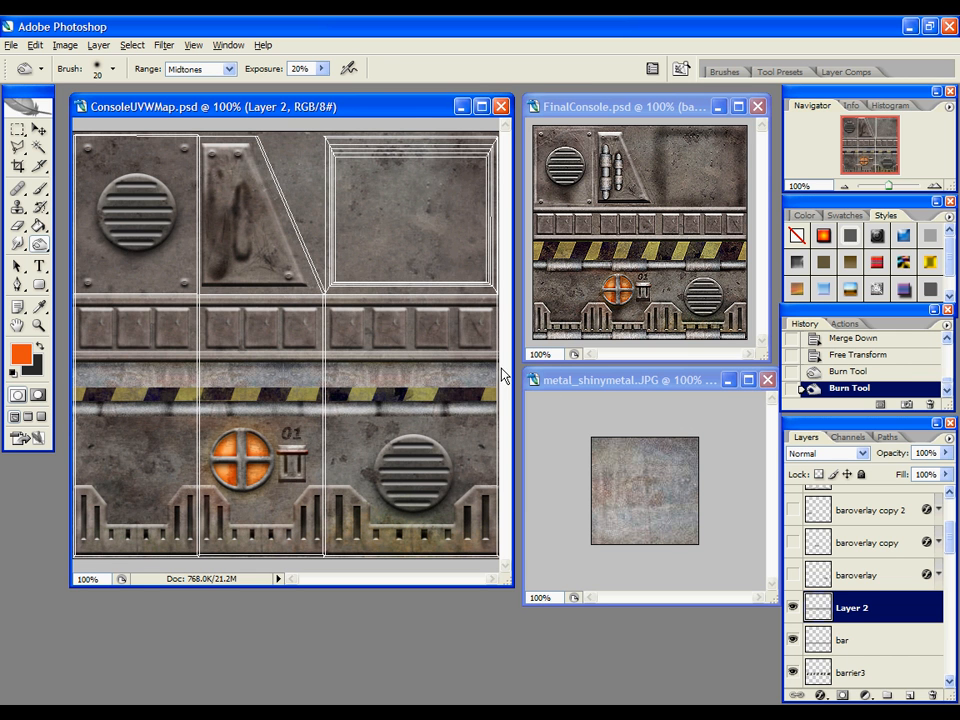
left_click_drag(80, 390, 492, 390)
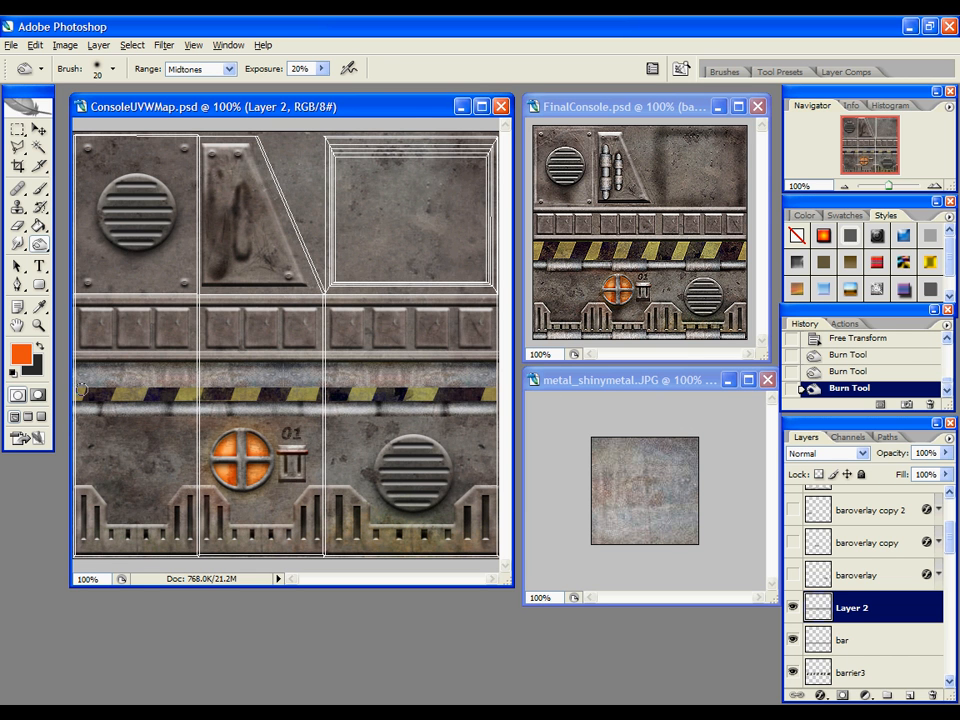
left_click_drag(415, 395, 62, 388)
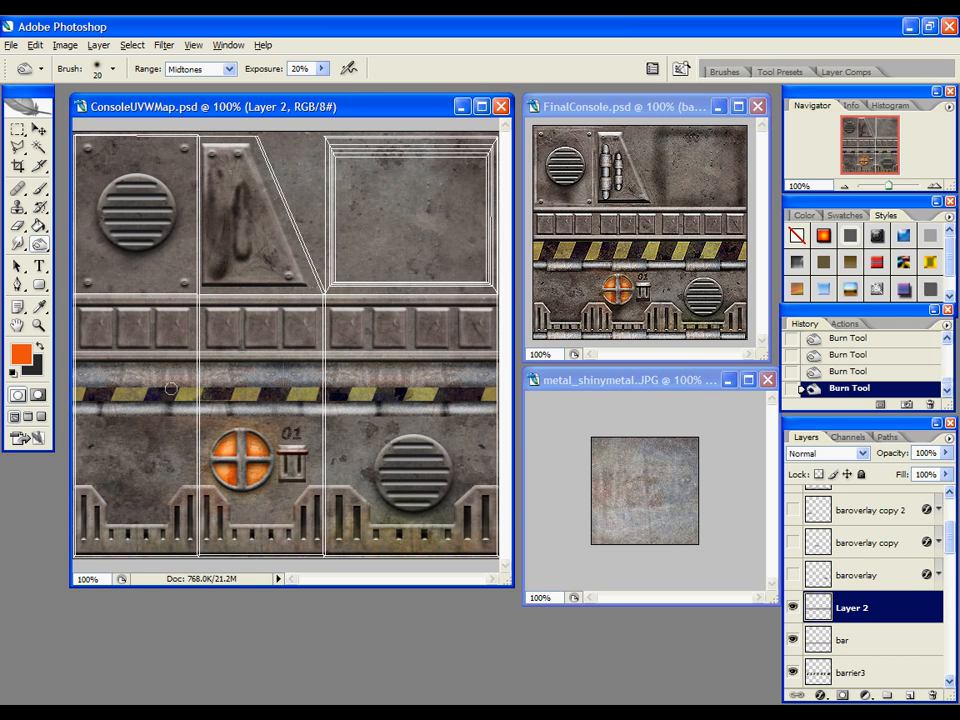
Lighten the centre line of the metal strip with Dodge strokes, from 20 px at 10% exposure to 10 px at 23%
left_click(40, 243)
left_click(92, 247)
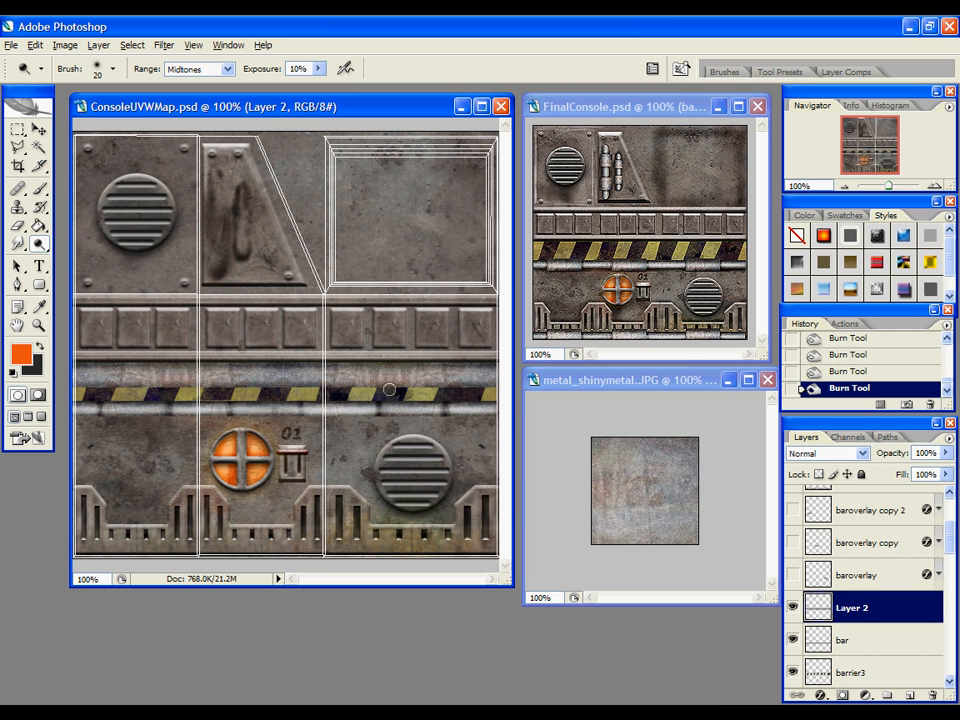
left_click(83, 357)
left_click(496, 380, "shift")
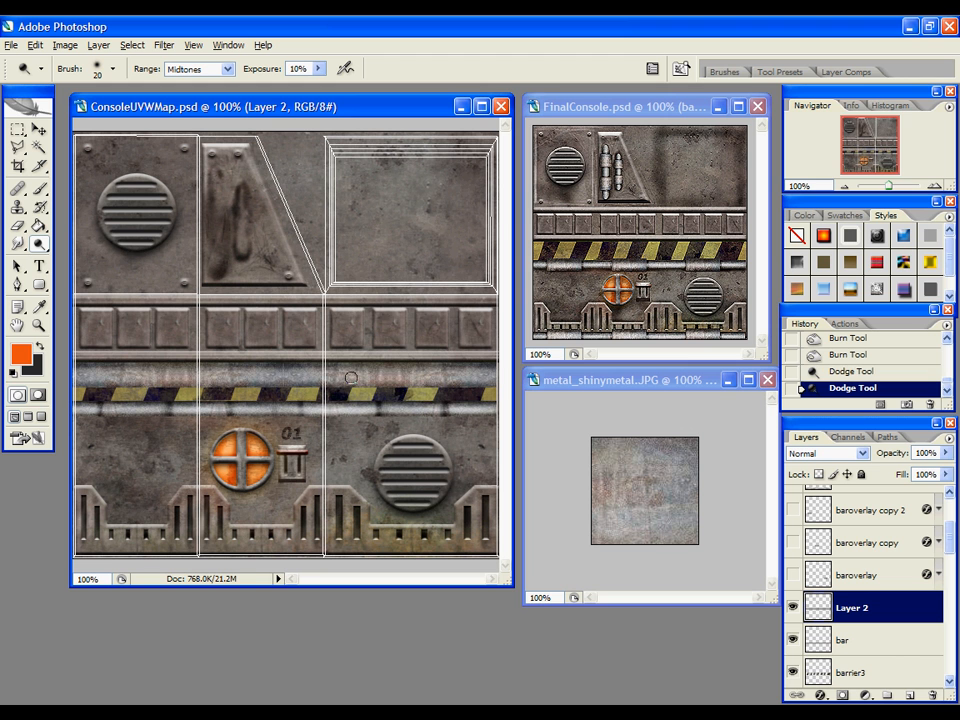
left_click_drag(495, 375, 81, 375)
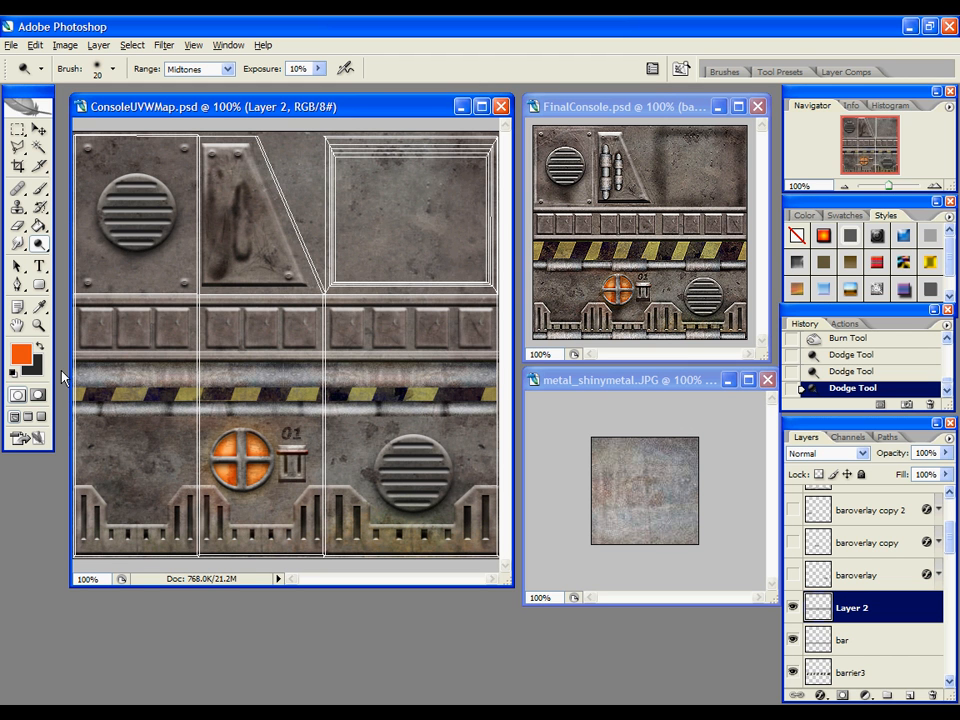
left_click_drag(238, 387, 90, 377)
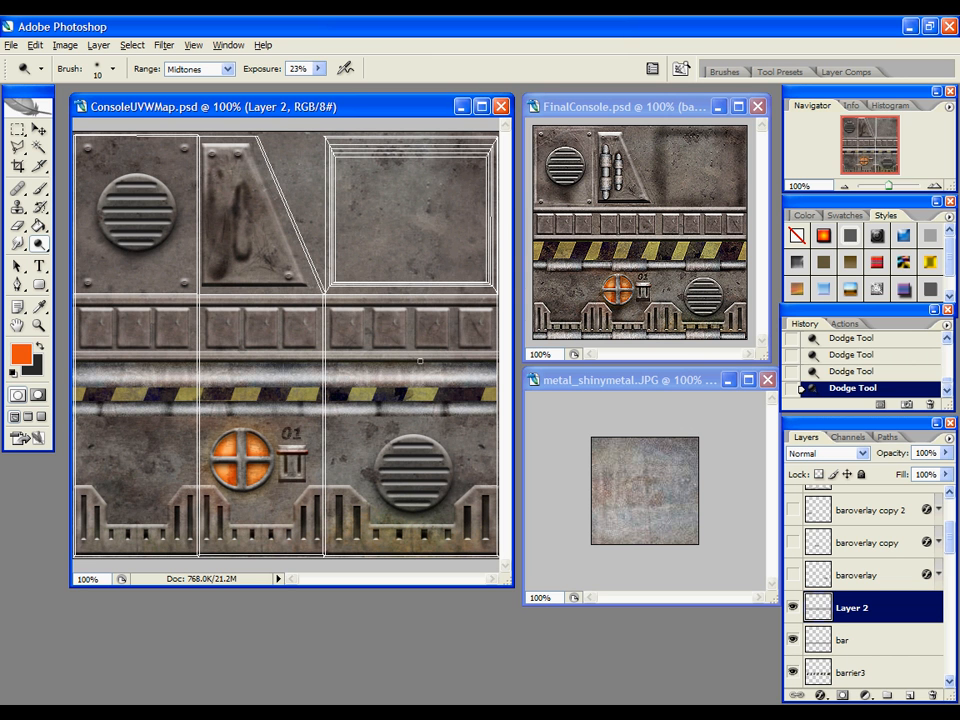
Add a new layer and mark three sleeve positions under the lower pipe with orange 5 px brush strokes
left_click(593, 253)
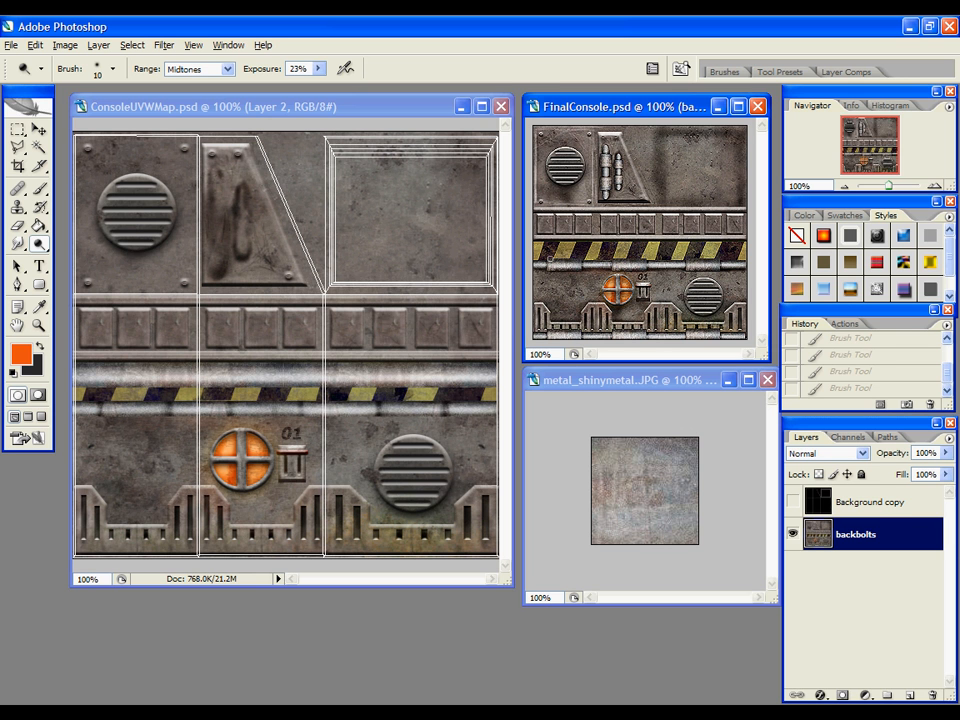
left_click(220, 478)
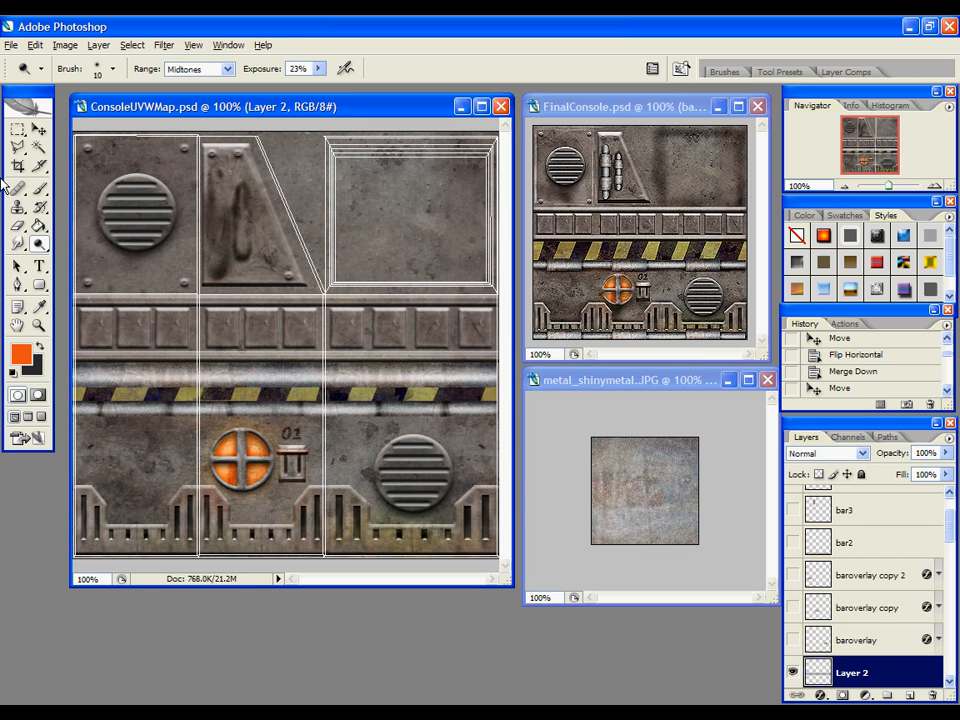
left_click(39, 188)
left_click(915, 697)
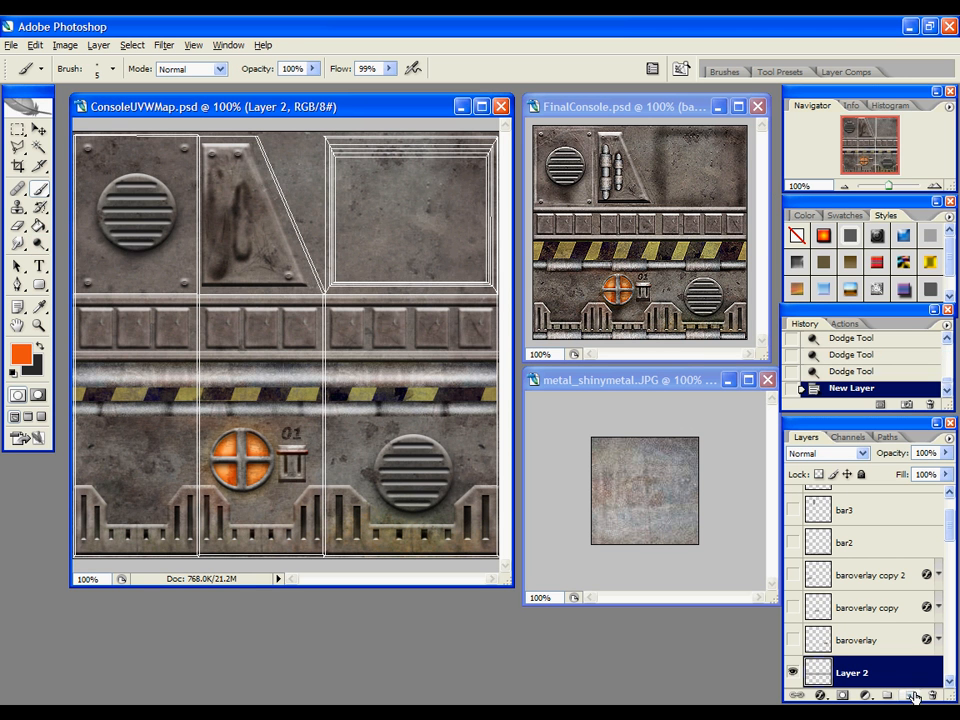
left_click_drag(447, 415, 376, 414)
left_click_drag(298, 414, 105, 416)
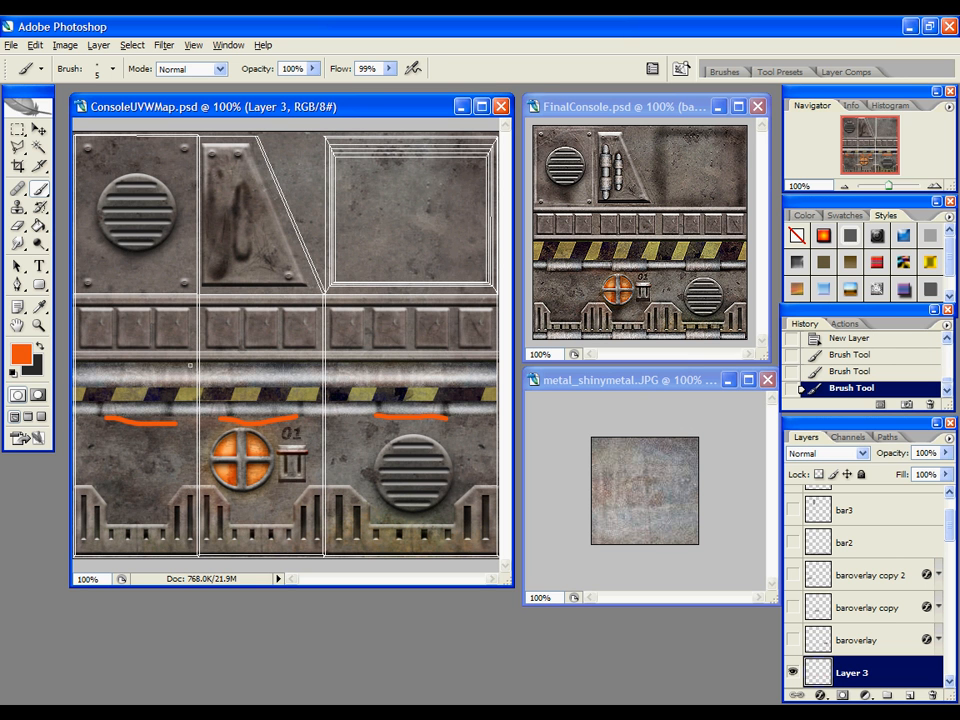
Make the baroverlay, baroverlay copy and baroverlay copy 2 layers visible to display the sleeves on the lower pipe
left_click(840, 576)
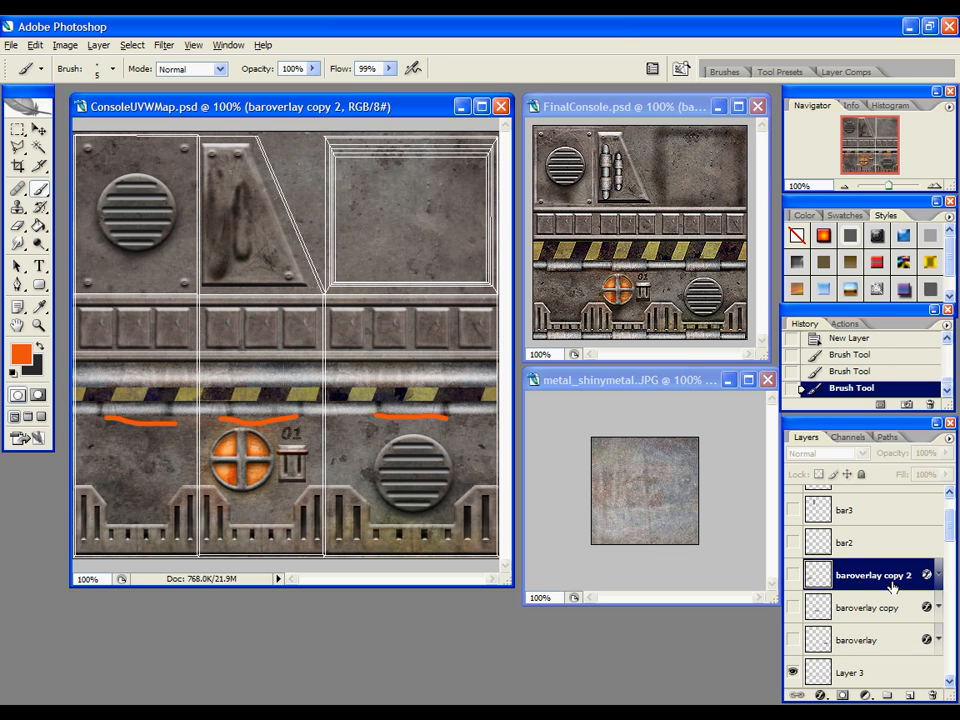
scroll(871, 588, "down", 1)
scroll(871, 588, "down", 1)
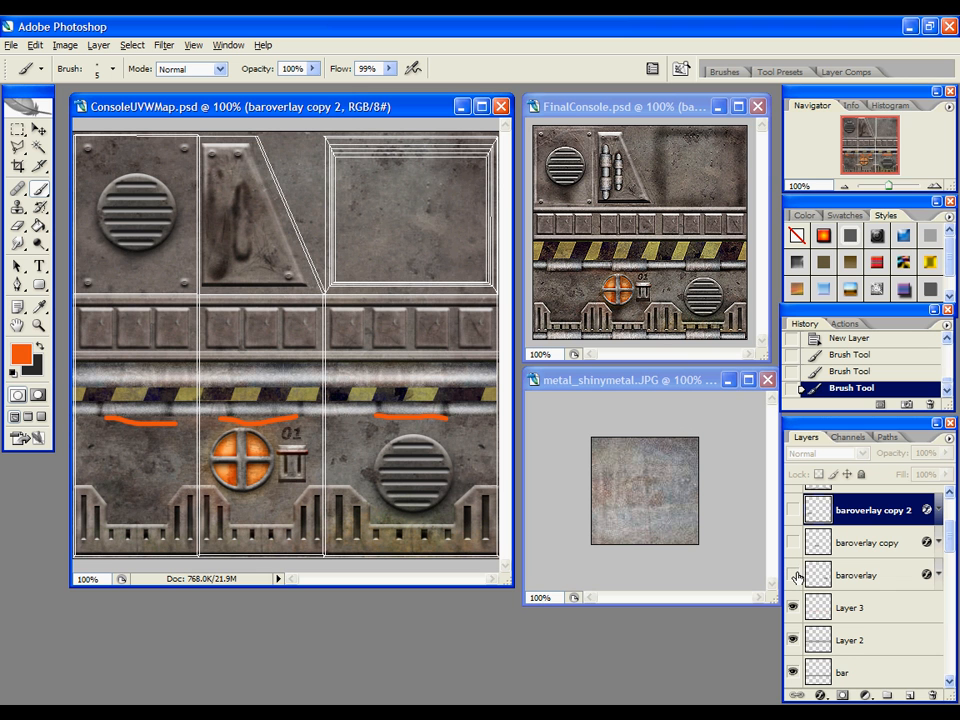
left_click(794, 576)
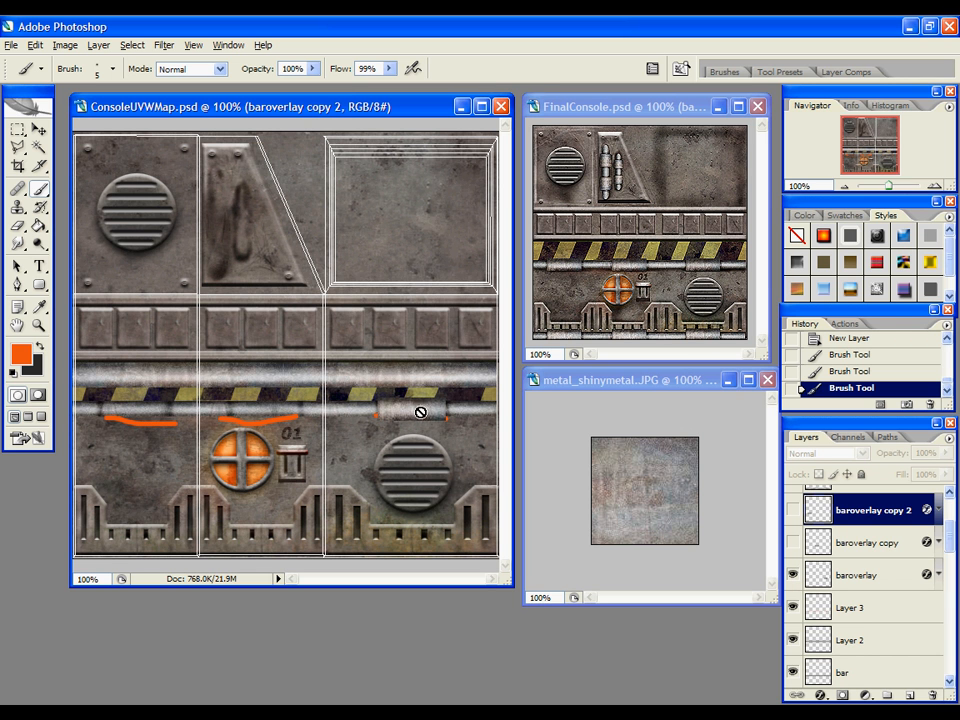
left_click(794, 543)
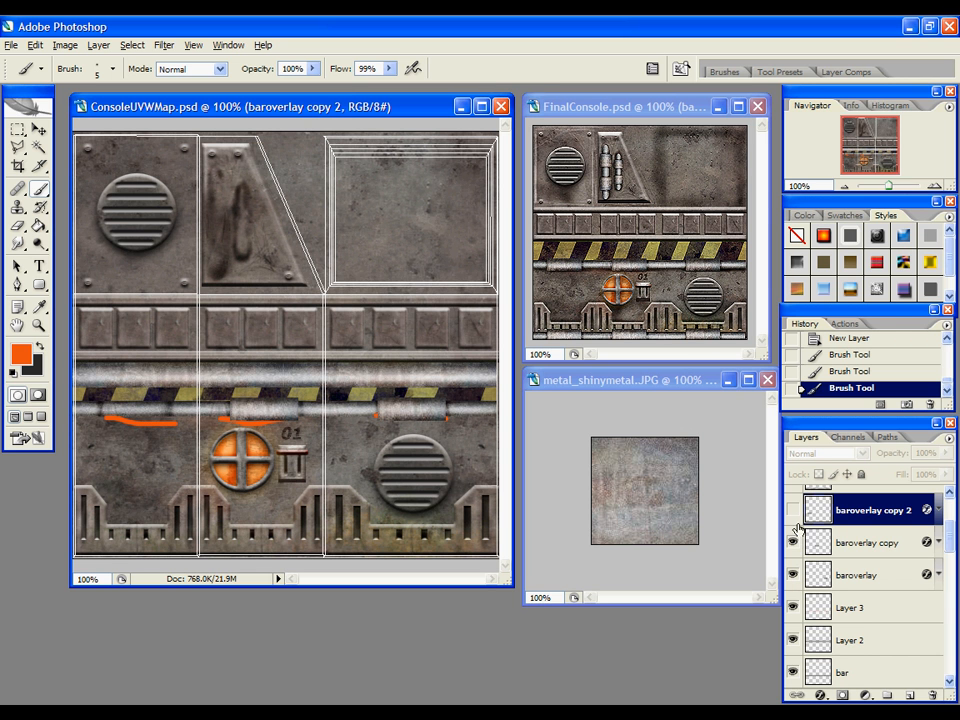
left_click(794, 510)
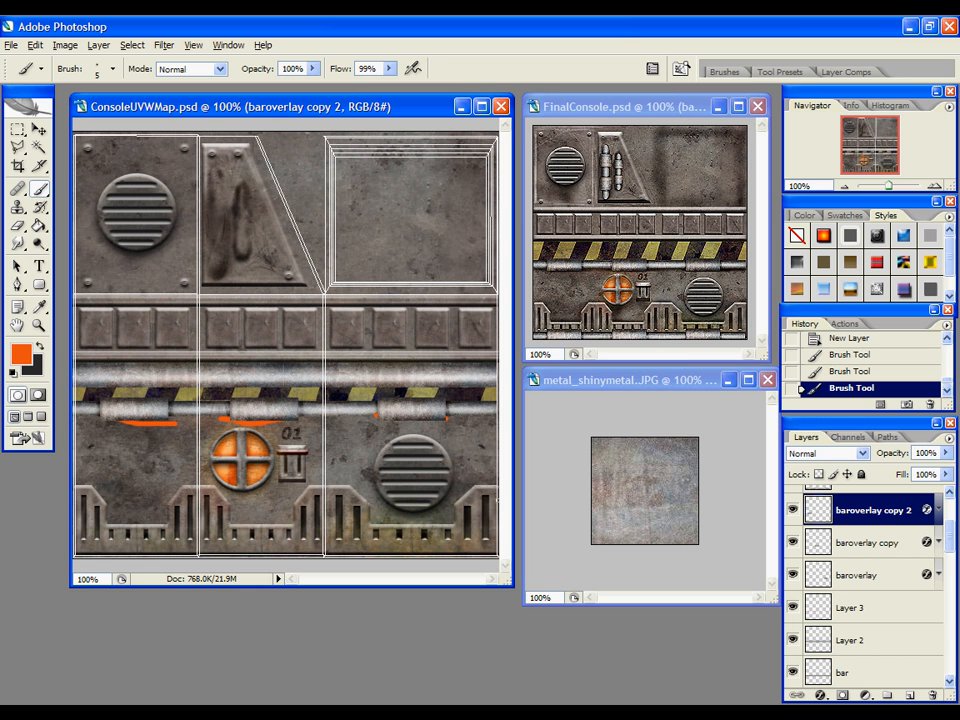
Burn dark vertical bands across the metal strip on Layer 2 with a 9 px brush at 20% exposure
left_click(800, 640)
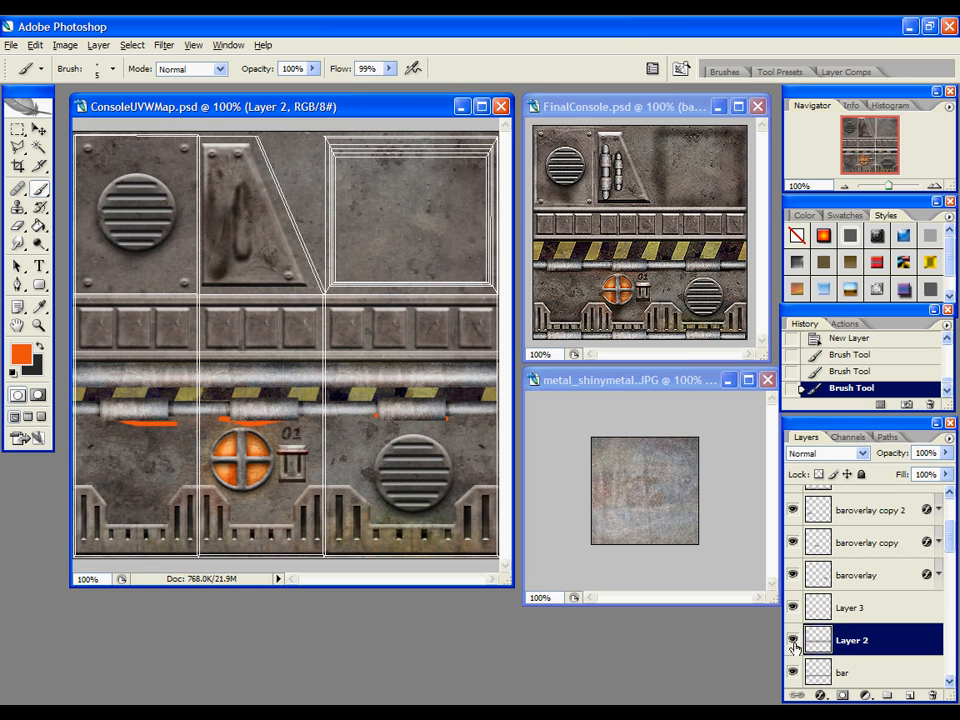
left_click(794, 641)
left_click(795, 642)
left_click(40, 246)
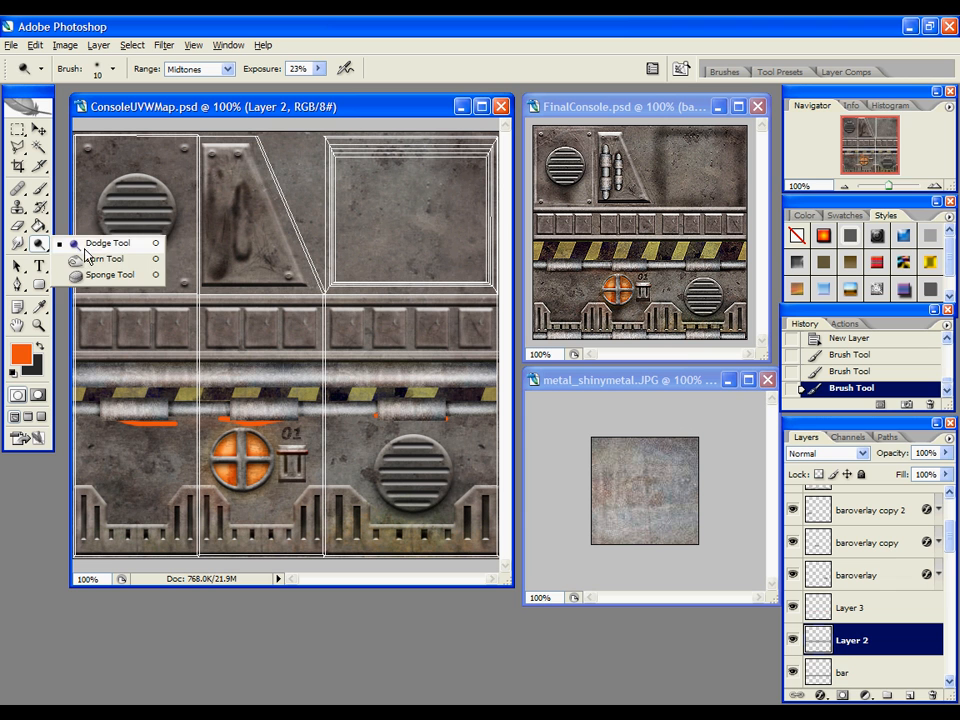
left_click(92, 259)
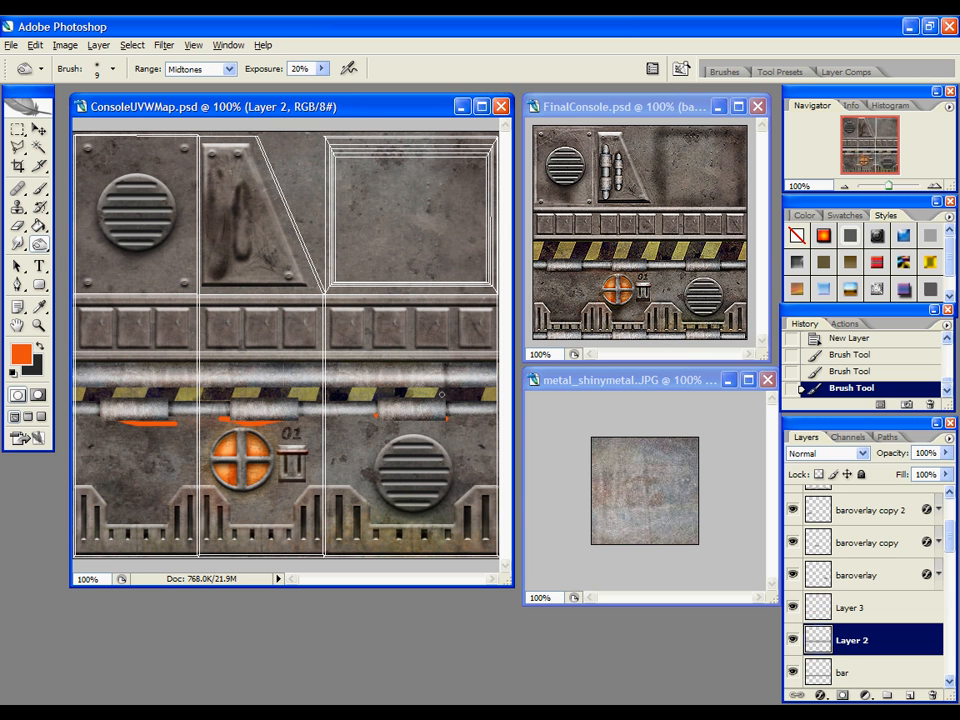
left_click_drag(441, 394, 379, 381)
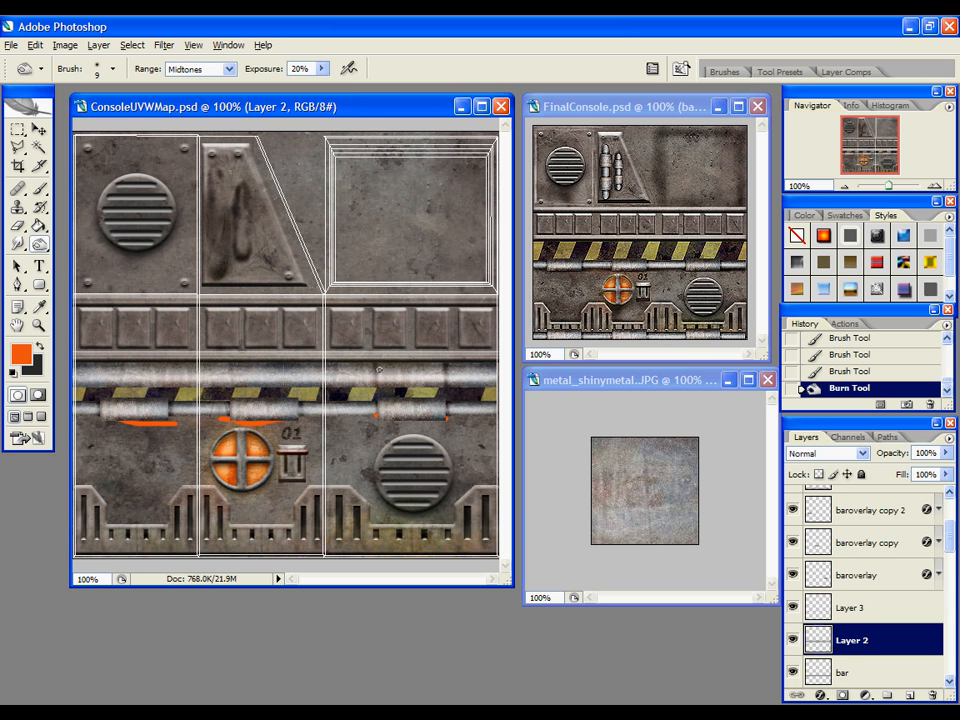
left_click_drag(300, 405, 261, 402)
left_click_drag(298, 368, 172, 389)
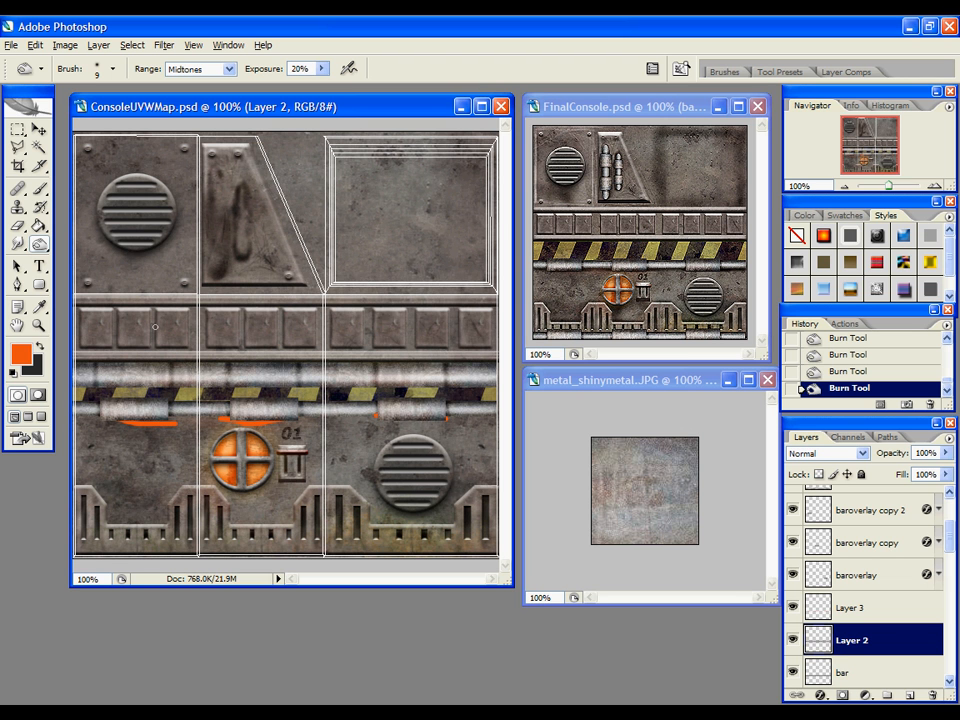
Paste the shiny metal piece onto a new layer and scale it into a sleeve slightly taller than the strip, above the lower pipe's third sleeve
key("ctrl+v")
left_click(38, 129)
left_click_drag(322, 340, 428, 365)
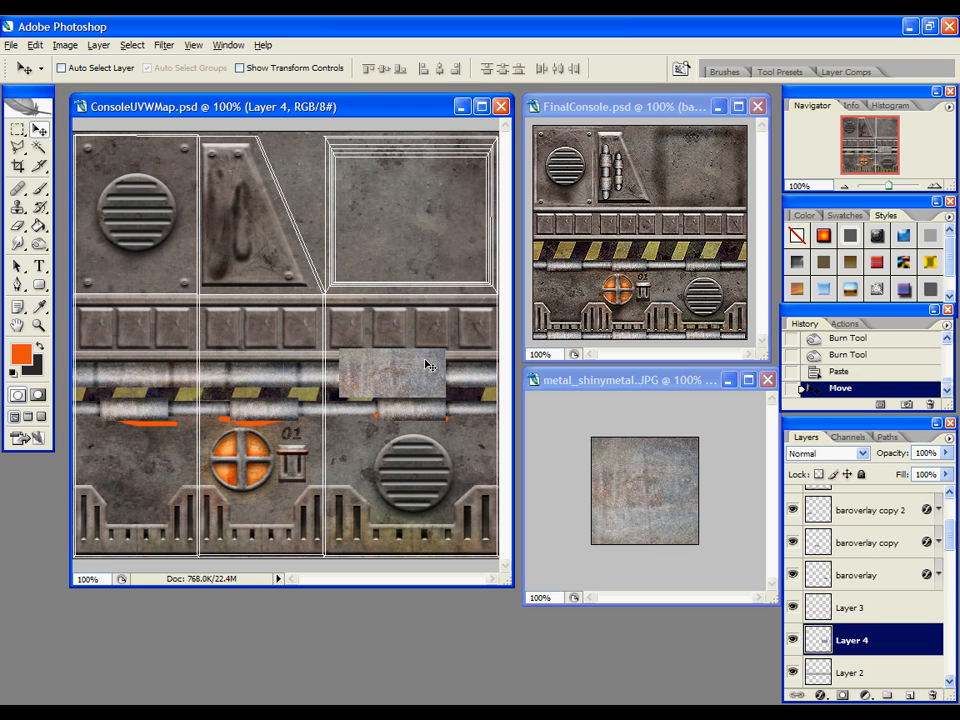
key("ctrl+t")
left_click_drag(340, 374, 415, 400)
key("Return")
key("ctrl+t")
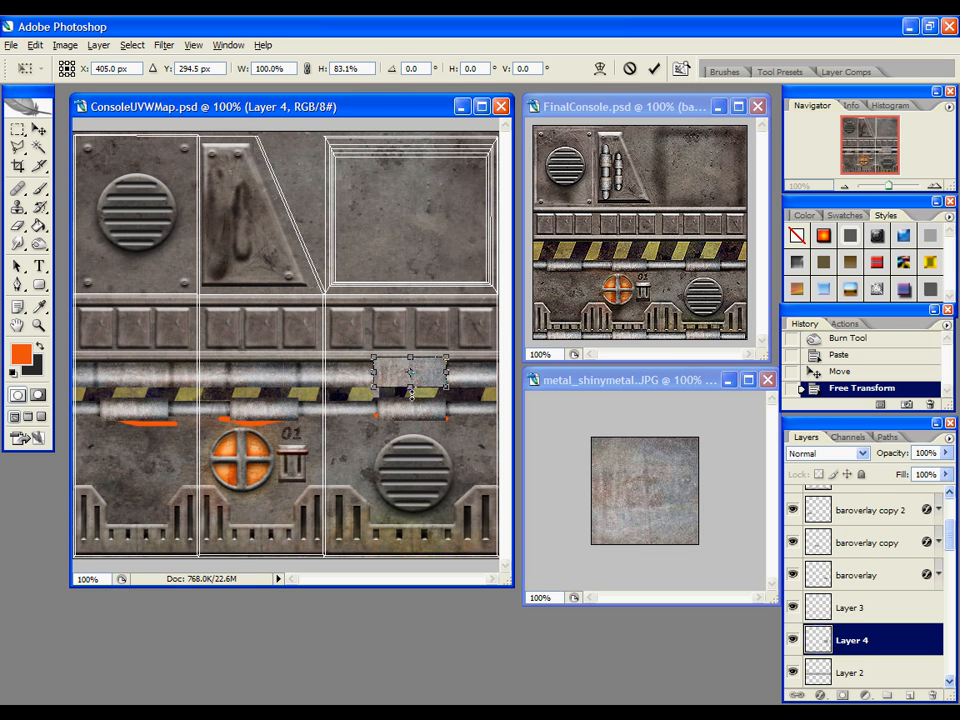
key("Return")
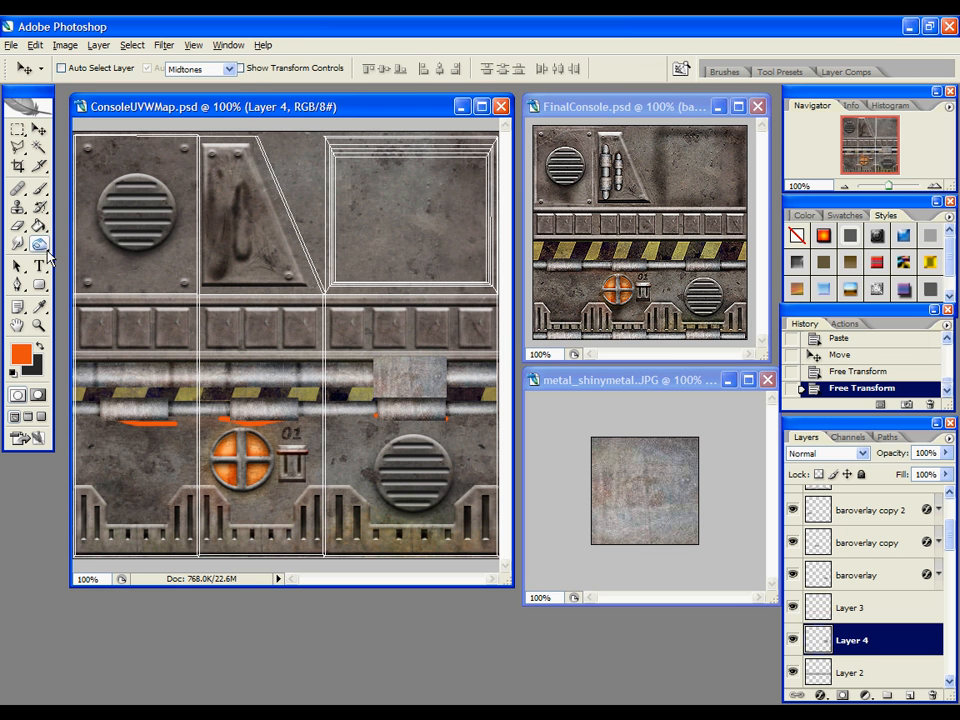
Darken the upper and lower edges of the pasted sleeve with the Burn tool, using 30 to 40 px brushes at 20% exposure
left_click(40, 243)
key("bracketright")
key("bracketright")
key("bracketright")
key("bracketright")
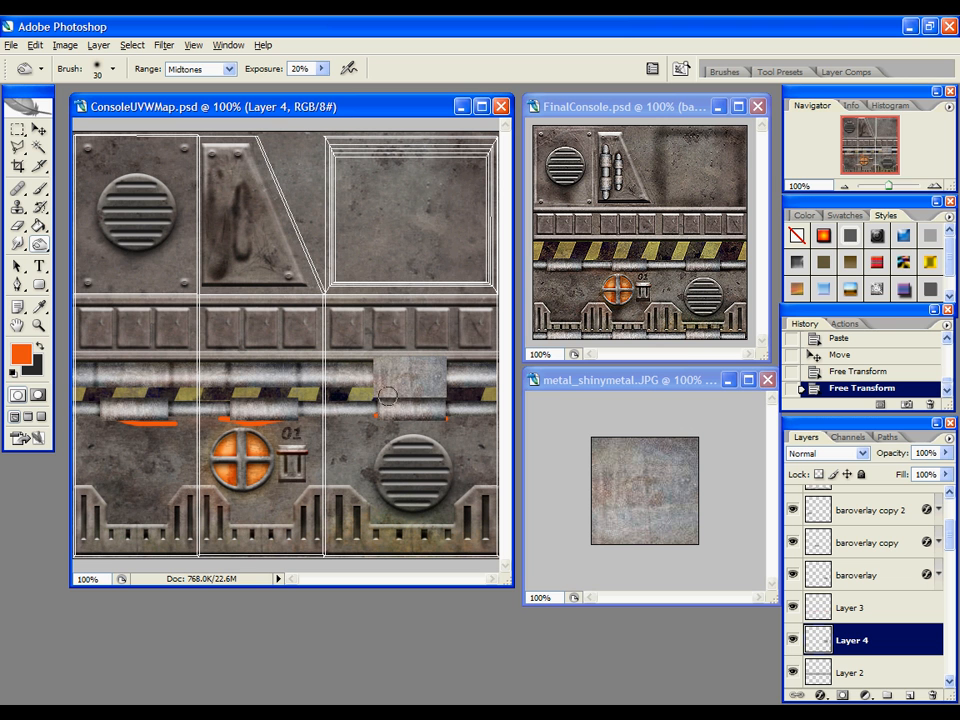
mouse_move(366, 396)
left_mouse_down()
mouse_move(465, 411)
mouse_move(479, 404)
mouse_move(375, 406)
mouse_move(435, 400)
mouse_move(380, 392)
mouse_move(422, 374)
mouse_move(386, 356)
left_mouse_up()
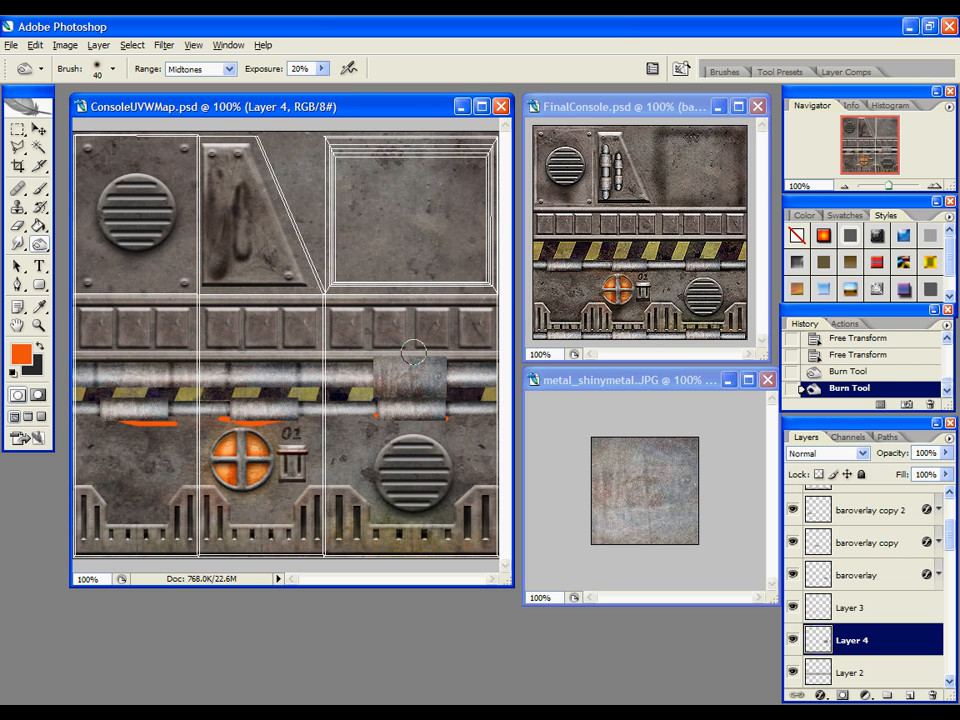
mouse_move(362, 348)
left_mouse_down()
mouse_move(454, 362)
mouse_move(365, 358)
mouse_move(464, 376)
mouse_move(440, 354)
left_mouse_up()
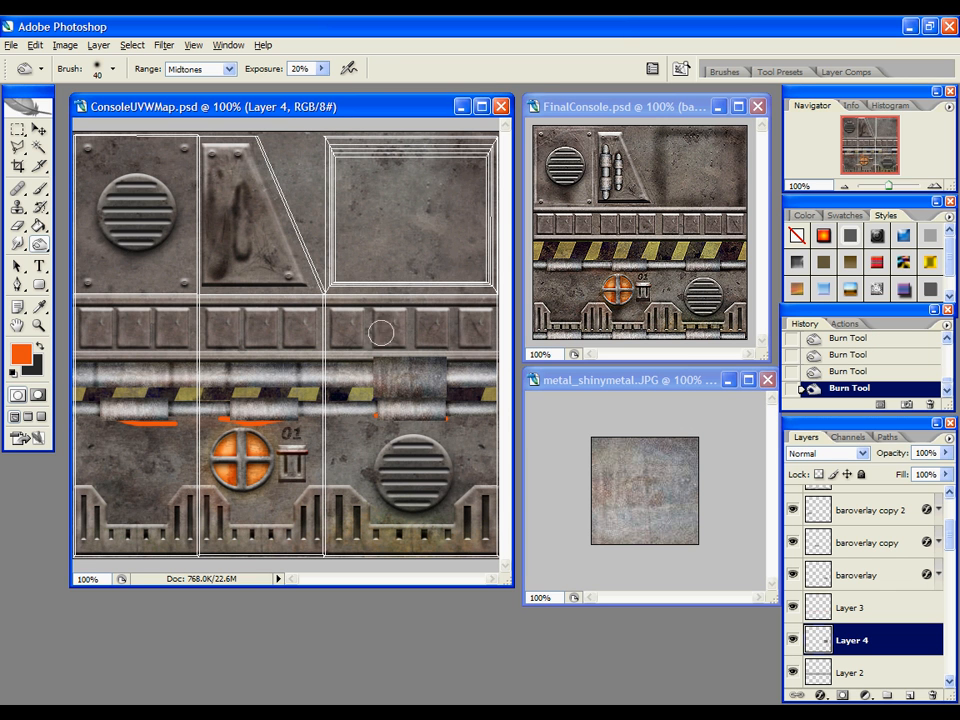
Lighten the sleeve's horizontal centre line with Dodge strokes, using a 10 px brush at 23% exposure
left_click(40, 243)
left_click(95, 242)
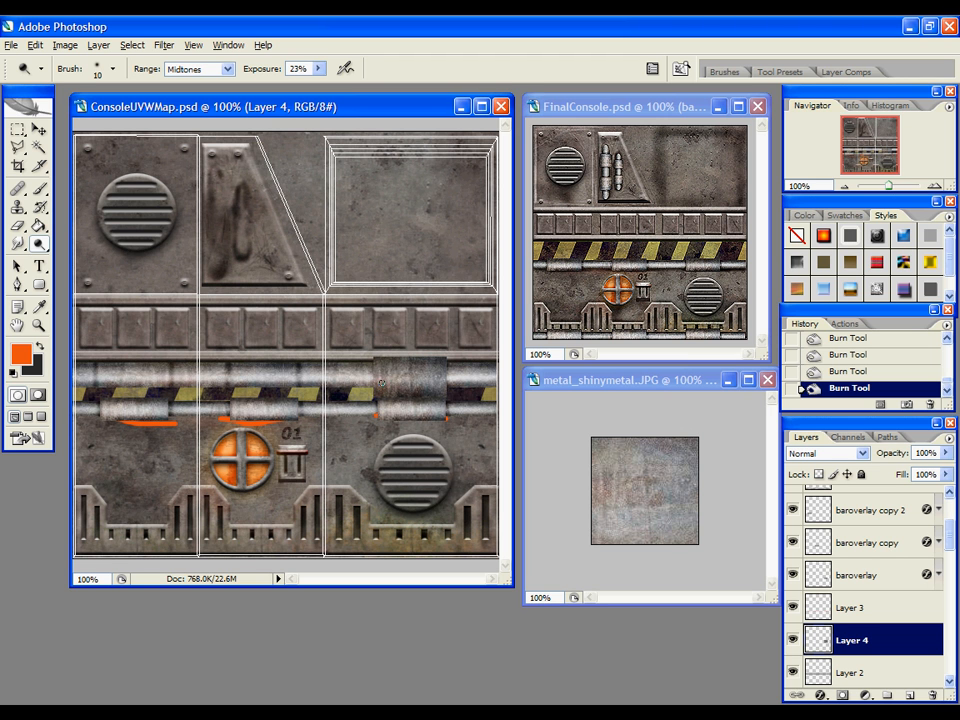
left_click_drag(390, 380, 385, 377)
left_click(310, 280)
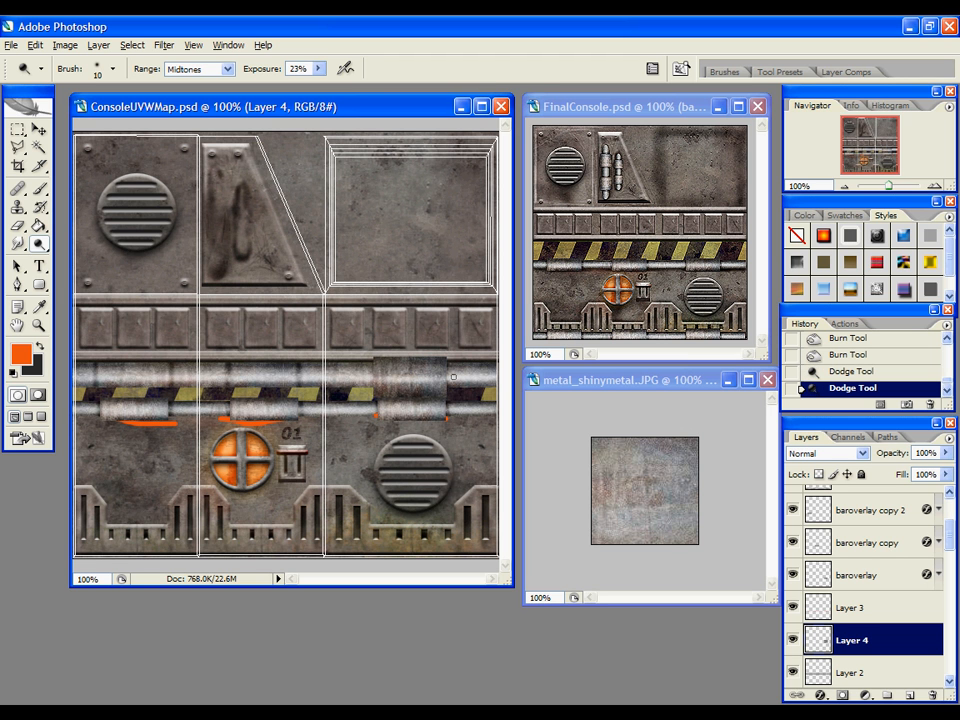
left_click(298, 277)
left_click(310, 290)
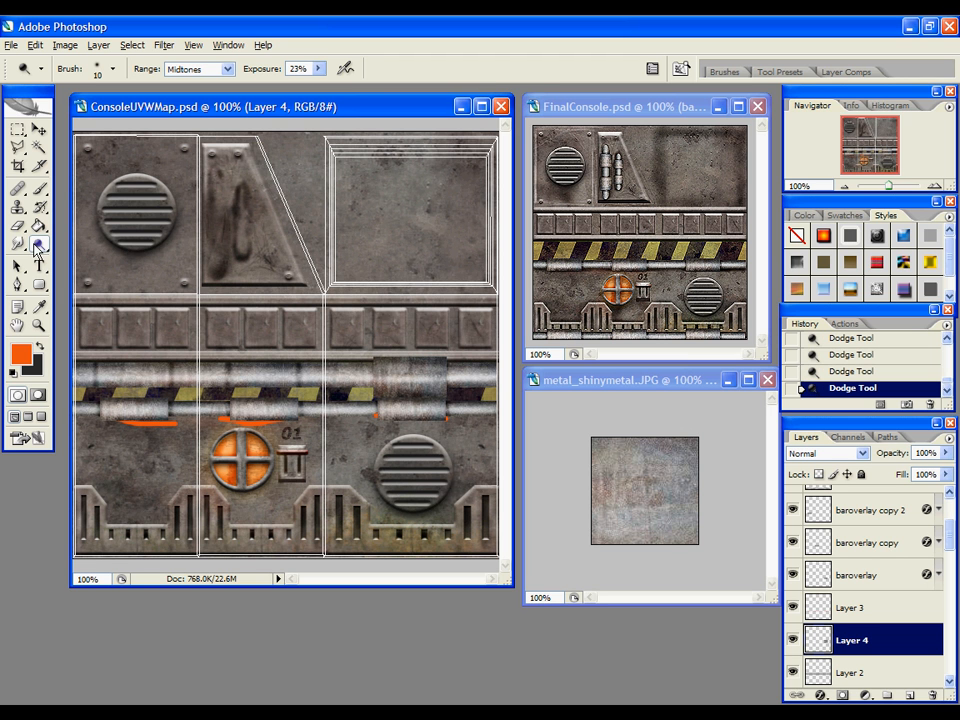
Deepen the shading along the sleeve's lower edge with more 40 px Burn strokes at 20% exposure
left_click_drag(39, 242, 88, 259)
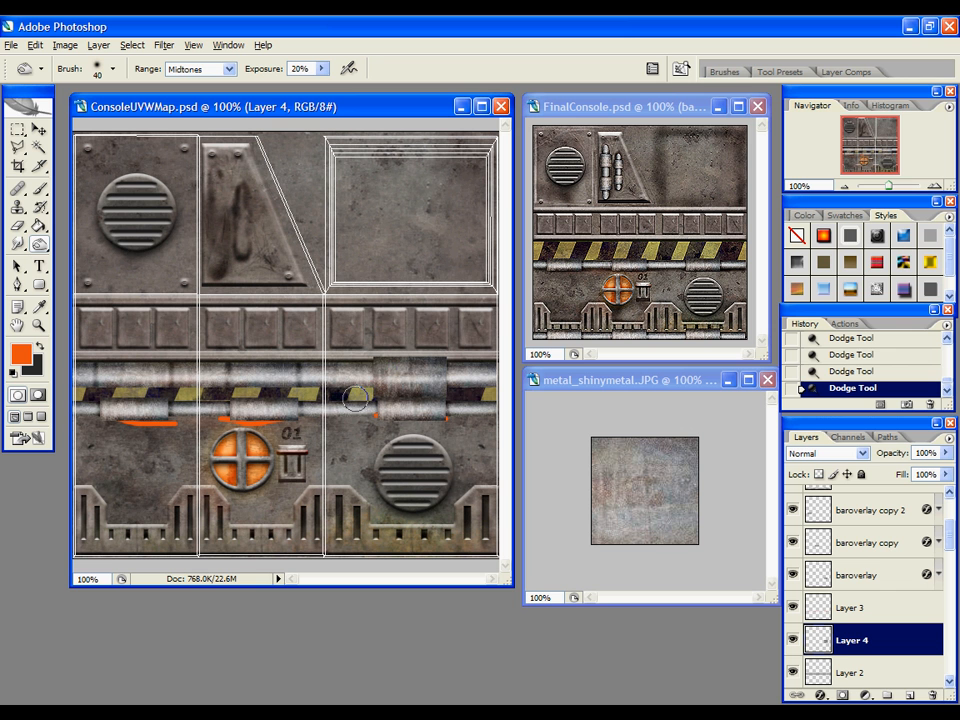
left_click(268, 297)
left_click(461, 391)
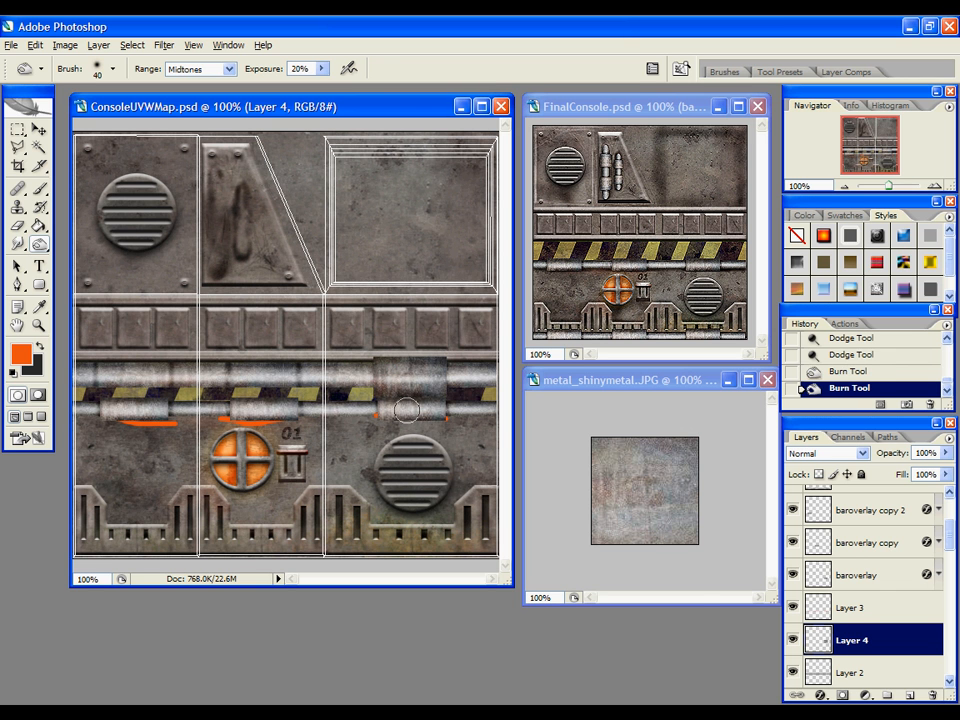
left_click(465, 394)
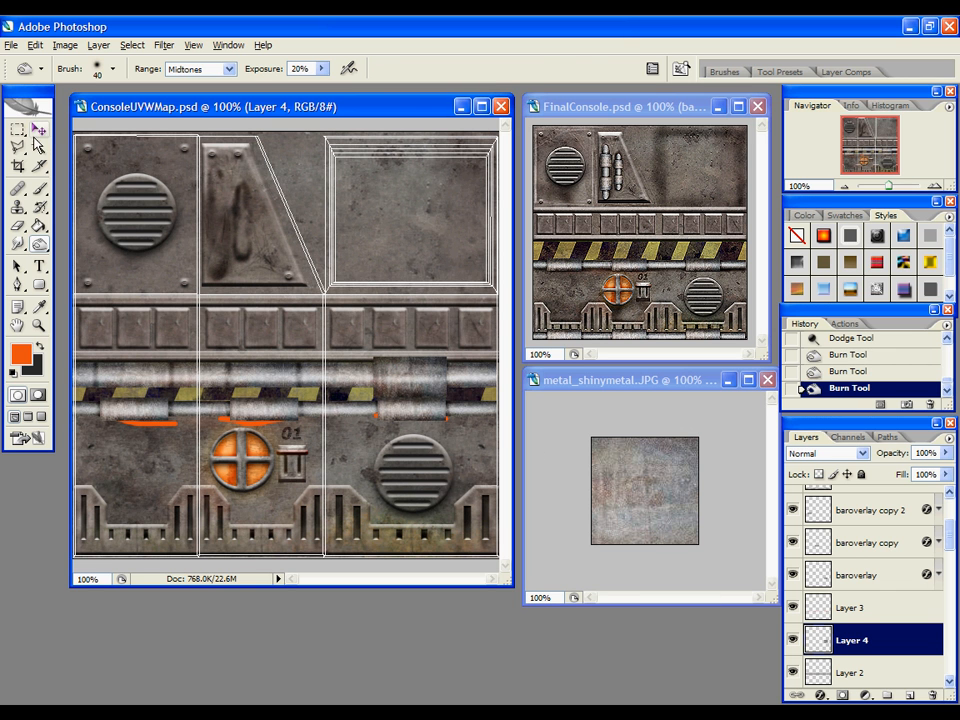
Widen the texture map window and move the Layer 2 strip and Layer 4 sleeve up above the row of raised panels
left_click(39, 129)
scroll(876, 628, "down", 2)
left_click(876, 628)
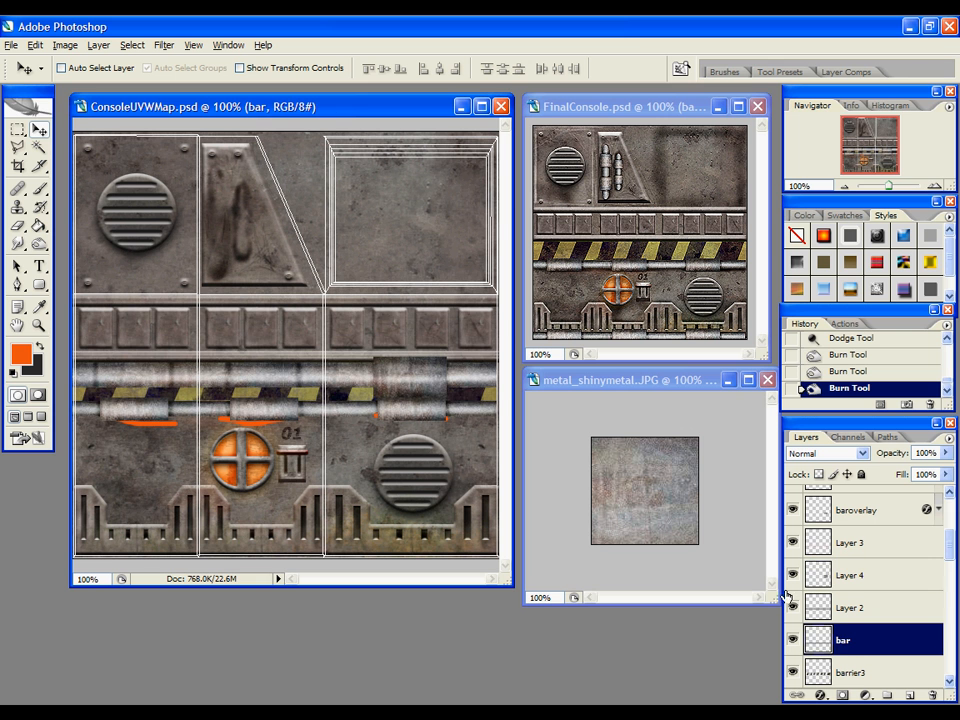
left_click(872, 610)
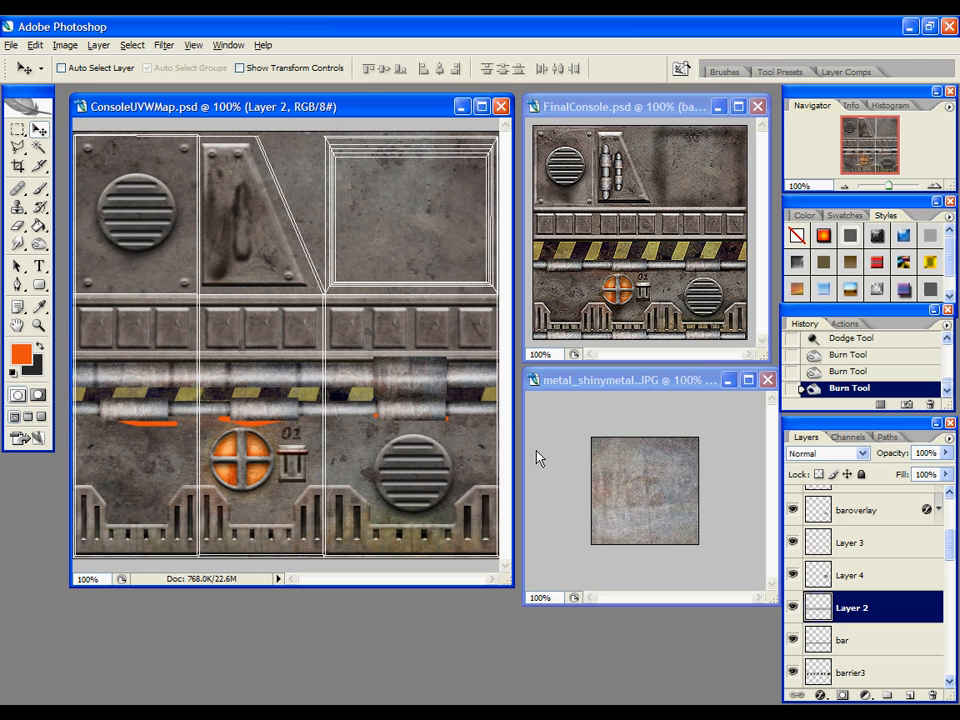
left_click_drag(514, 403, 555, 403)
left_click_drag(458, 370, 458, 296)
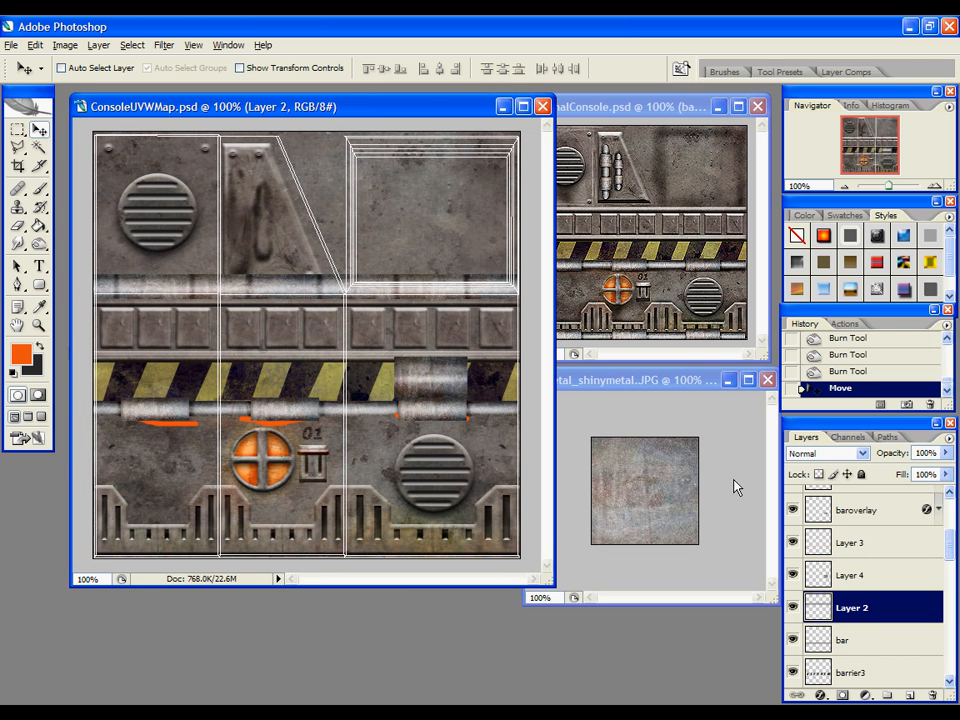
left_click(872, 575)
left_click_drag(472, 345, 472, 257)
Hide the Background copy layer that holds the white UV wireframe
scroll(870, 580, "up", 5)
left_click(792, 502)
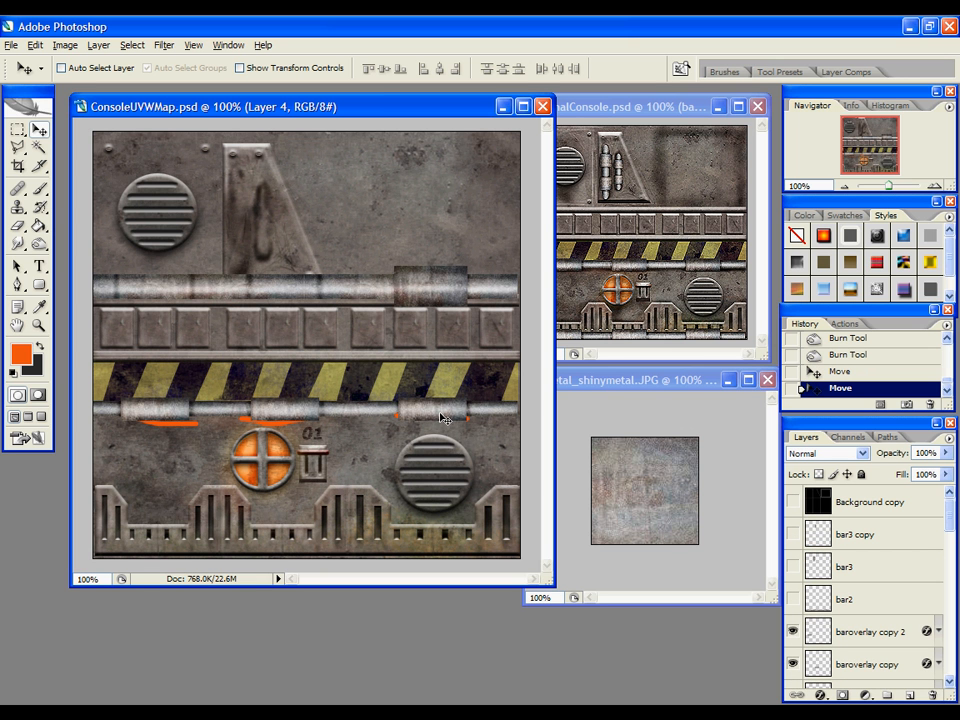
Duplicate Layer 4 and place the copied sleeve farther along the strip, below the trapezoid panel
scroll(870, 580, "down", 5)
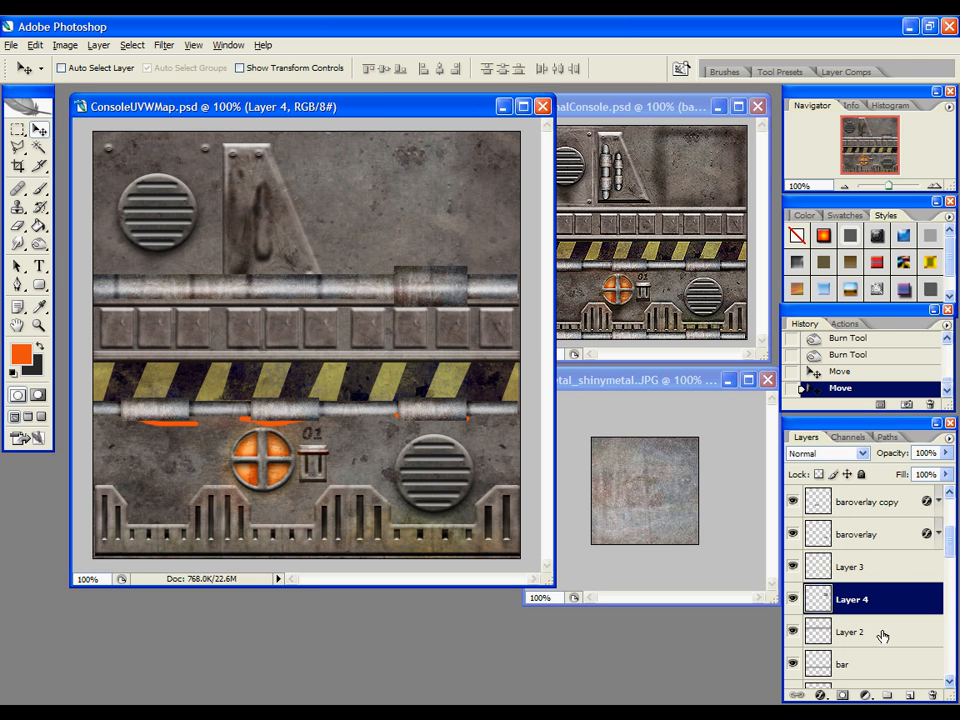
scroll(866, 600, "up", 2)
right_click(866, 607)
left_click(772, 326)
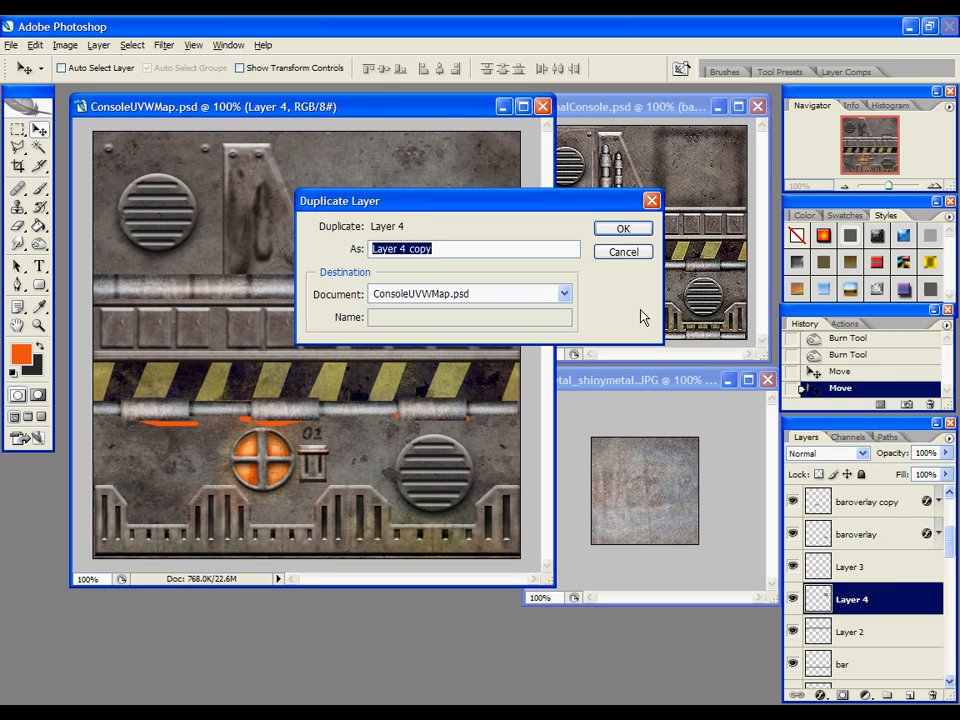
left_click(622, 229)
left_click_drag(499, 279, 400, 307)
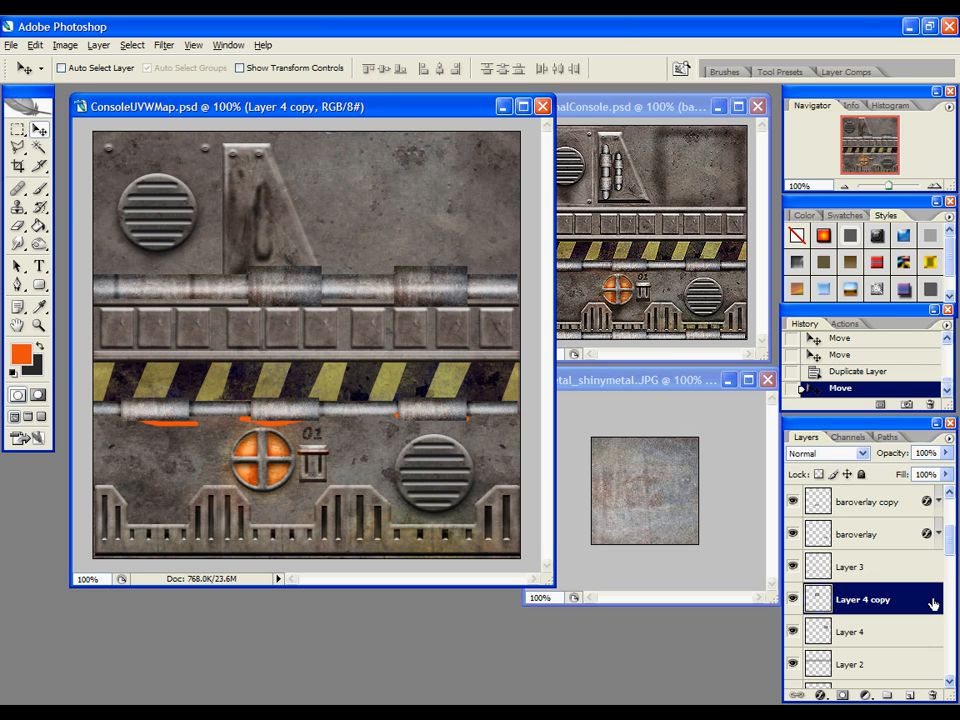
Delete the demonstration layers: Layer 4 copy, Layer 4, Layer 2 and the orange-marked Layer 3
left_click_drag(933, 603, 935, 697)
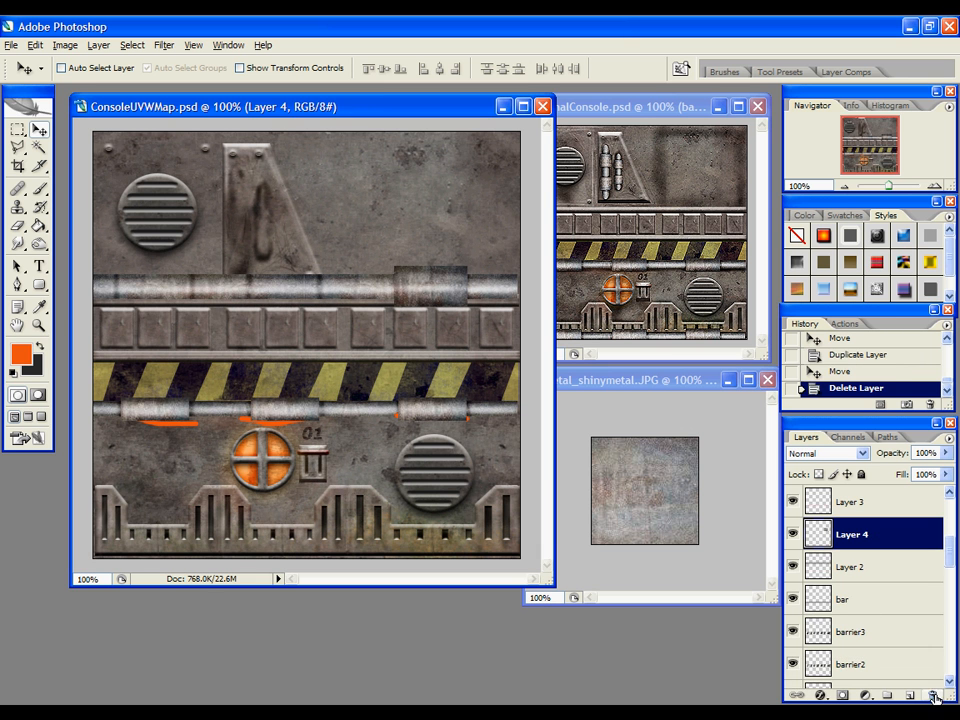
left_click_drag(845, 534, 933, 697)
left_click_drag(864, 604, 933, 697)
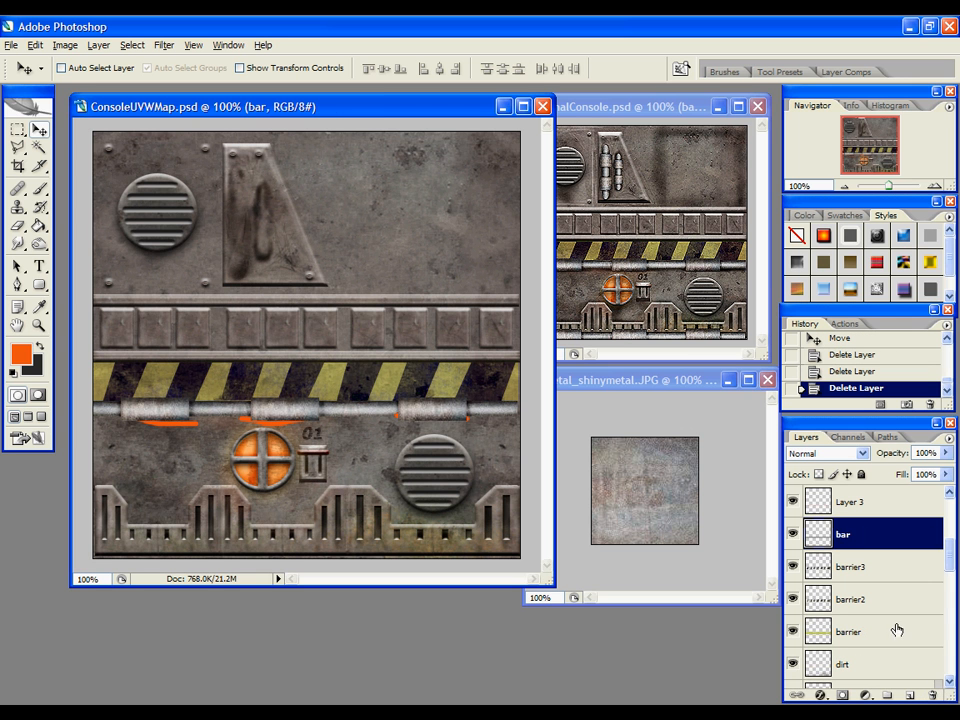
left_click(792, 502)
left_click(850, 502)
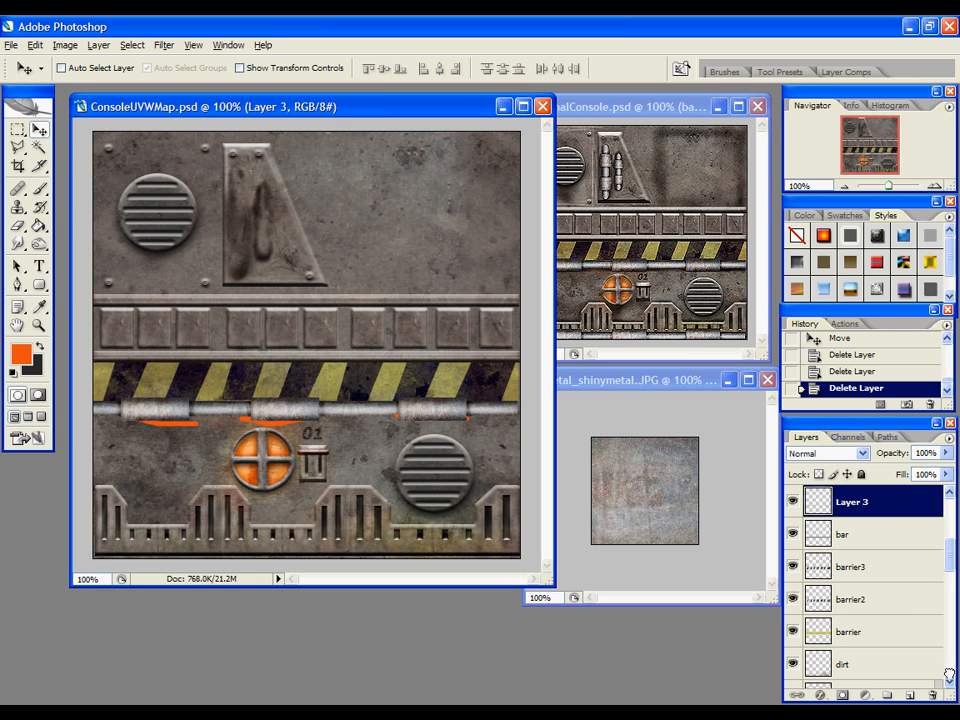
key("Delete")
Make the bar2, bar3 and bar3 copy layers visible to display the bottom pipe and the two upright pipes
scroll(900, 600, "up", 4)
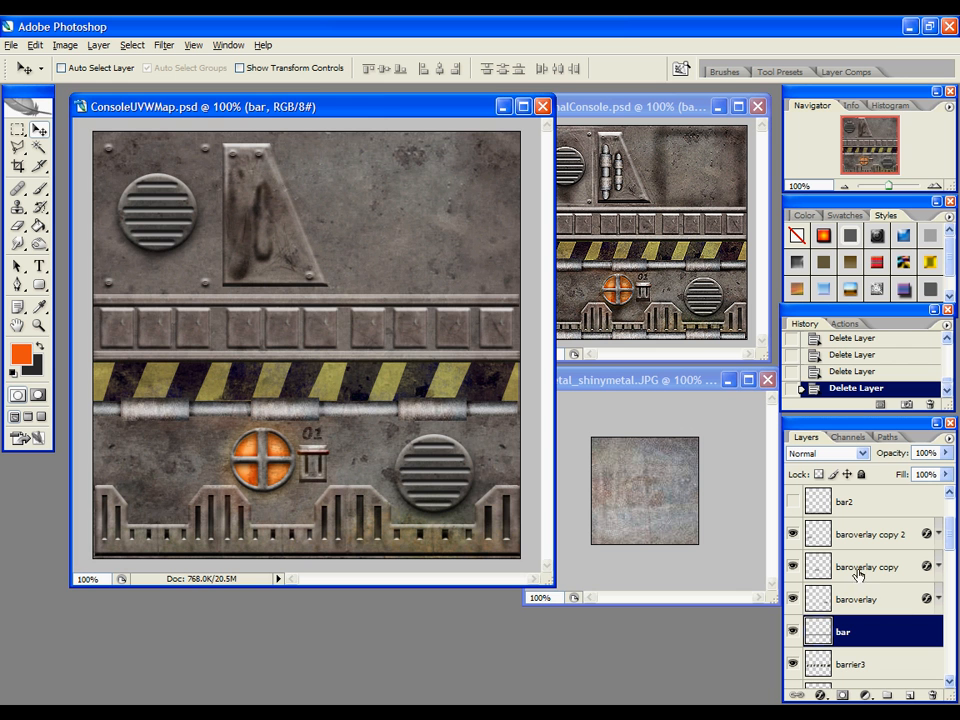
left_click_drag(299, 106, 257, 118)
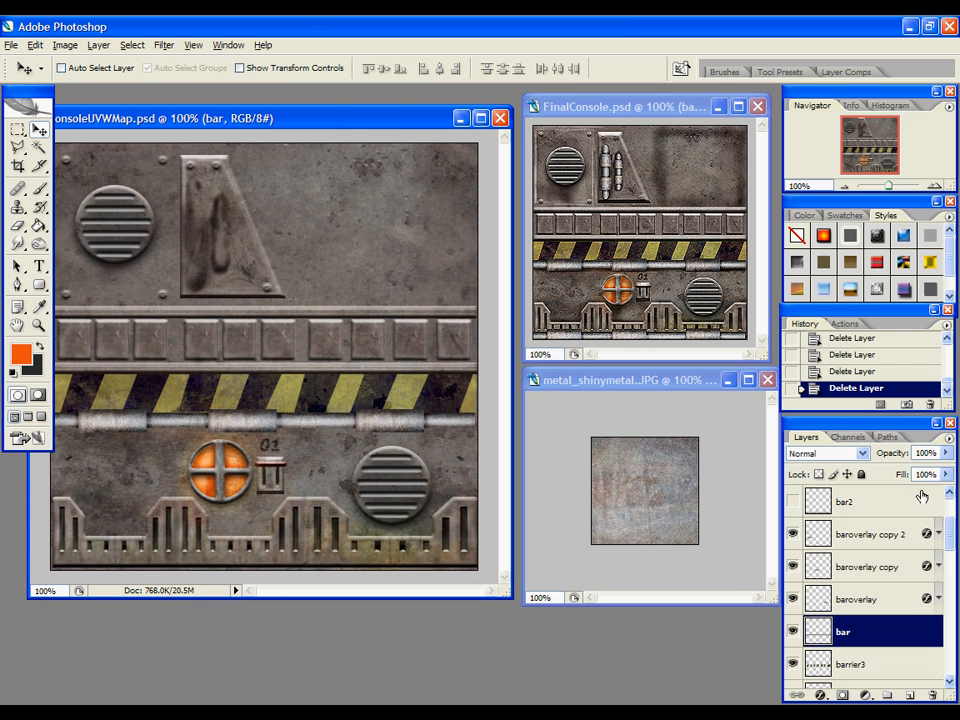
scroll(920, 500, "up", 1)
left_click(818, 534)
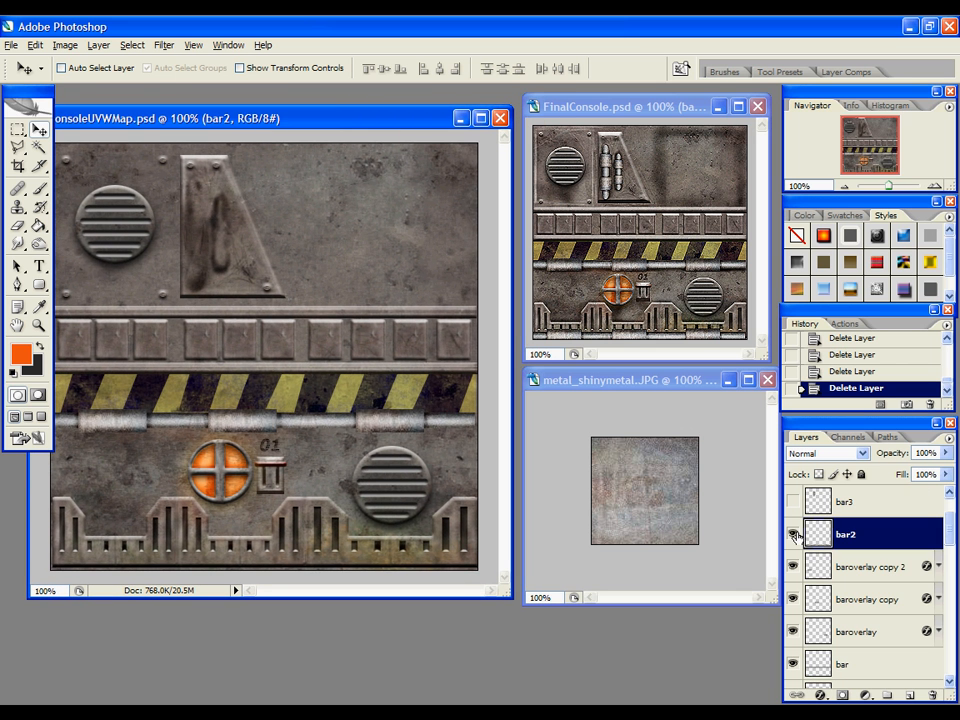
scroll(796, 536, "up", 1)
left_click(794, 534)
left_click(795, 516)
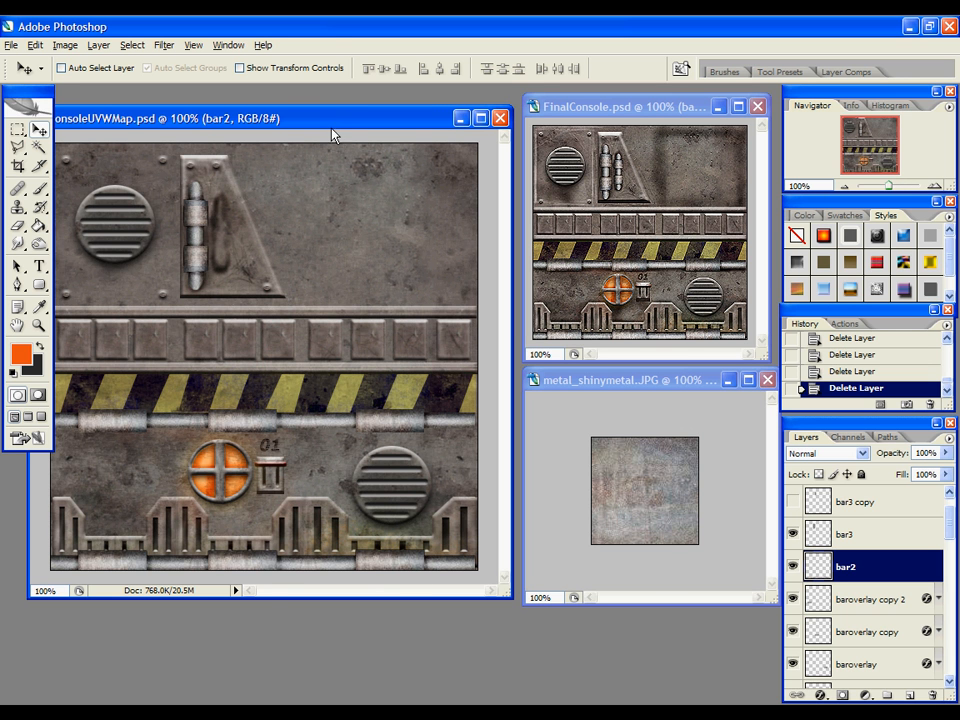
left_click_drag(338, 122, 362, 132)
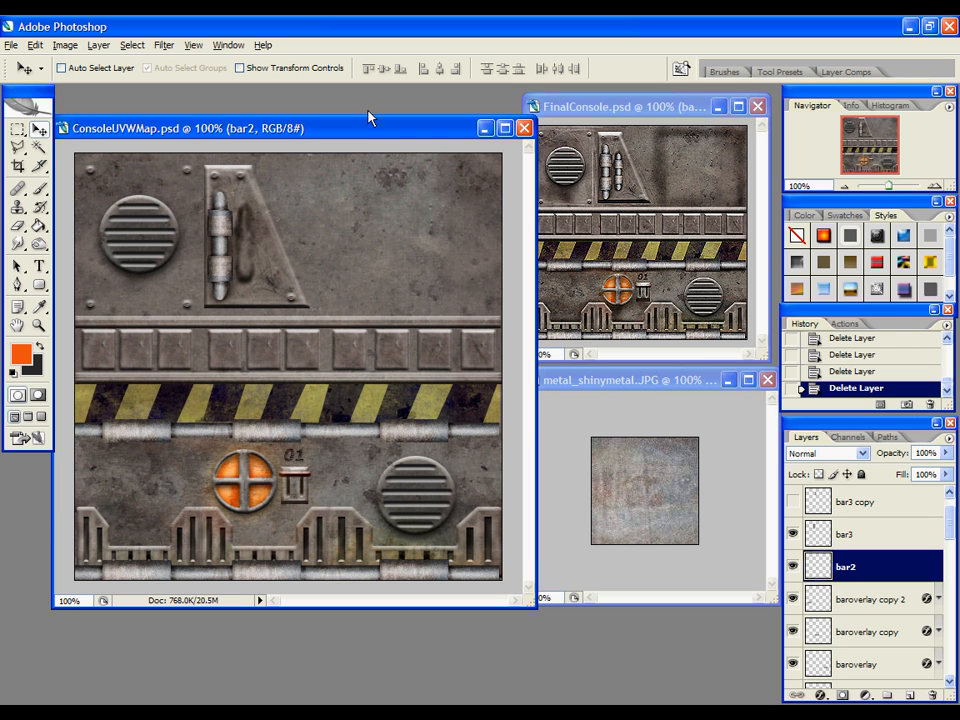
scroll(851, 518, "up", 1)
left_click(792, 534)
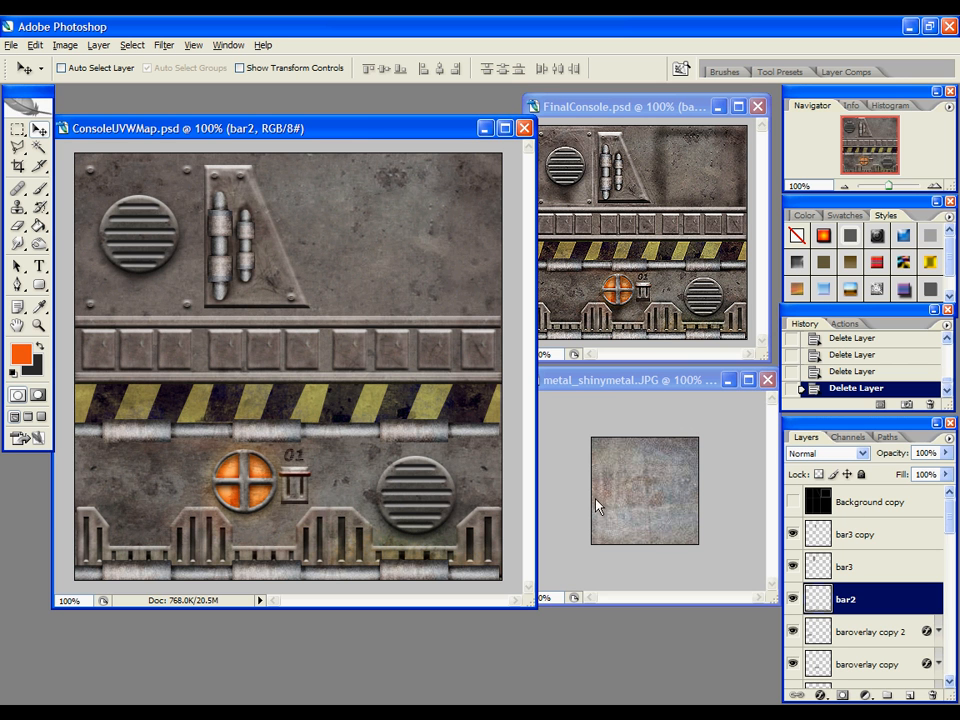
Make Layer 1, just above the start layer, visible to bring in the shaded panel surface
scroll(920, 576, "down", 6)
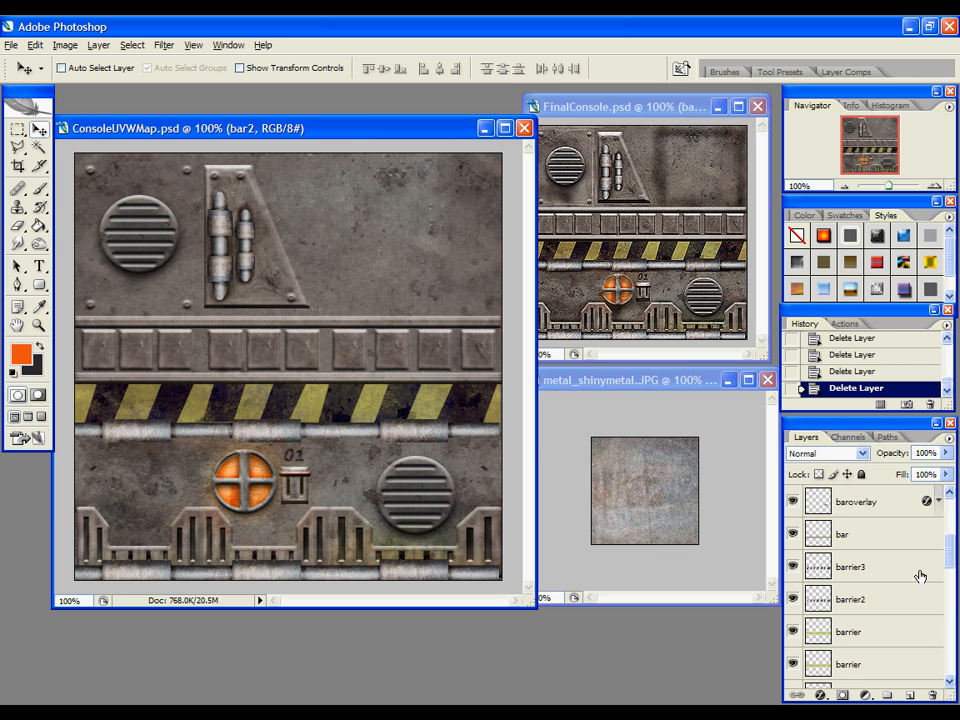
scroll(920, 576, "down", 10)
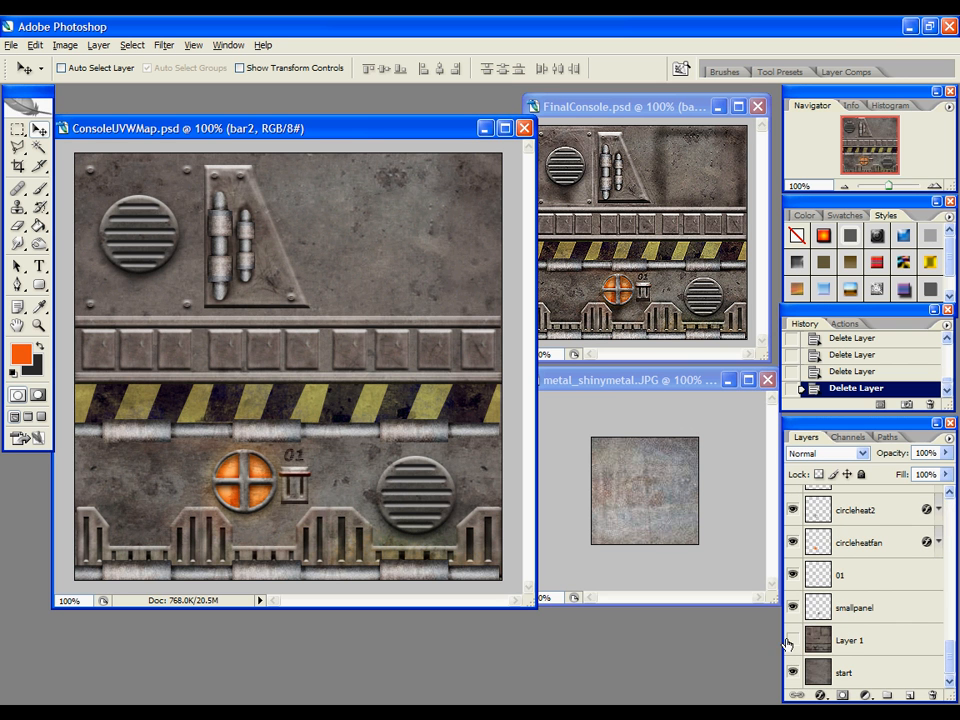
left_click(790, 640)
scroll(880, 567, "up", 5)
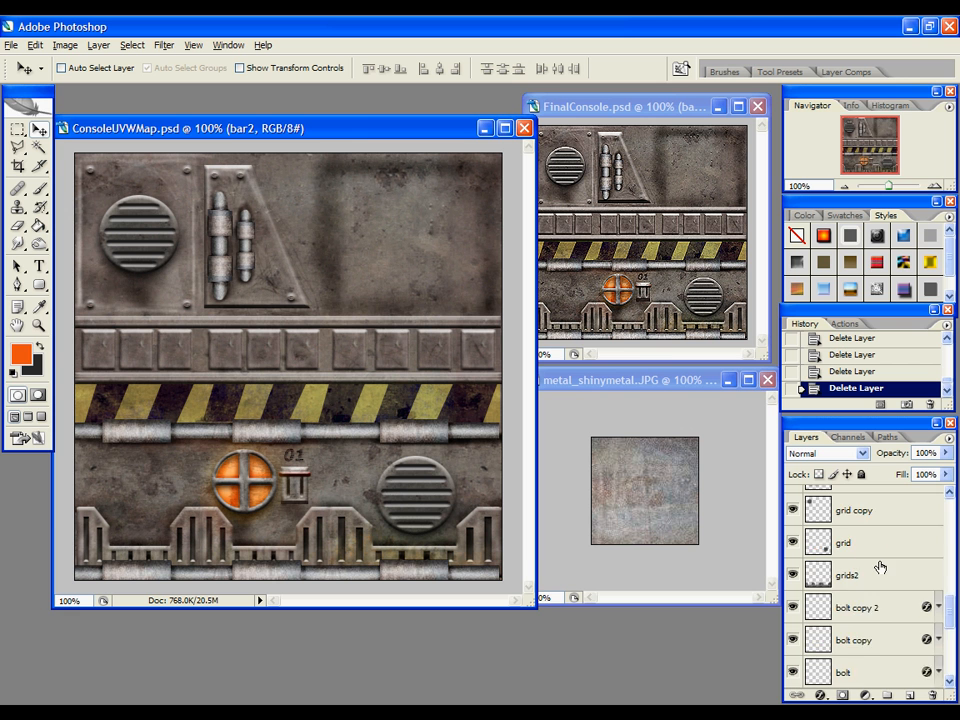
scroll(880, 567, "up", 4)
Duplicate the bar2 layer and move the copied pipe up onto the strip of recessed panels
left_click(845, 566)
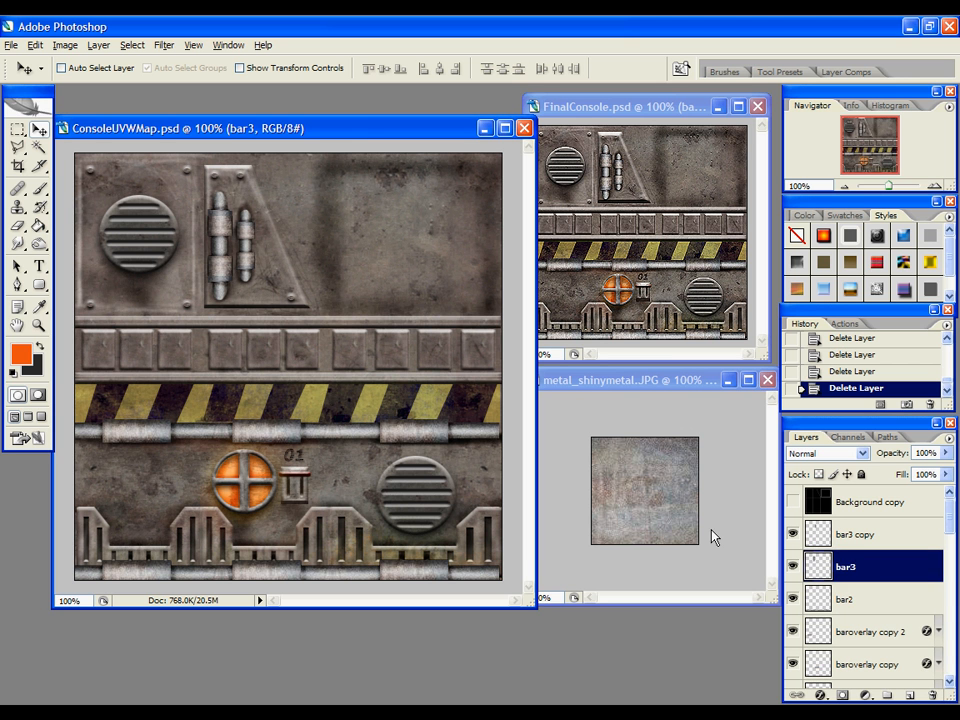
scroll(862, 566, "down", 2)
left_click(845, 534)
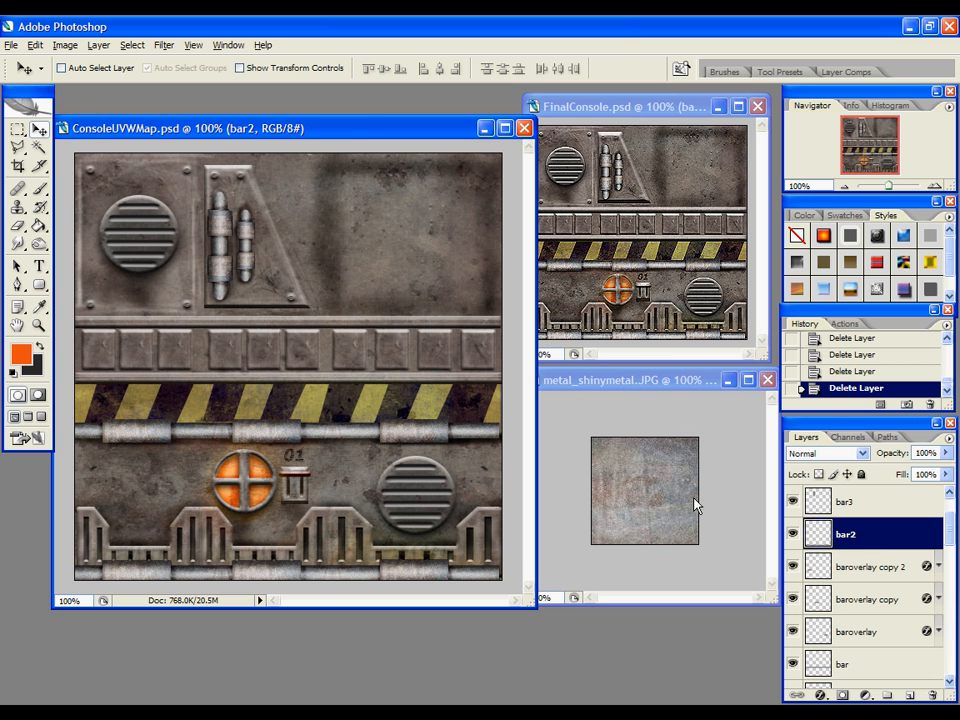
left_click(793, 534)
left_click(793, 534)
right_click(866, 532)
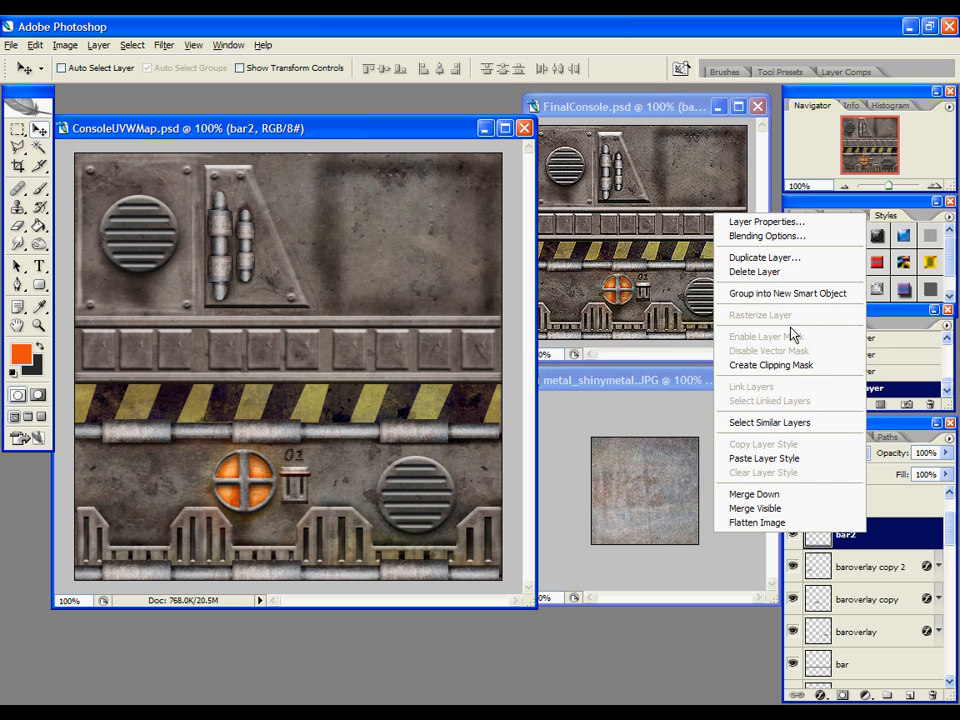
left_click(731, 258)
left_click(621, 227)
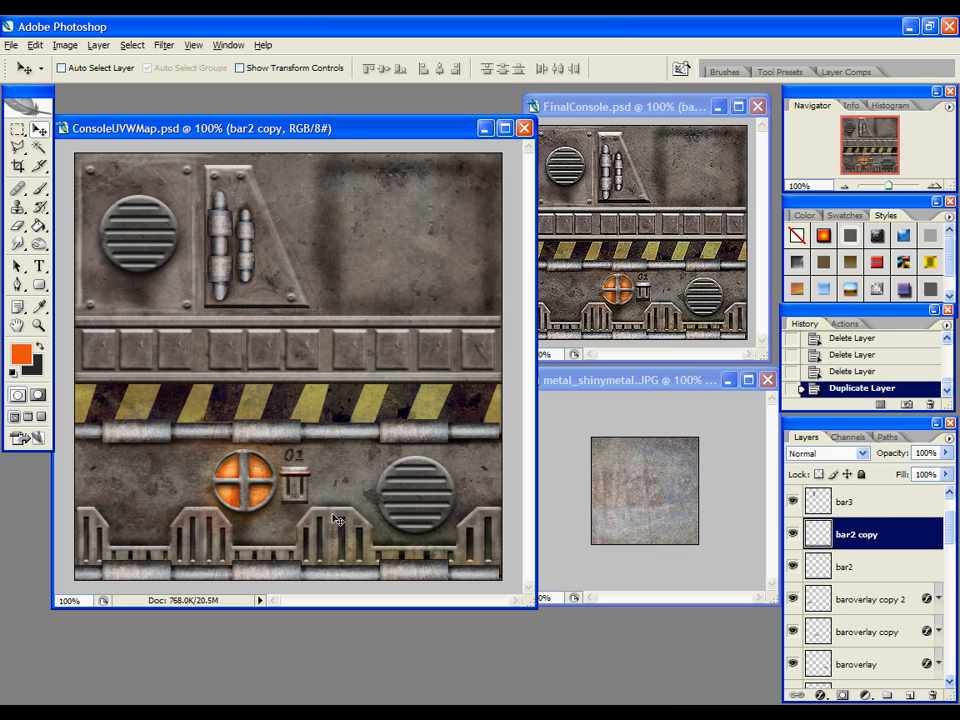
left_click_drag(413, 570, 409, 348)
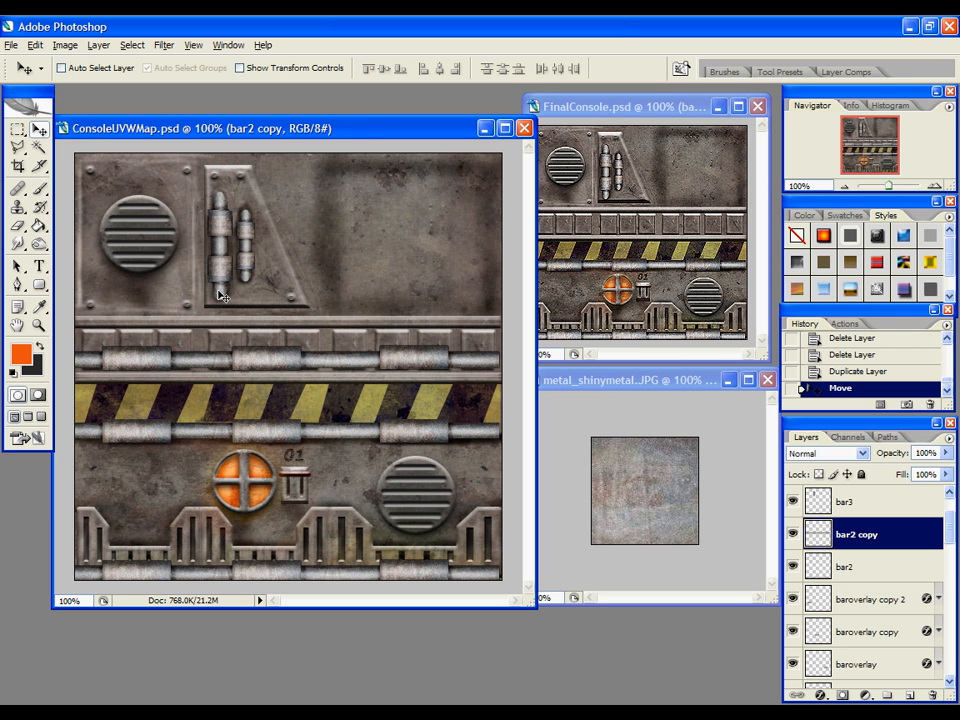
Try to turn the copied pipe upright with Free Transform and shift it, then revert to the earlier move
key("ctrl+t")
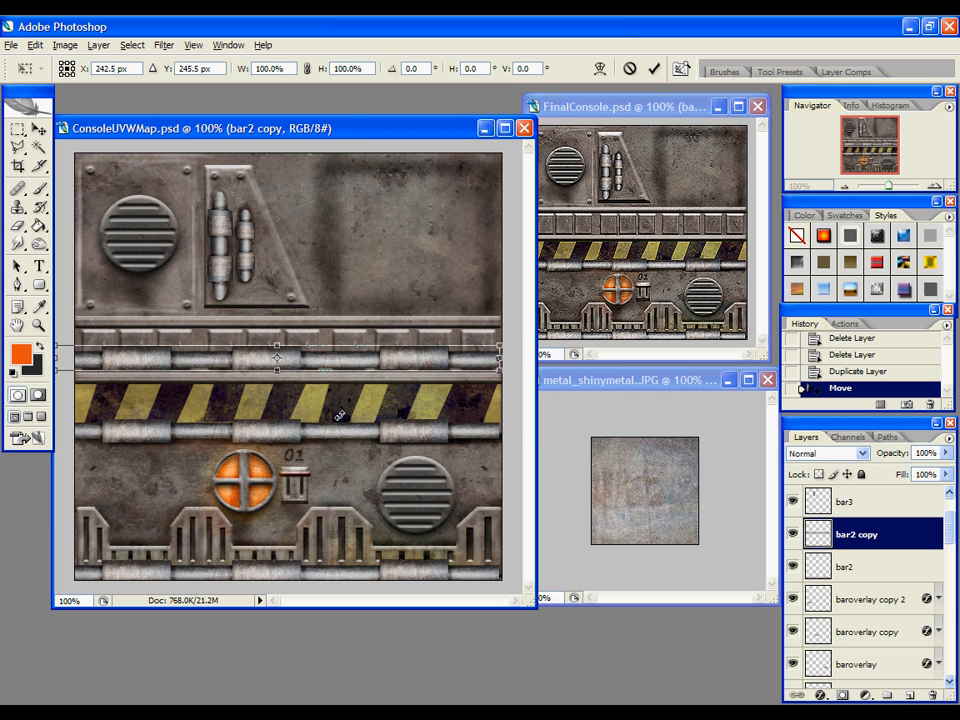
left_click_drag(330, 468, 497, 264)
key("Return")
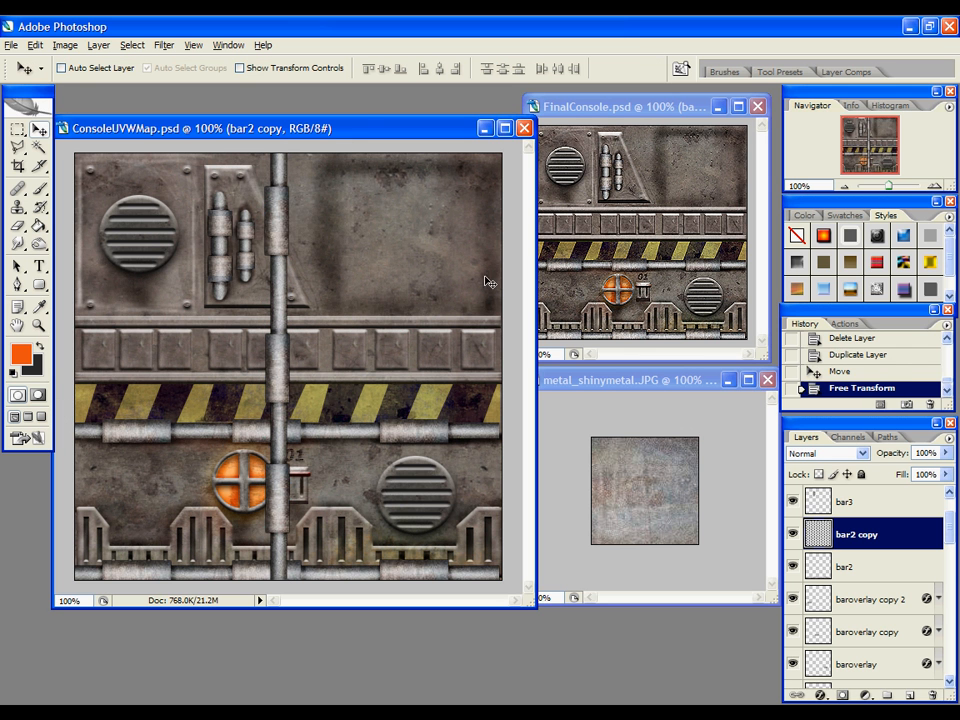
left_click_drag(271, 370, 292, 378)
left_click_drag(281, 420, 281, 385)
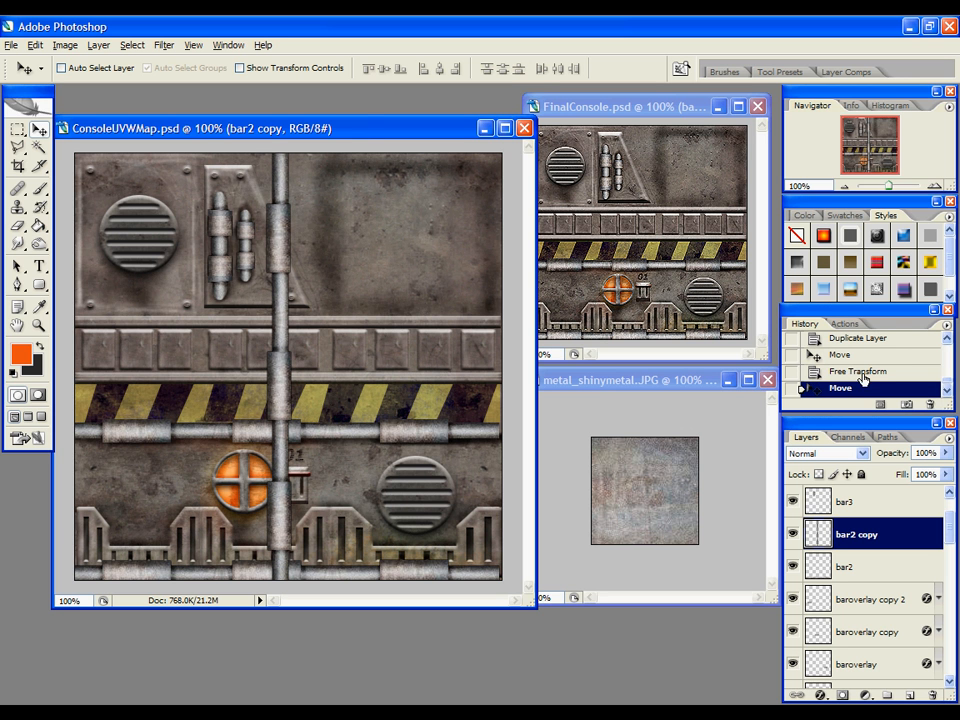
left_click(860, 372)
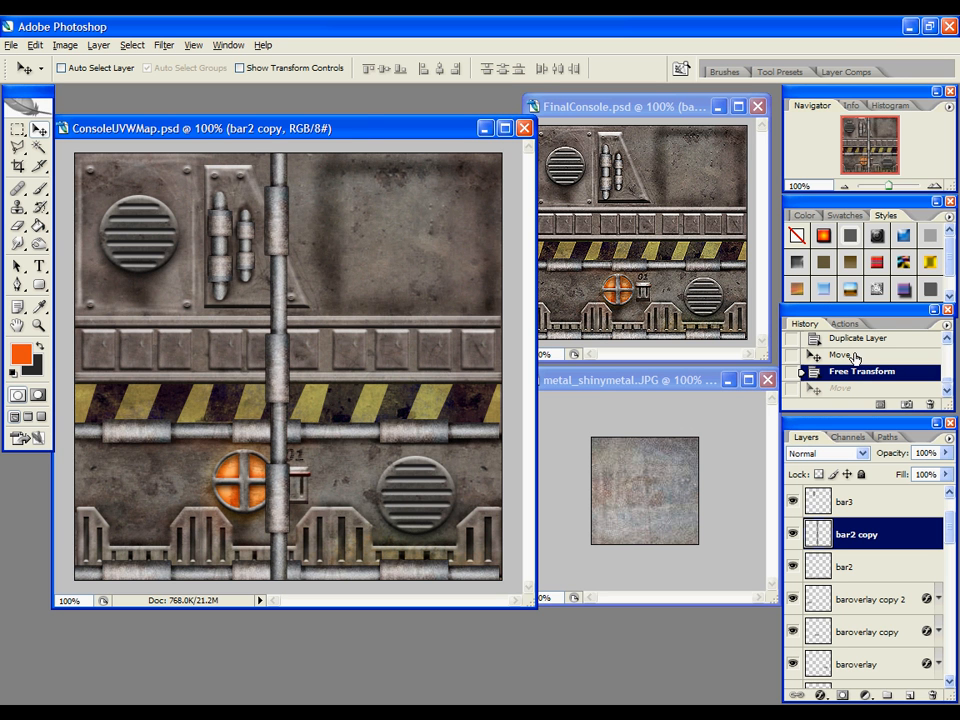
left_click(855, 355)
Rotate the bar2 copy 90° clockwise and move it so its upper end sits beside the two upright pipes
left_click(36, 45)
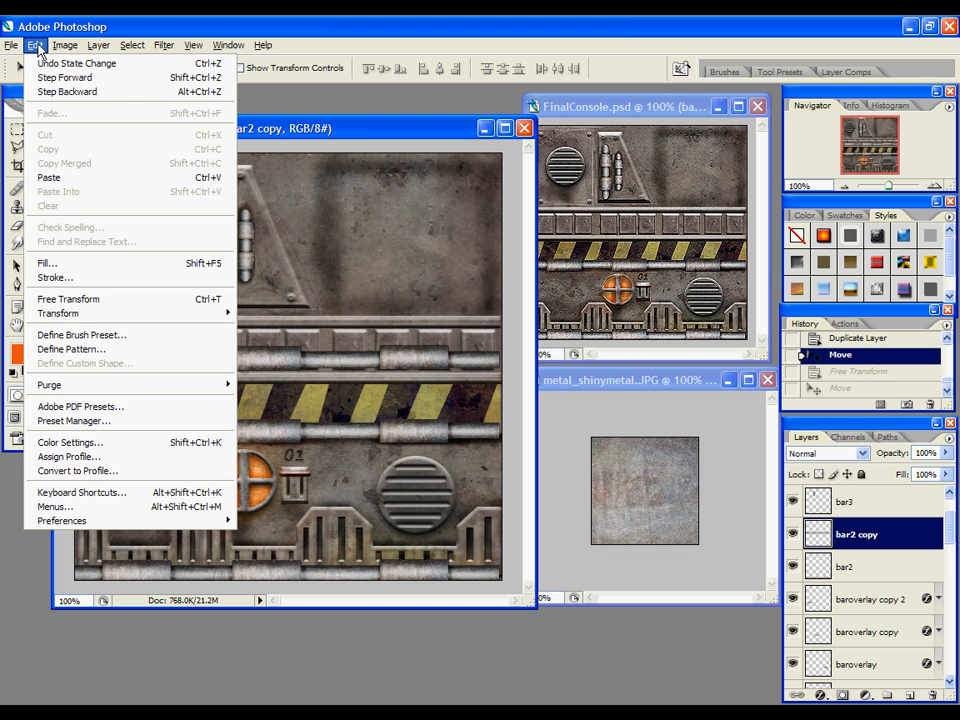
mouse_move(150, 313)
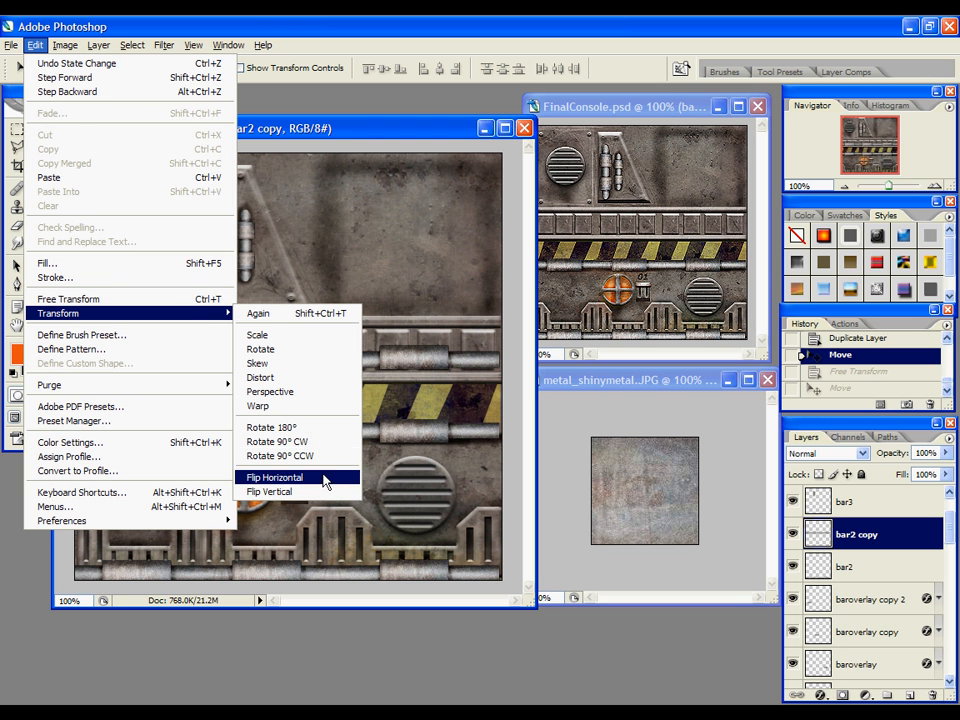
left_click(318, 442)
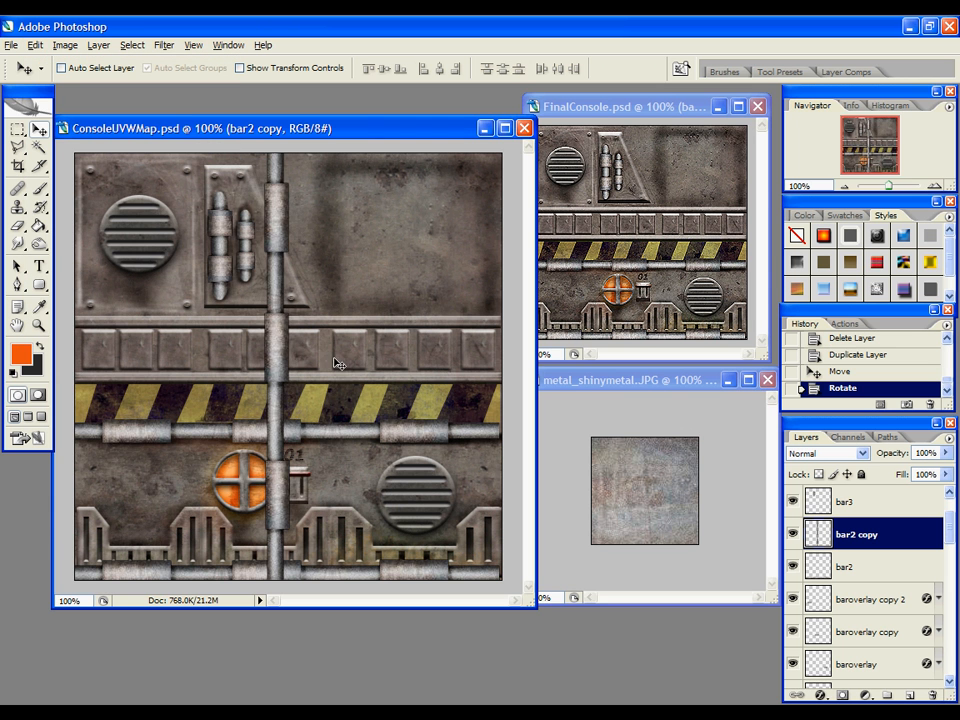
left_click_drag(281, 240, 289, 281)
Shorten the upper sleeve of the copied pipe by moving its selected lower part upward, then deselect
key("z")
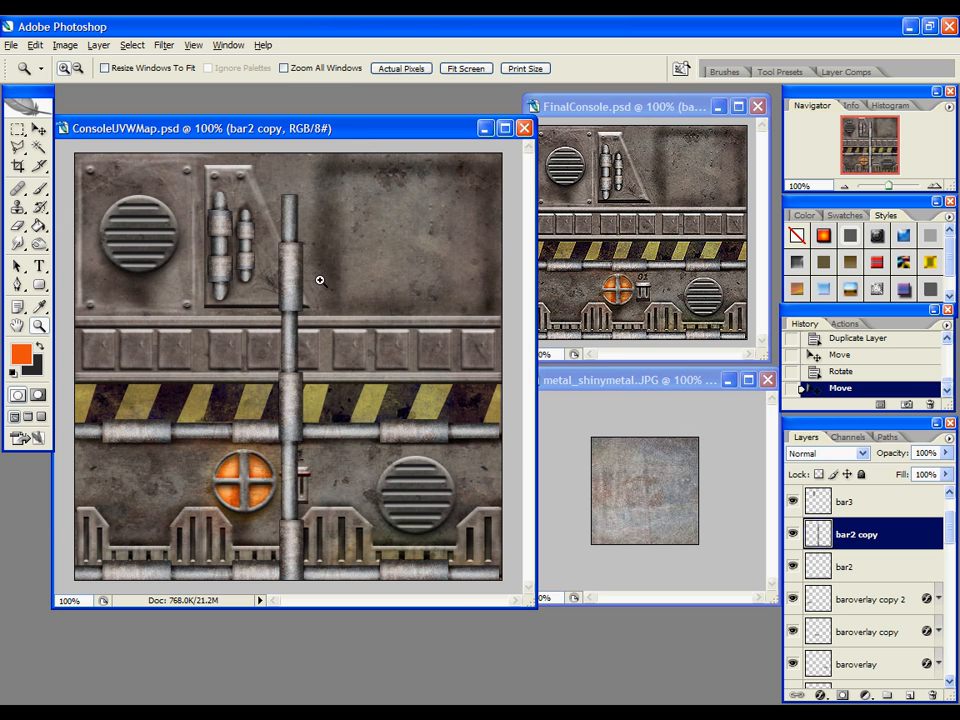
left_click(300, 270)
left_click_drag(381, 601, 354, 602)
scroll(247, 425, "down", 1)
scroll(244, 419, "up", 1)
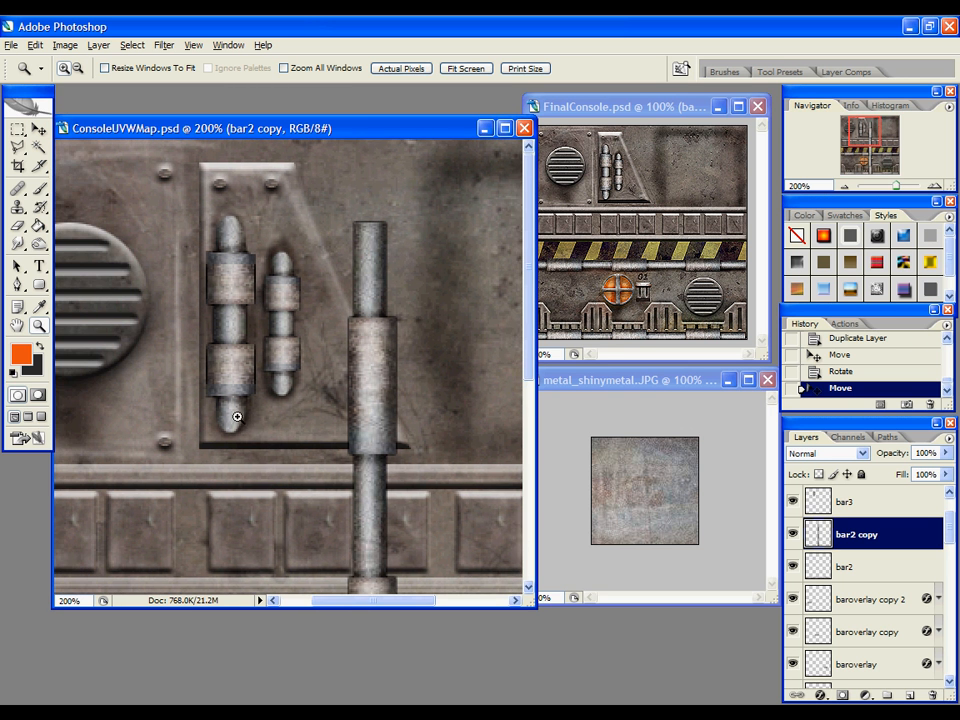
left_click(17, 130)
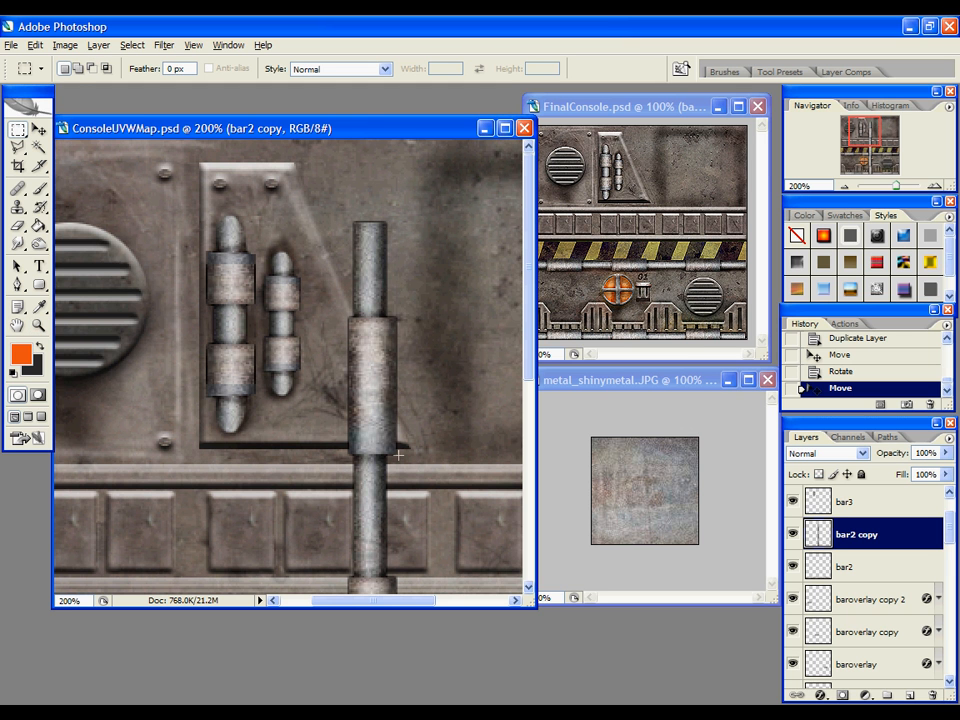
left_click_drag(348, 398, 386, 377)
key("v")
key("ctrl+d")
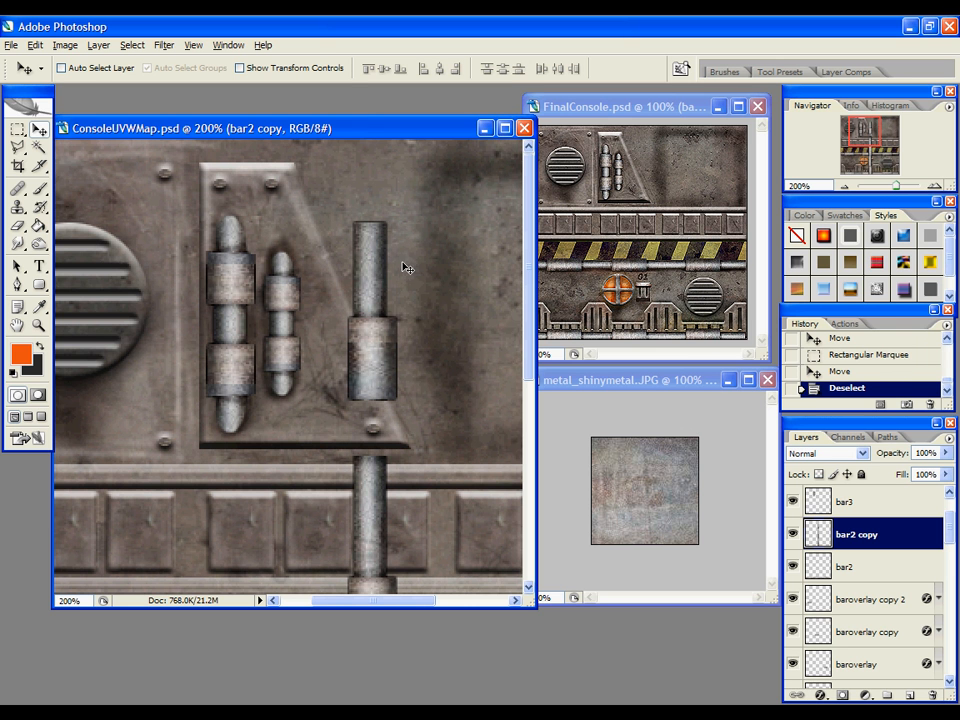
Shorten the pipe stub above the sleeve by moving its selected upper section down, then deselect
key("m")
key("v")
left_click_drag(396, 268, 374, 289)
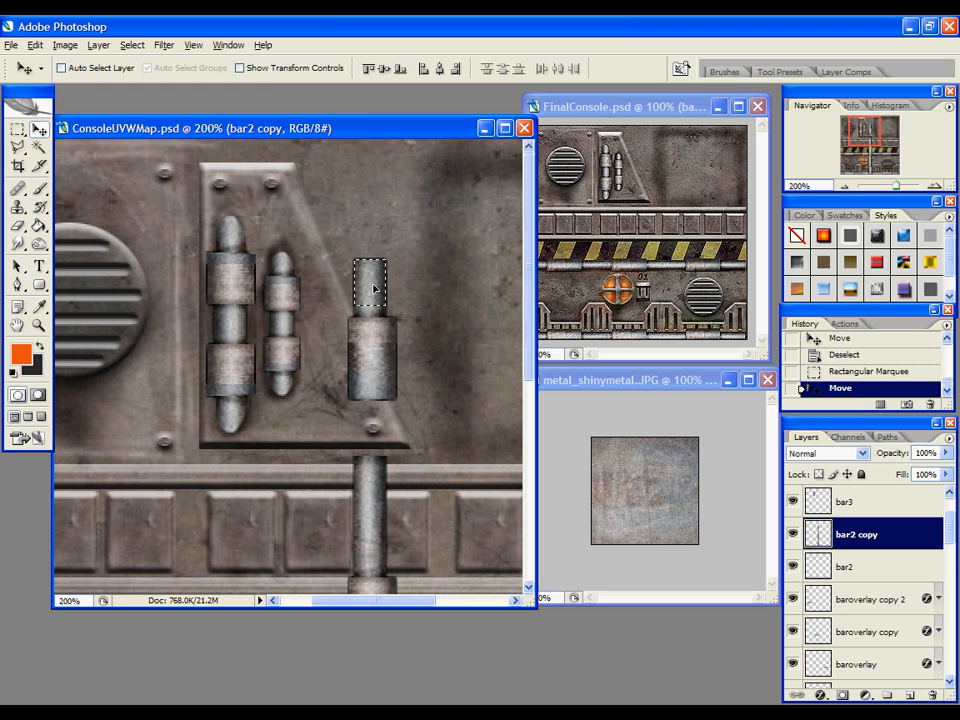
key("ctrl+d")
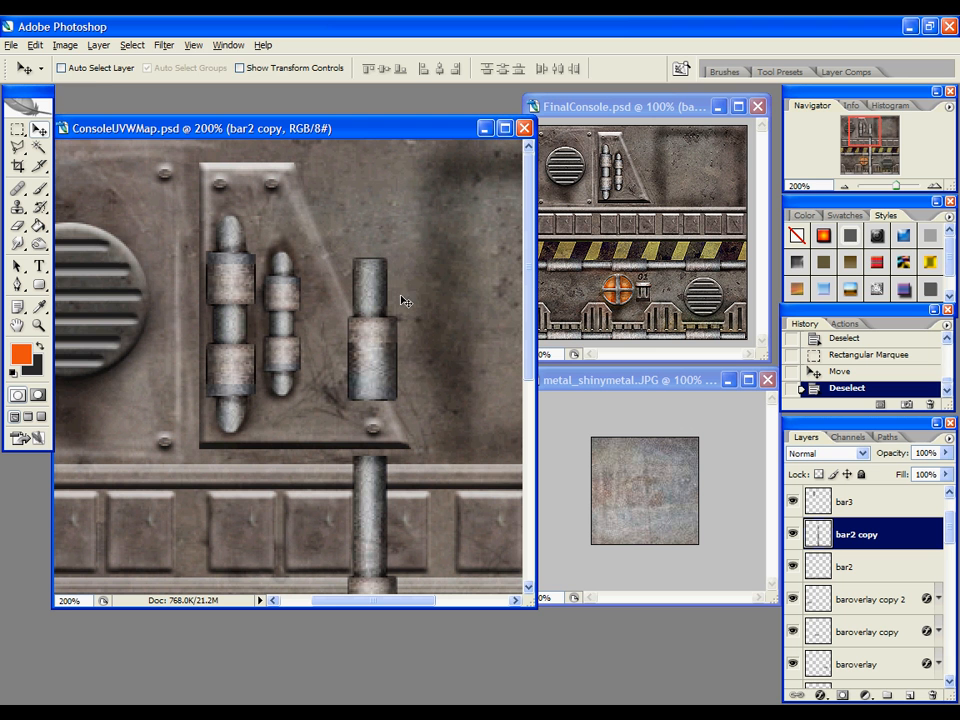
Round off the top end of the pipe stub using the Eraser with a size 10 brush
key("e")
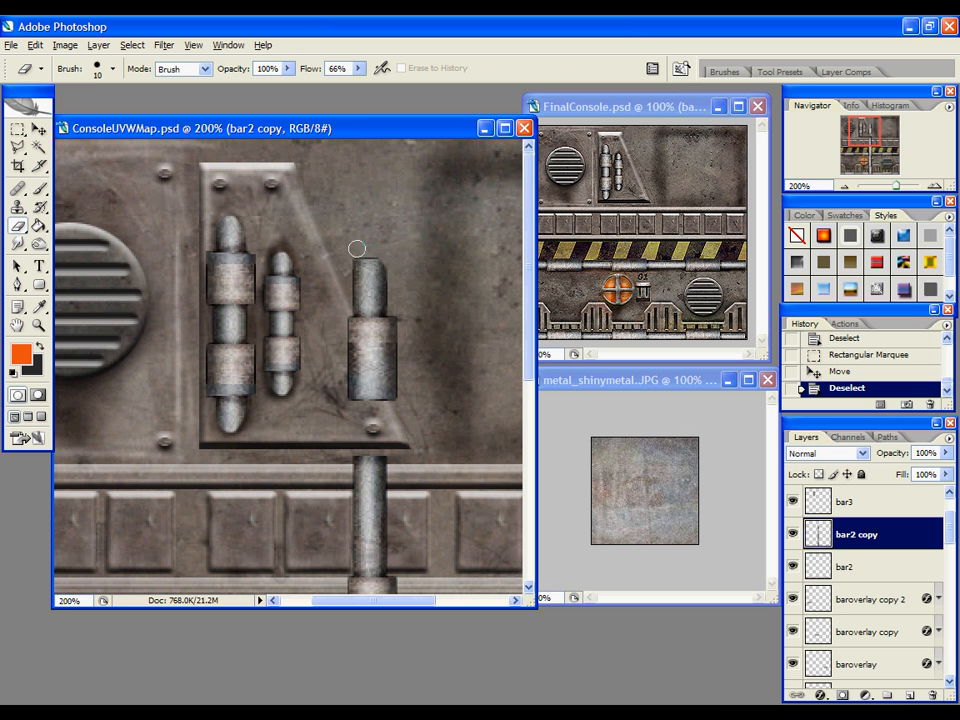
left_click_drag(344, 262, 343, 279)
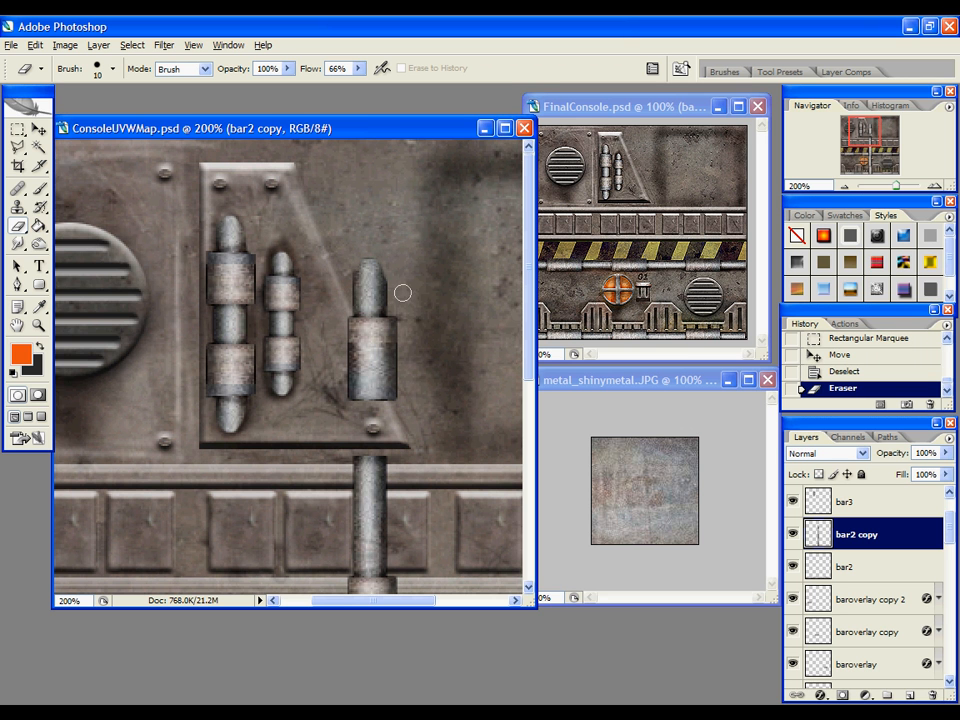
left_click_drag(402, 292, 388, 262)
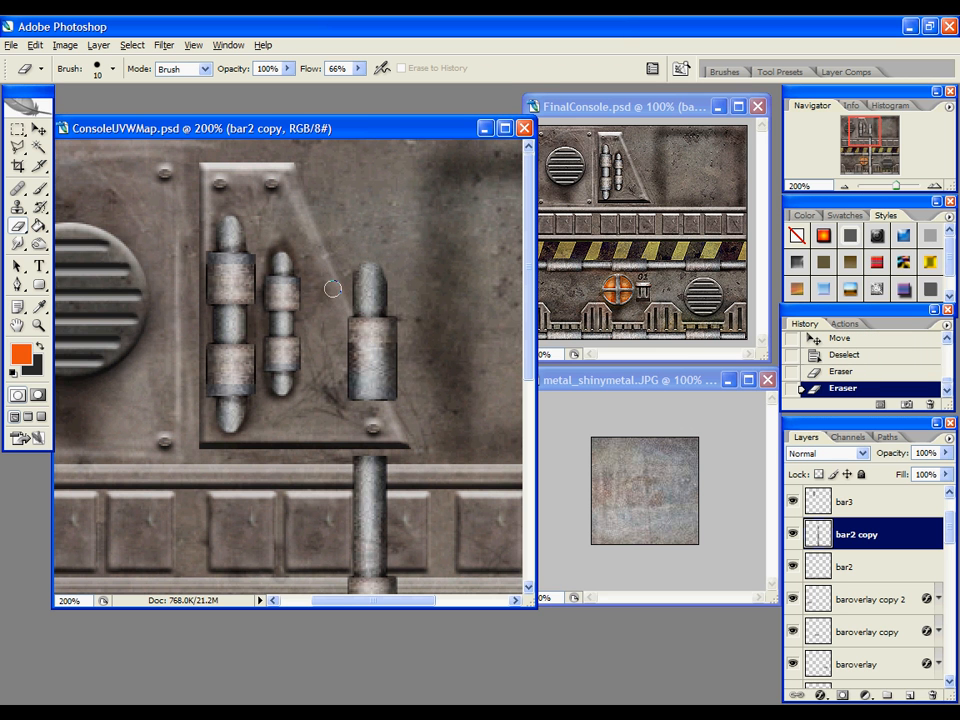
left_click_drag(333, 288, 353, 261)
scroll(456, 334, "down", 1)
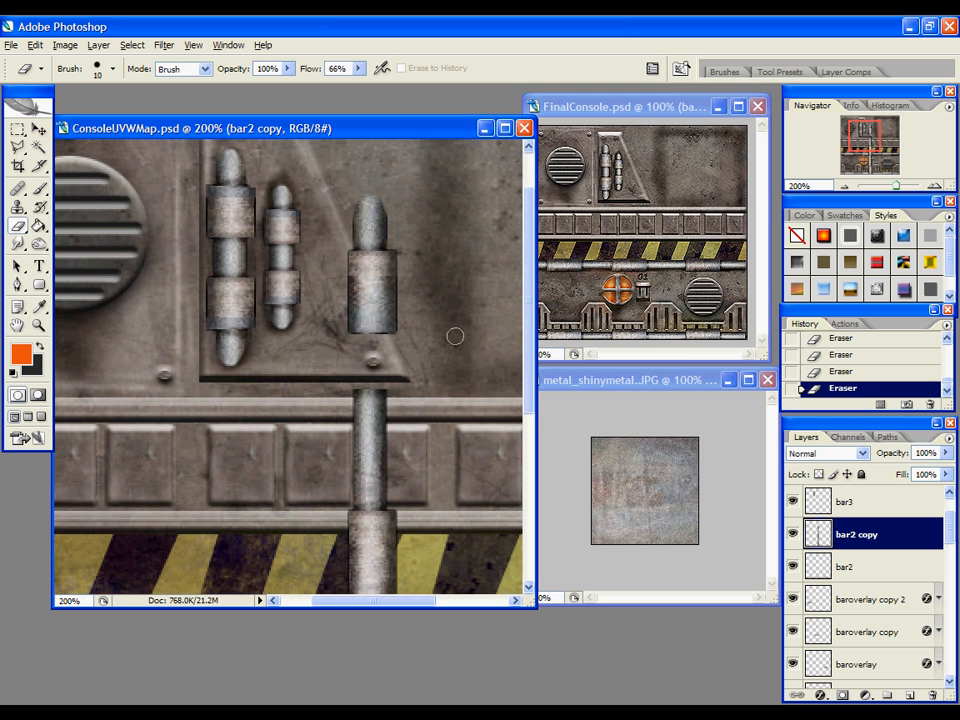
scroll(449, 334, "up", 1)
scroll(450, 320, "down", 1)
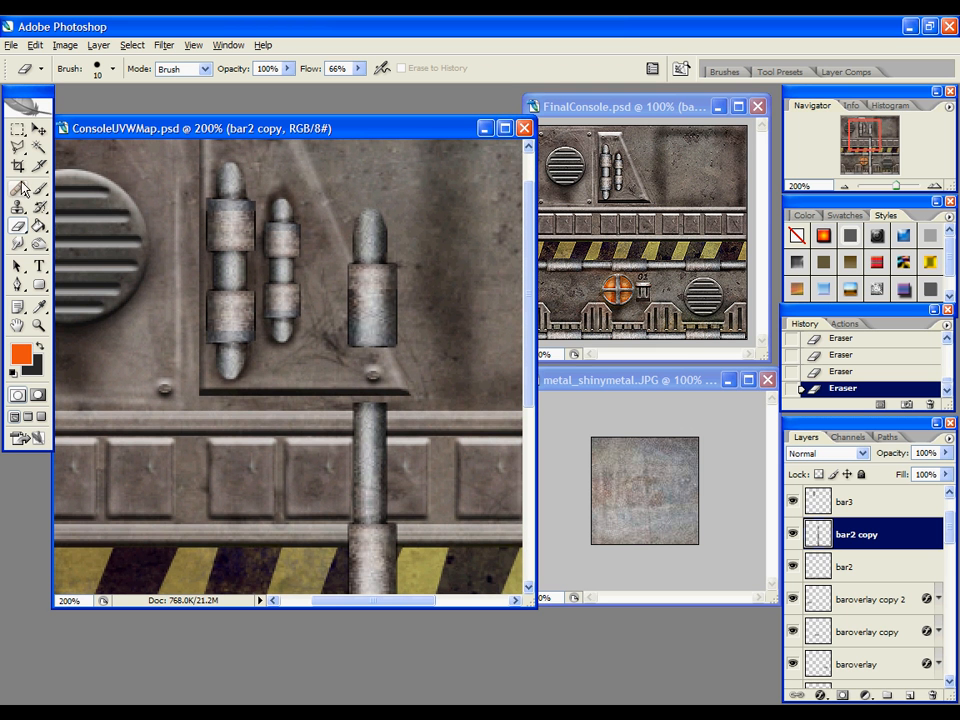
Shorten the sleeve further by moving its selected bottom section up again, then deselect
key("m")
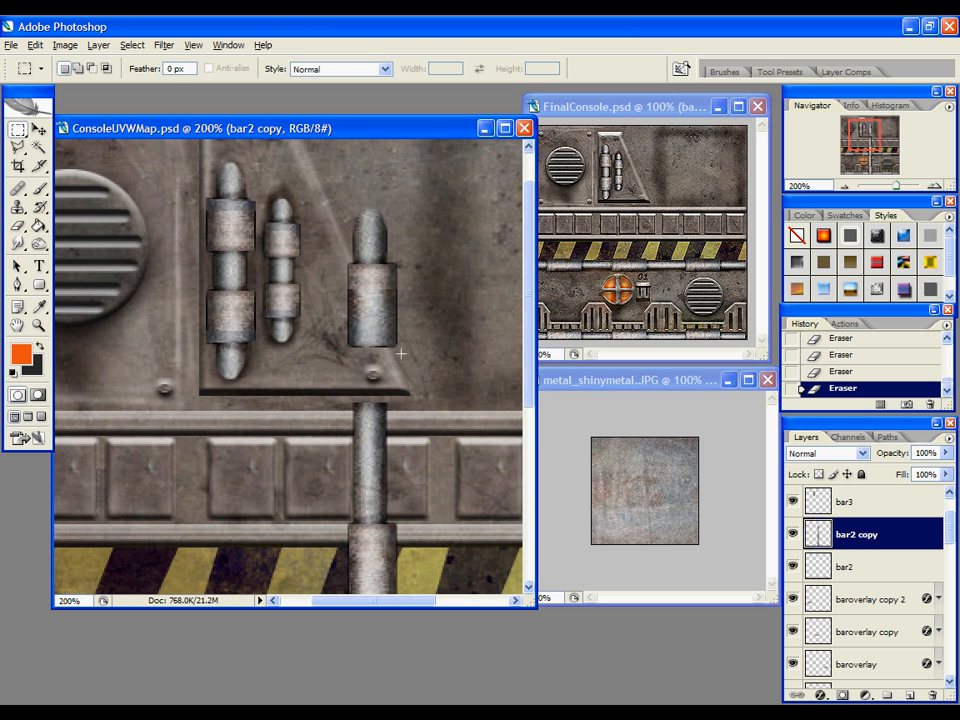
left_click_drag(319, 315, 378, 316)
key("v")
key("ctrl+d")
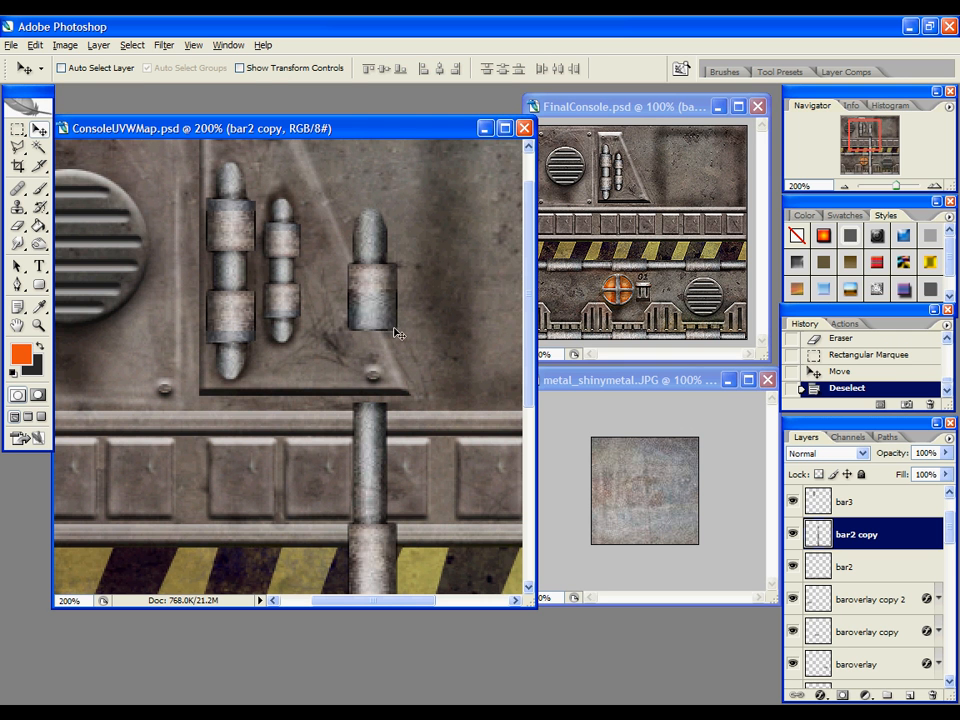
Move a selected section of the remaining lower pipe up against the bottom of the sleeve, then deselect
scroll(385, 325, "down", 2)
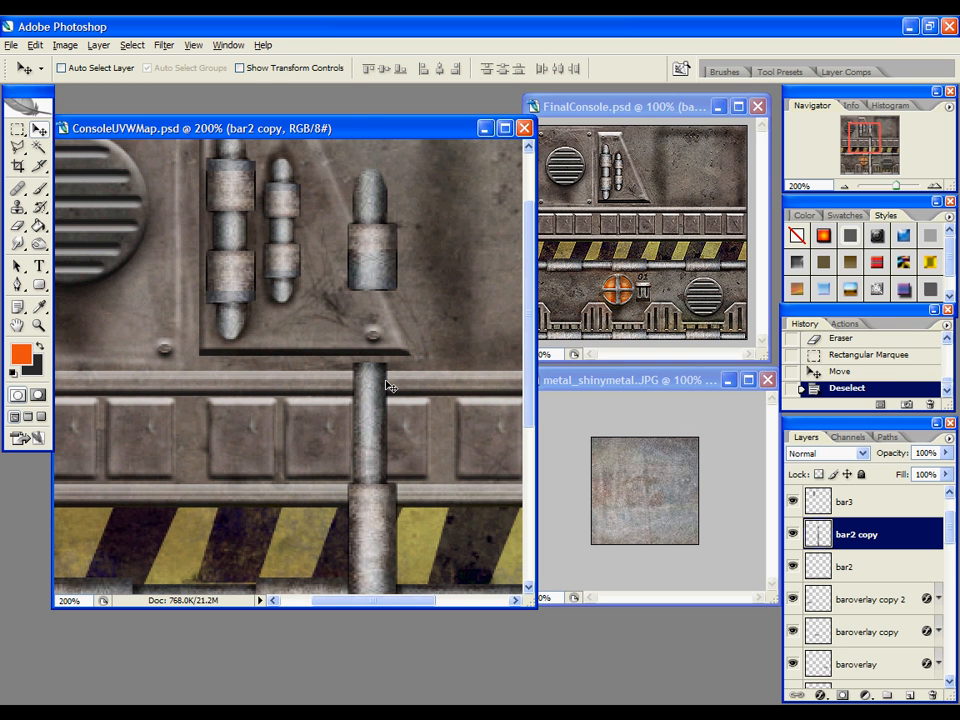
key("m")
key("v")
left_click_drag(395, 414, 375, 323)
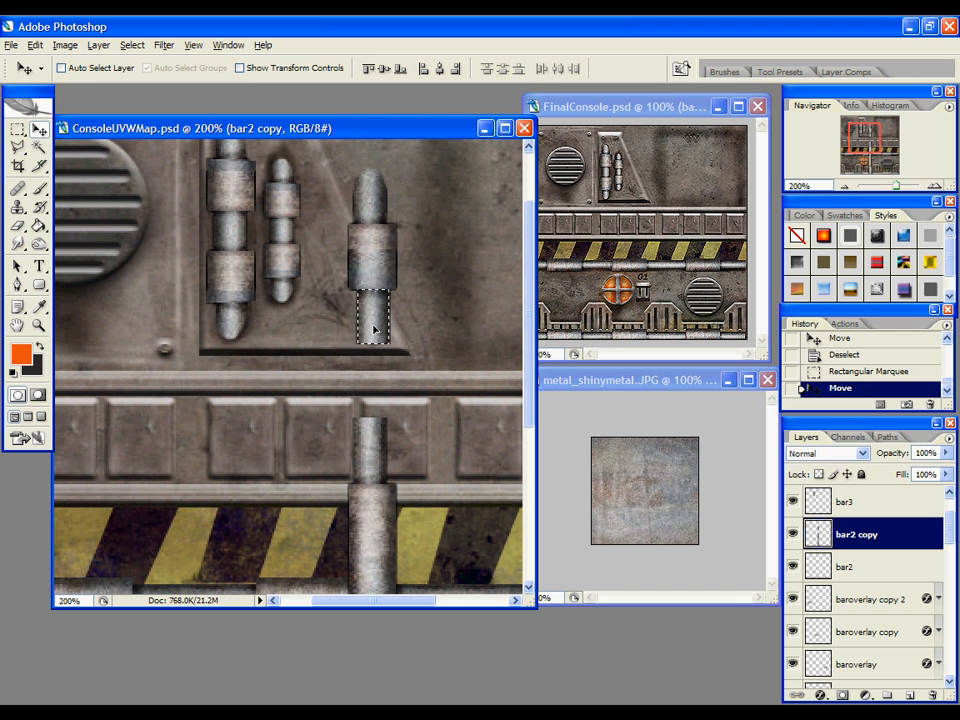
key("ctrl+d")
scroll(399, 330, "up", 2)
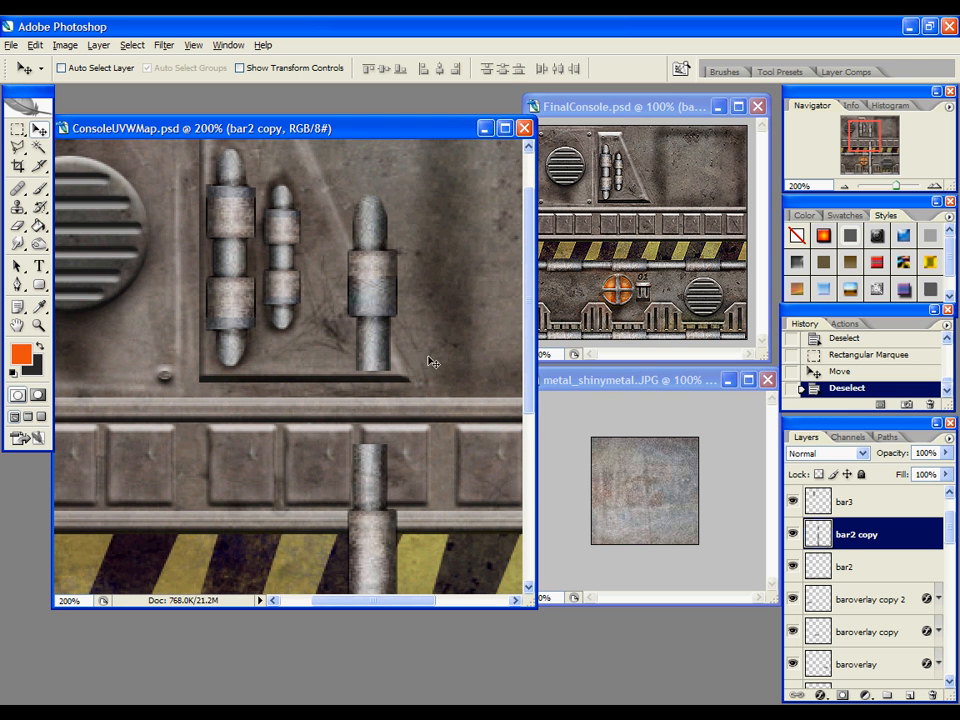
Move the bar2 copy slightly upward and clear the leftover pipe length below the shortened piece
key("z")
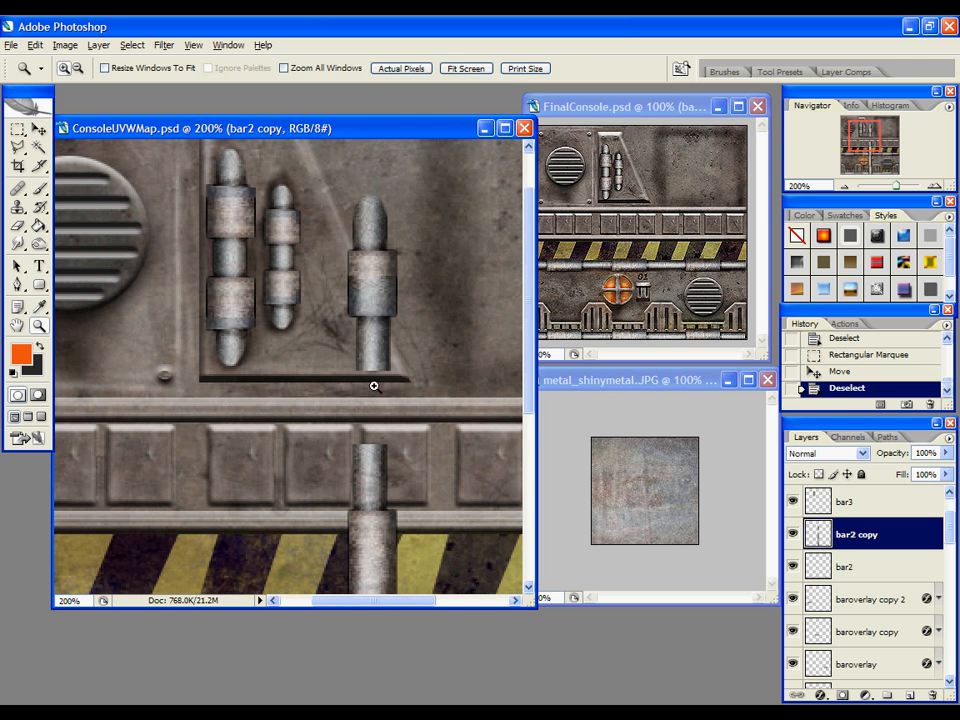
left_click(375, 386, "alt")
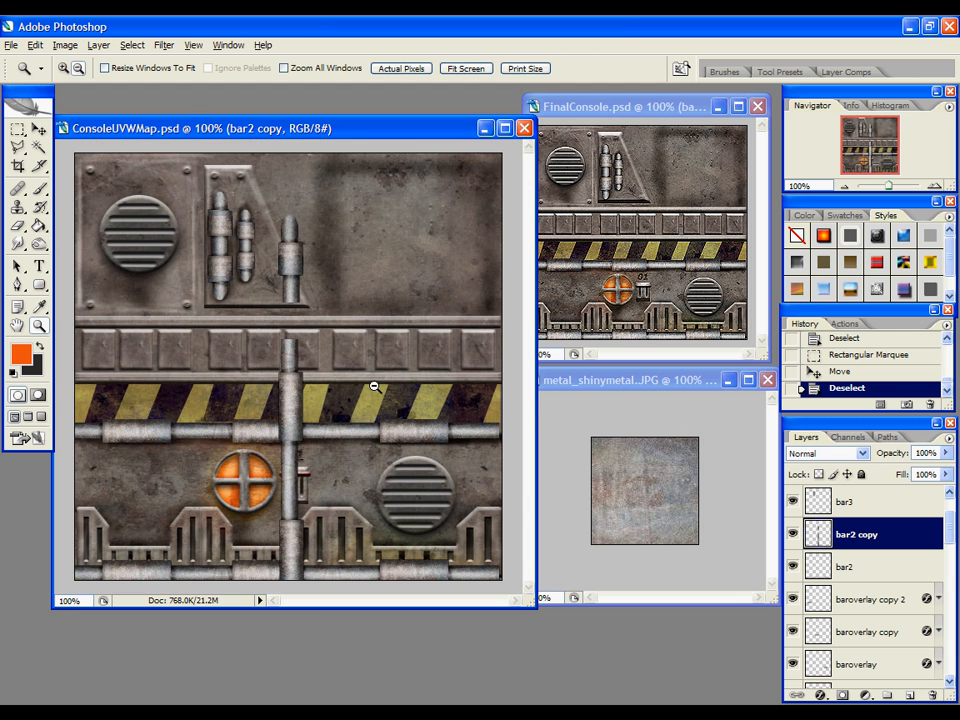
left_click(38, 129)
mouse_move(294, 419)
left_mouse_down()
mouse_move(291, 383)
mouse_move(291, 398)
left_mouse_up()
key("m")
left_click_drag(268, 300, 455, 578)
key("Delete")
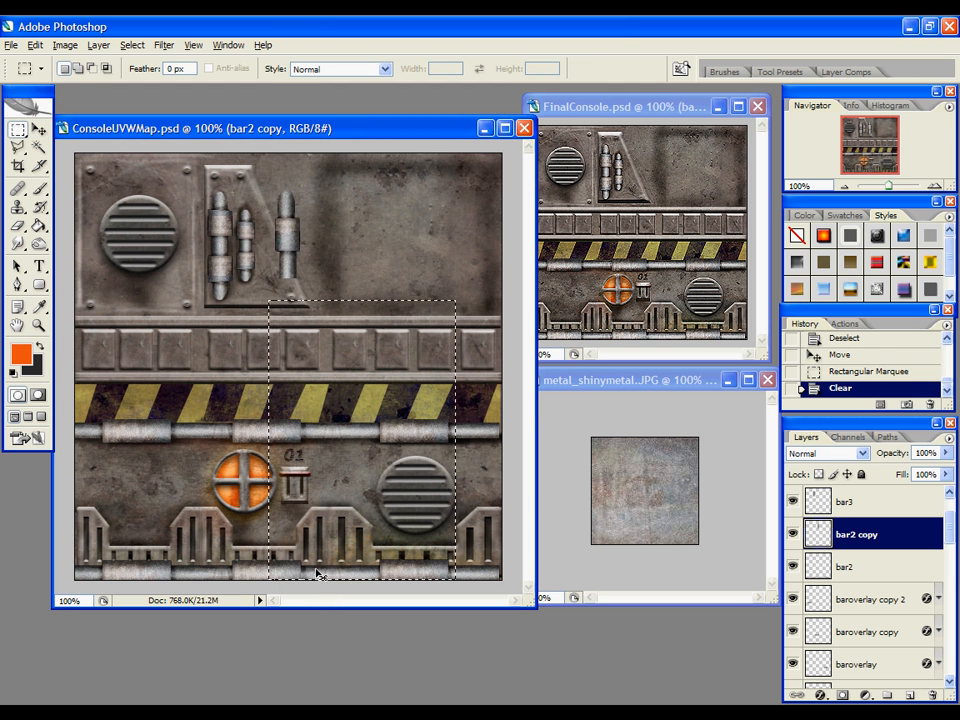
key("ctrl+d")
Move the bar2 copy up, clear its stray pipe remnant beside the orange round light, and move the piece back beside the existing pipes
key("v")
left_click_drag(291, 420, 291, 477)
key("m")
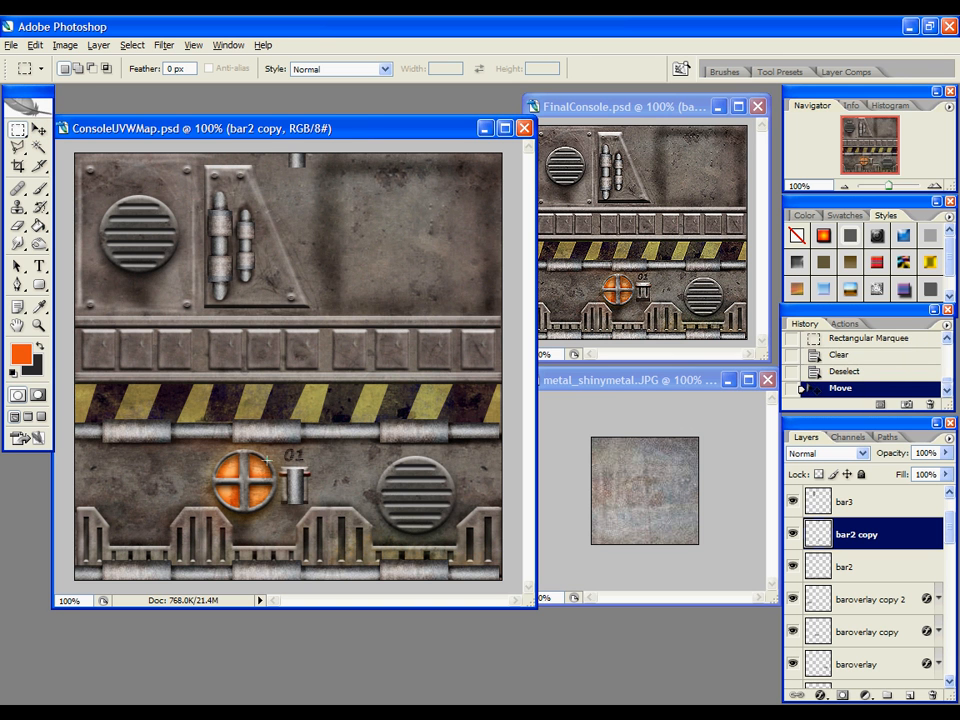
left_click_drag(262, 392, 348, 565)
key("ctrl+d")
left_click_drag(262, 433, 194, 378)
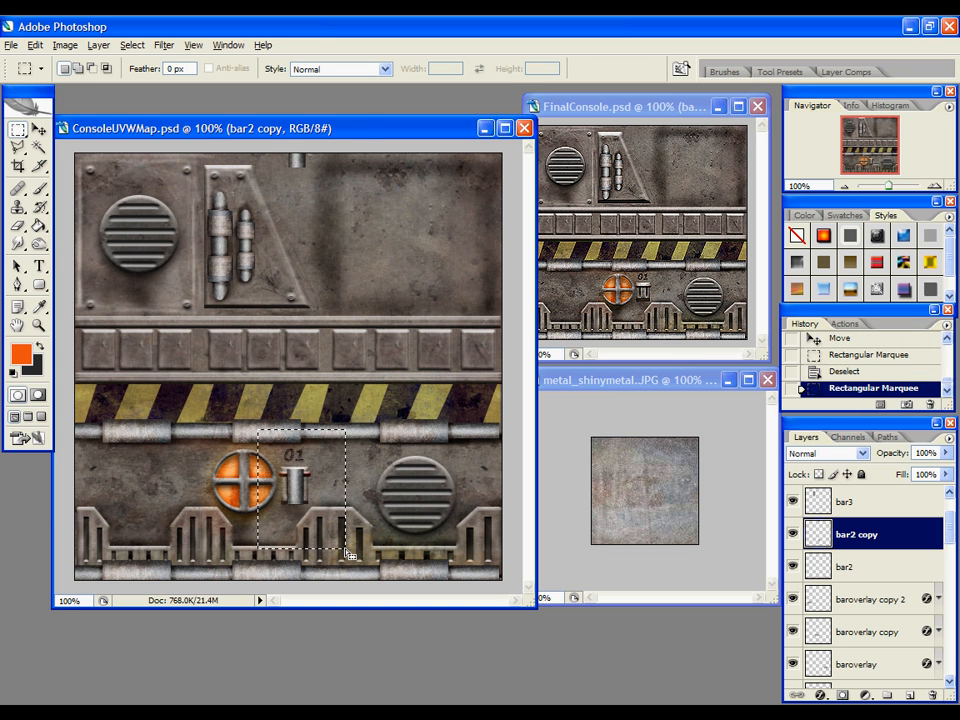
key("Delete")
key("ctrl+d")
key("v")
left_click_drag(299, 236, 298, 348)
Duplicate the bar2 copy layer and flip the duplicate vertically
key("z")
left_click(293, 246)
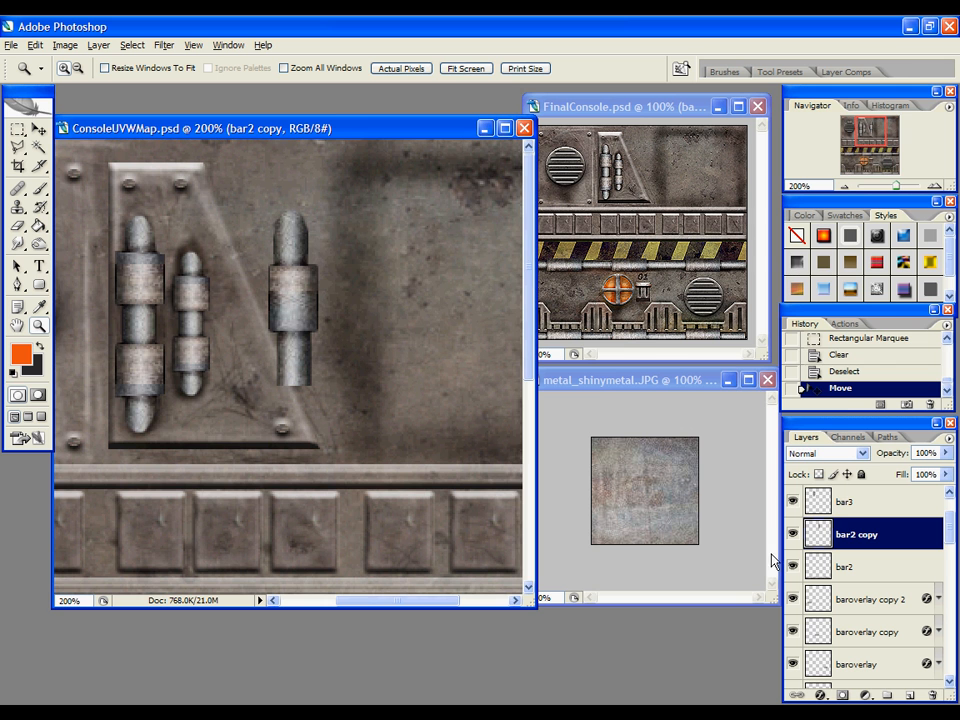
right_click(846, 535)
left_click(740, 252)
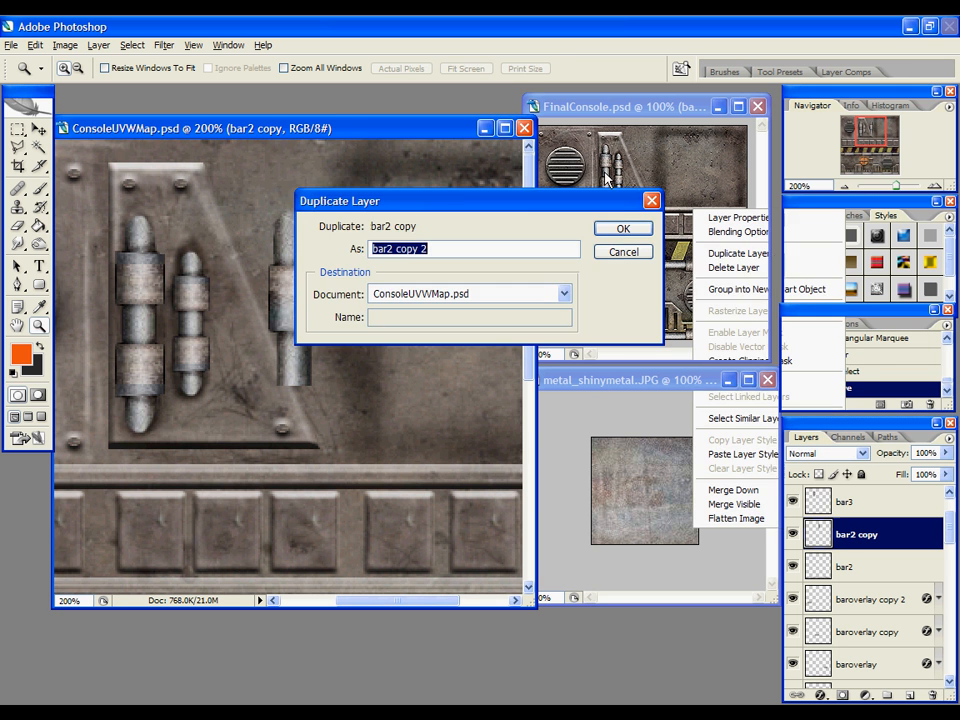
left_click(619, 232)
left_click(35, 45)
mouse_move(100, 313)
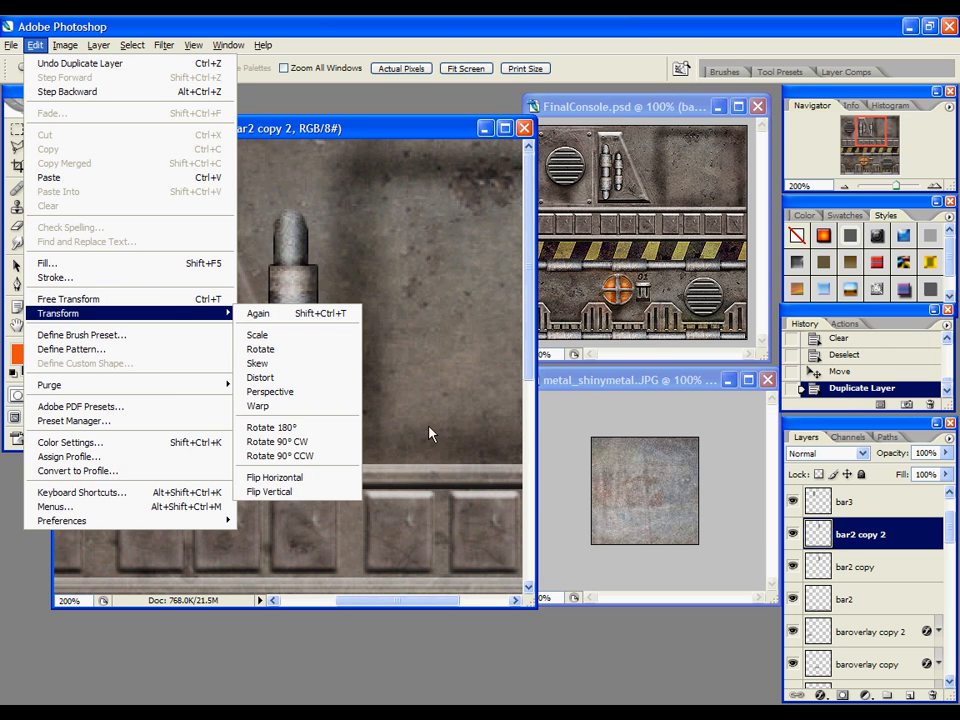
left_click(332, 491)
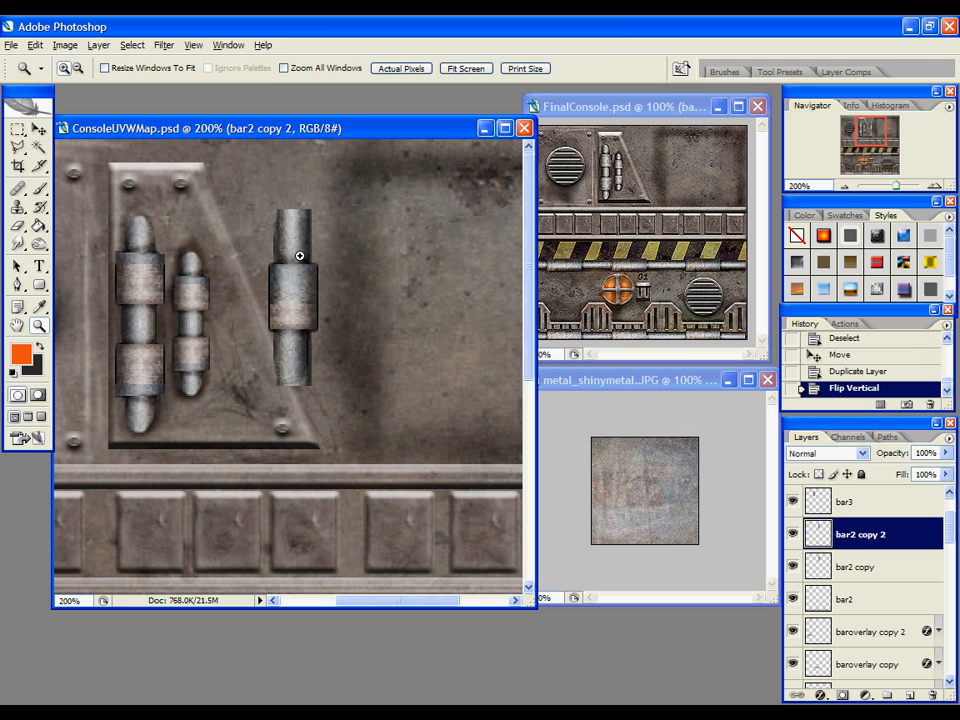
Move the flipped duplicate down to join the lower end of the original pipe half and merge it down into bar2 copy
key("v")
left_click_drag(299, 258, 298, 392)
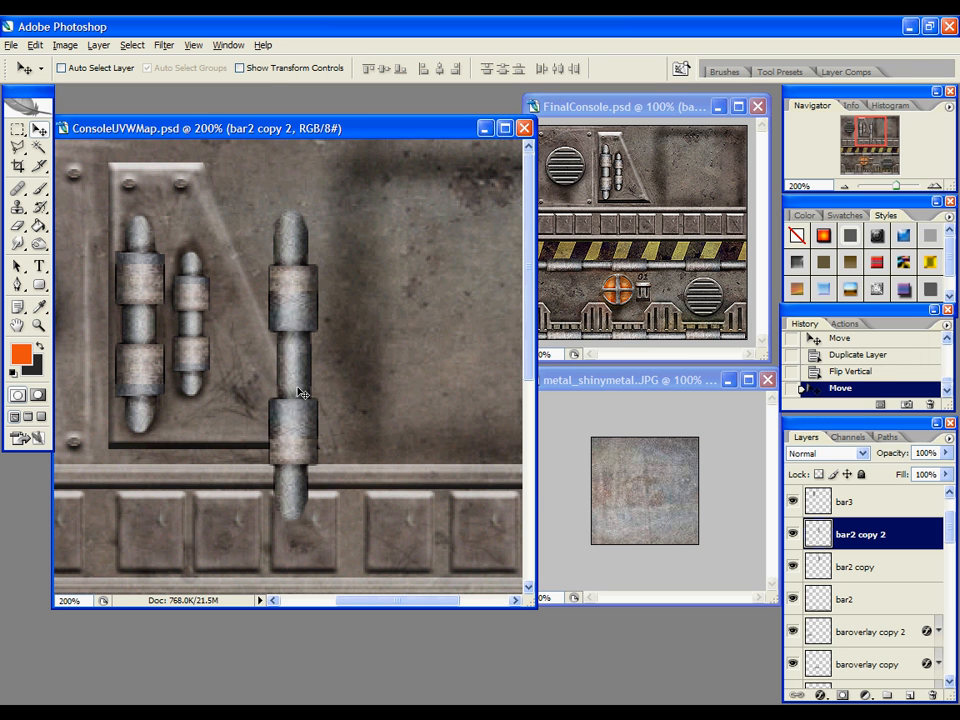
key("ctrl+e")
Free Transform the merged pipe to shorten it and widen it slightly, then place it clear of the triangular panel
key("ctrl+t")
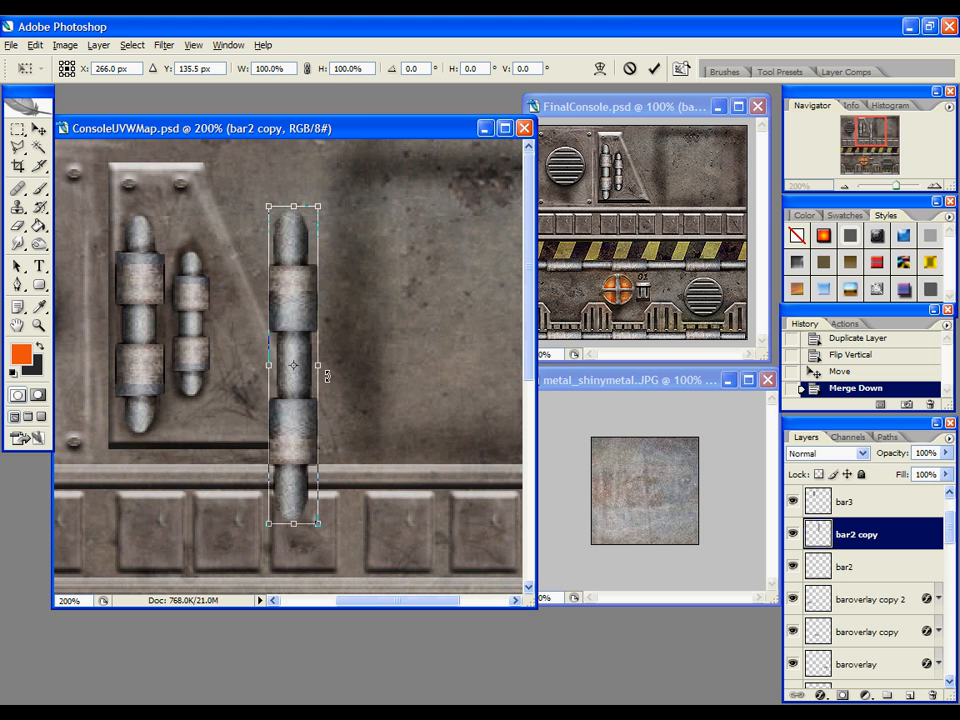
left_click_drag(321, 527, 325, 431)
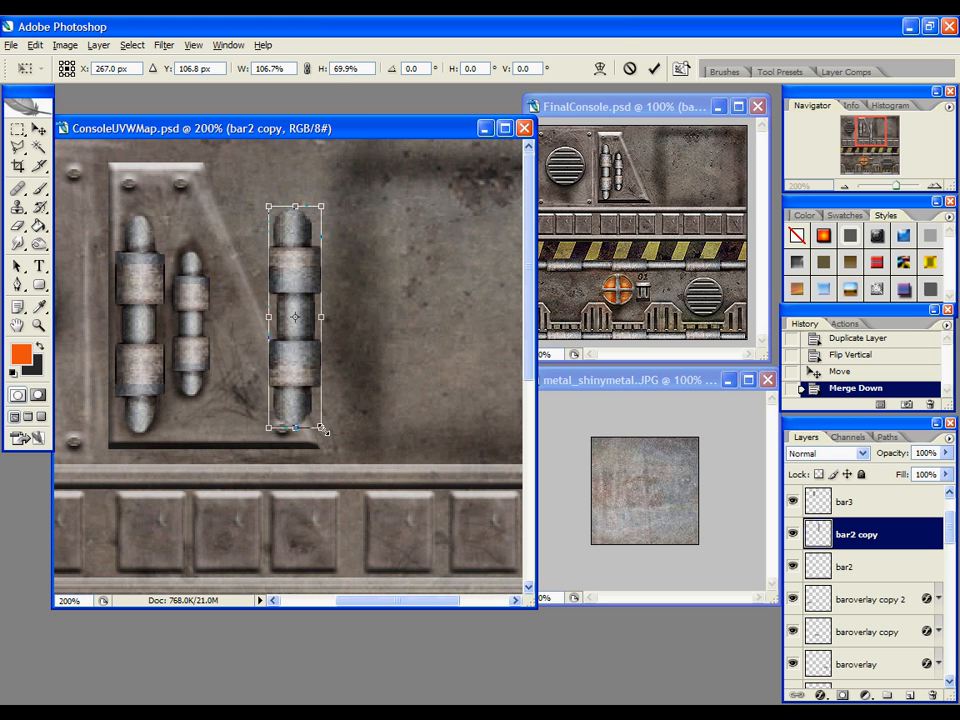
key("Return")
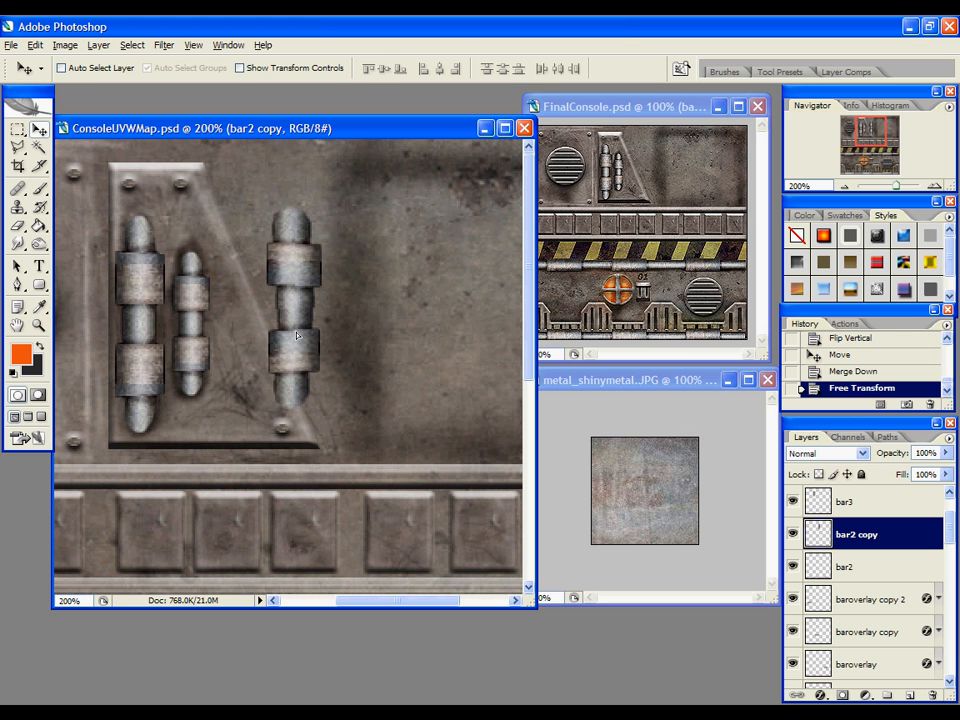
left_click_drag(301, 358, 362, 358)
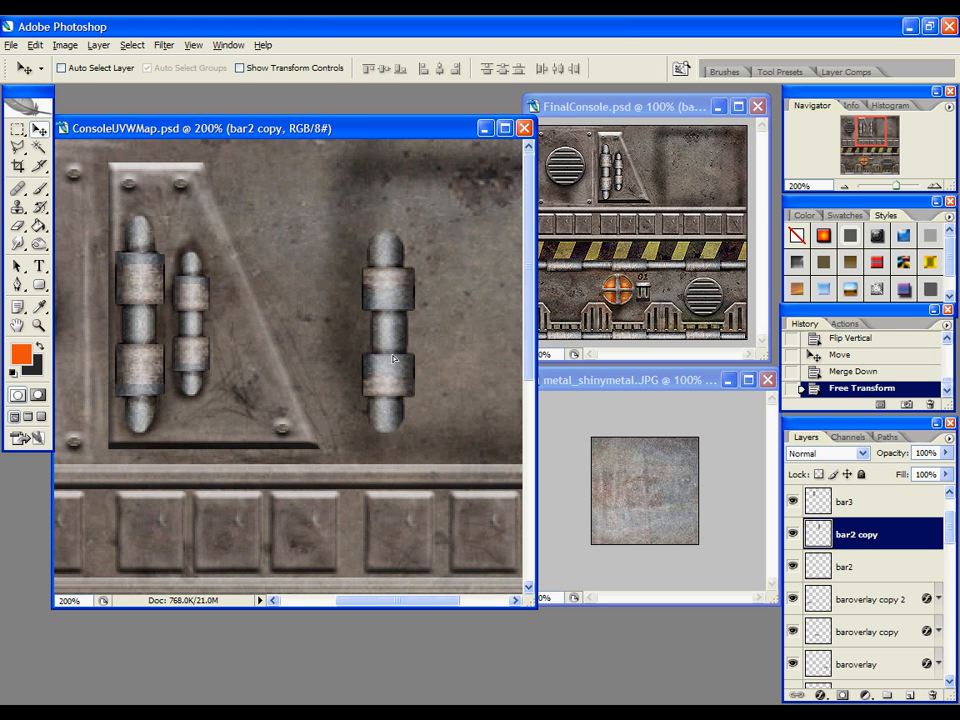
Try the Sharpen filter on the merged upright pipe, then step back to the state before it
key("z")
left_click(288, 369, "alt")
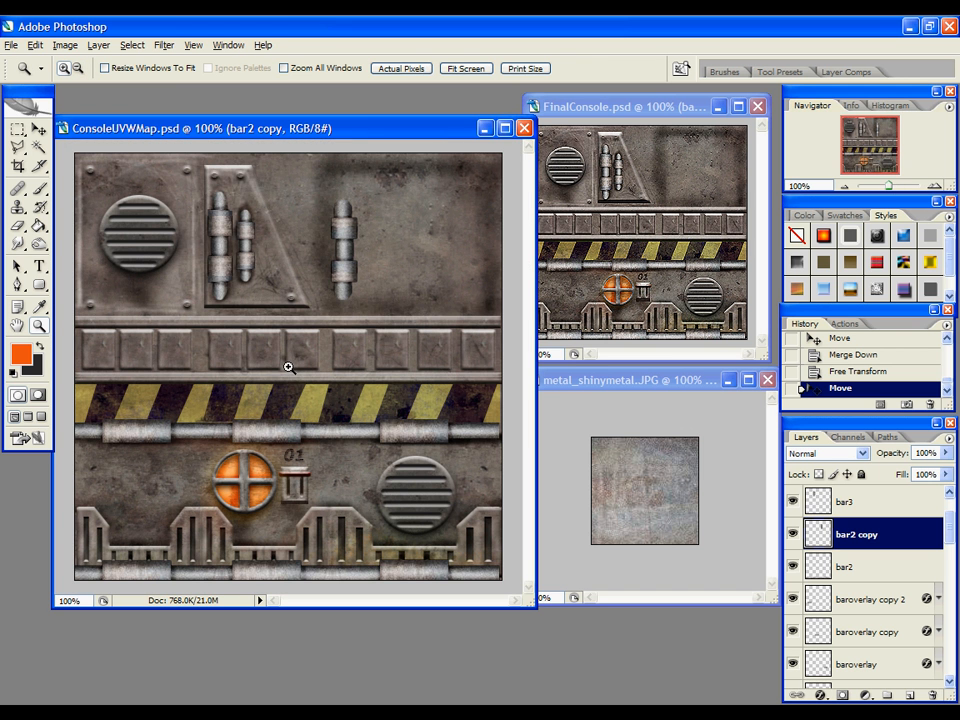
left_click(168, 45)
mouse_move(240, 263)
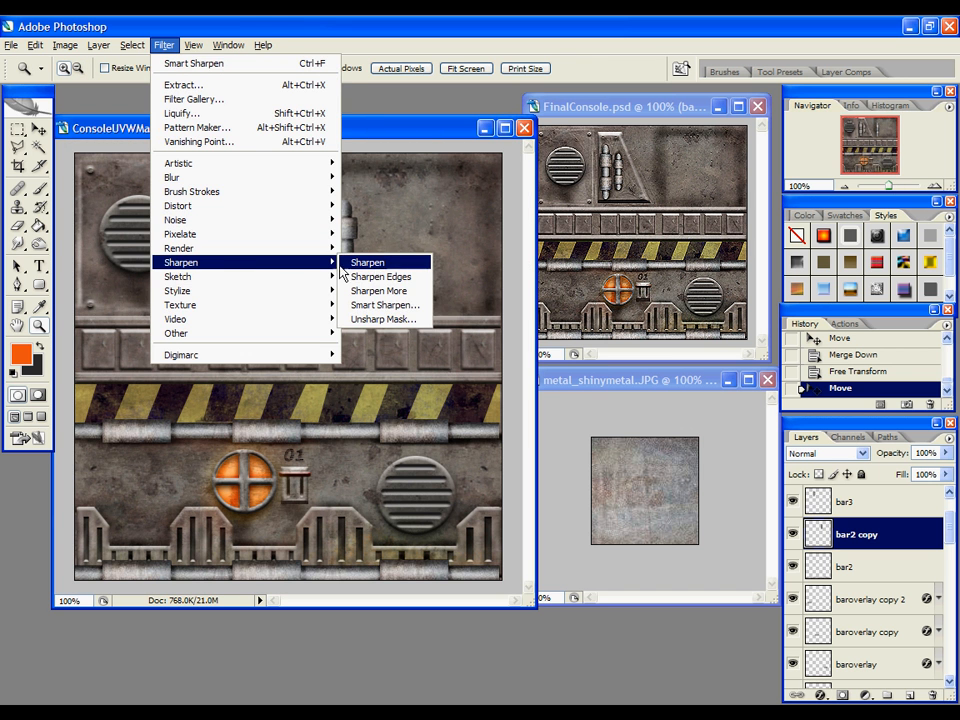
left_click(367, 263)
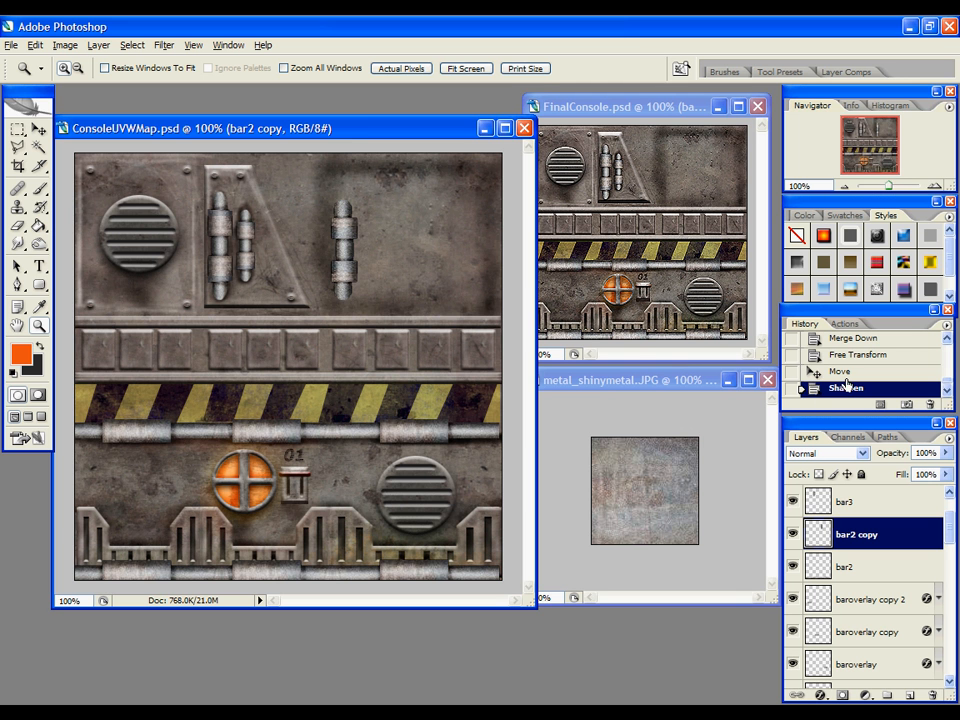
left_click(846, 372)
Duplicate the finished pipe's bar2 copy layer and move the duplicate just to the right of the first pipe
left_click(362, 227)
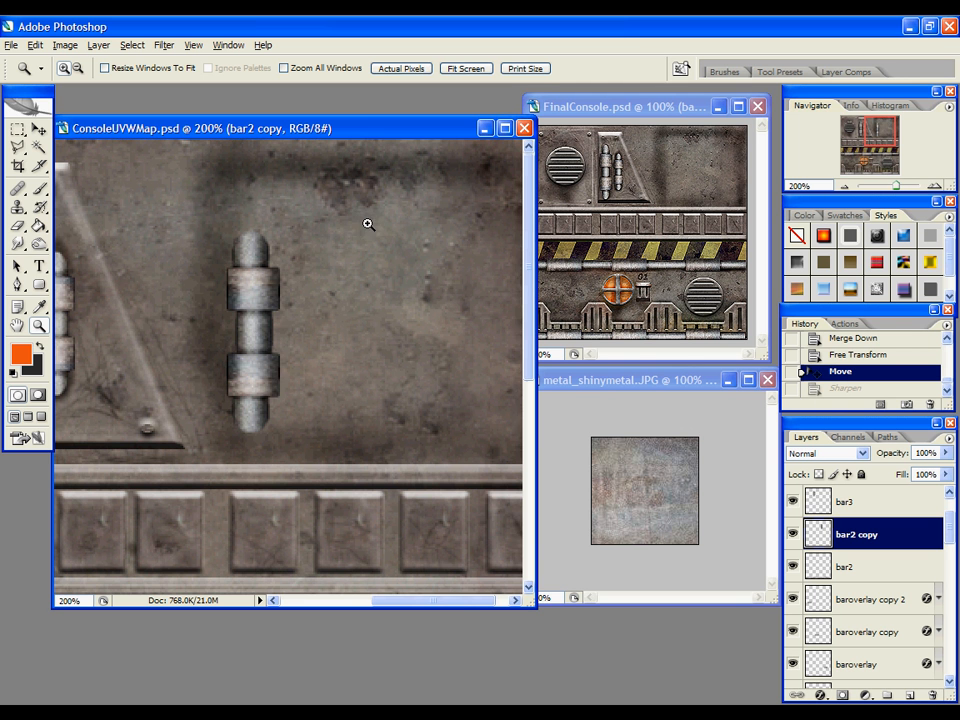
left_click_drag(454, 602, 418, 601)
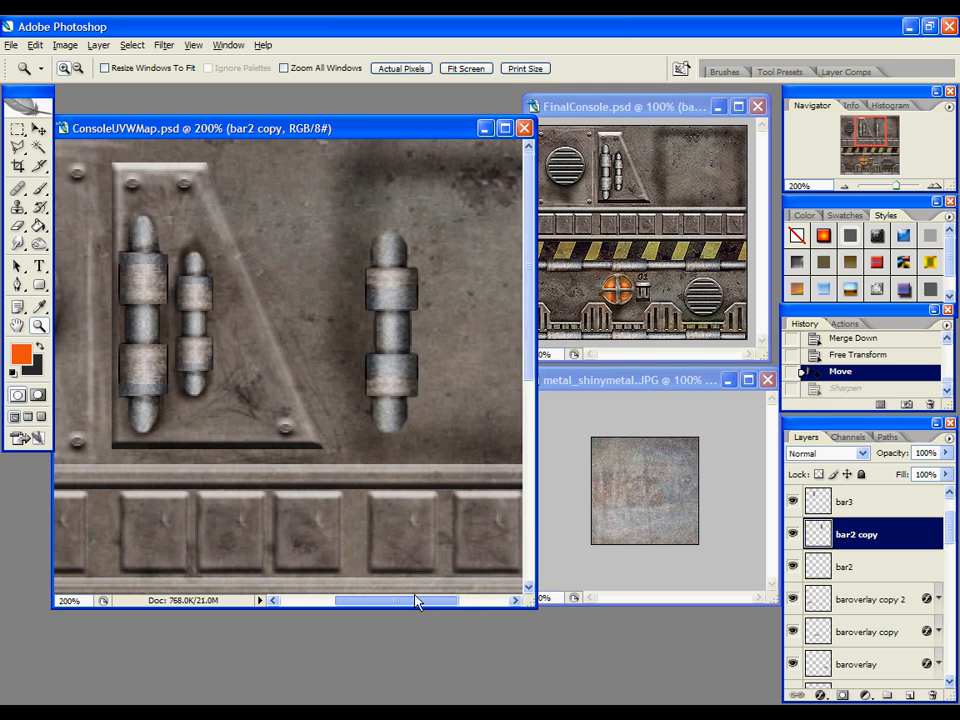
key("v")
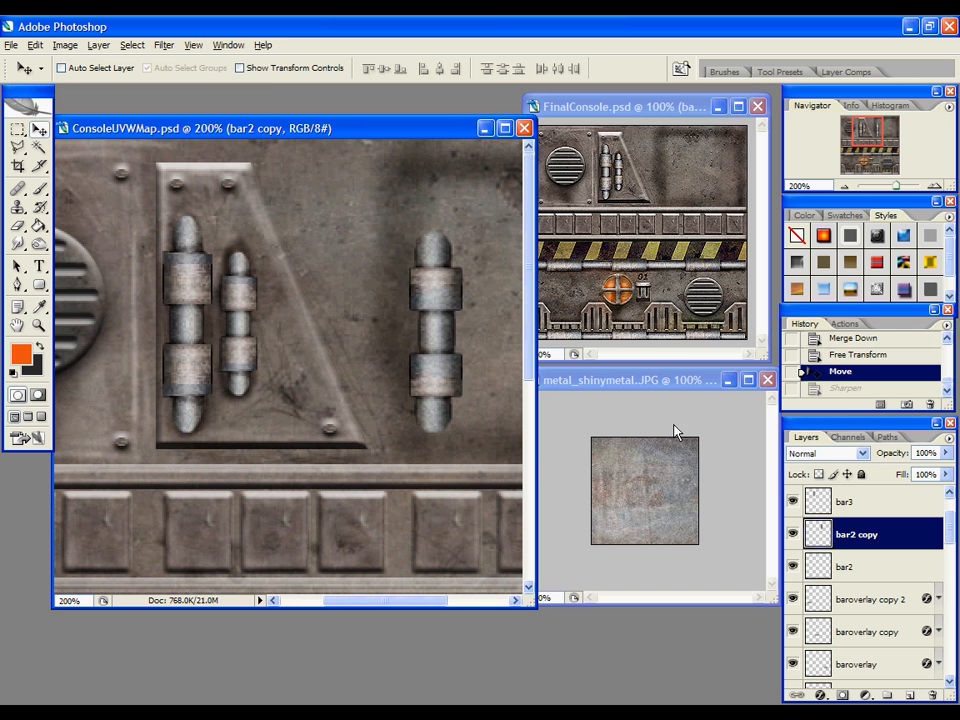
right_click(849, 536)
left_click(745, 259)
left_click(640, 228)
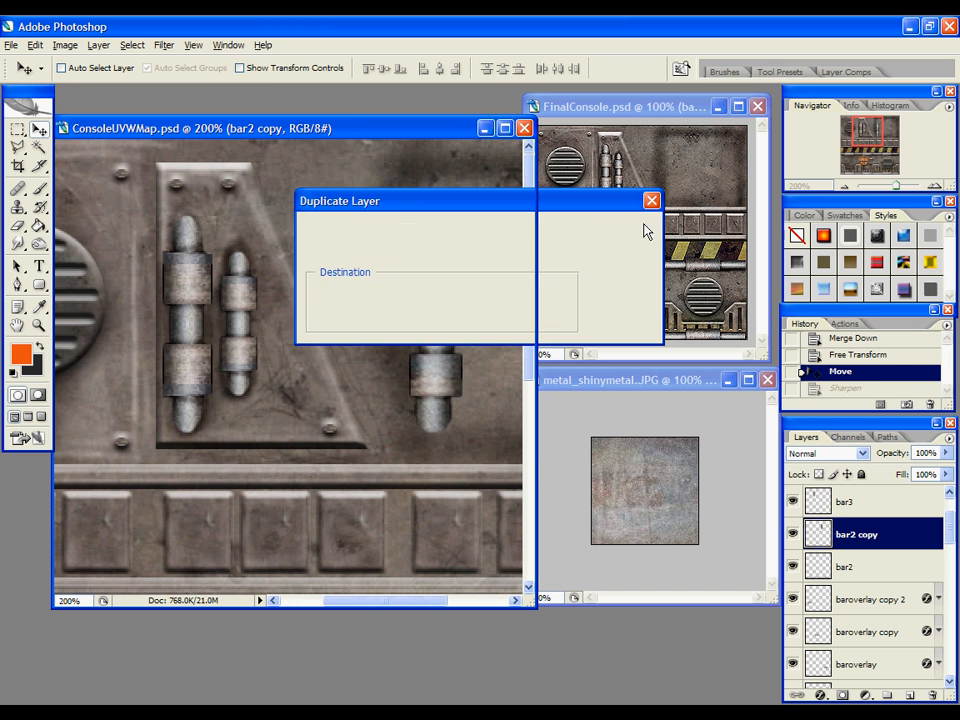
left_click_drag(364, 601, 408, 601)
left_click_drag(203, 386, 266, 386)
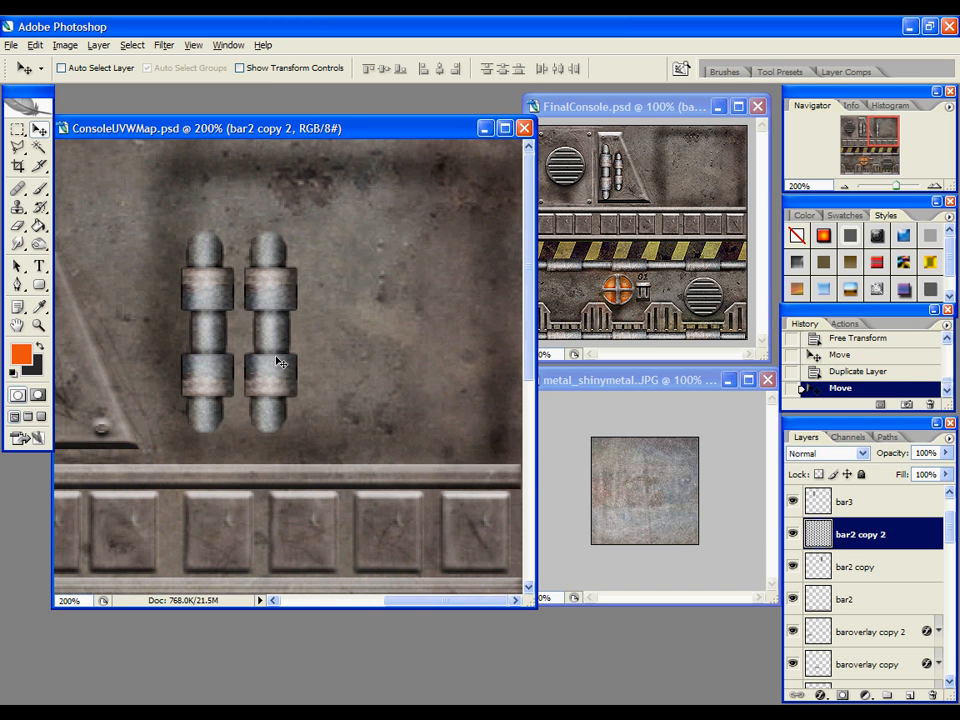
Scale the duplicated pipe to about 81% width and 76% height, then center it vertically beside the larger pipe
key("ctrl+t")
left_click_drag(296, 432, 290, 392)
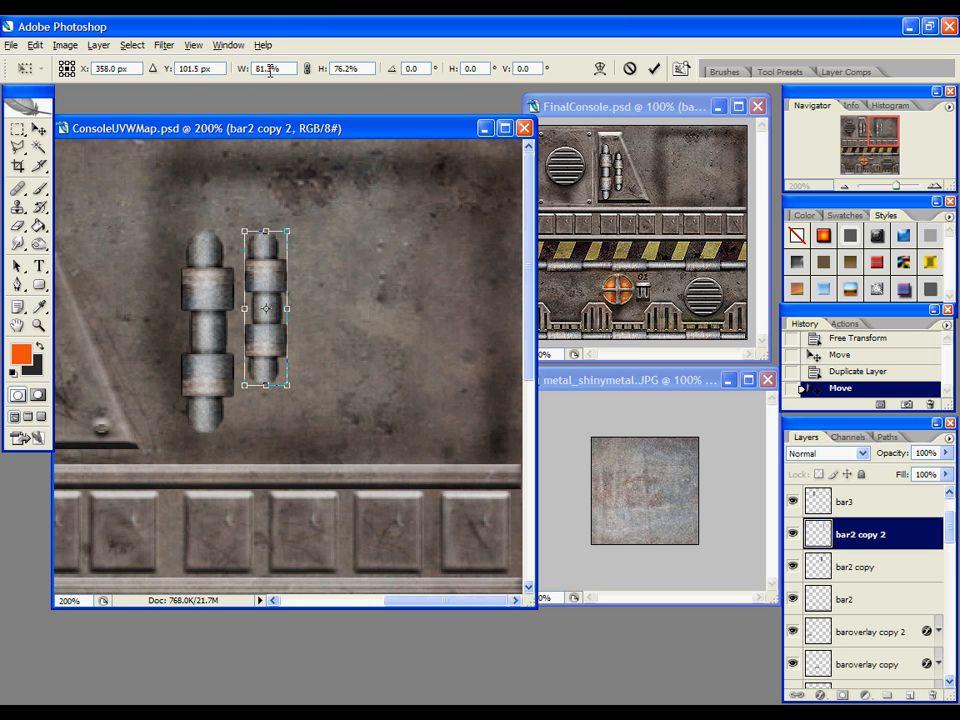
key("Return")
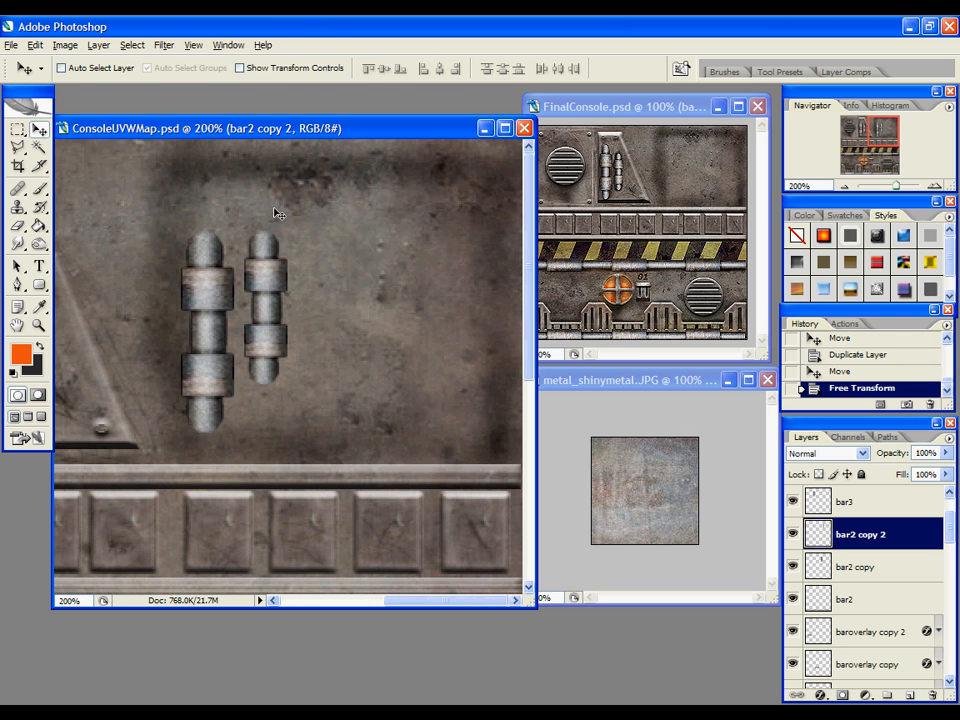
left_click_drag(286, 285, 289, 310)
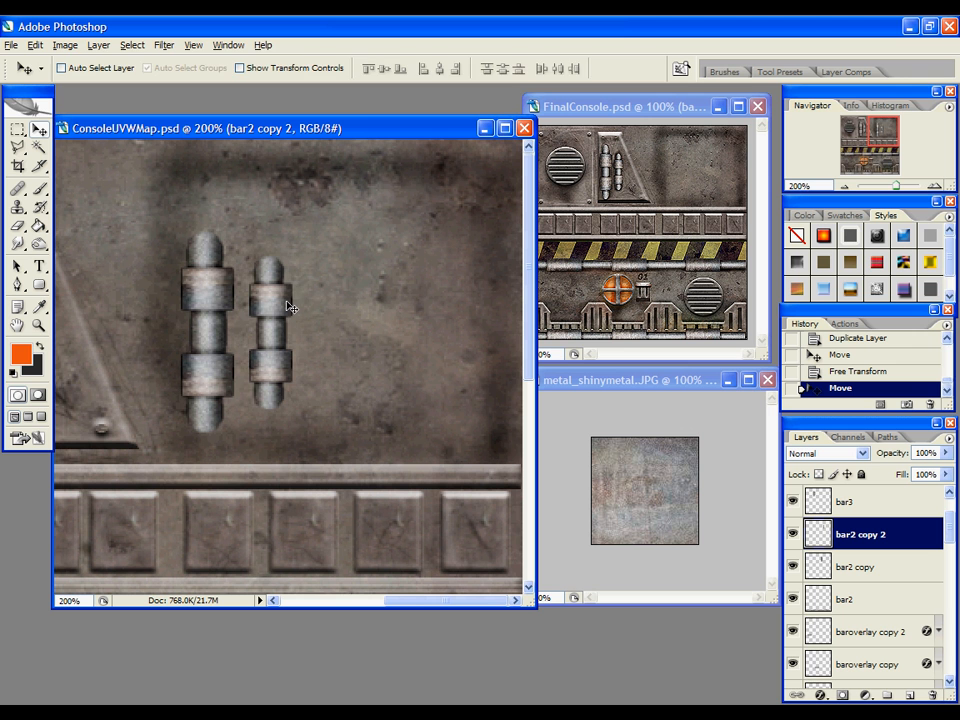
key("ctrl+t")
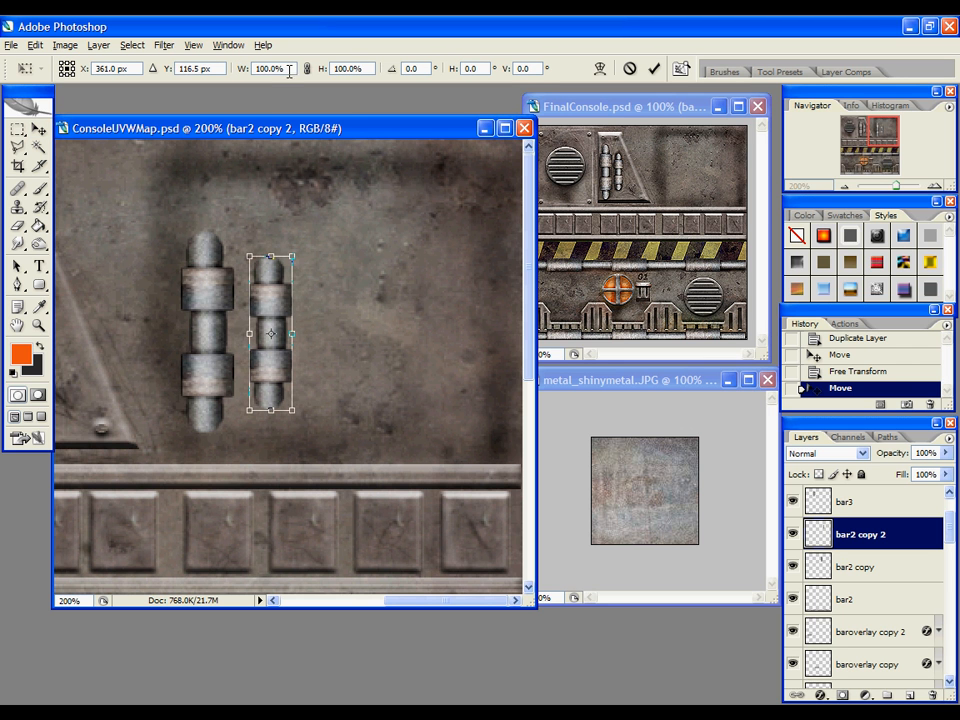
left_click(289, 71)
left_click_drag(428, 608, 388, 606)
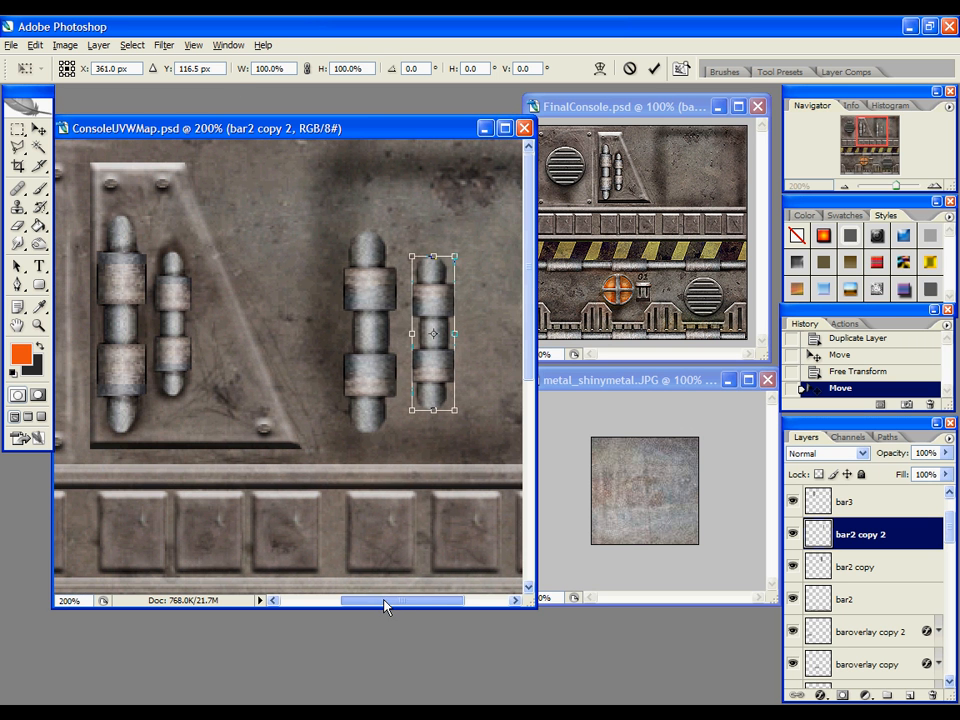
key("Return")
Delete the bar2 copy 2 and bar2 copy layers containing the two demonstration pipes
key("z")
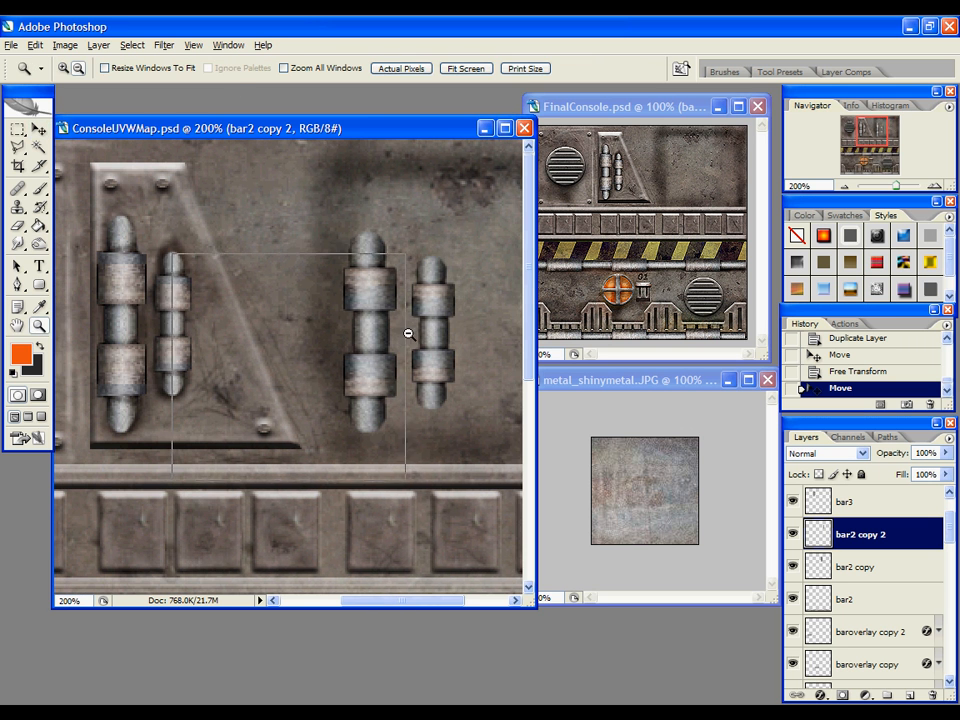
left_click(405, 333, "alt")
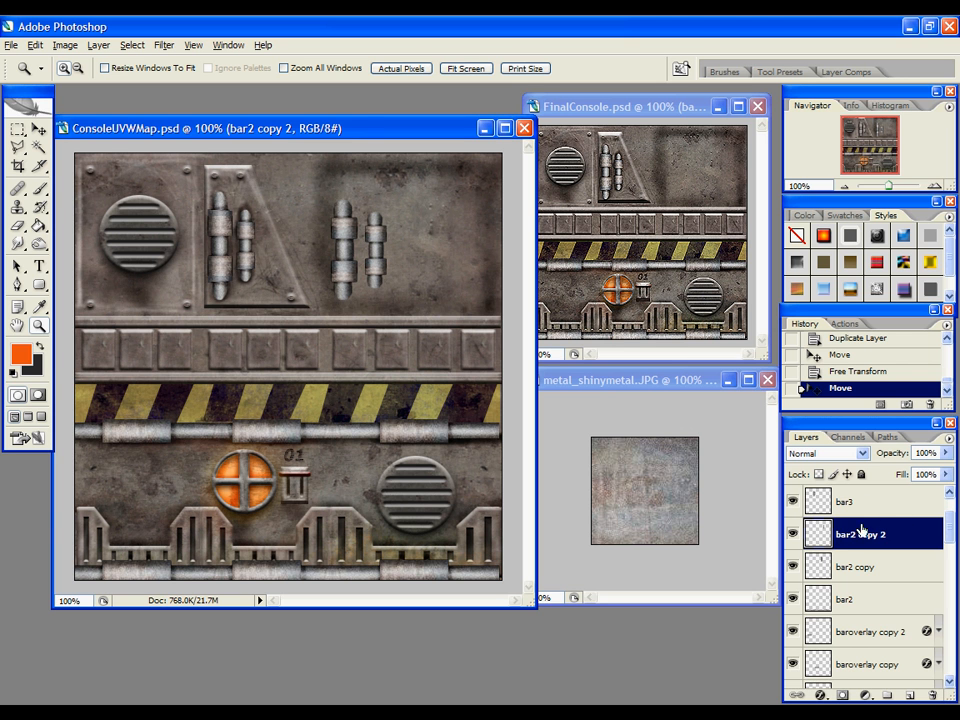
key("Delete")
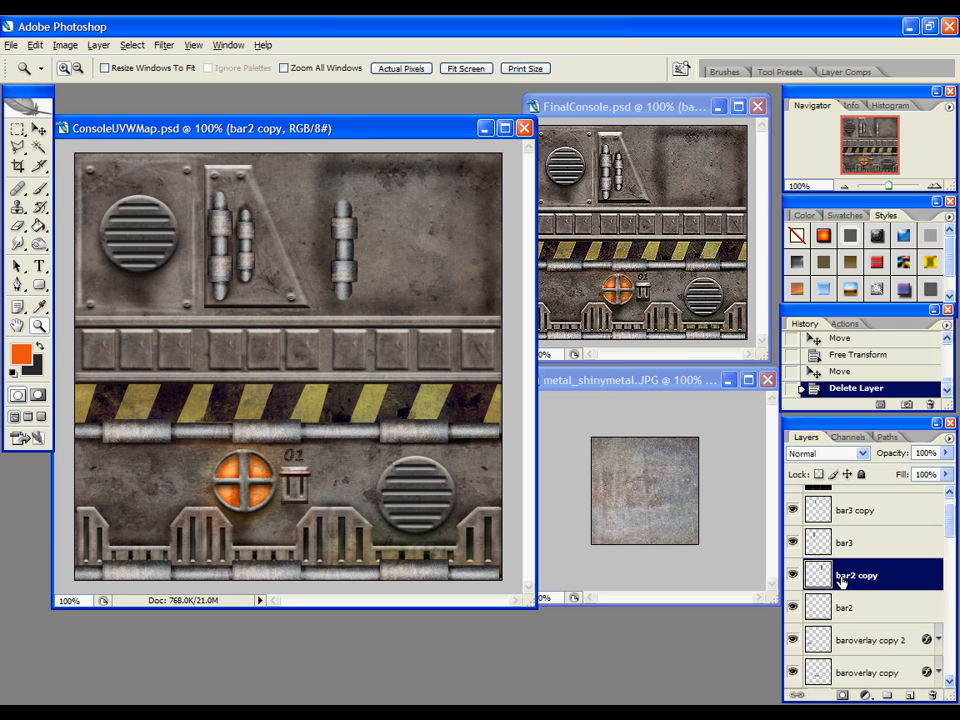
key("Delete")
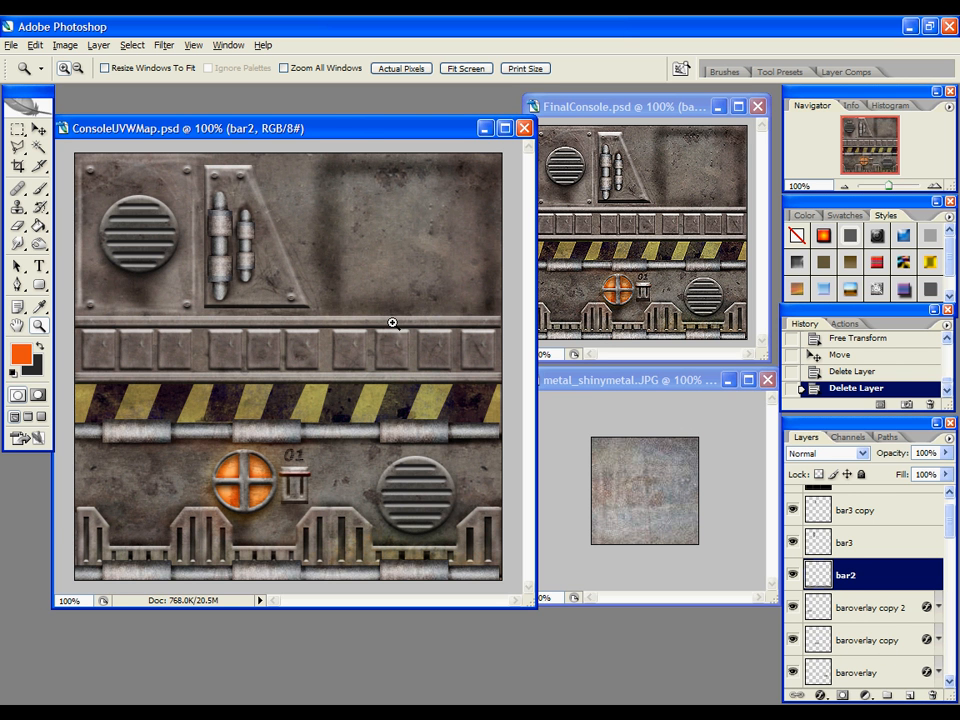
Merge all visible layers and reduce the image size to 256 pixels
left_click(98, 45)
left_click(161, 506)
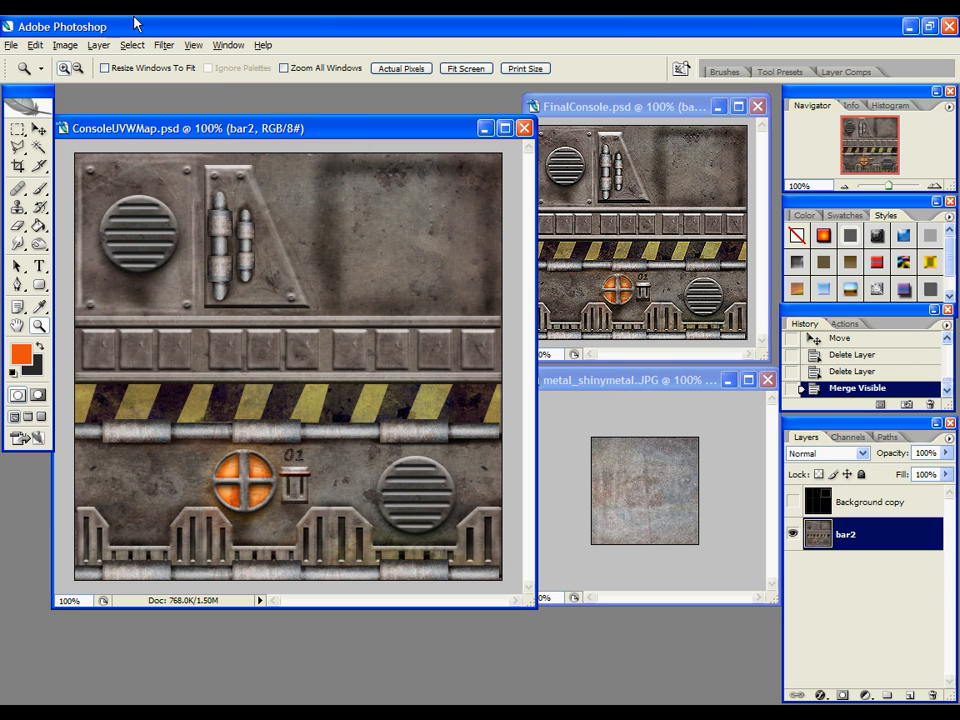
left_click(66, 45)
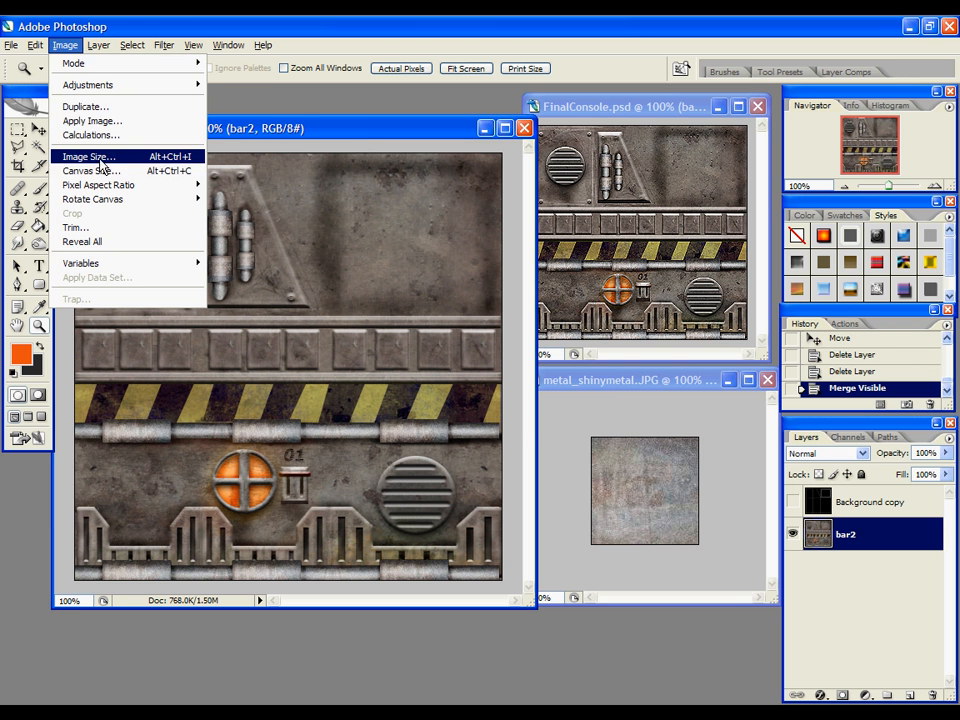
left_click(89, 156)
type("256")
key("Return")
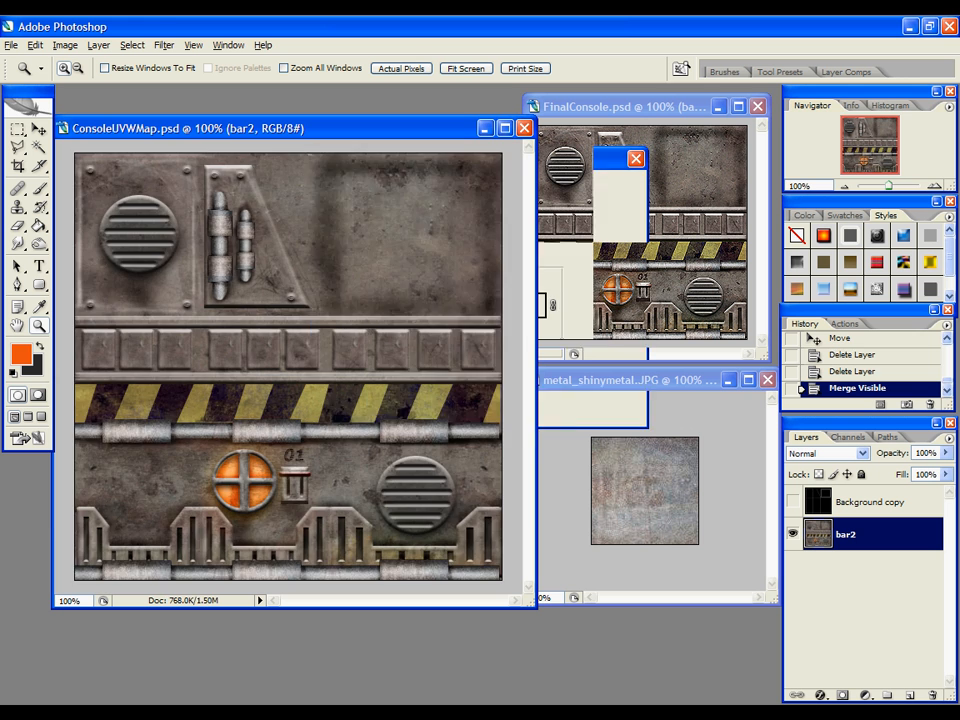
Apply the Sharpen filter to the reduced texture, then close ConsoleUVWMap.psd without saving the changes
left_click(163, 45)
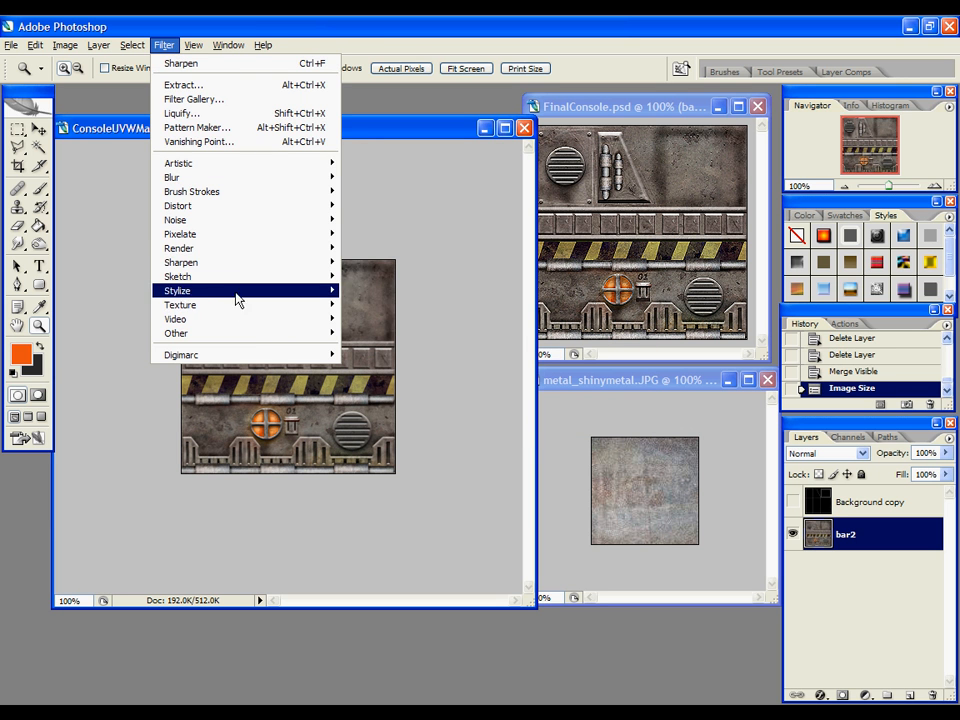
mouse_move(330, 264)
left_click(364, 260)
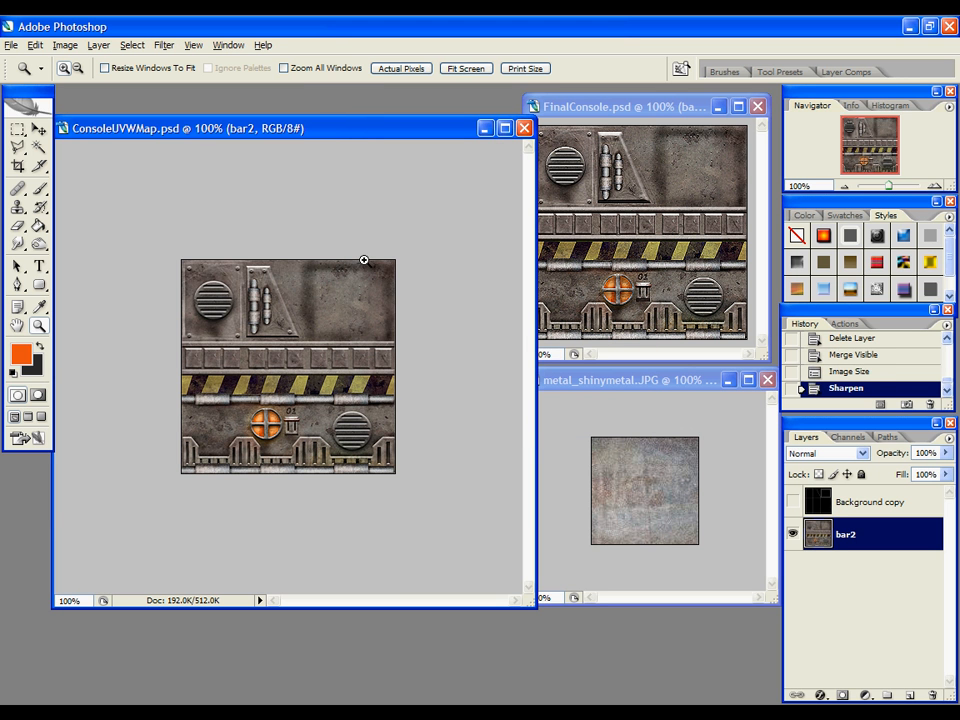
left_click(523, 129)
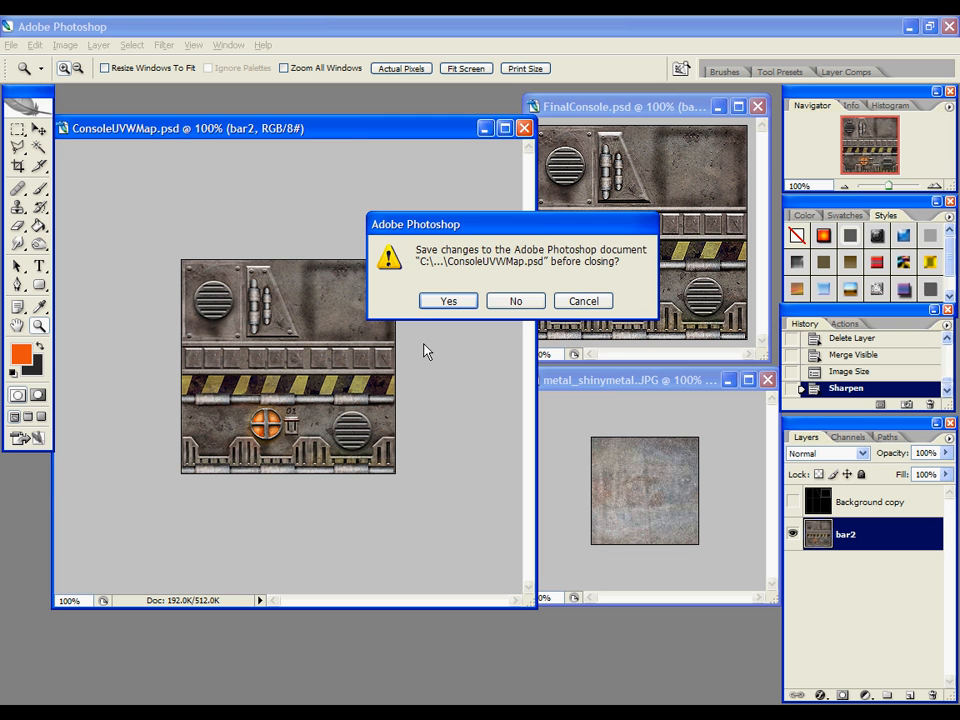
left_click(516, 301)
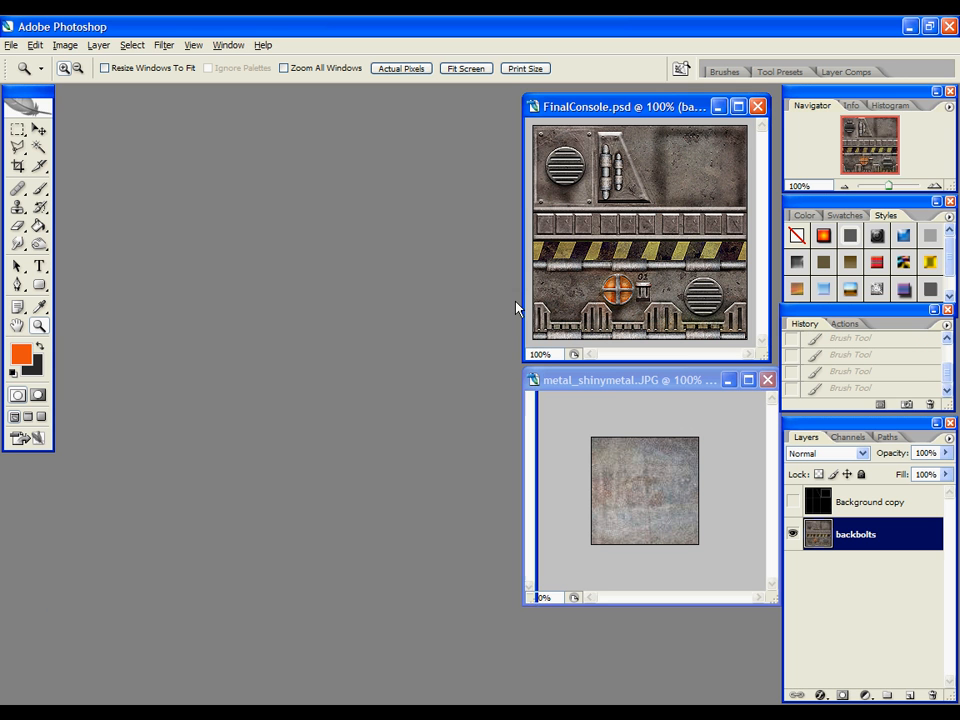